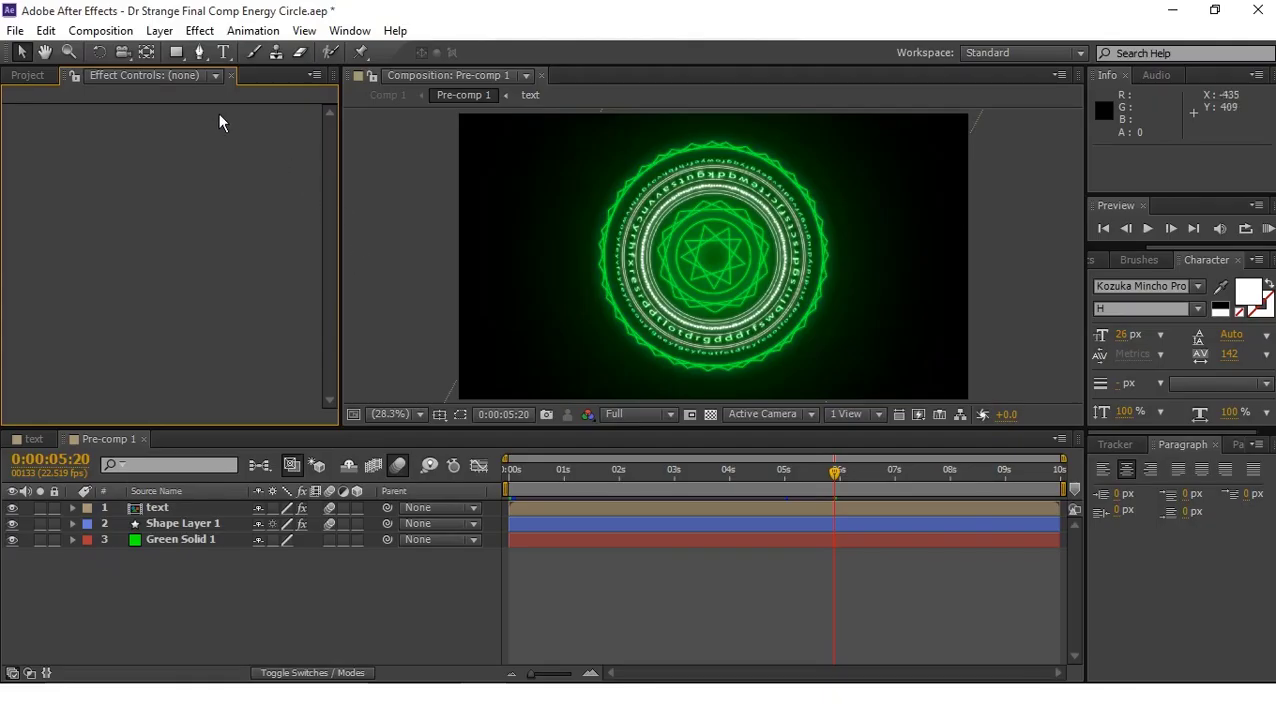
# Create a new 1920×1080, 10-second composition named 'Dr Strange'.
pyautogui.click(104, 30)
pyautogui.click(125, 52)
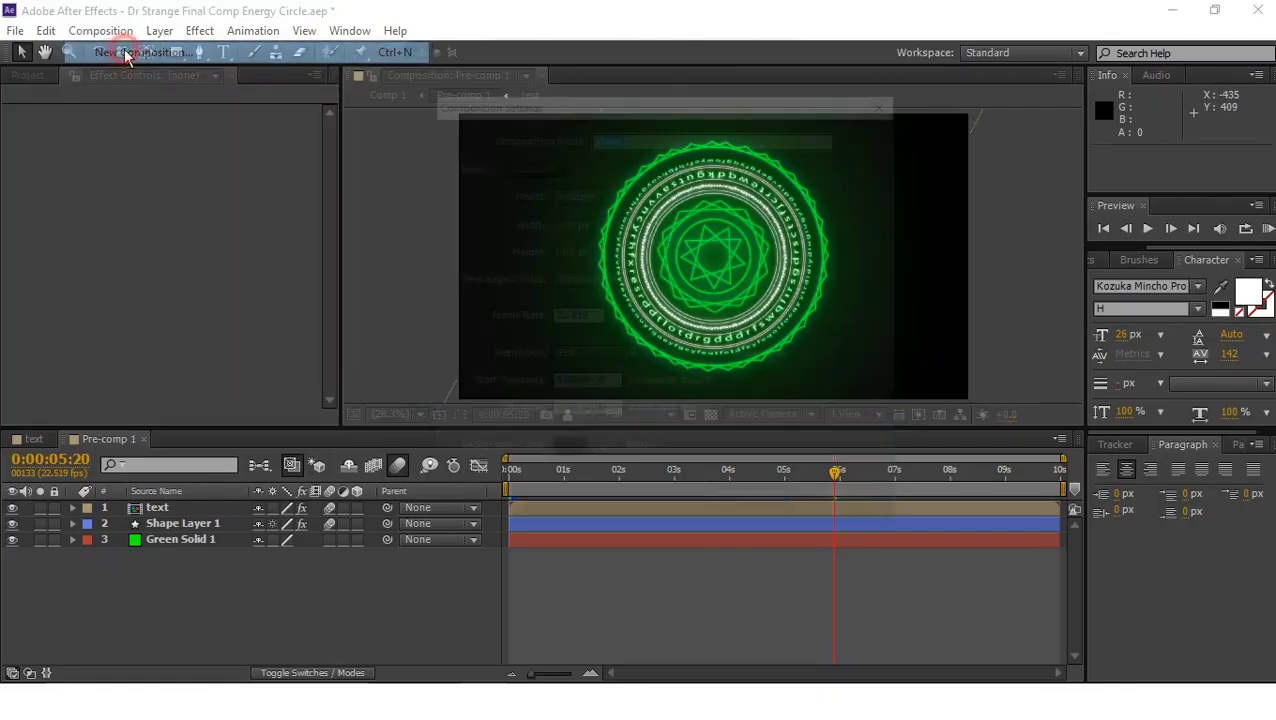
pyautogui.write('Dr Str')
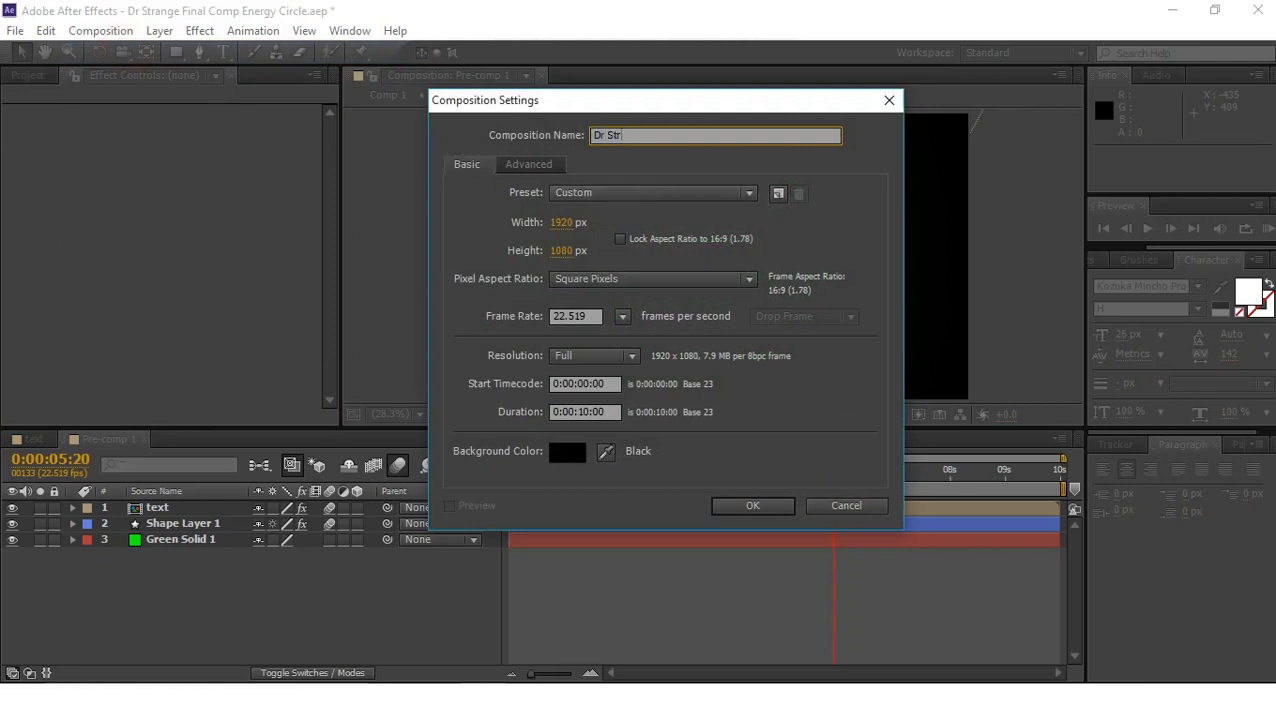
pyautogui.write('ange')
pyautogui.press('Return')
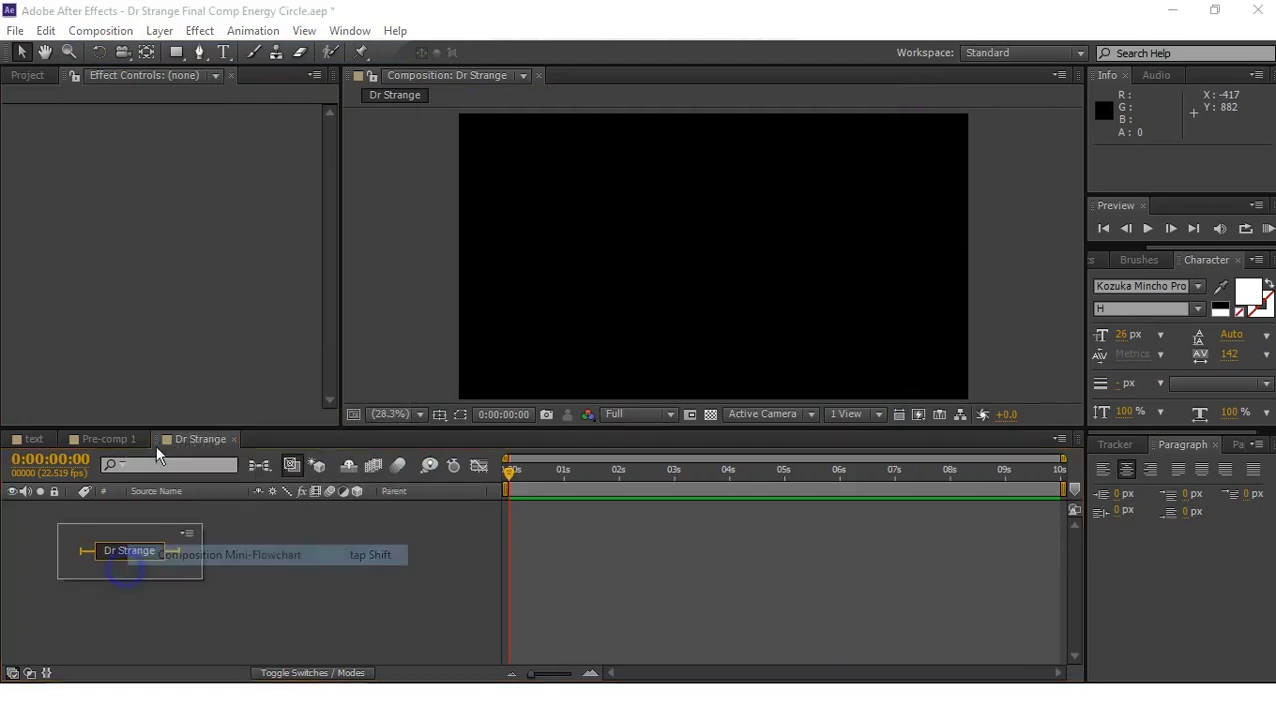
pyautogui.rightClick(208, 541)
# Add Shape Layer 1 containing a Polystar path set to Polygon type.
pyautogui.moveTo(237, 345)
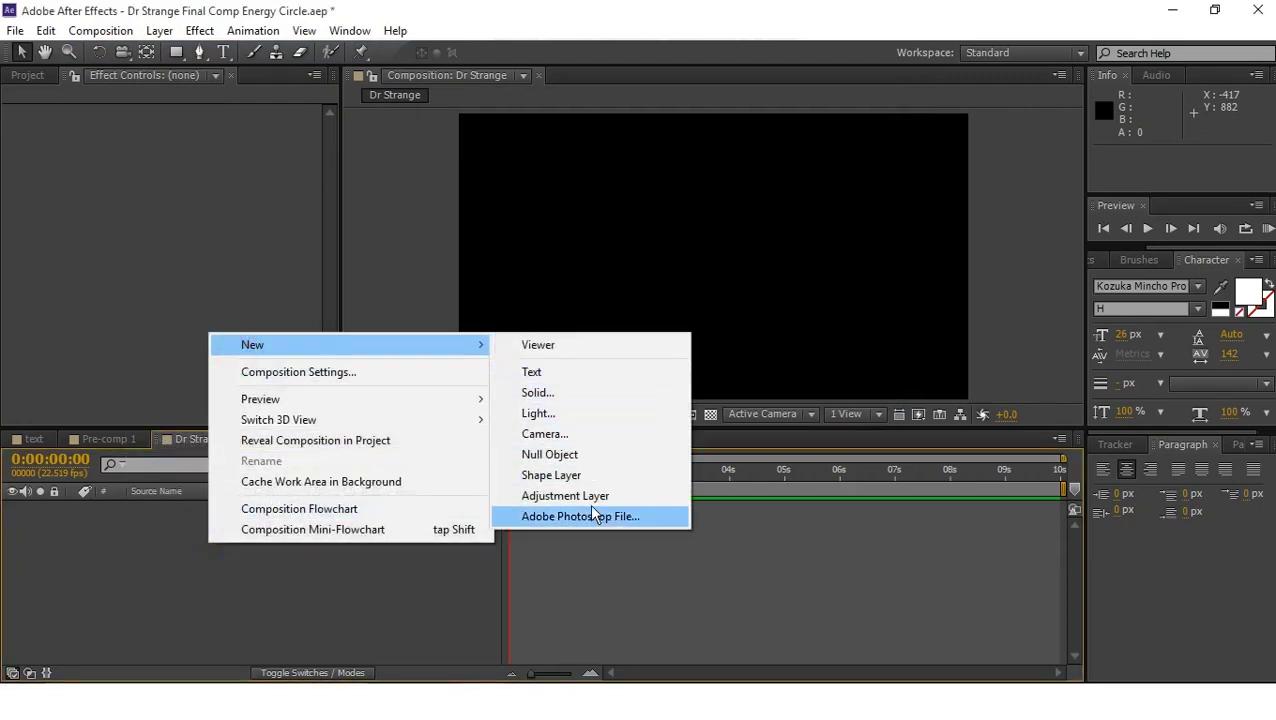
pyautogui.click(589, 475)
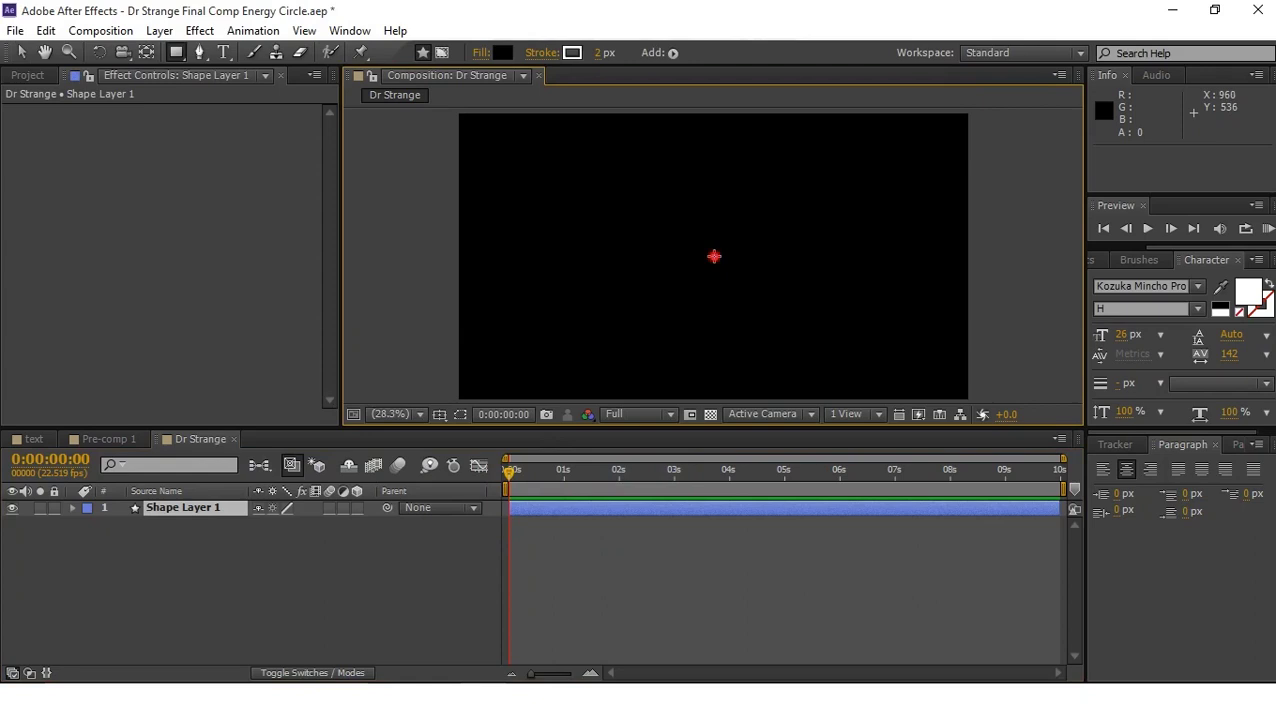
pyautogui.click(714, 257)
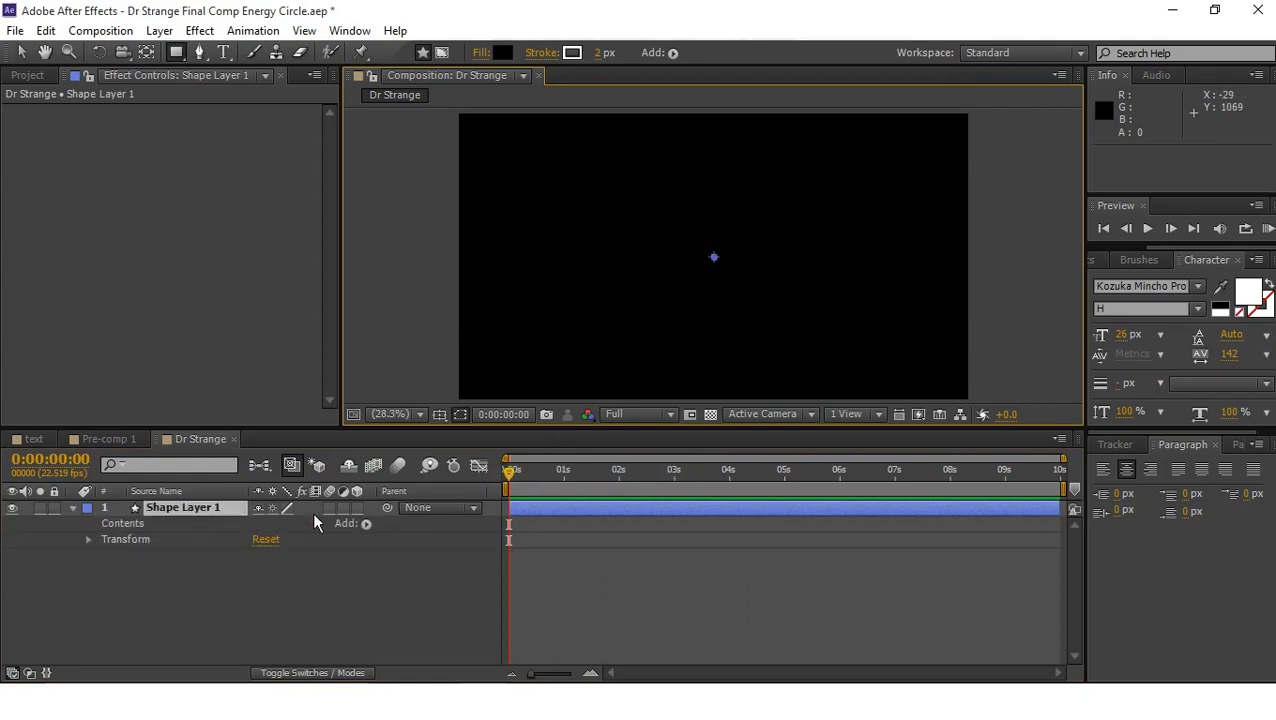
pyautogui.click(365, 525)
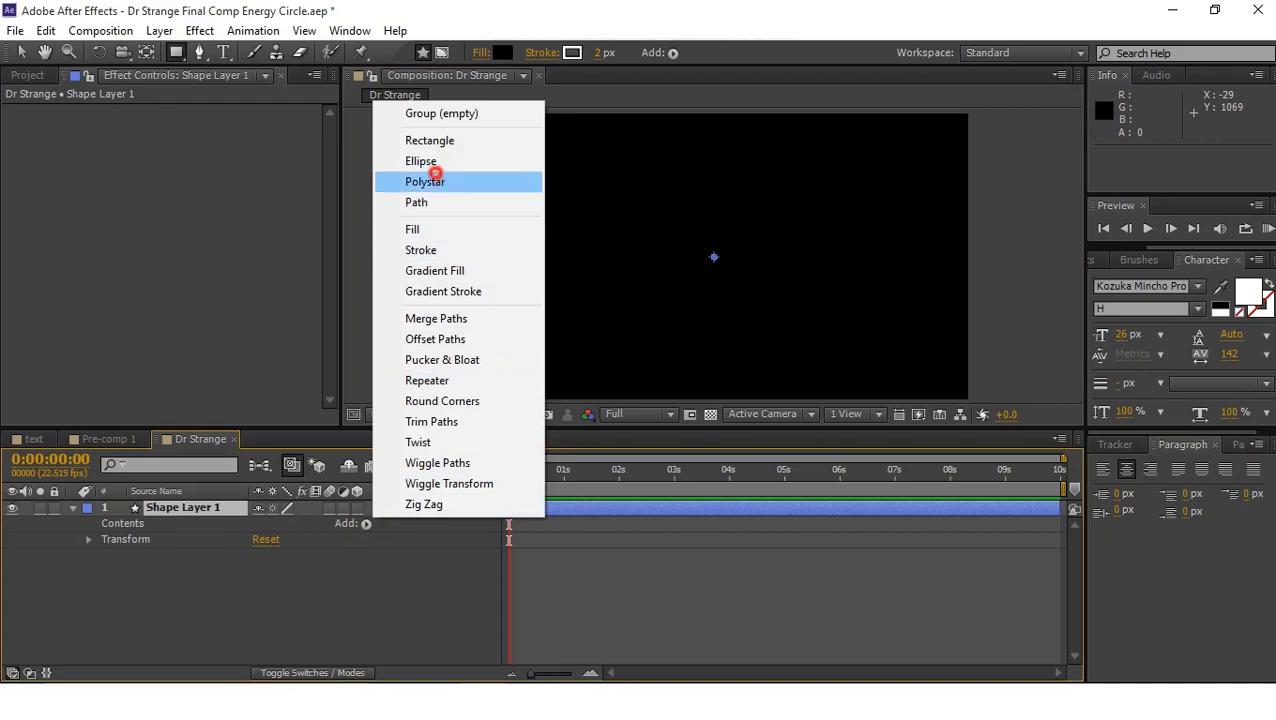
pyautogui.click(436, 181)
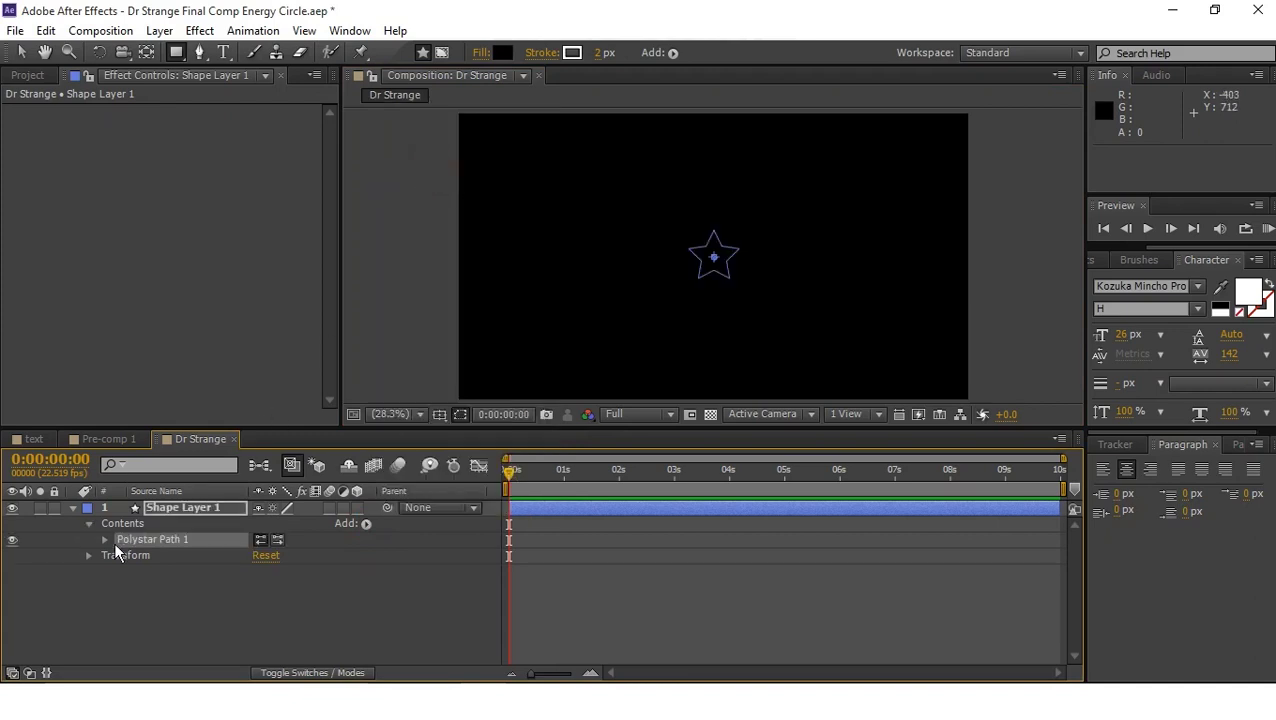
pyautogui.click(107, 540)
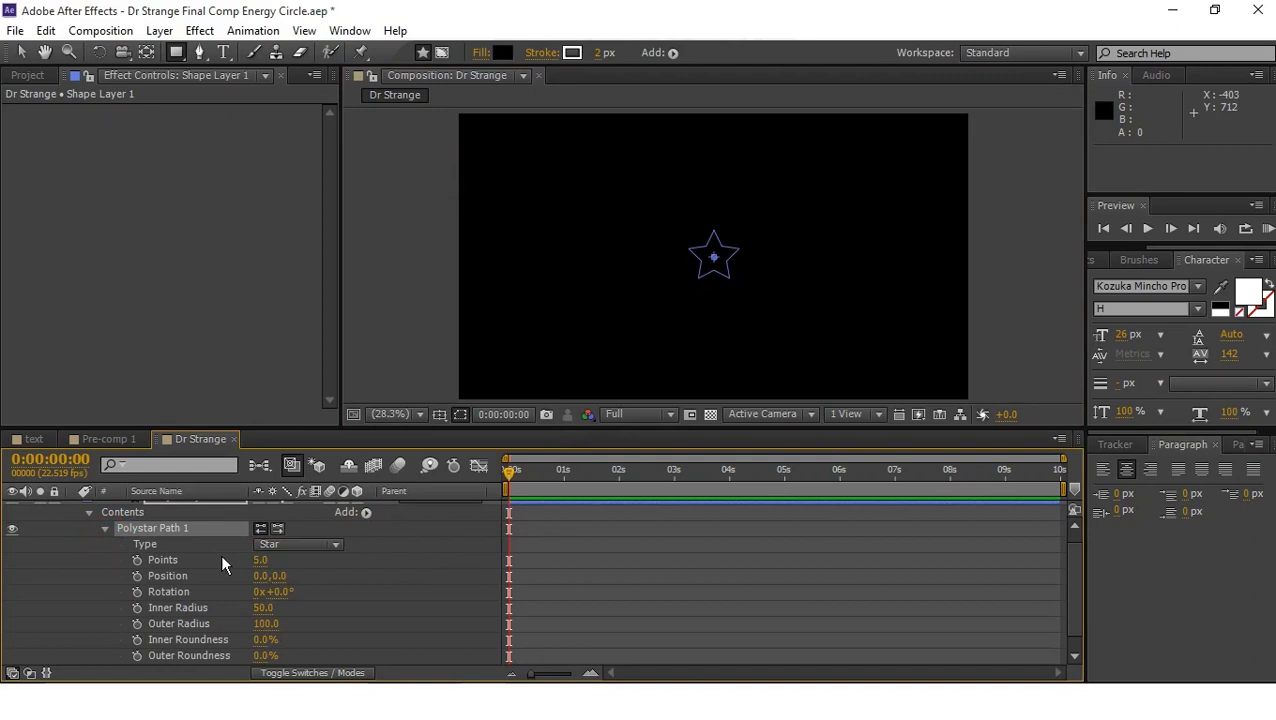
pyautogui.click(266, 550)
pyautogui.click(283, 586)
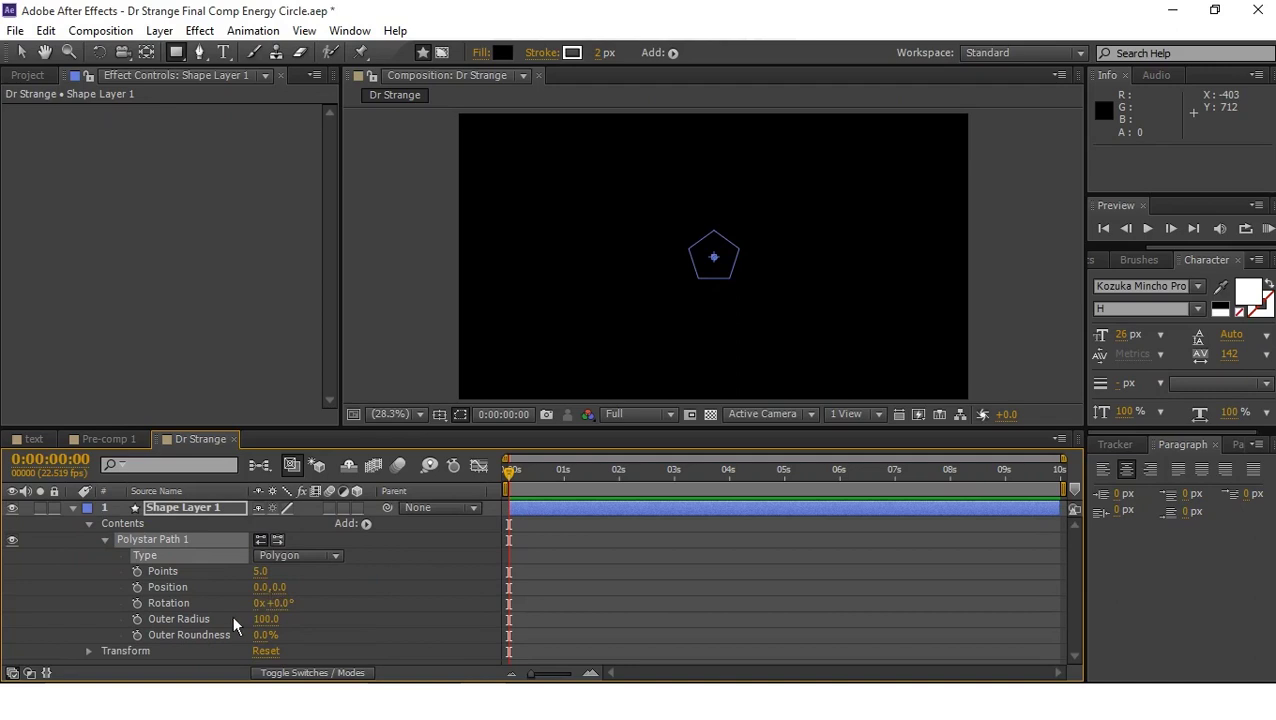
# Keyframe the polygon's start at rotation 150°, outer radius 165 and outer roundness 73%.
pyautogui.click(137, 603)
pyautogui.click(137, 619)
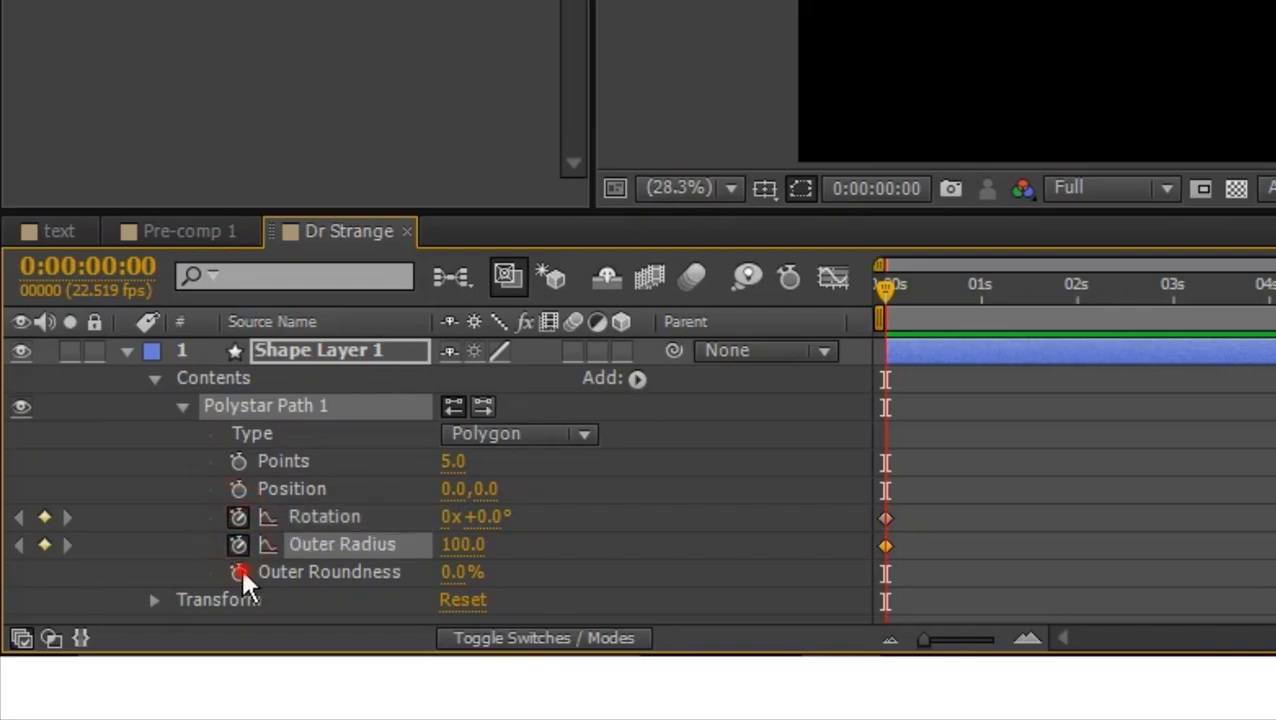
pyautogui.click(239, 572)
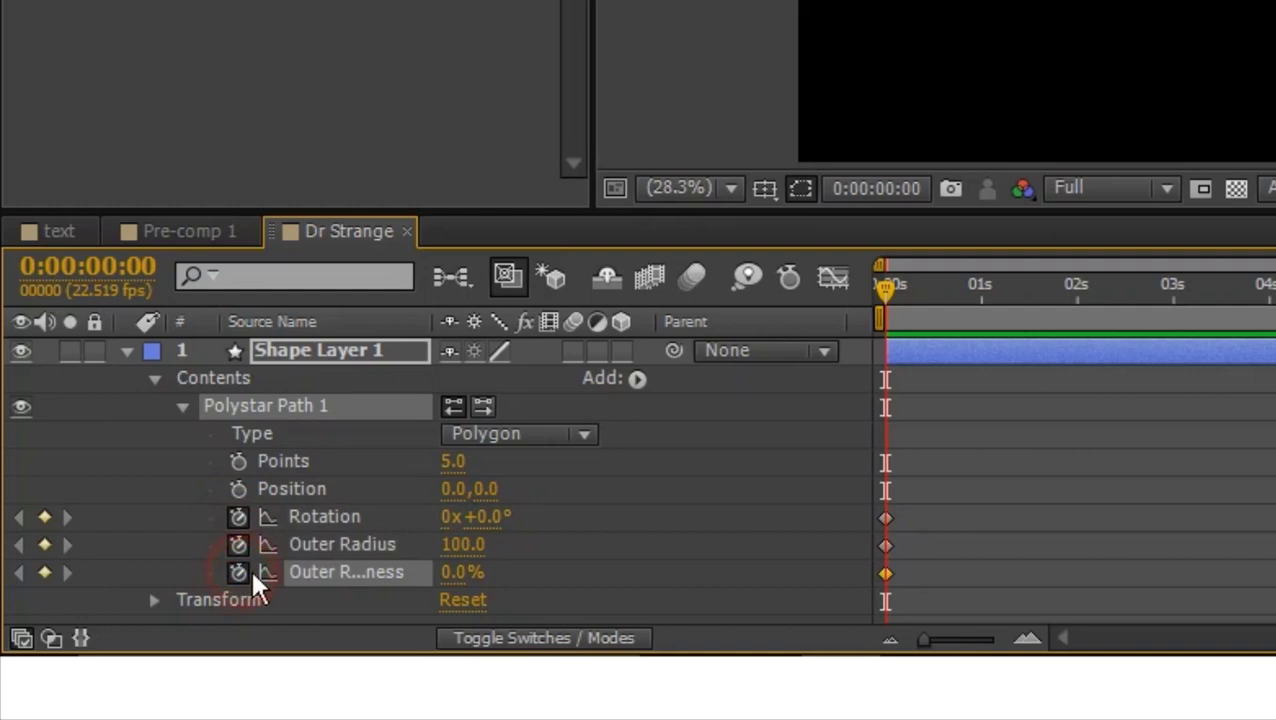
pyautogui.click(487, 517)
pyautogui.write('150')
pyautogui.press('Return')
pyautogui.click(470, 542)
pyautogui.write('165')
pyautogui.press('Return')
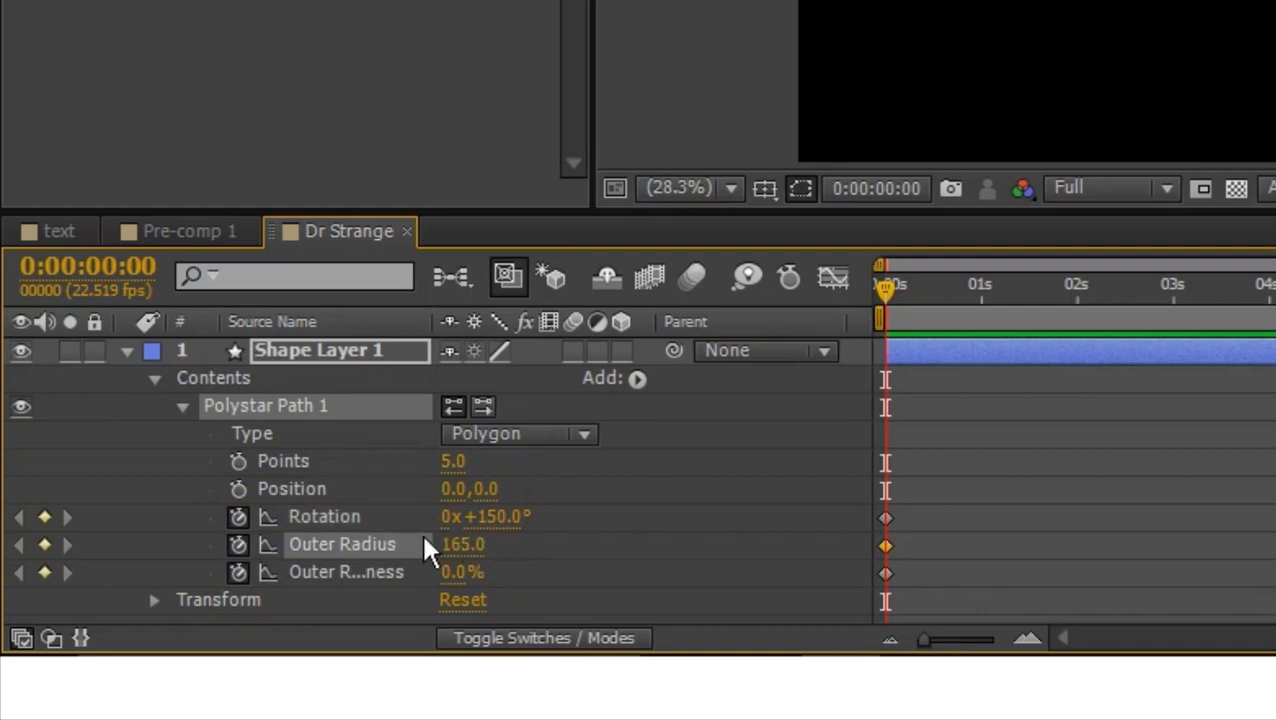
pyautogui.click(460, 571)
pyautogui.write('73')
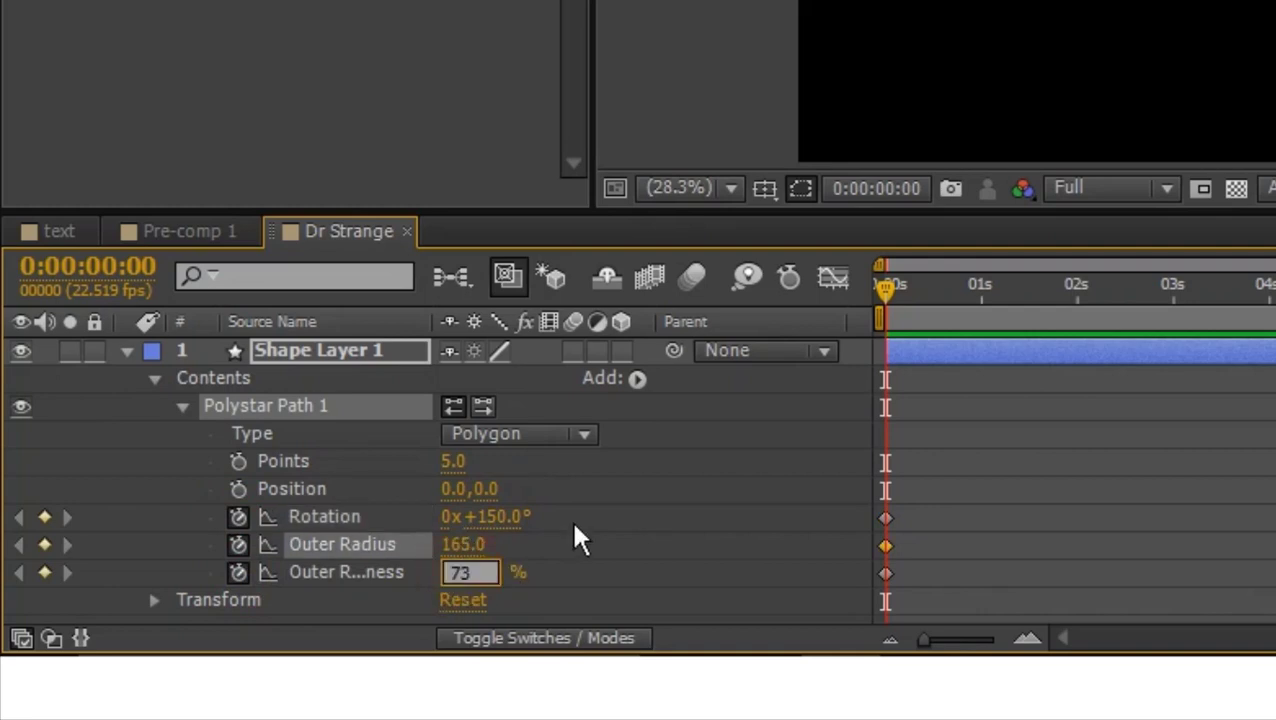
pyautogui.press('Return')
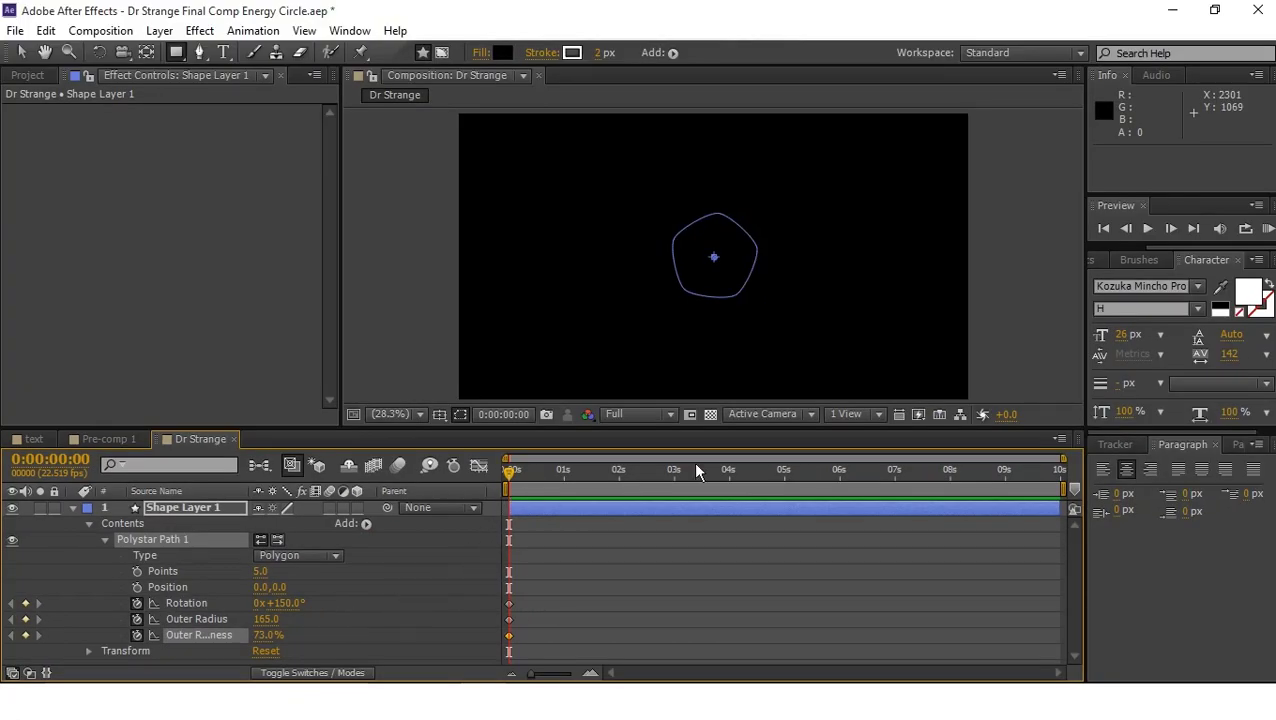
# Two frames in, keyframe the outer radius at 254.
pyautogui.click(1169, 229)
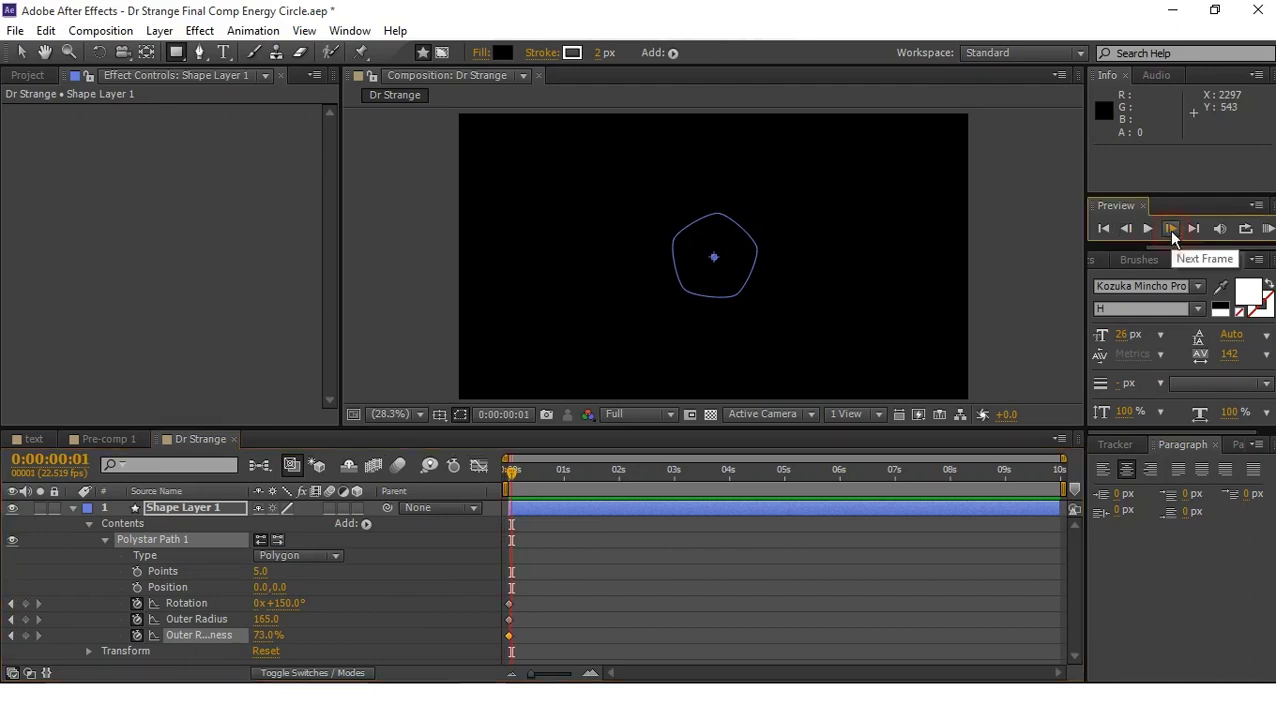
pyautogui.click(1169, 229)
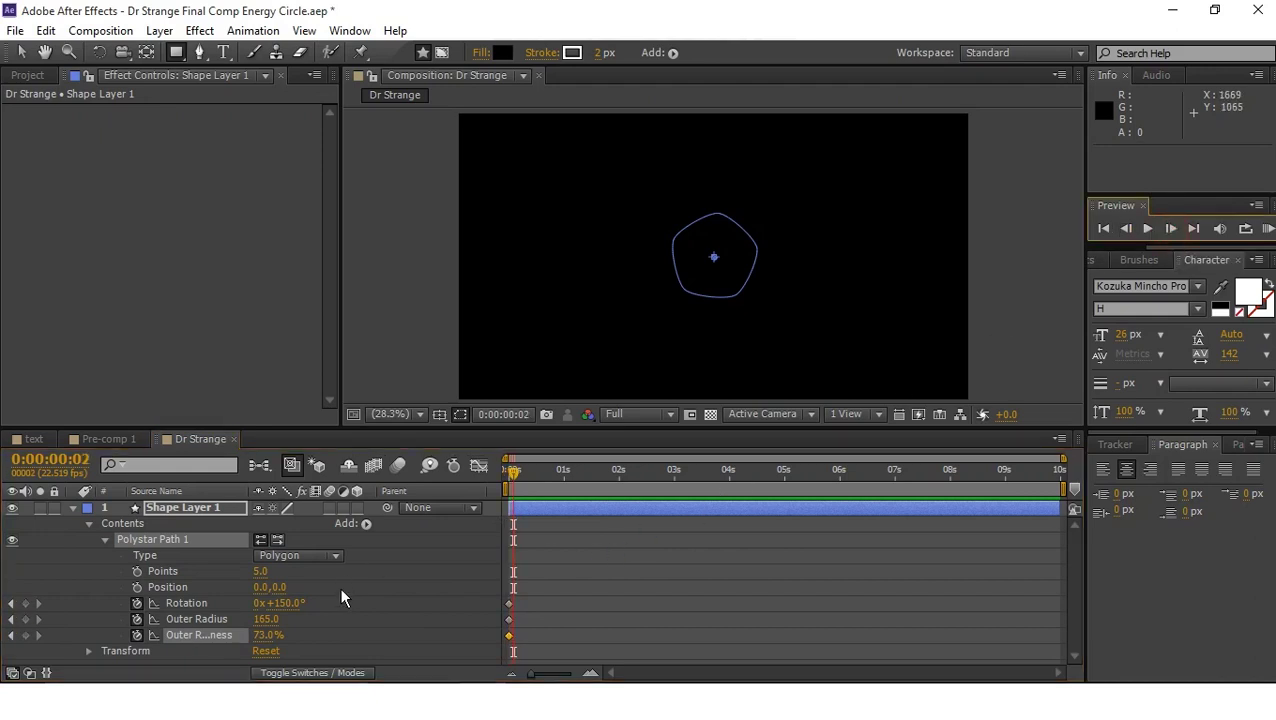
pyautogui.click(262, 619)
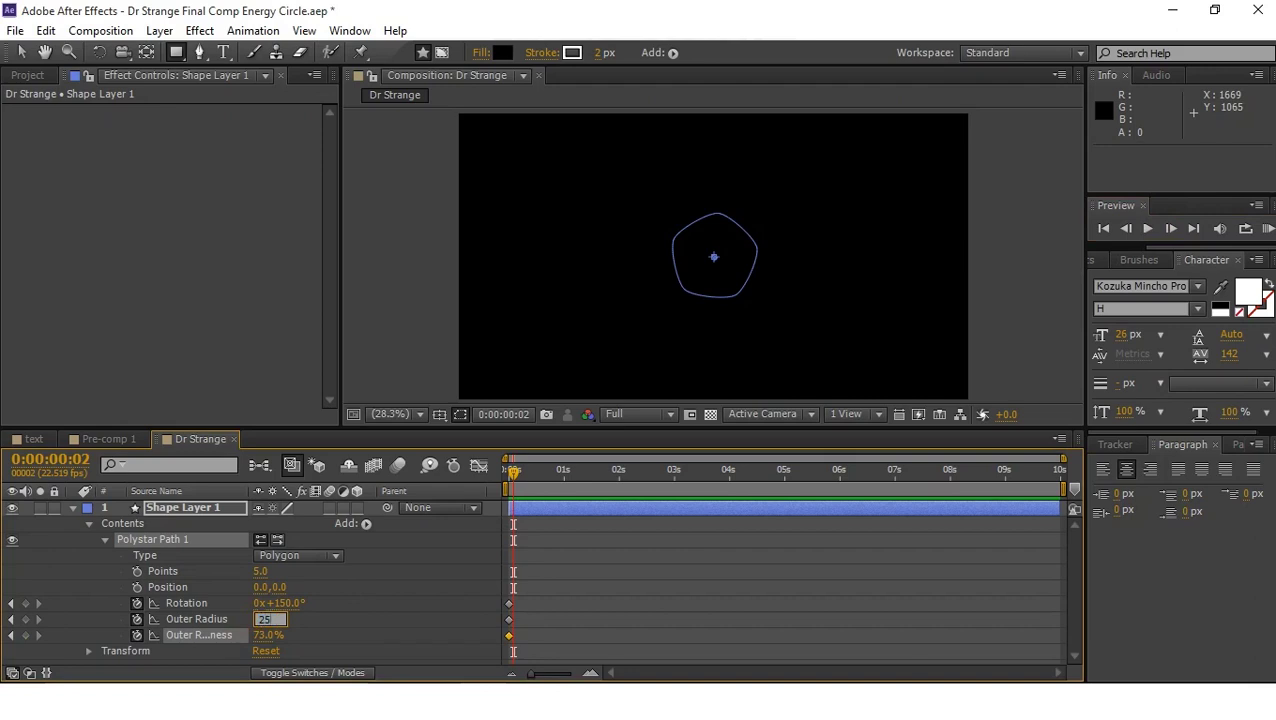
pyautogui.write('4')
pyautogui.press('Return')
# At the end, keyframe rotation 0° and outer roundness -21%, then scrub back to check.
pyautogui.moveTo(518, 480); pyautogui.dragTo(1095, 488)
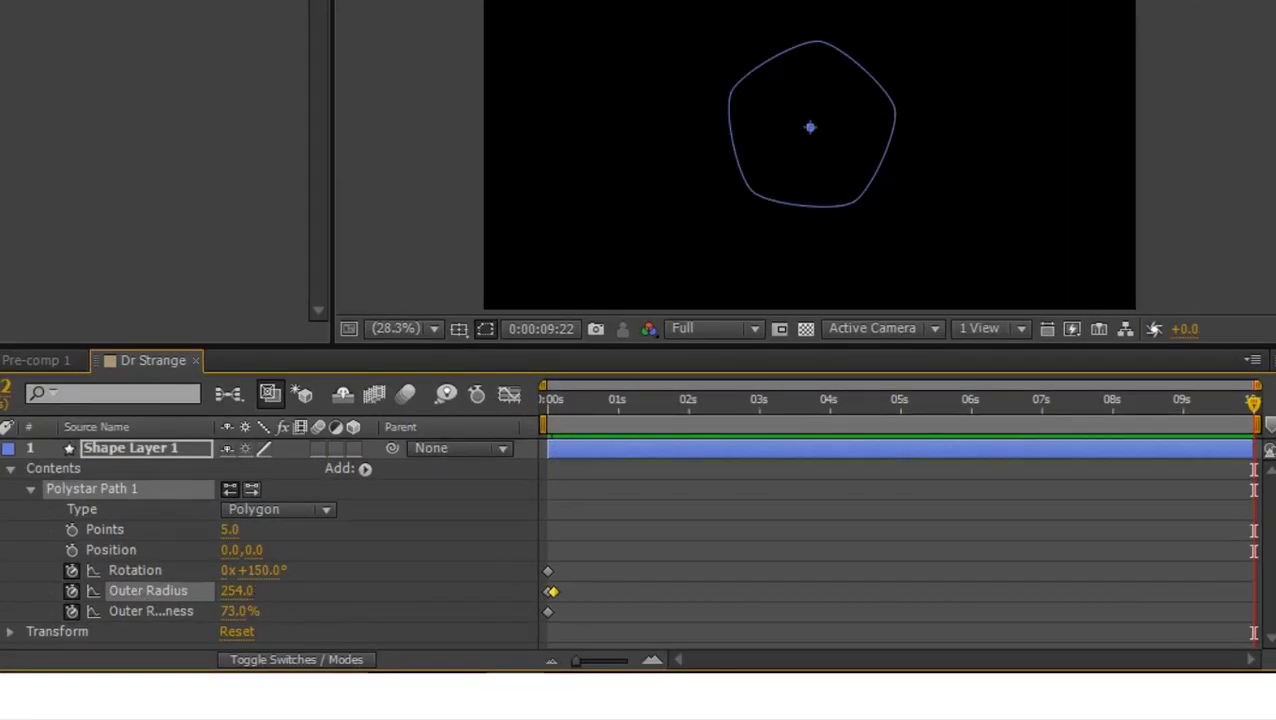
pyautogui.click(268, 570)
pyautogui.write('0')
pyautogui.press('Return')
pyautogui.click(257, 614)
pyautogui.write('-21')
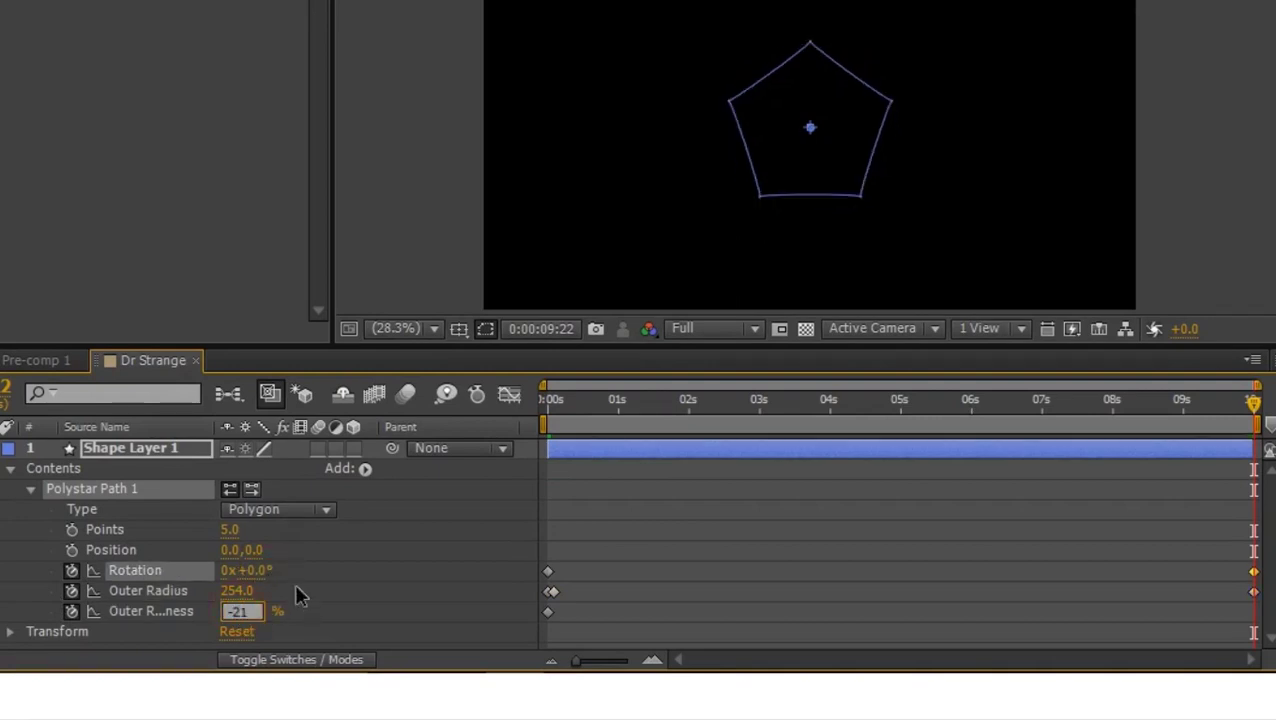
pyautogui.press('Return')
pyautogui.moveTo(1253, 403); pyautogui.dragTo(524, 447)
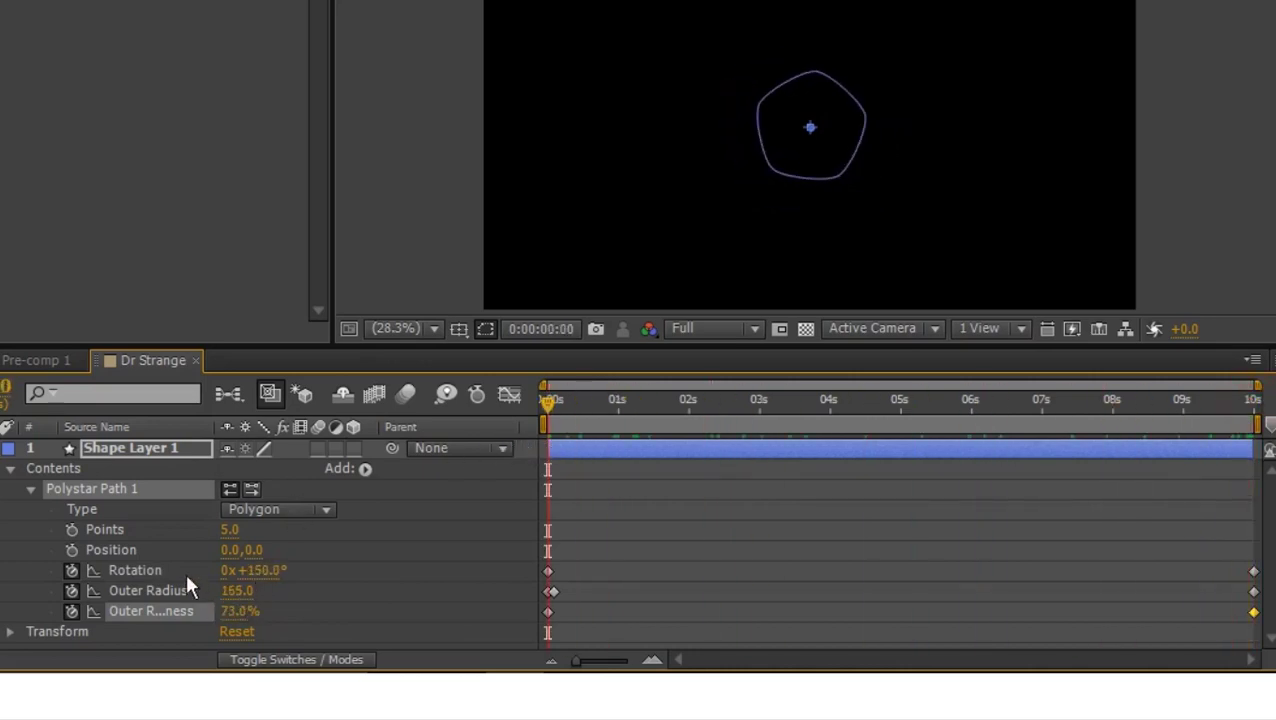
# Add a second Polystar path to the shape layer and set it to Polygon.
pyautogui.click(30, 489)
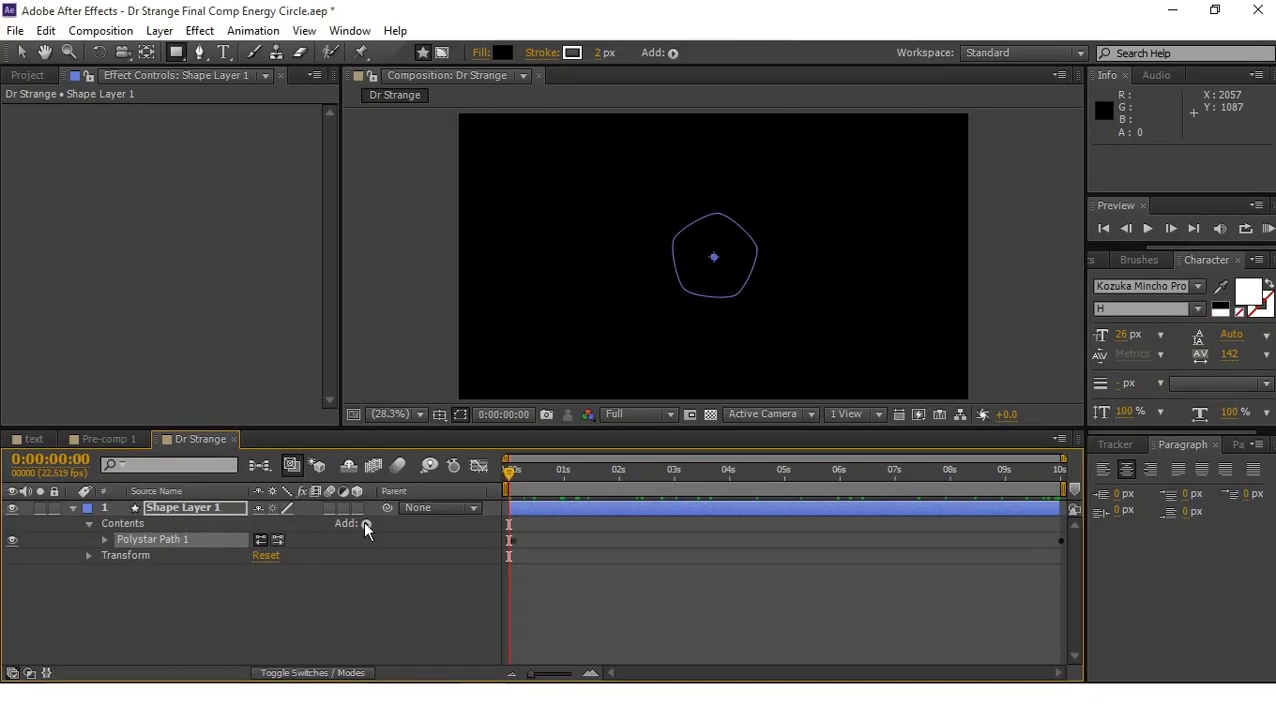
pyautogui.click(367, 525)
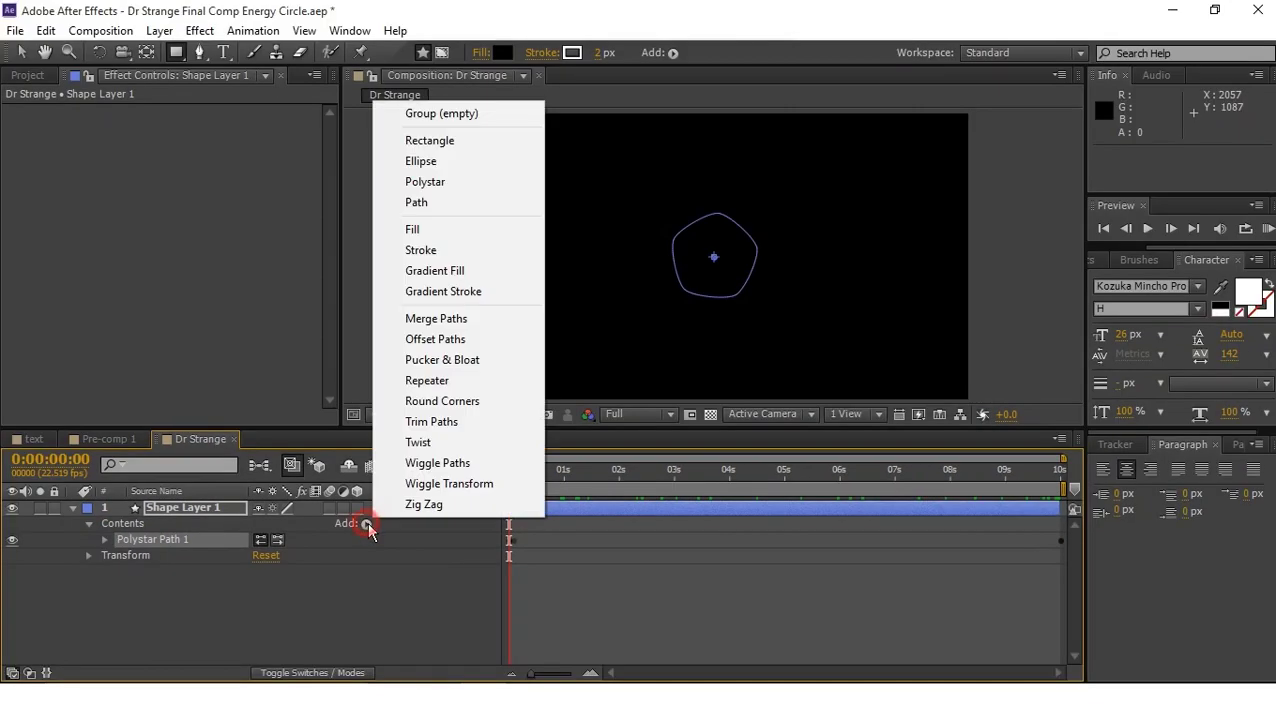
pyautogui.click(410, 181)
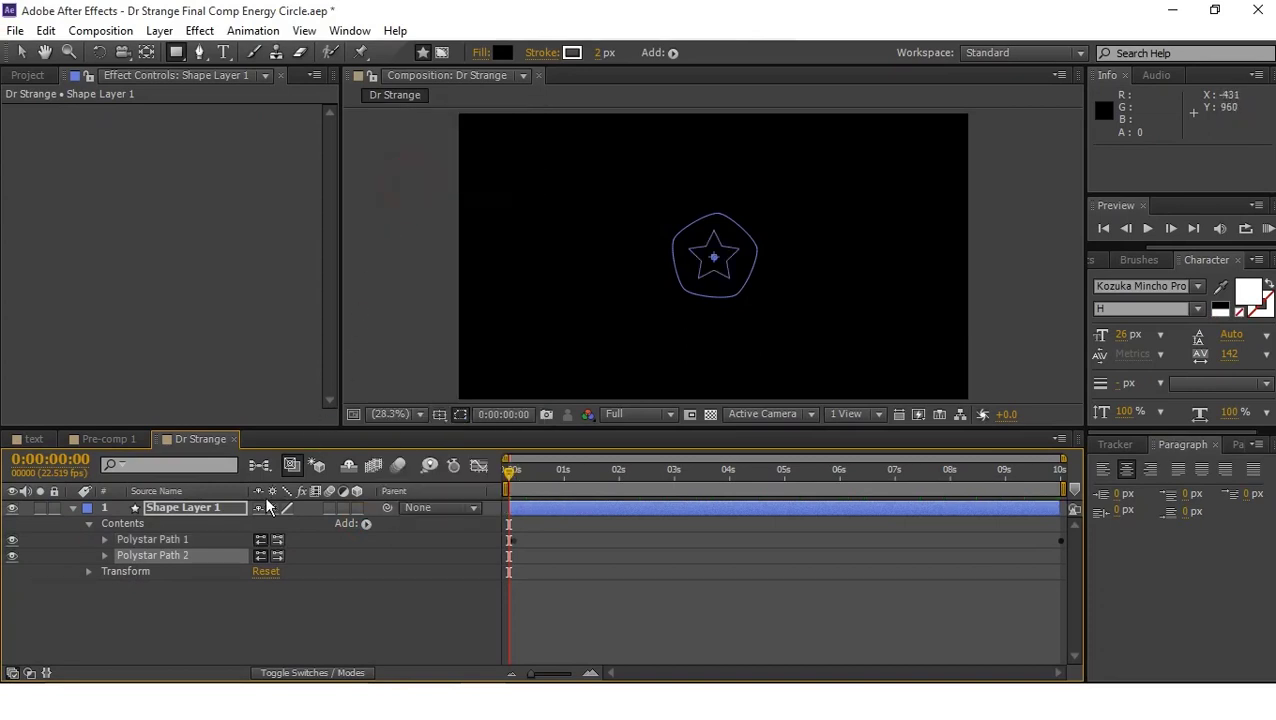
pyautogui.click(105, 556)
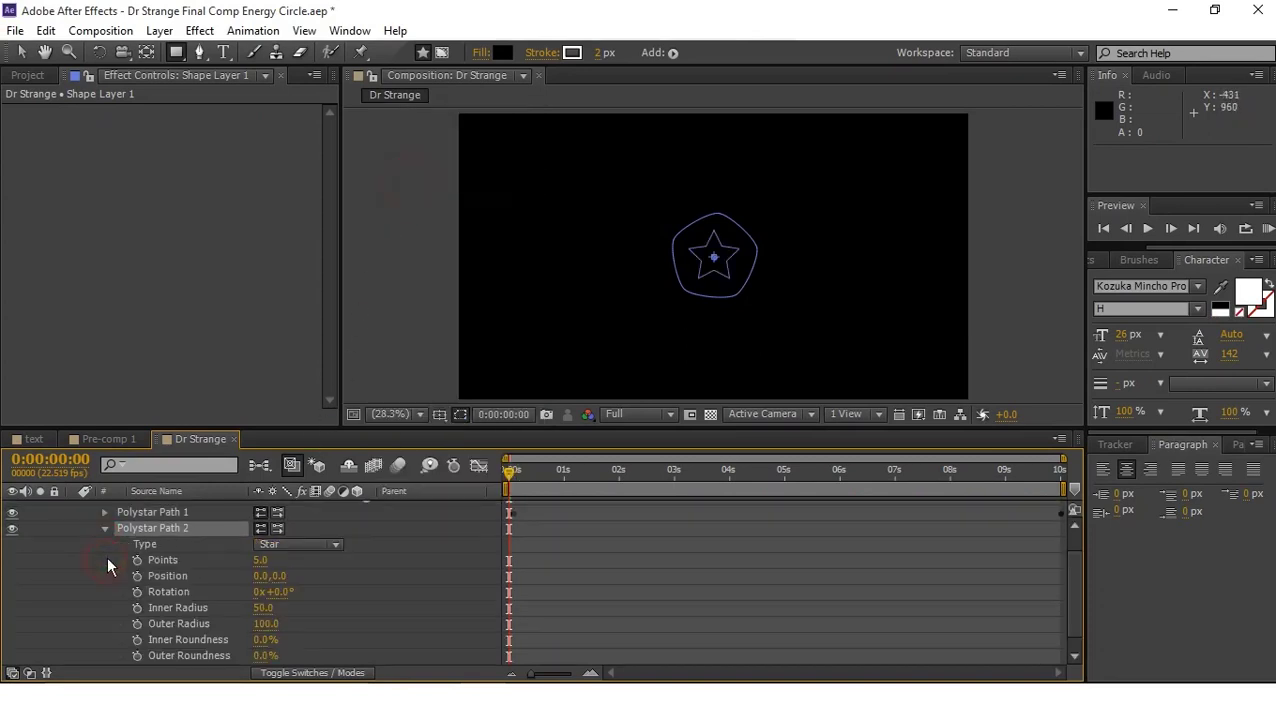
pyautogui.click(268, 545)
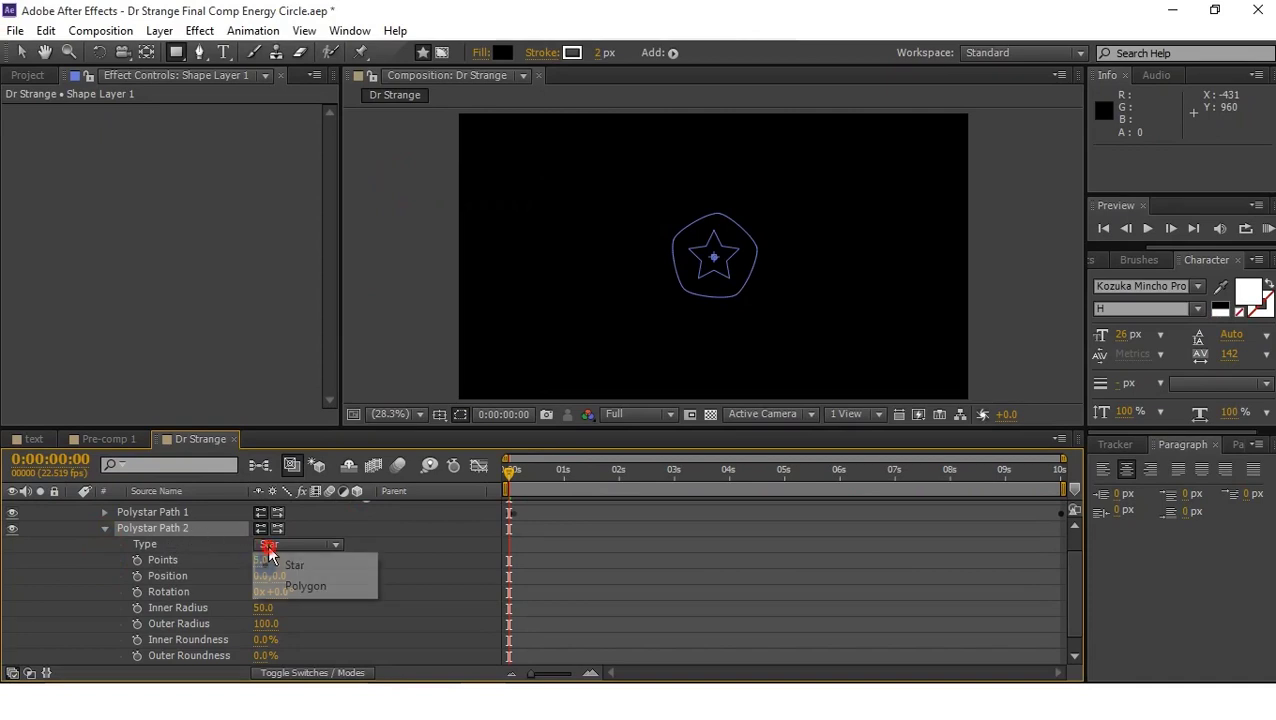
pyautogui.click(292, 592)
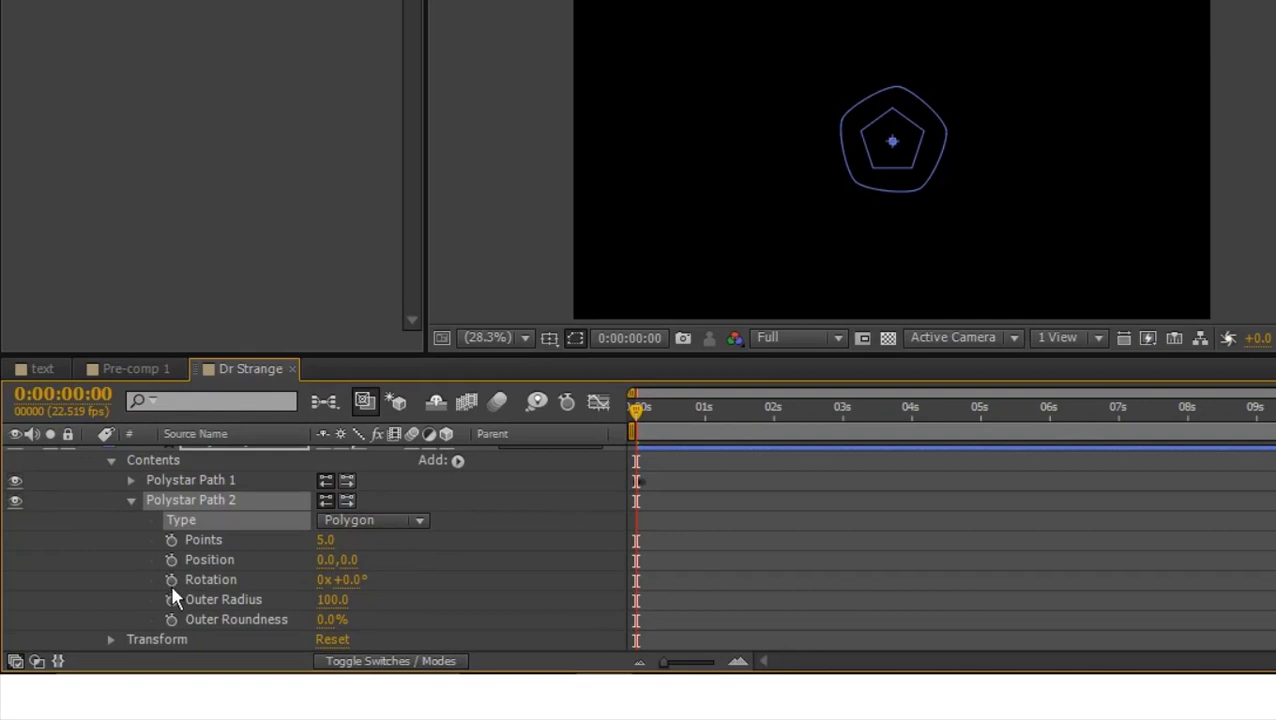
# Keyframe Polystar Path 2 at rotation 100°, outer radius 234, outer roundness 257%, then preview.
pyautogui.click(171, 580)
pyautogui.click(171, 600)
pyautogui.click(171, 620)
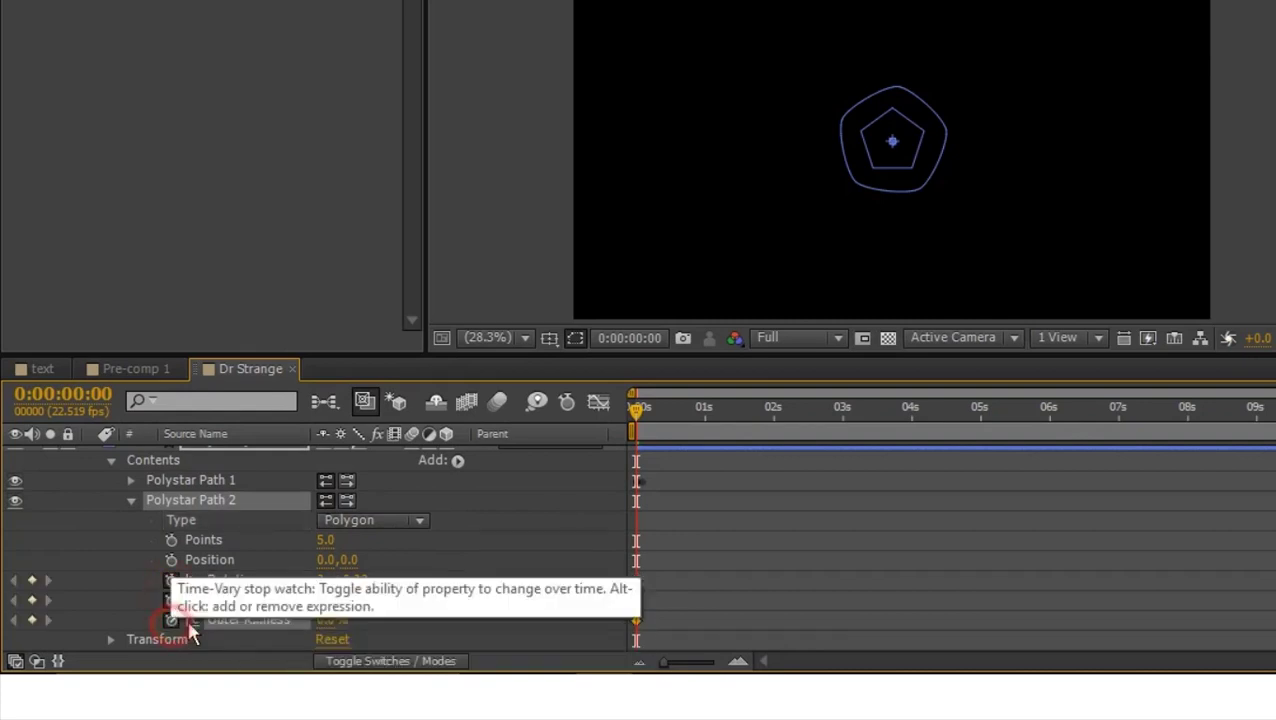
pyautogui.click(356, 581)
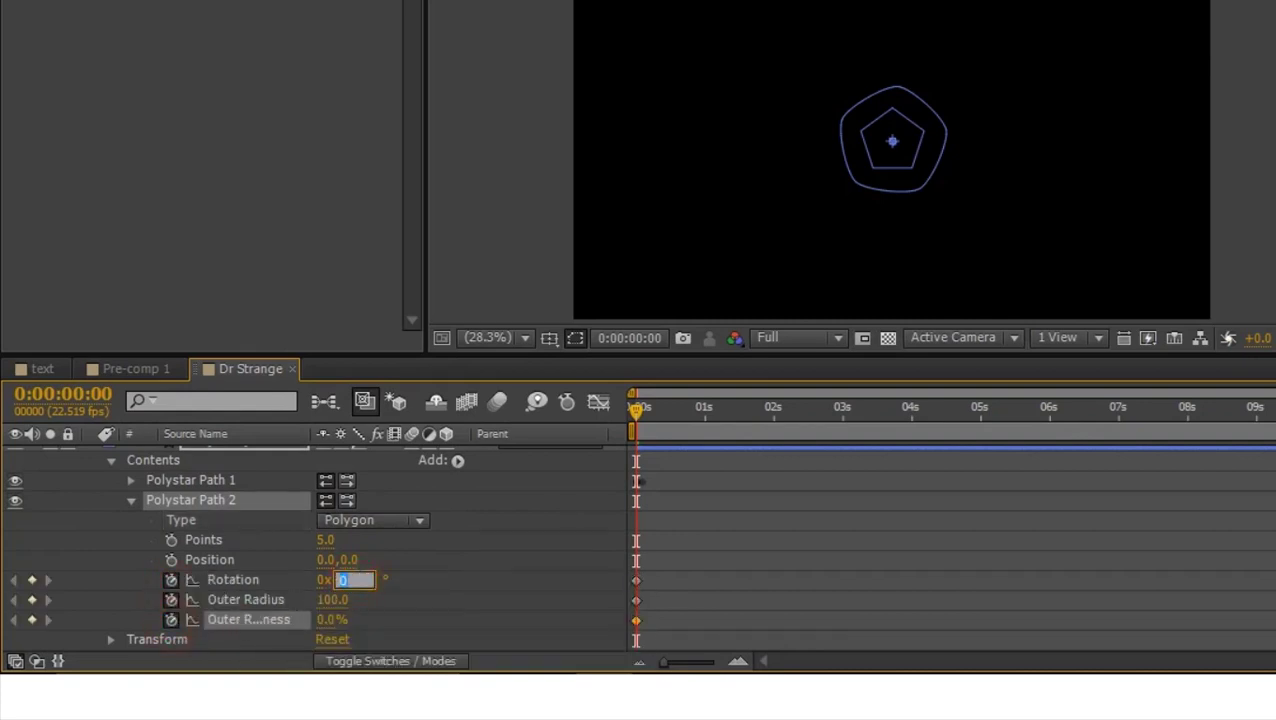
pyautogui.write('10')
pyautogui.press('Return')
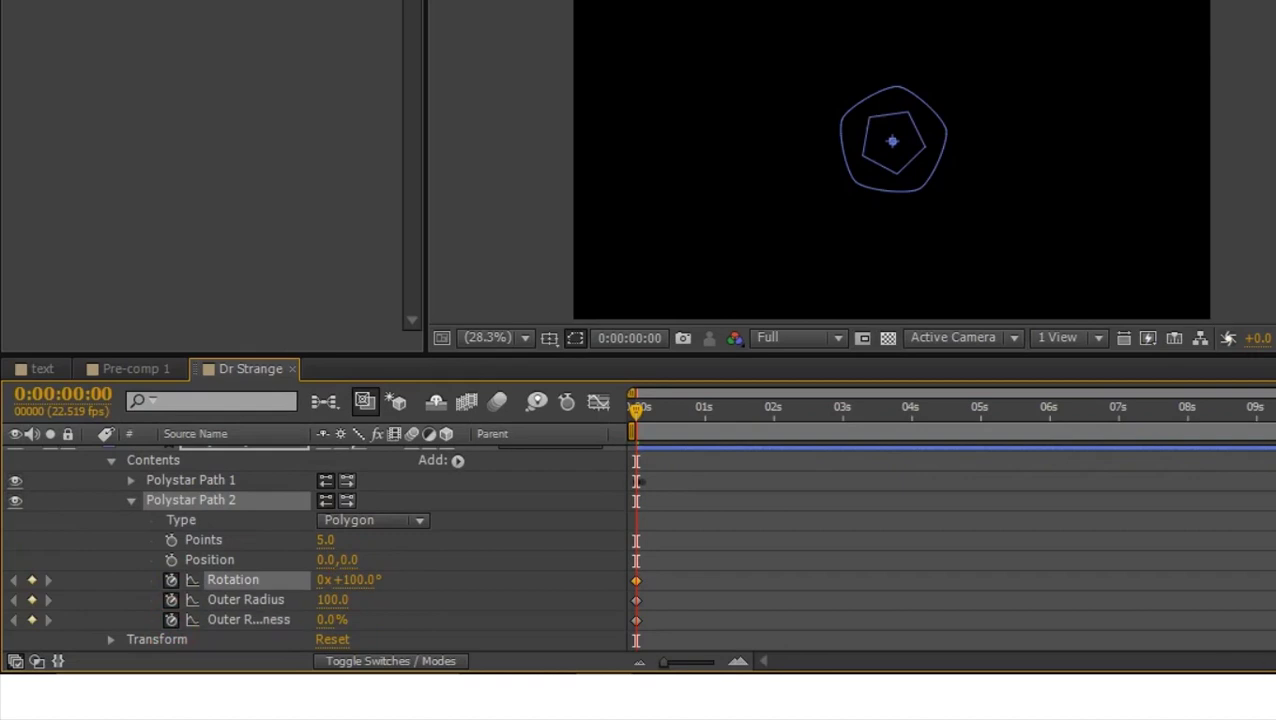
pyautogui.click(330, 600)
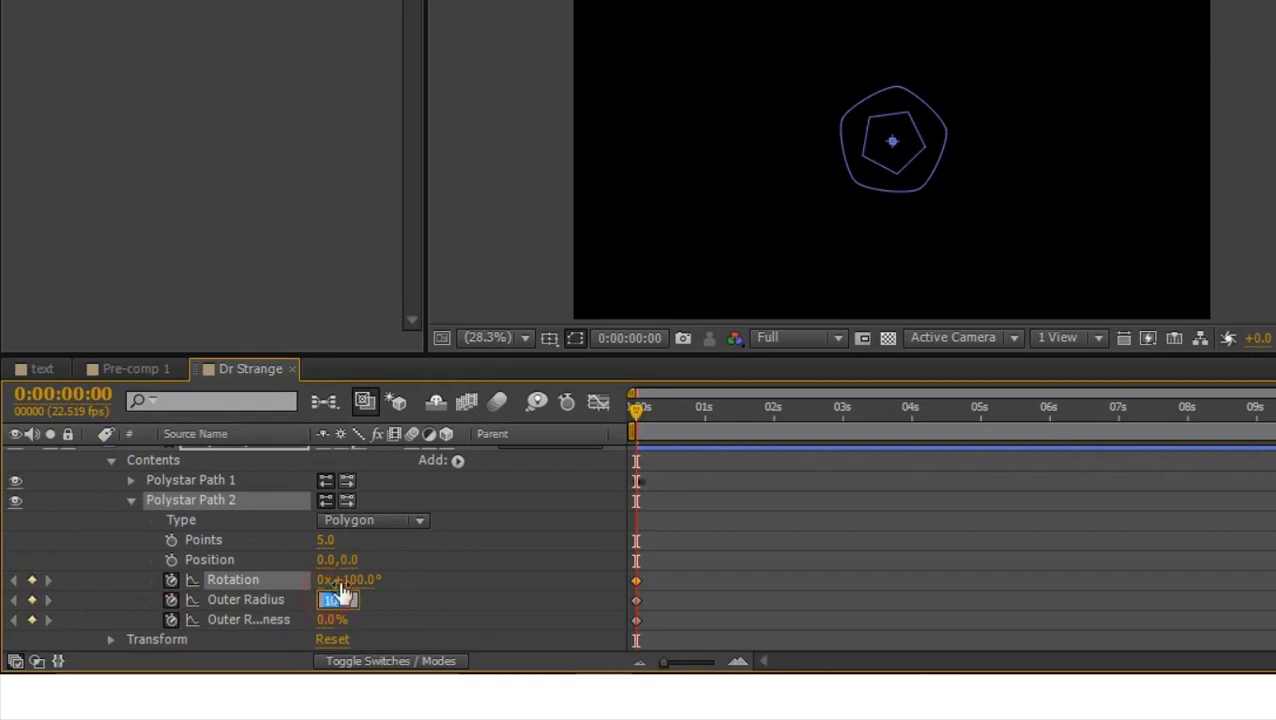
pyautogui.write('234')
pyautogui.press('Return')
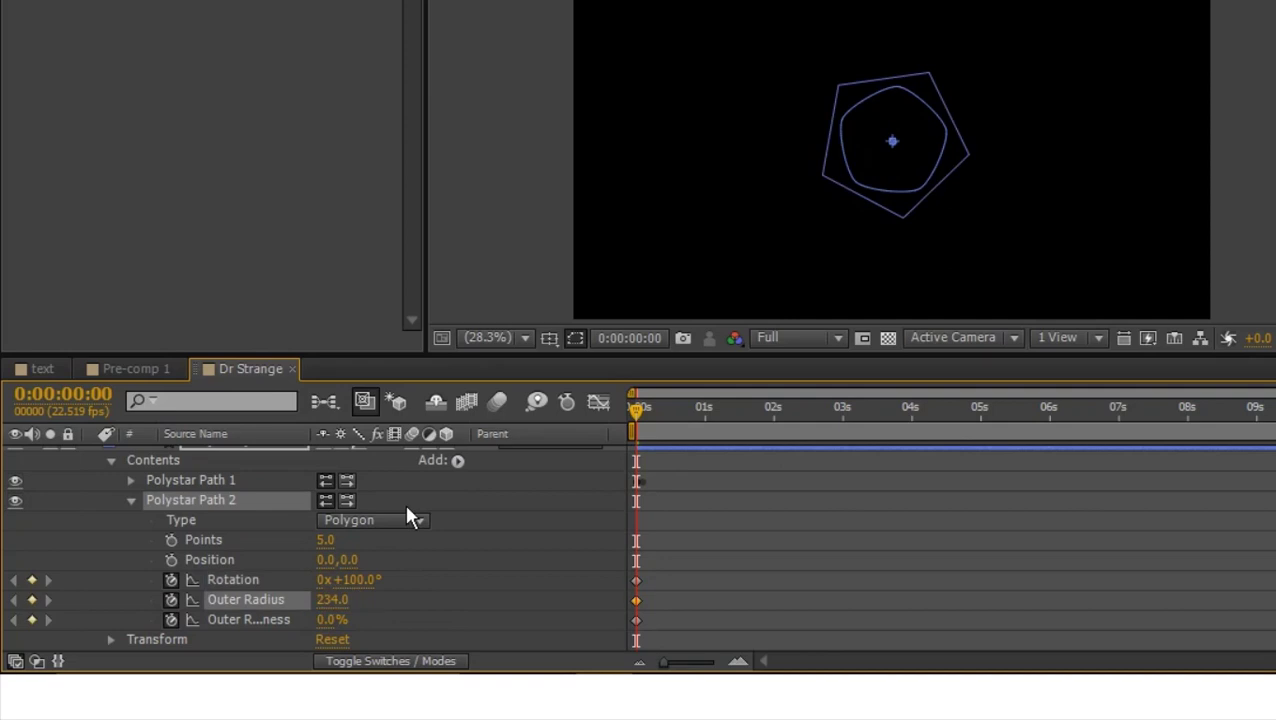
pyautogui.click(330, 620)
pyautogui.write('257')
pyautogui.press('Return')
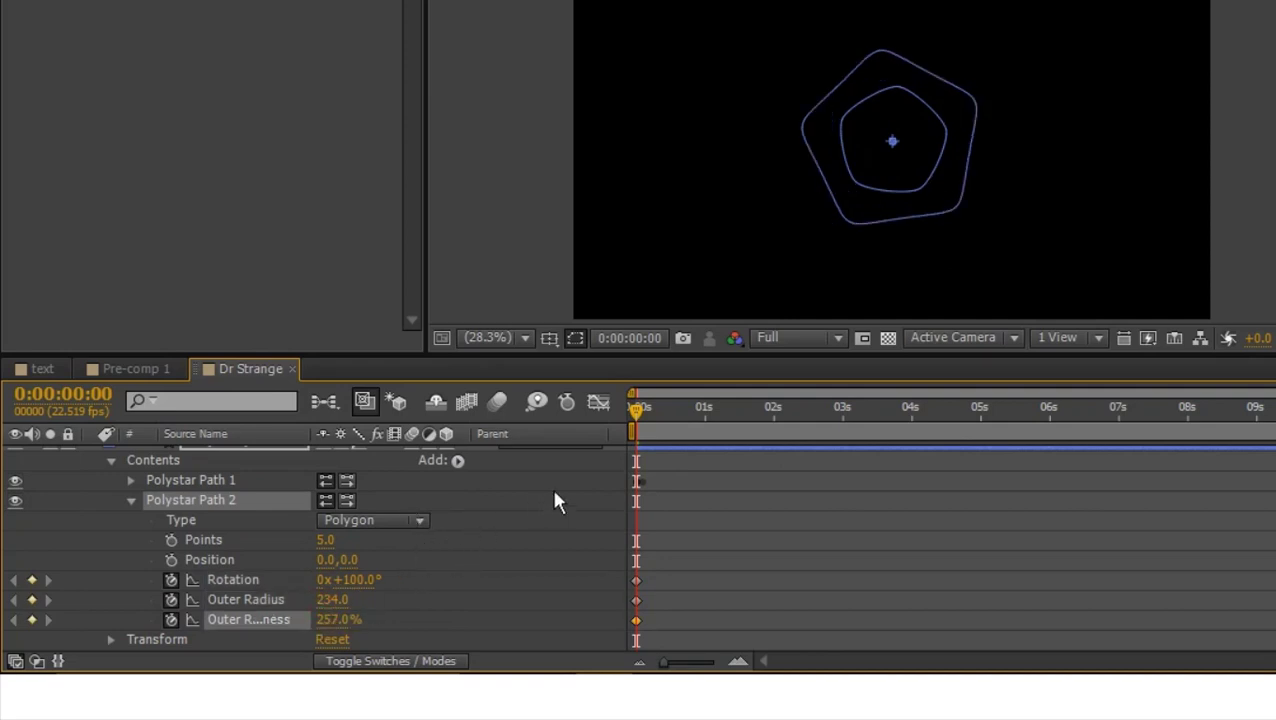
pyautogui.press('space')
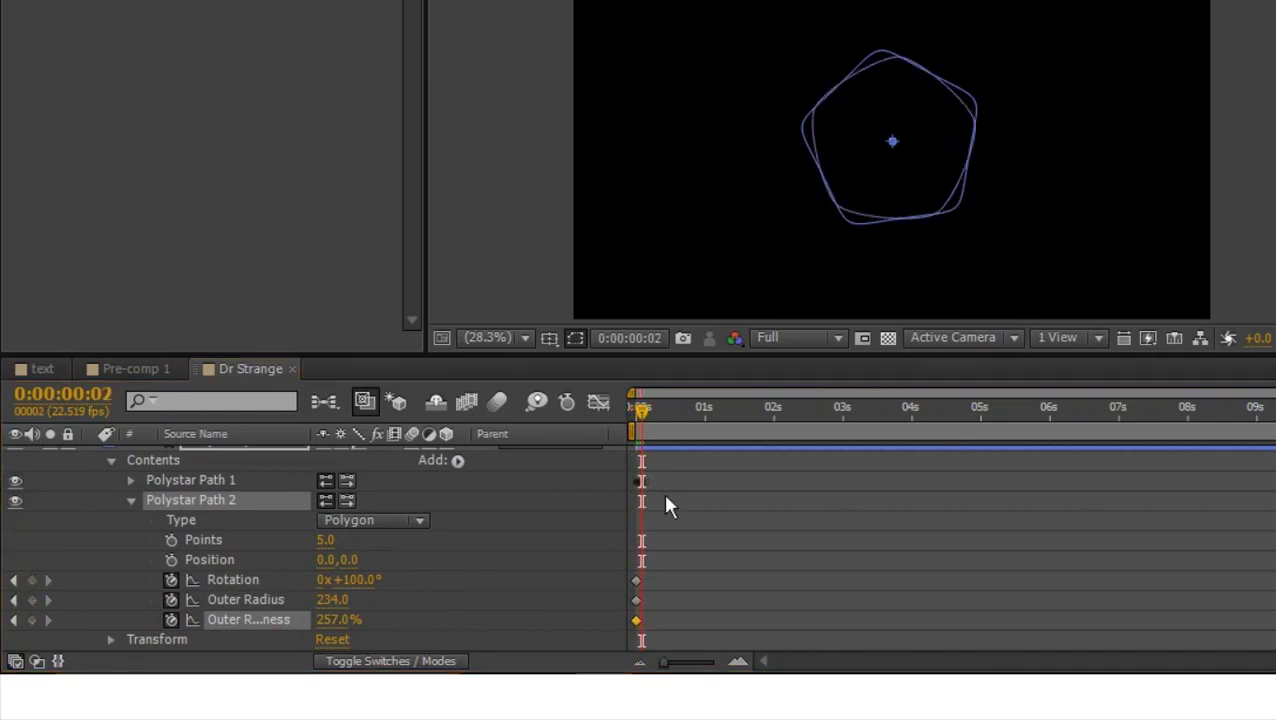
# Set Polystar Path 2's outer radius to 494 and keyframe 324.7% roundness at 2:17.
pyautogui.click(333, 600)
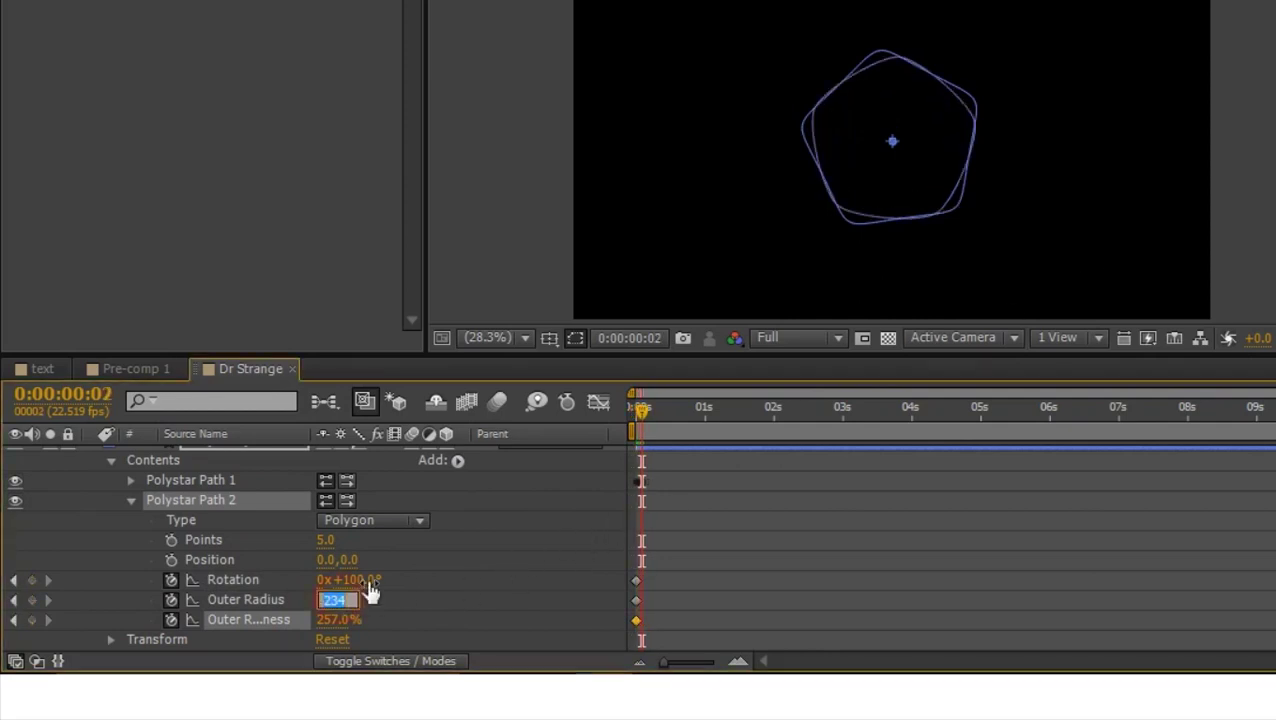
pyautogui.write('494')
pyautogui.press('Return')
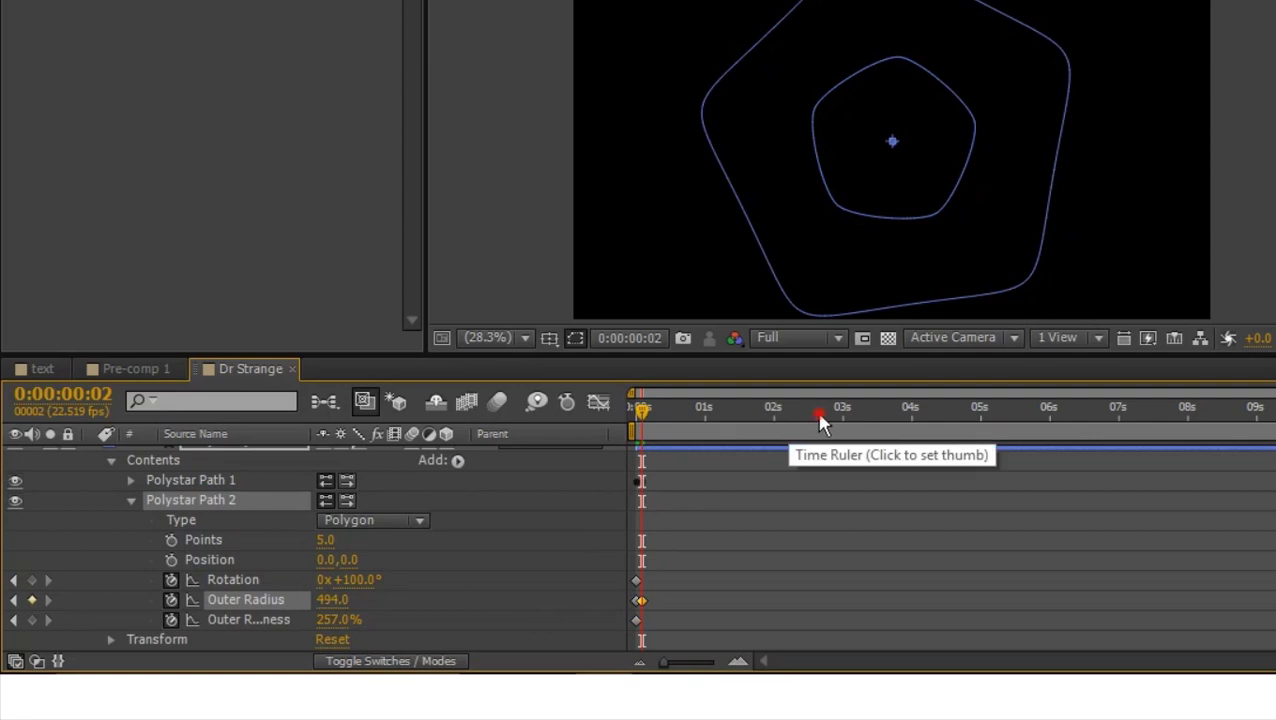
pyautogui.moveTo(820, 421); pyautogui.dragTo(826, 421)
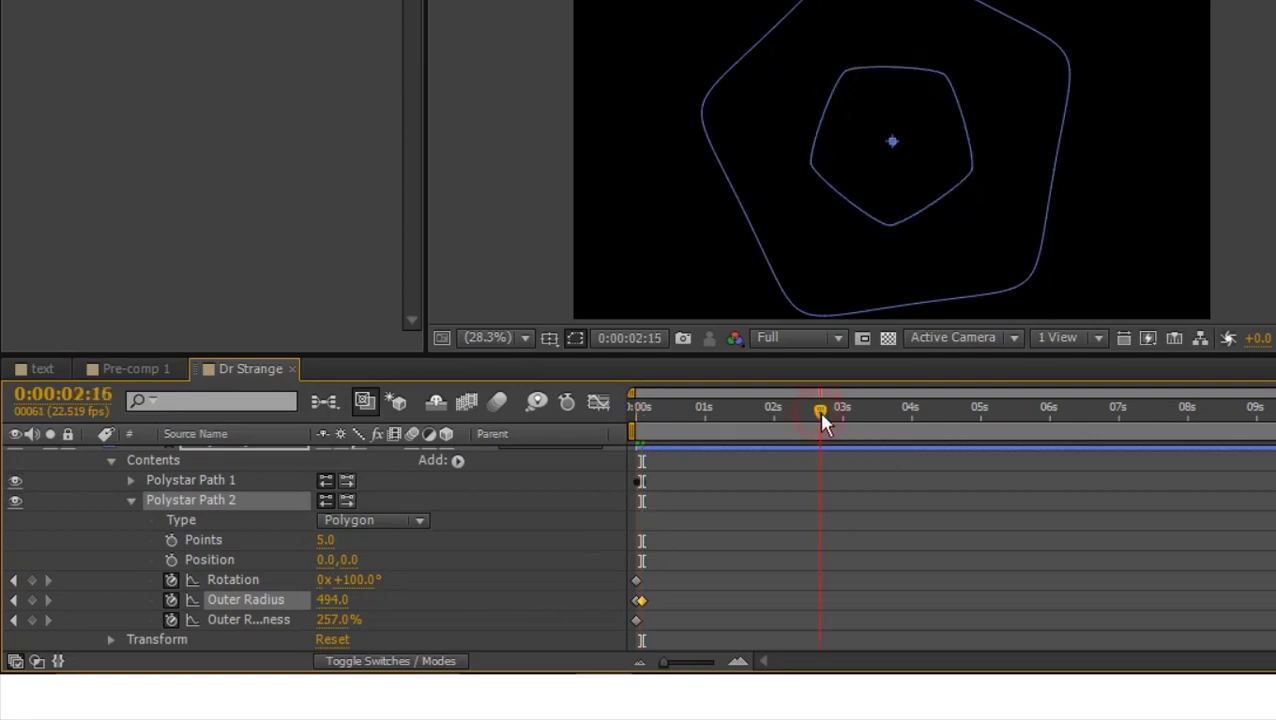
pyautogui.click(336, 620)
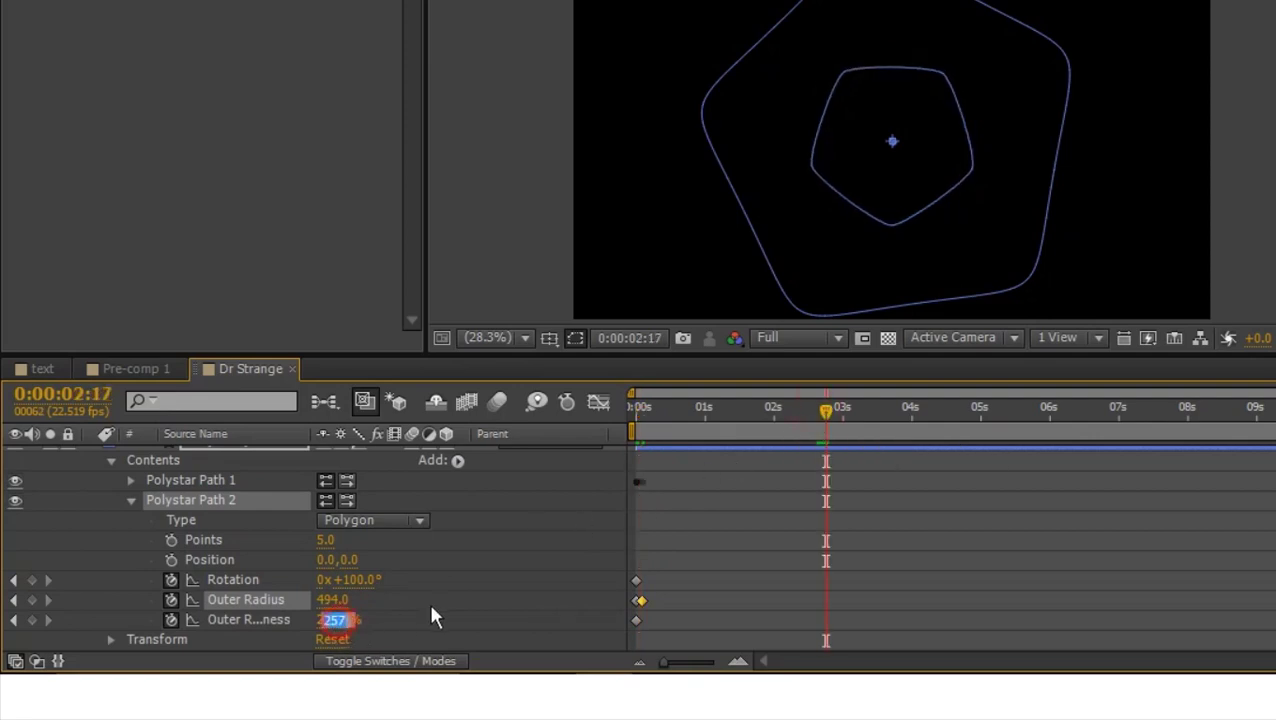
pyautogui.write('324.7')
pyautogui.press('Return')
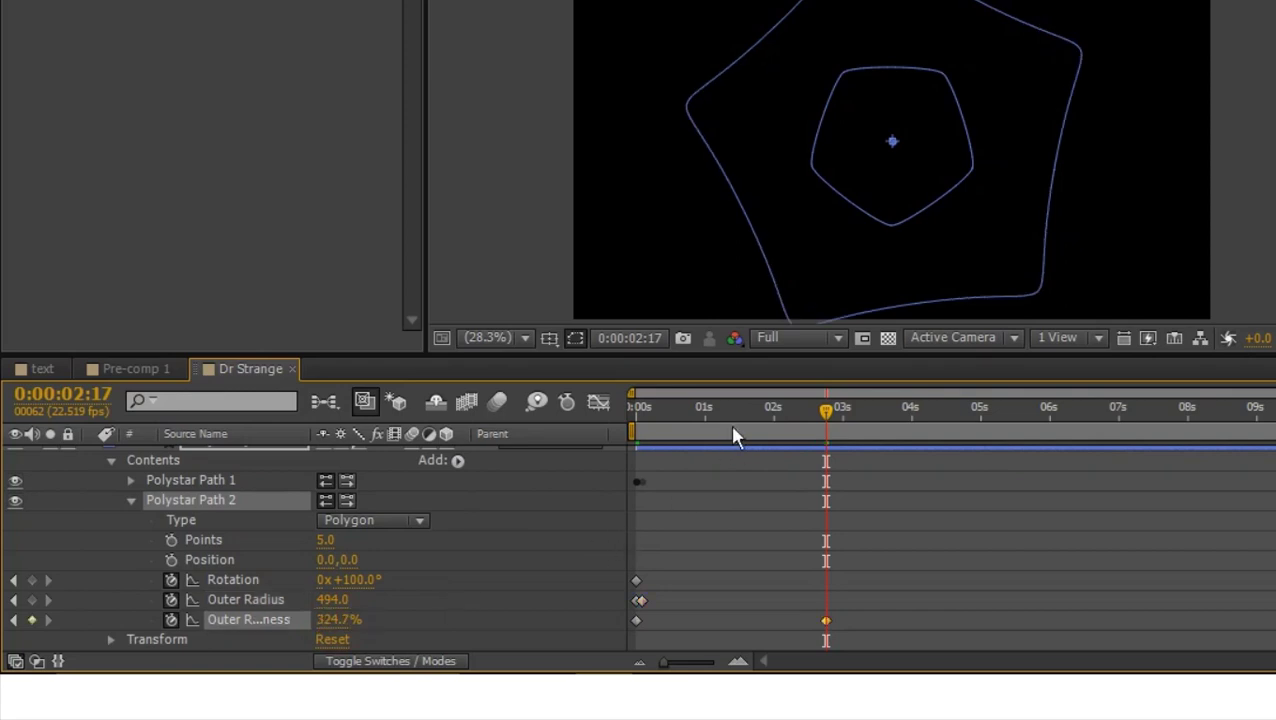
# At 9:22, keyframe rotation 0°, outer radius 494 and outer roundness 375%, then scrub back.
pyautogui.moveTo(826, 413)
pyautogui.mouseDown()
pyautogui.moveTo(843, 473)
pyautogui.moveTo(1076, 470)
pyautogui.mouseUp()
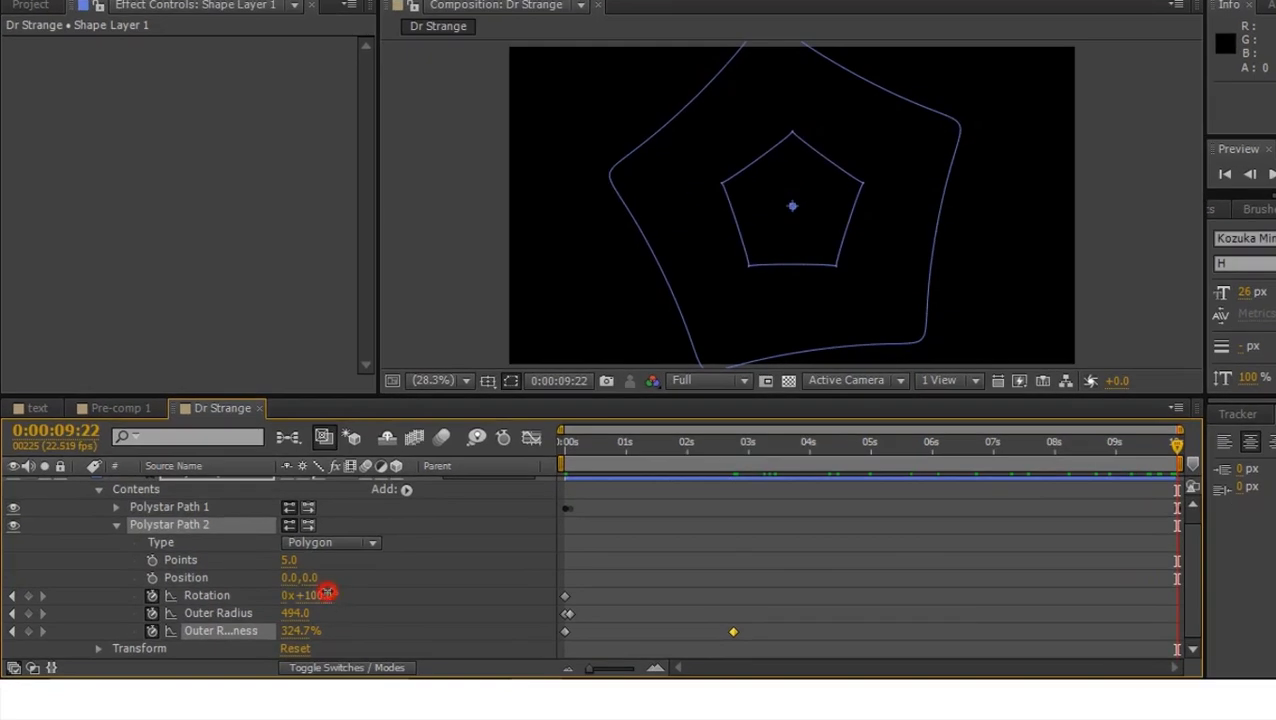
pyautogui.click(294, 603)
pyautogui.write('00')
pyautogui.press('Return')
pyautogui.click(296, 613)
pyautogui.click(342, 610)
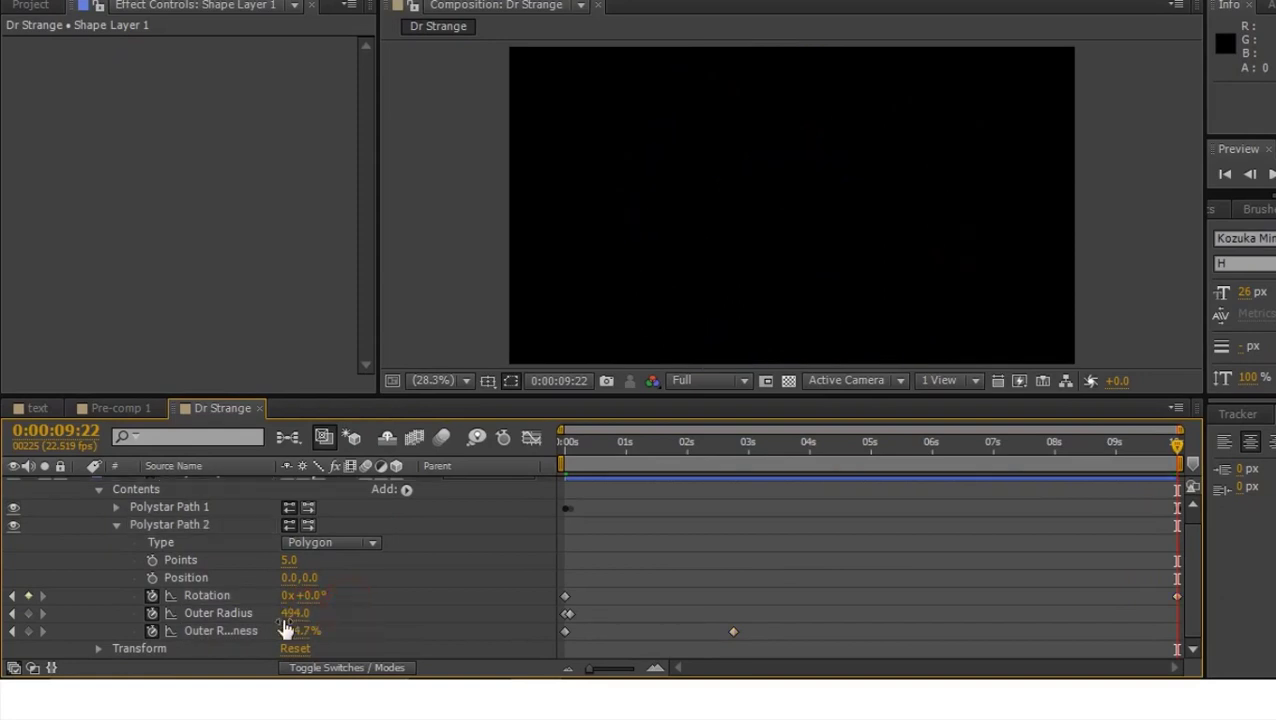
pyautogui.click(28, 613)
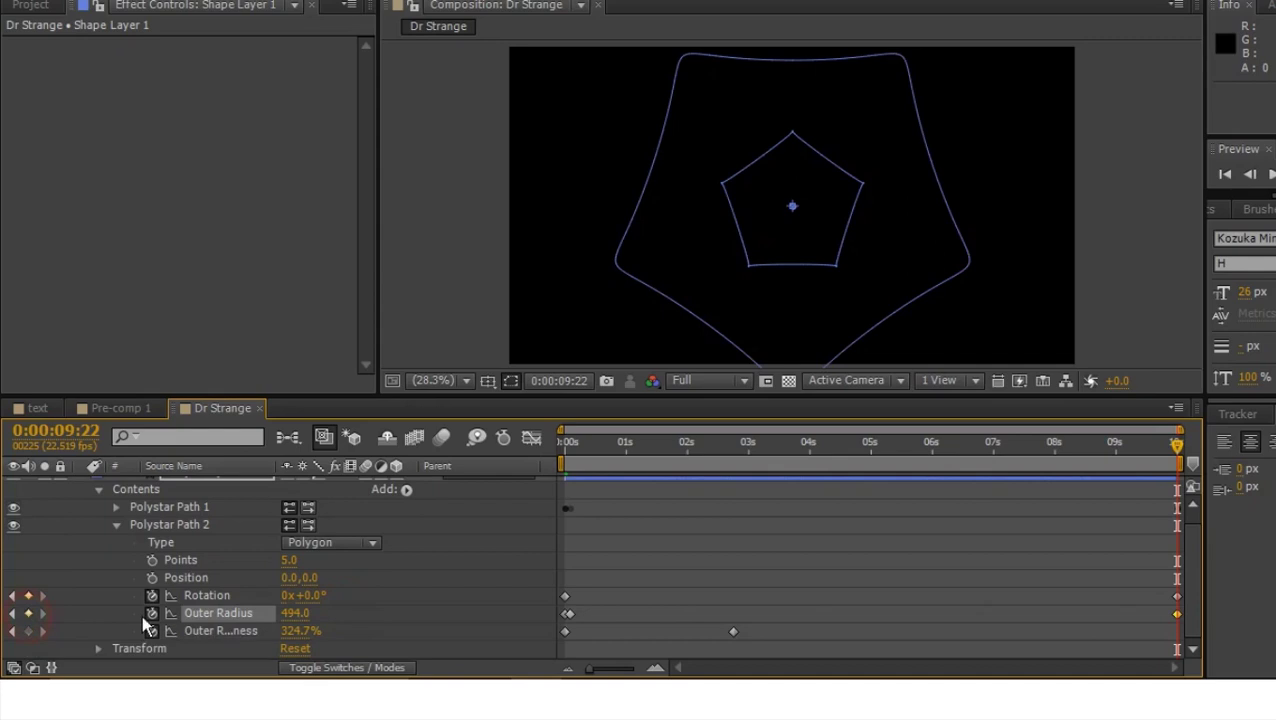
pyautogui.click(304, 634)
pyautogui.write('375')
pyautogui.press('Return')
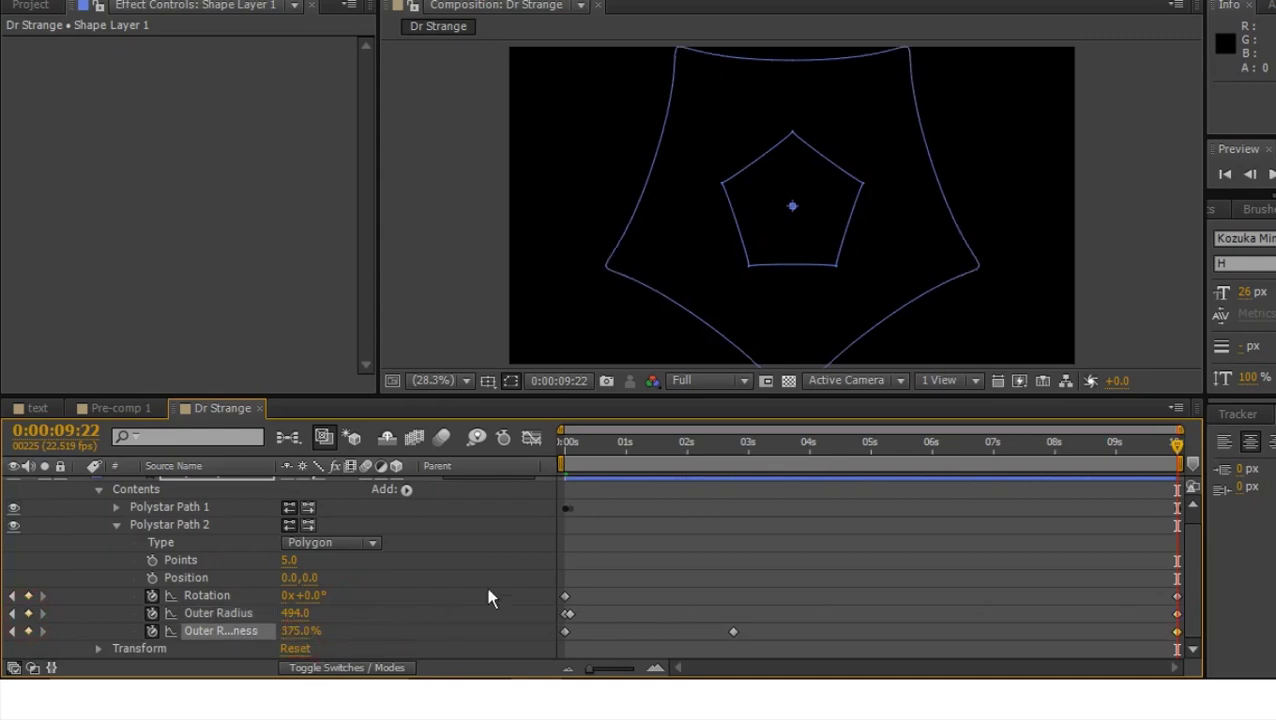
pyautogui.moveTo(1178, 447)
pyautogui.mouseDown()
pyautogui.moveTo(774, 477)
pyautogui.moveTo(548, 510)
pyautogui.mouseUp()
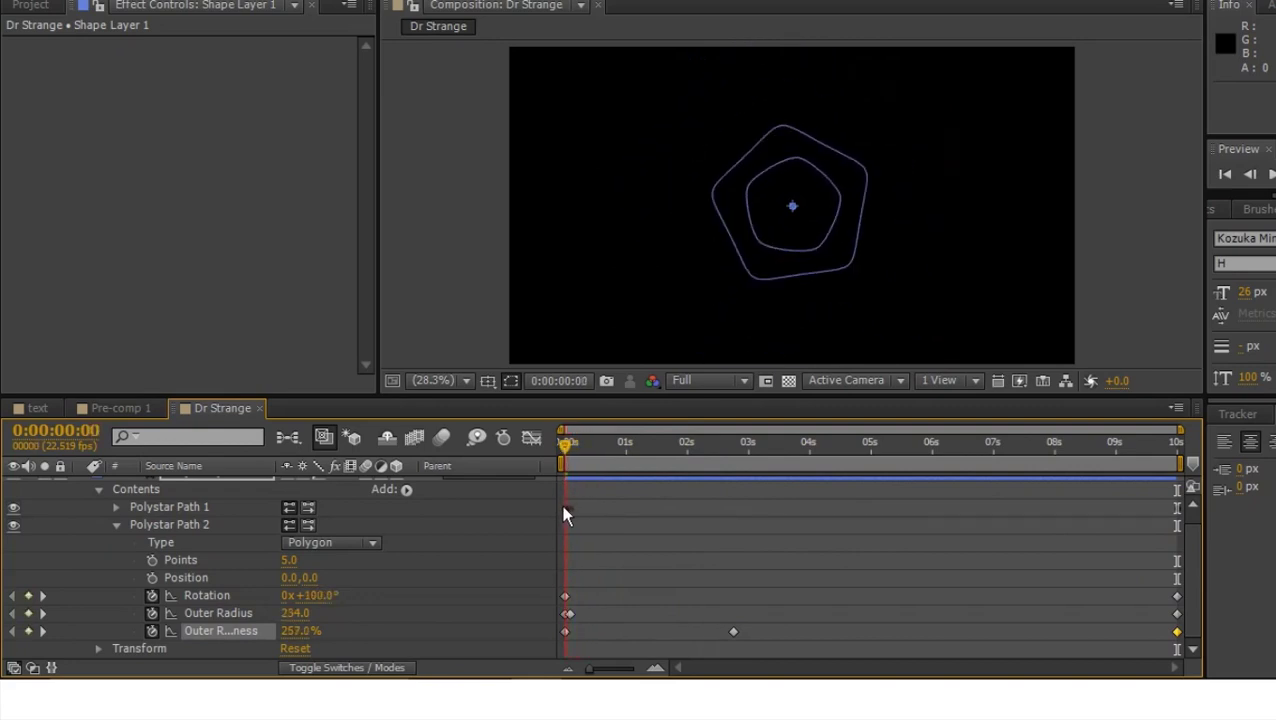
# Add Polystar Path 3 to the shape layer and set its type to Polygon.
pyautogui.click(118, 525)
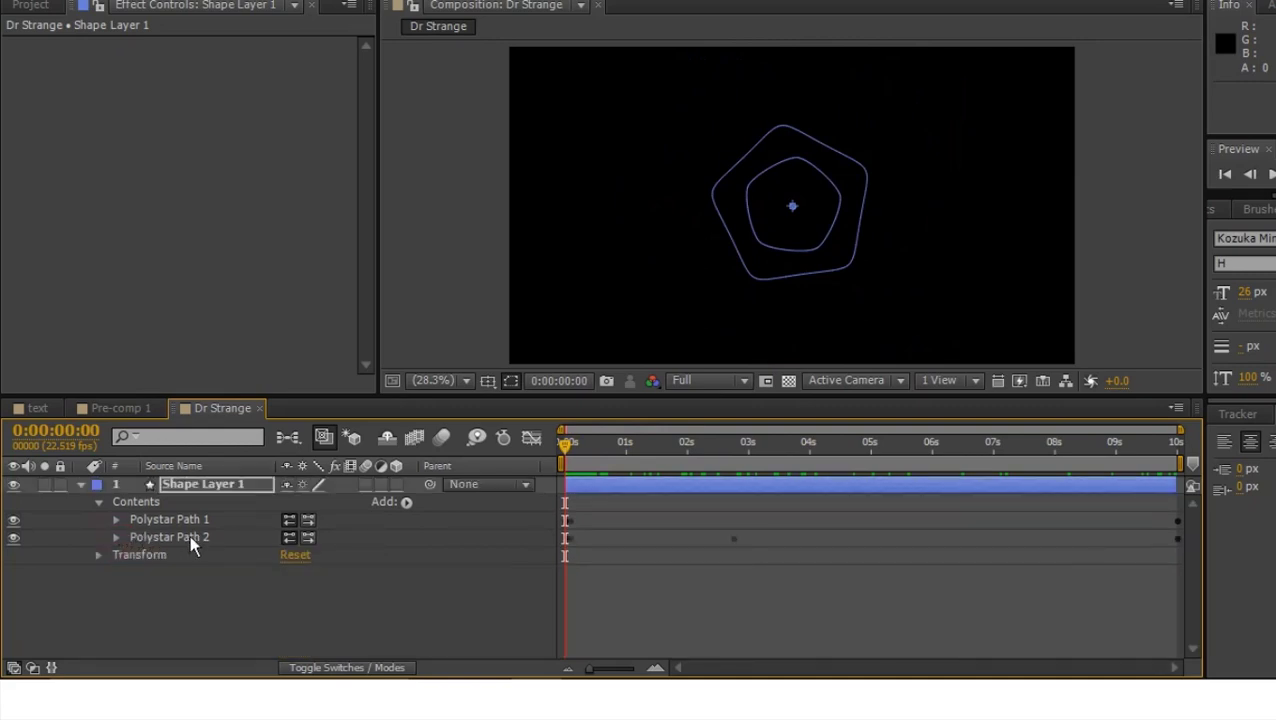
pyautogui.click(405, 503)
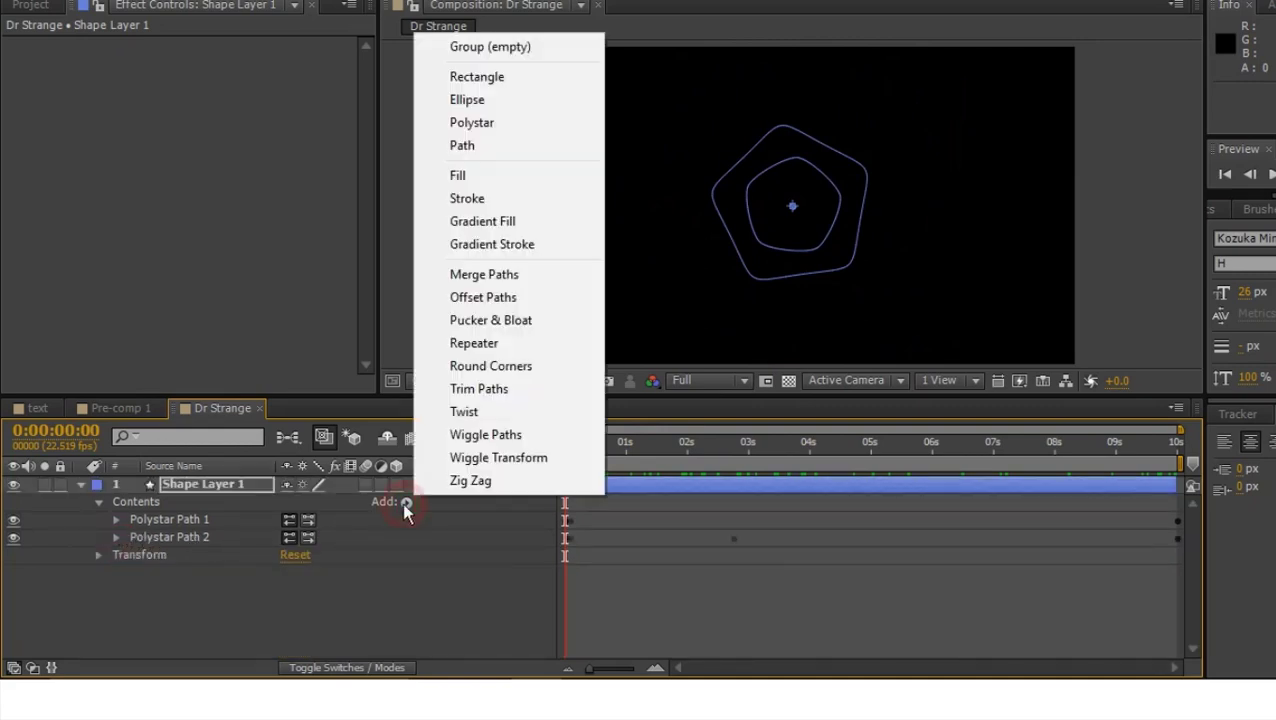
pyautogui.click(388, 183)
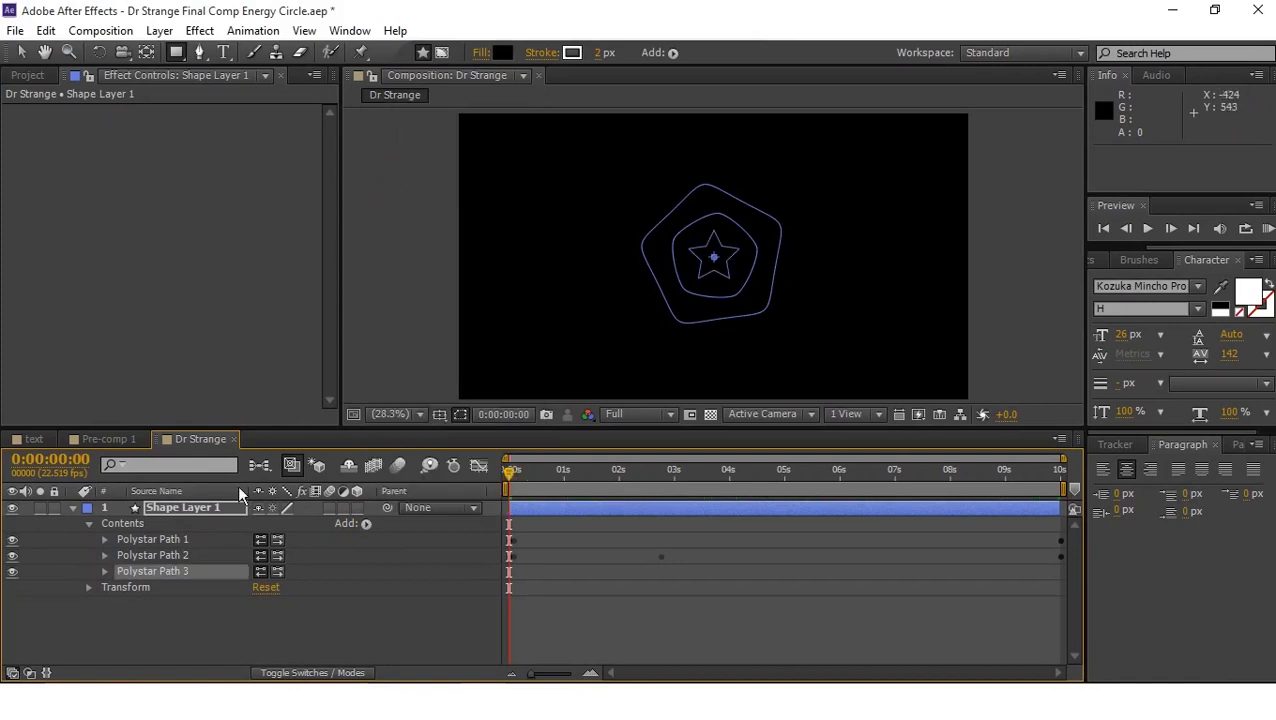
pyautogui.click(105, 572)
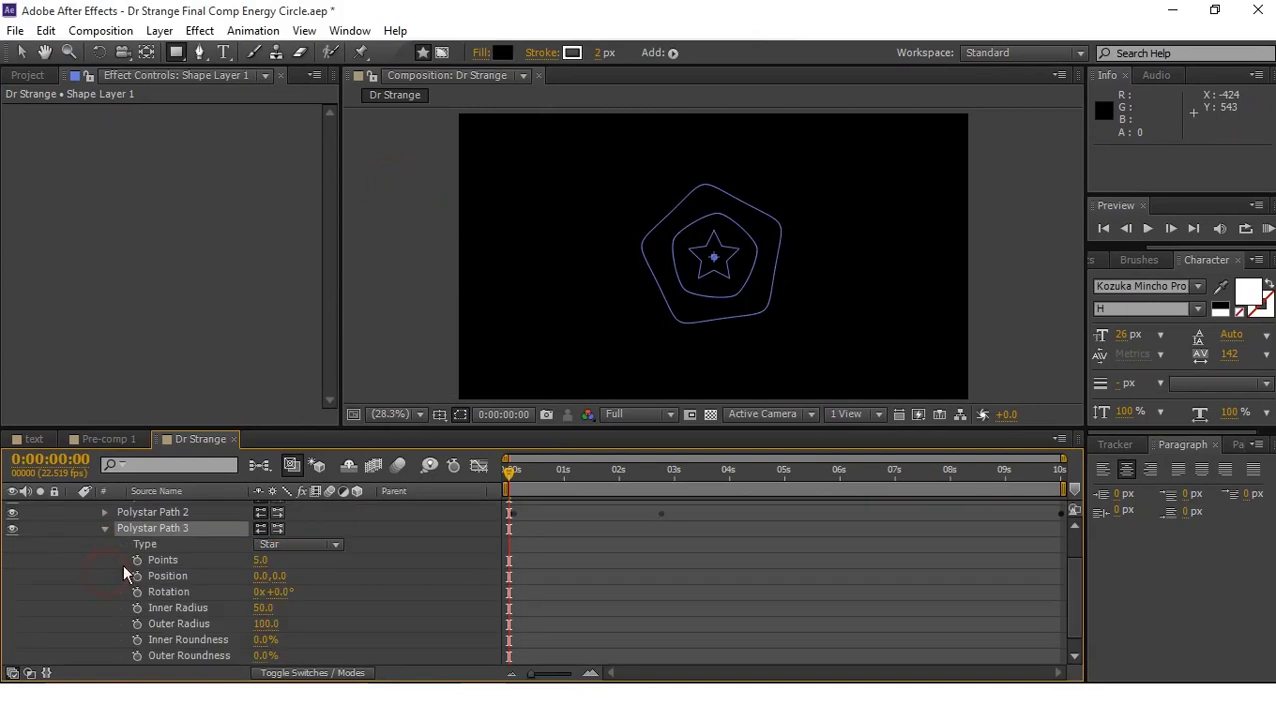
pyautogui.click(435, 479)
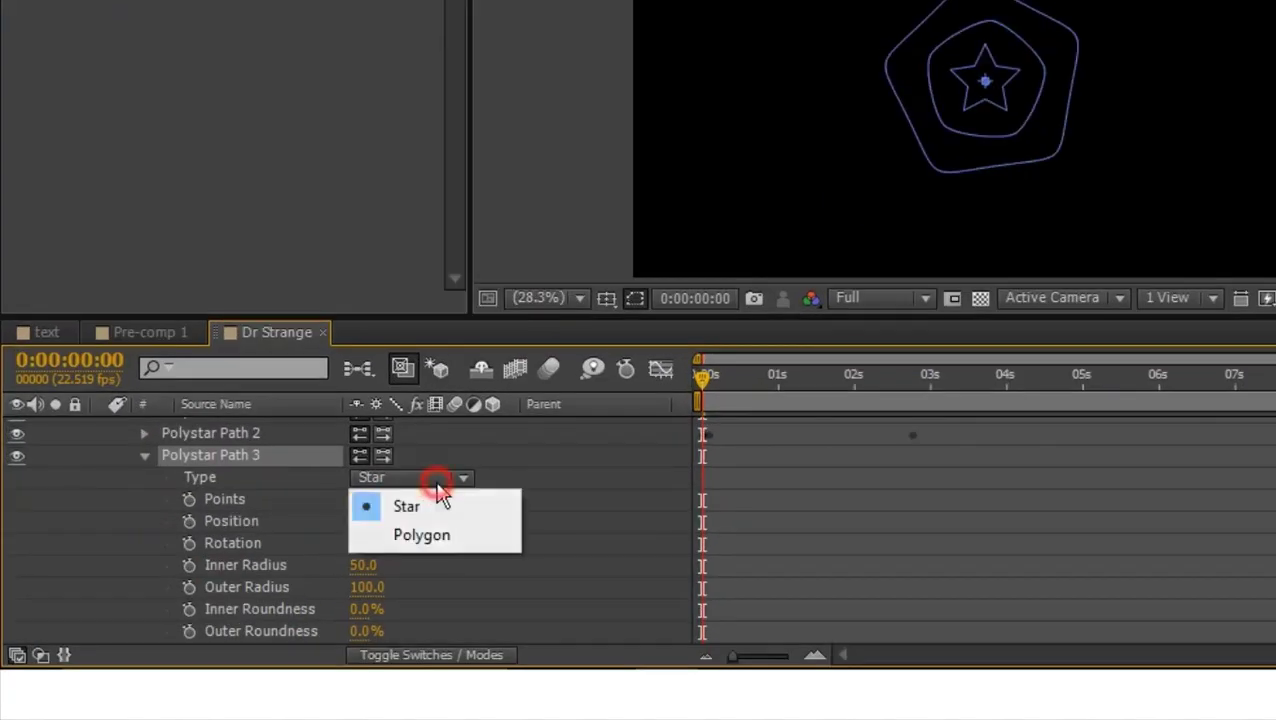
pyautogui.click(441, 531)
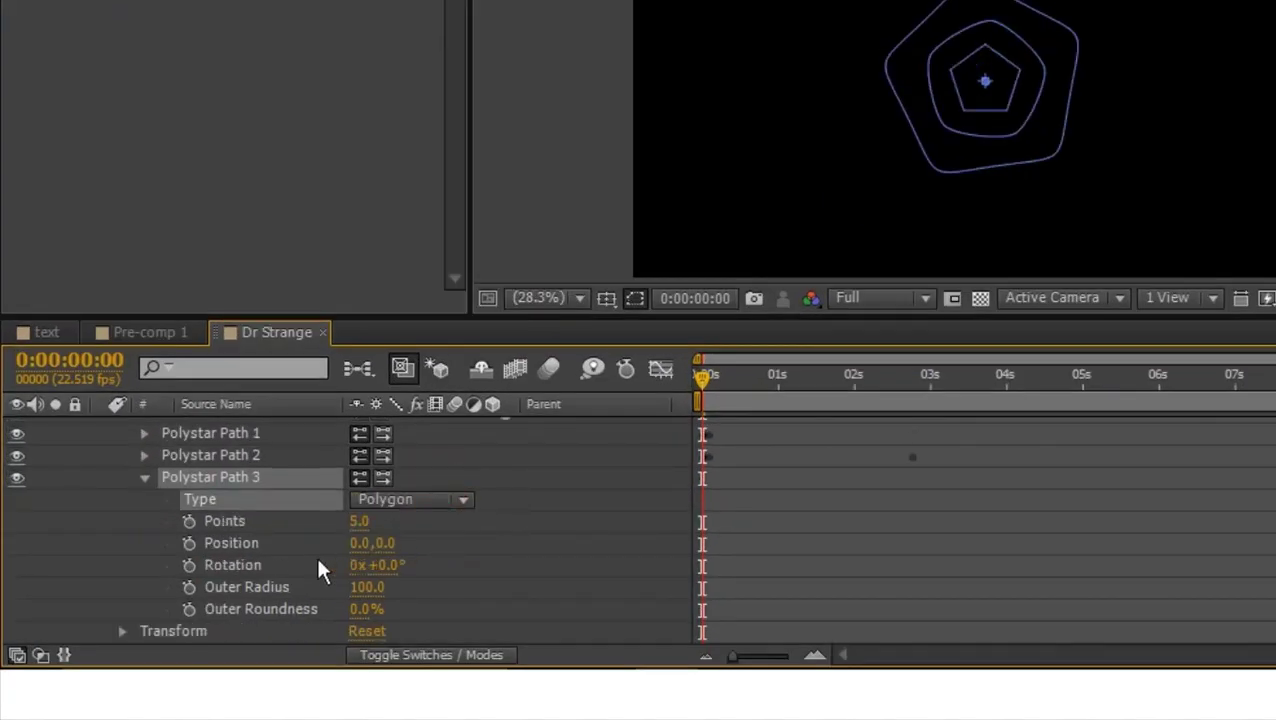
# Keyframe Polystar Path 3 at rotation -150° and outer radius 88.
pyautogui.click(189, 565)
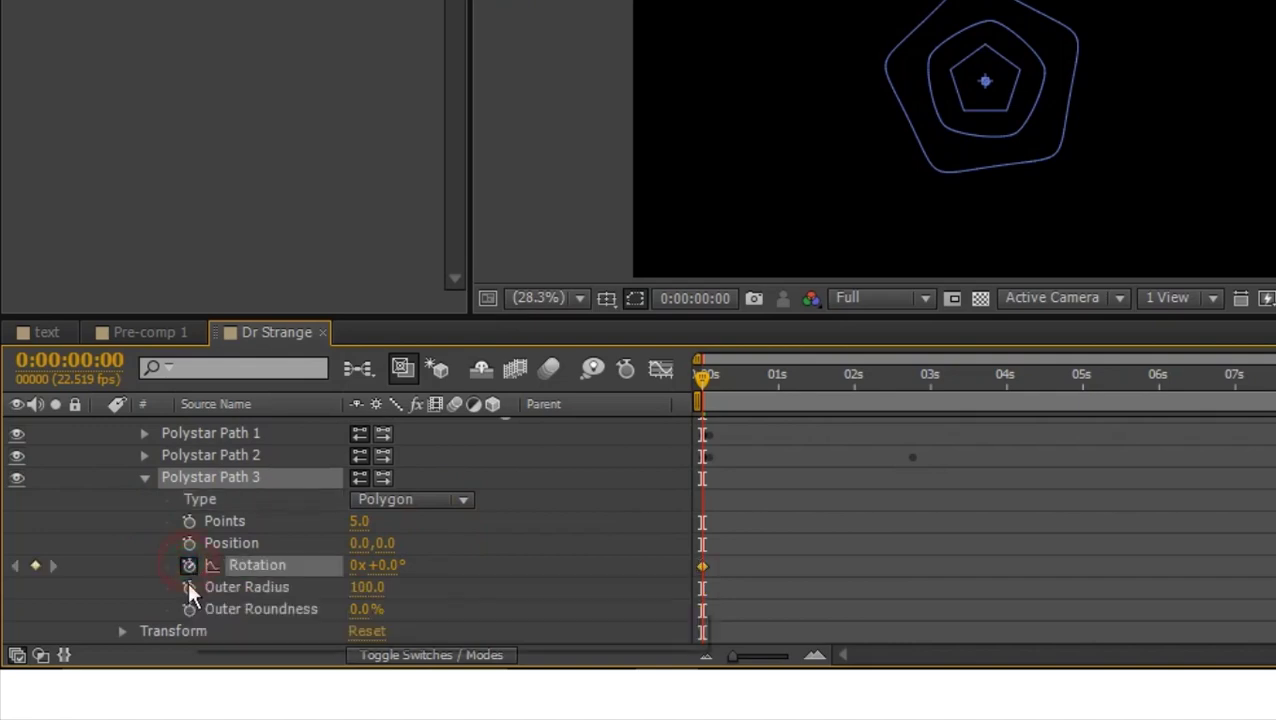
pyautogui.click(189, 587)
pyautogui.click(386, 565)
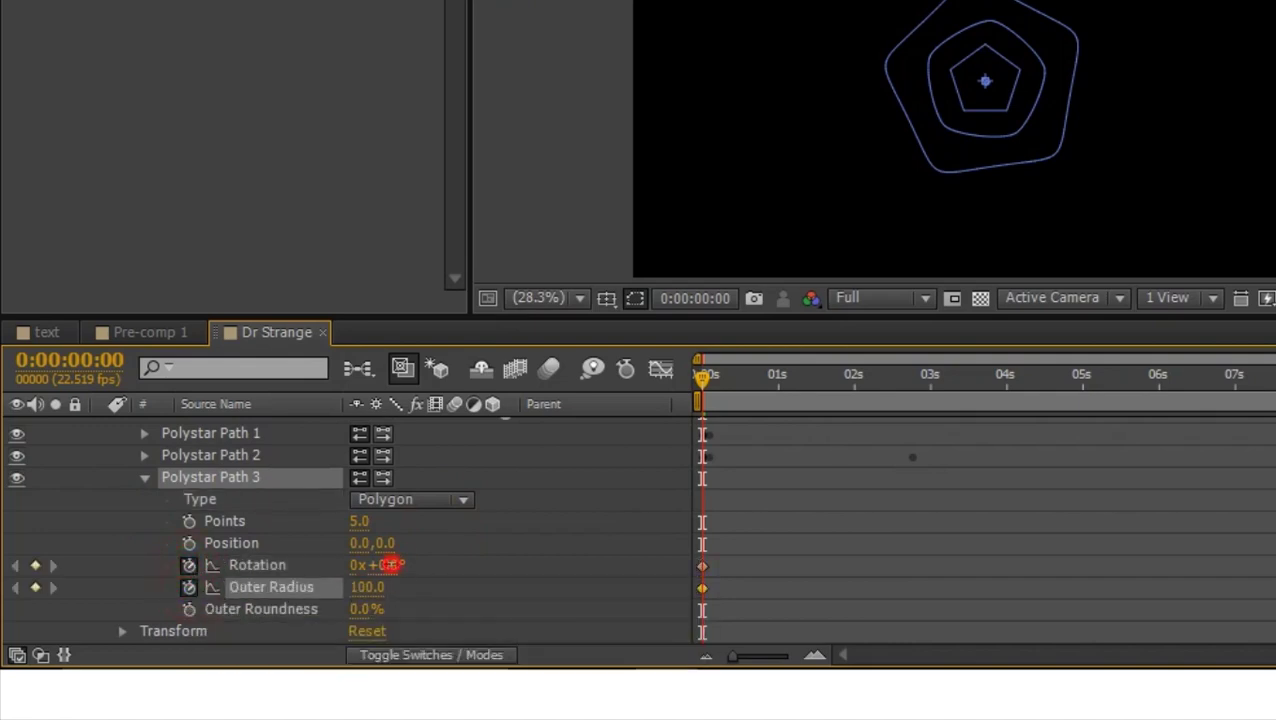
pyautogui.press('Return')
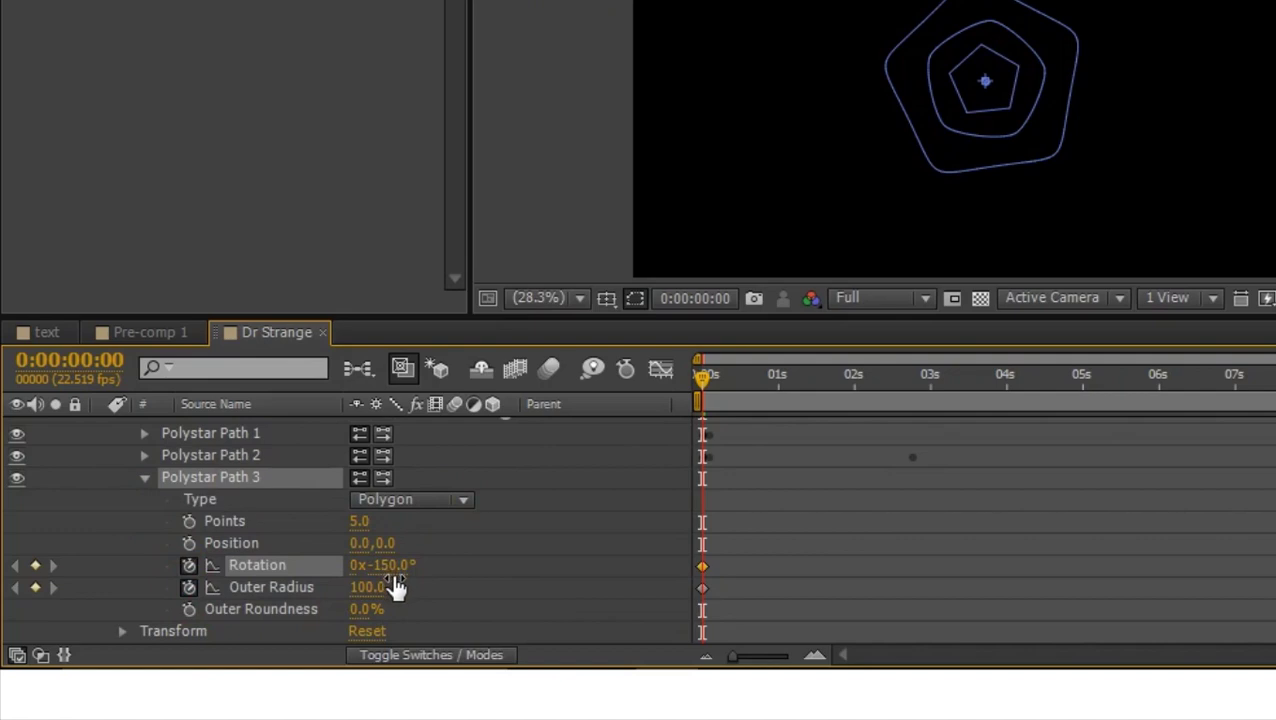
pyautogui.click(366, 588)
pyautogui.write('88')
pyautogui.press('Return')
# At 9:22, keyframe Polystar Path 3's outer radius at 146 and rotation at 0°.
pyautogui.moveTo(855, 376); pyautogui.dragTo(1275, 380)
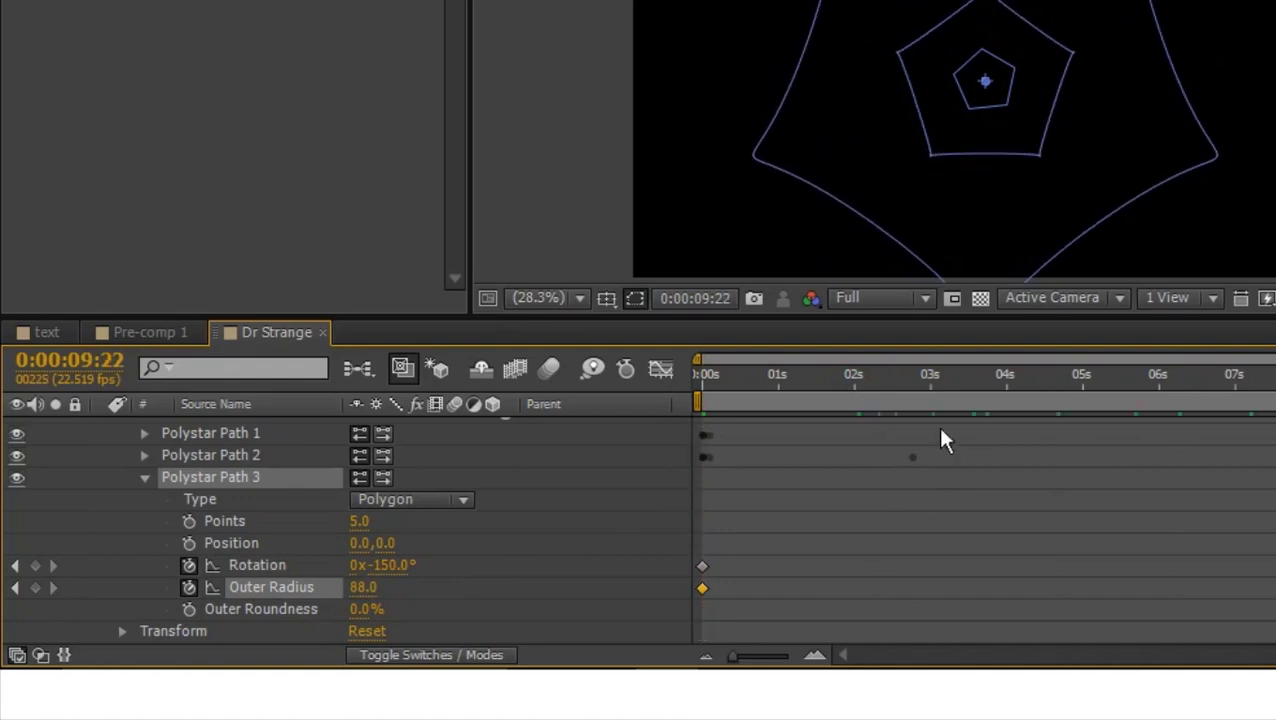
pyautogui.click(364, 588)
pyautogui.write('146')
pyautogui.press('Return')
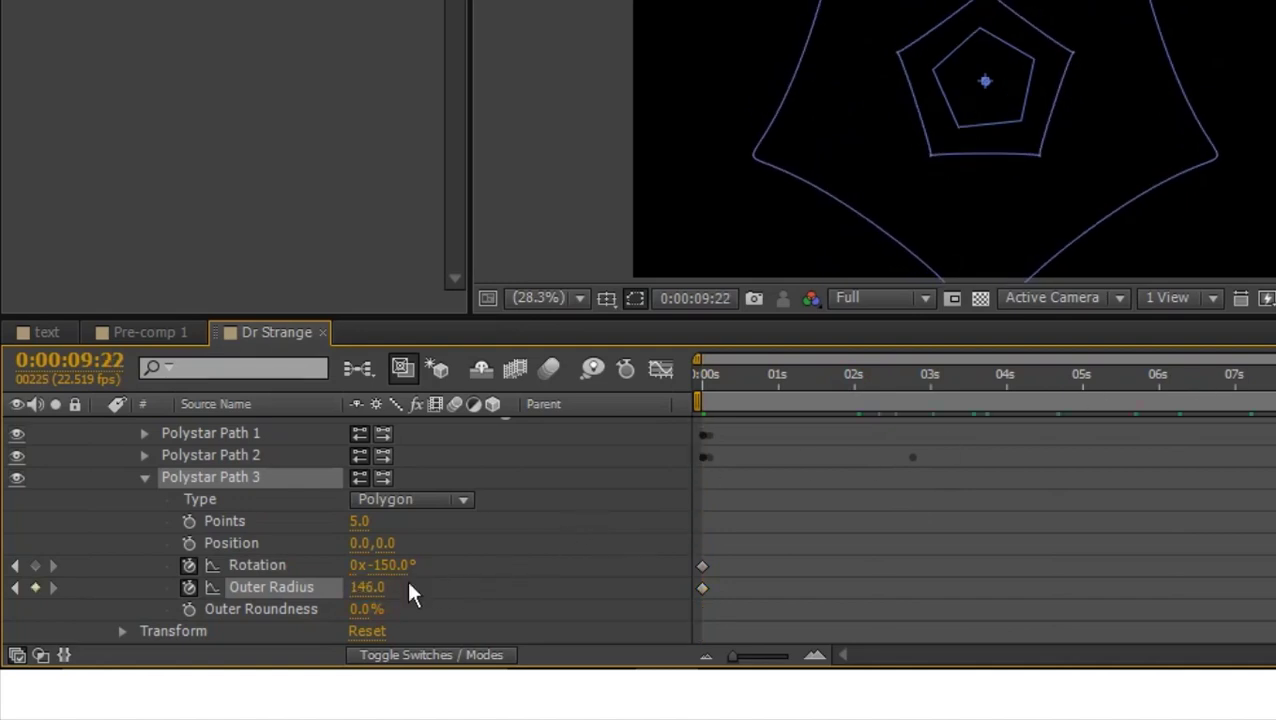
pyautogui.click(404, 565)
pyautogui.write('0')
pyautogui.press('Return')
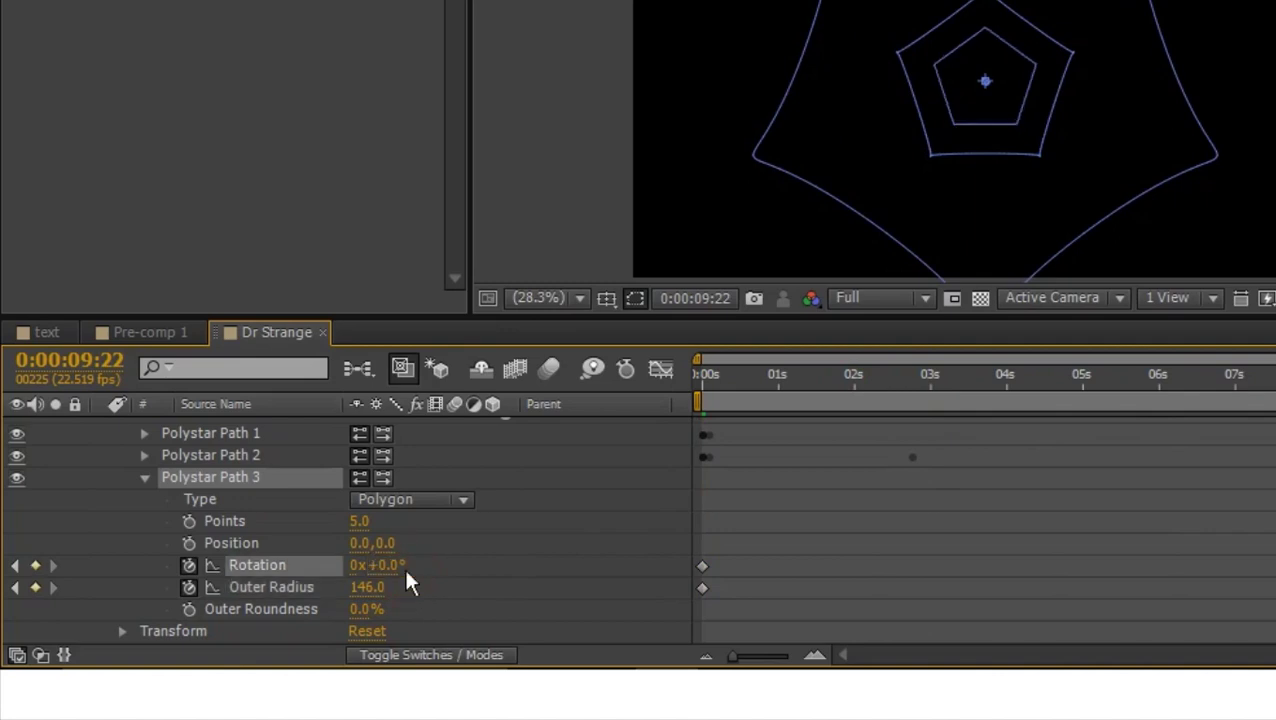
pyautogui.click(406, 574)
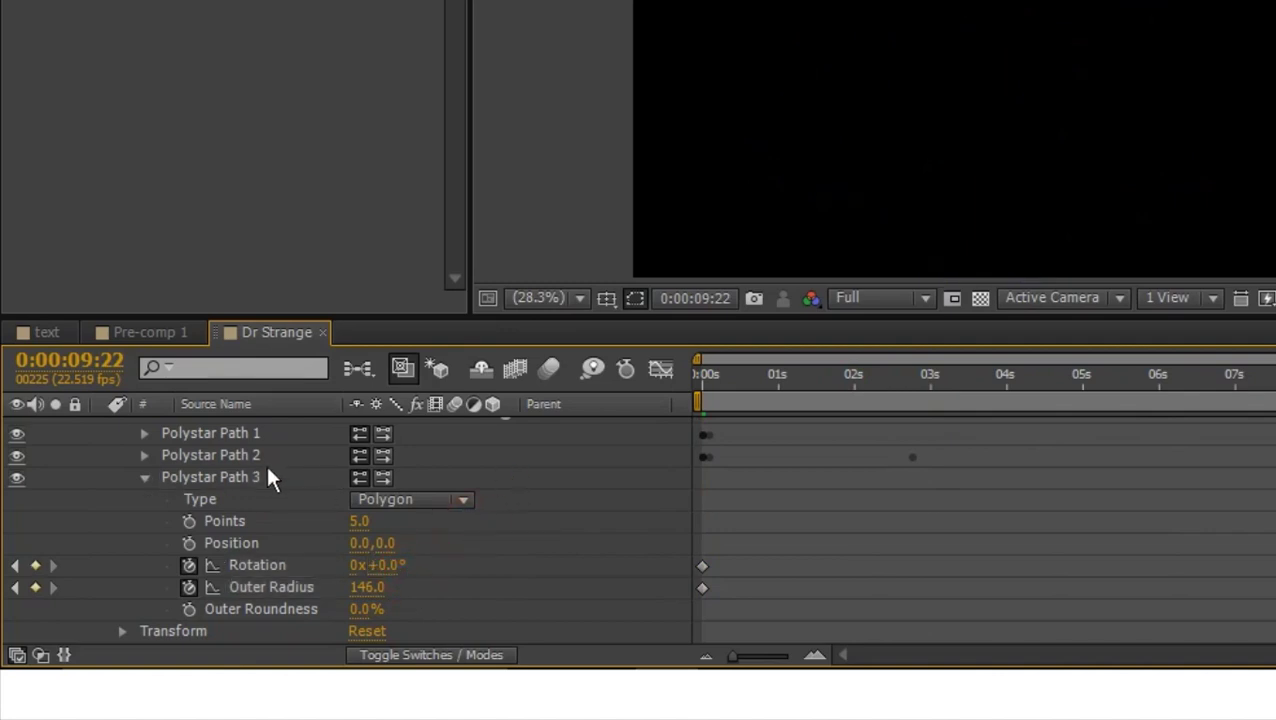
pyautogui.click(226, 519)
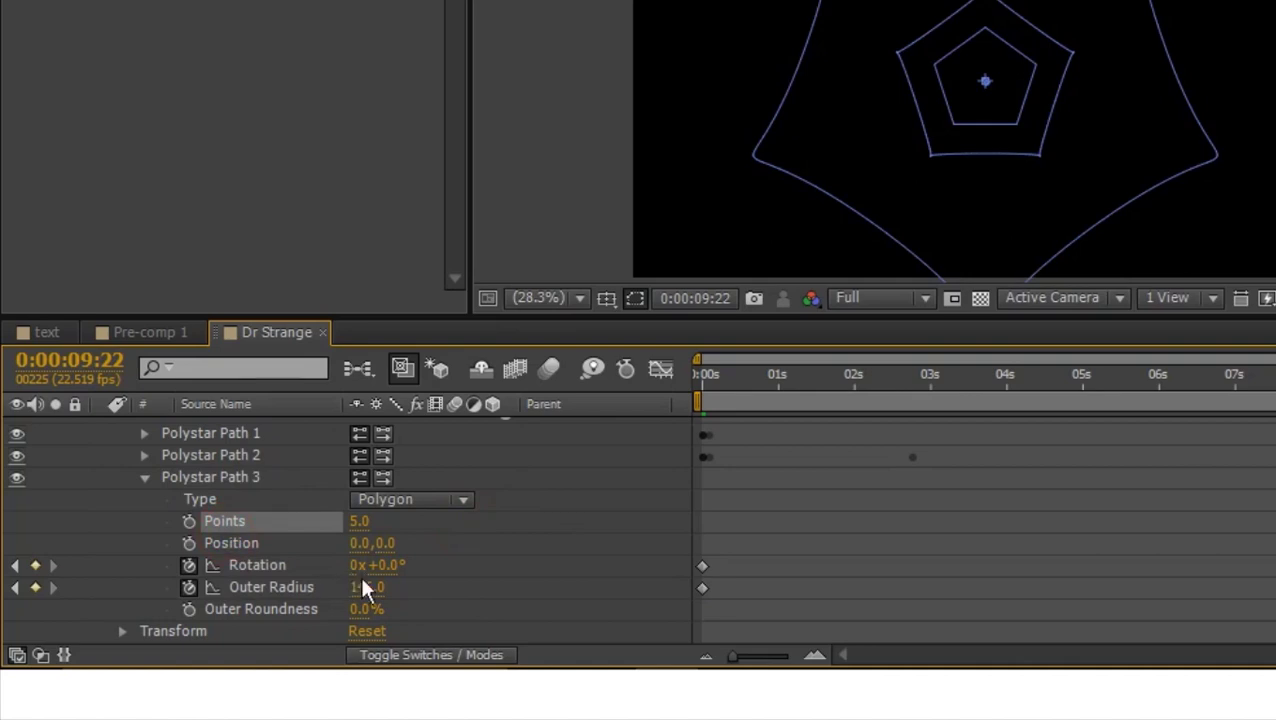
# Two frames in, keyframe Polystar Path 3's outer radius at 148 and preview the growth.
pyautogui.moveTo(714, 382); pyautogui.dragTo(689, 388)
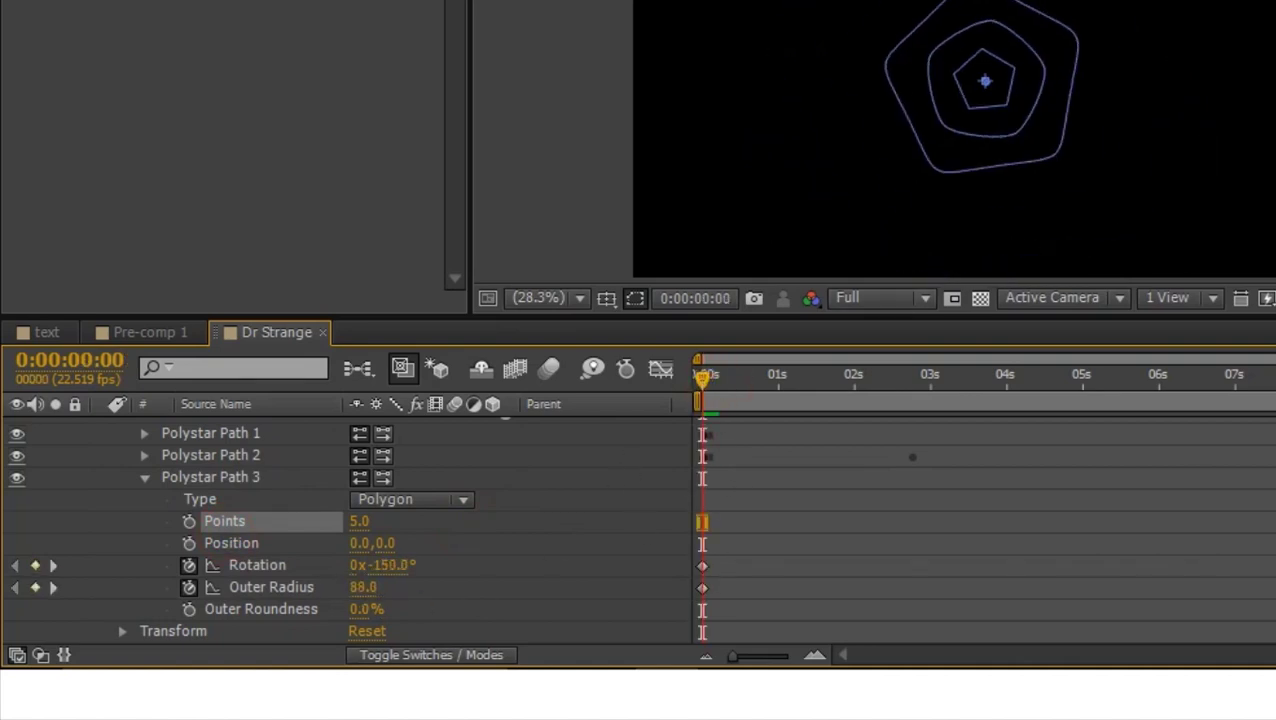
pyautogui.press('space')
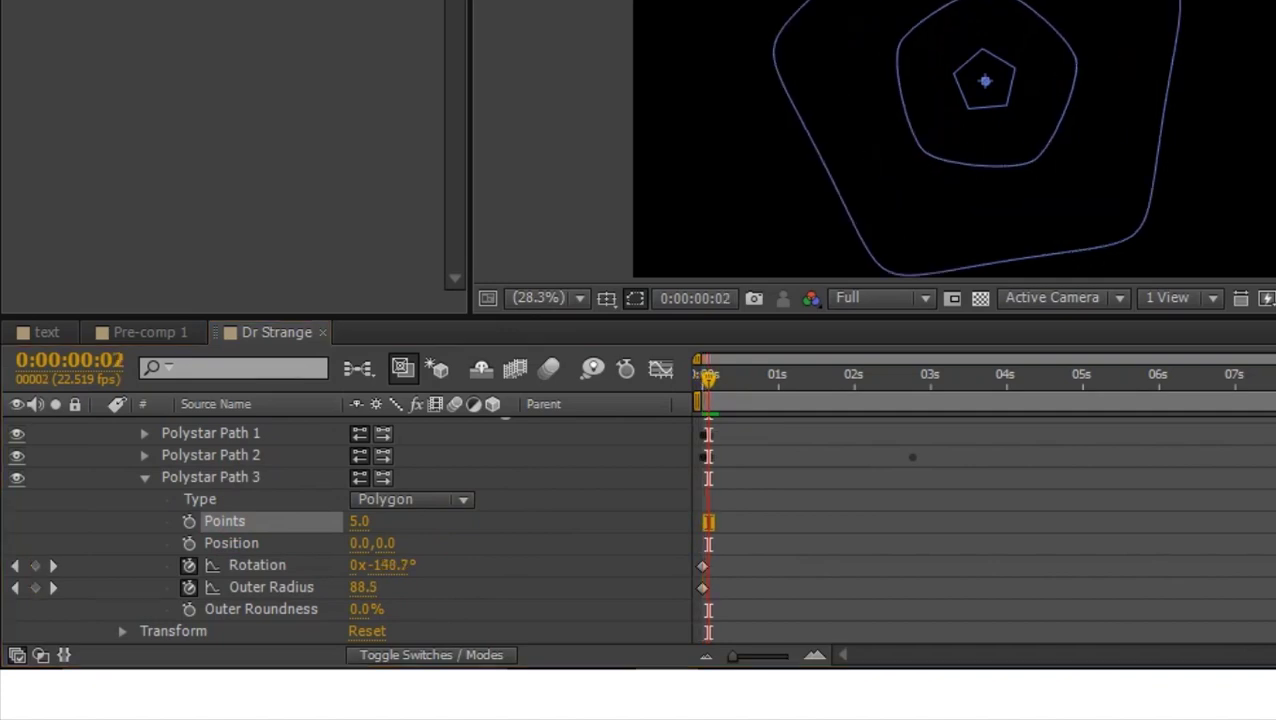
pyautogui.click(366, 590)
pyautogui.write('148')
pyautogui.press('Return')
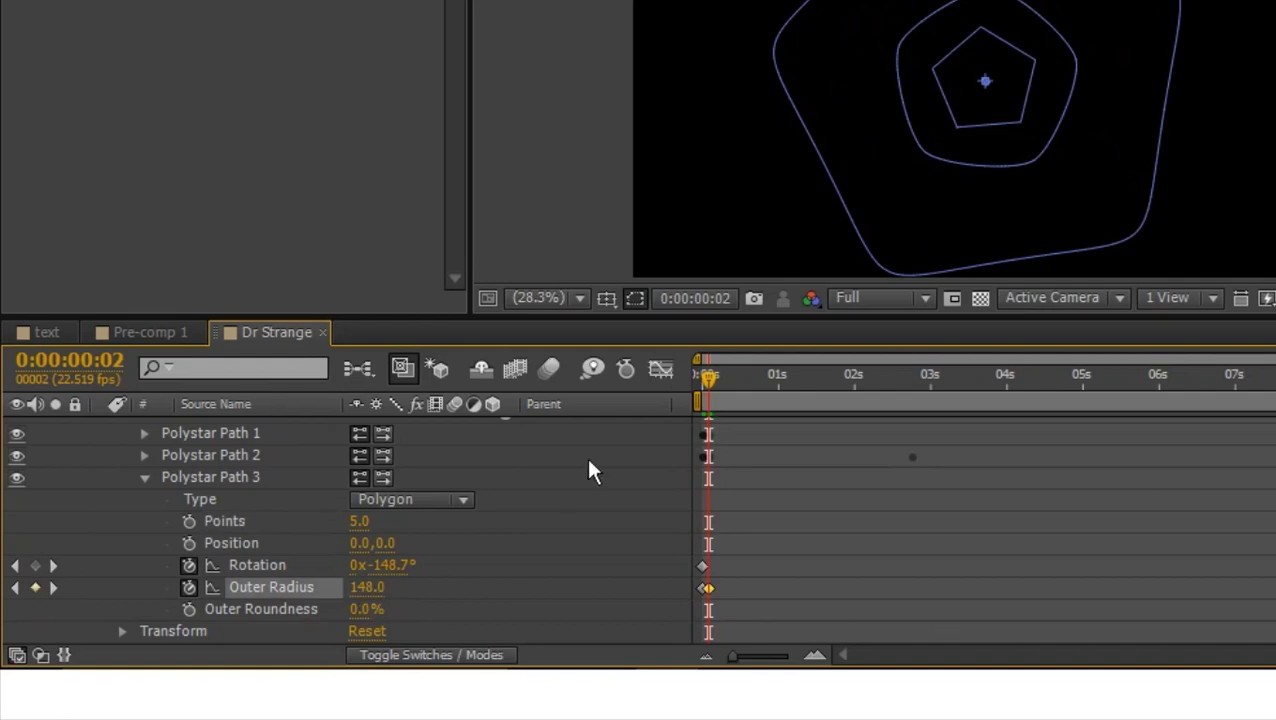
pyautogui.moveTo(707, 382)
pyautogui.mouseDown()
pyautogui.moveTo(1117, 396)
pyautogui.moveTo(716, 406)
pyautogui.mouseUp()
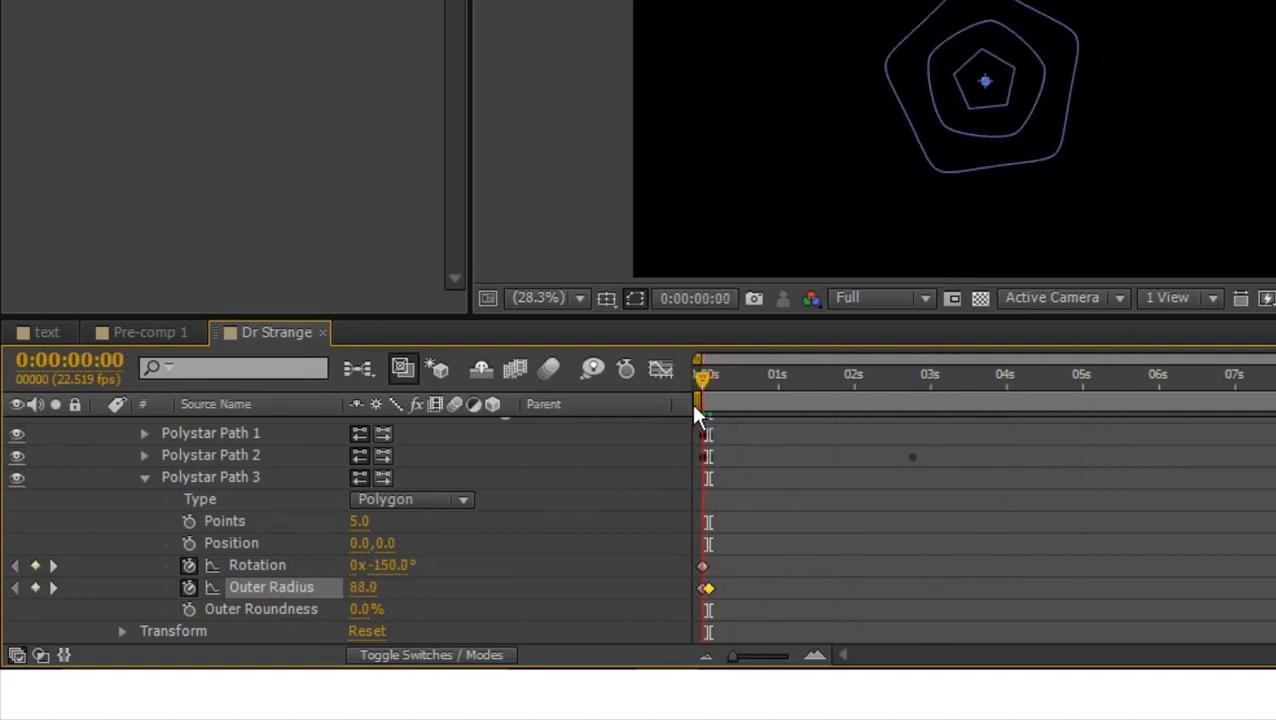
pyautogui.click(497, 587)
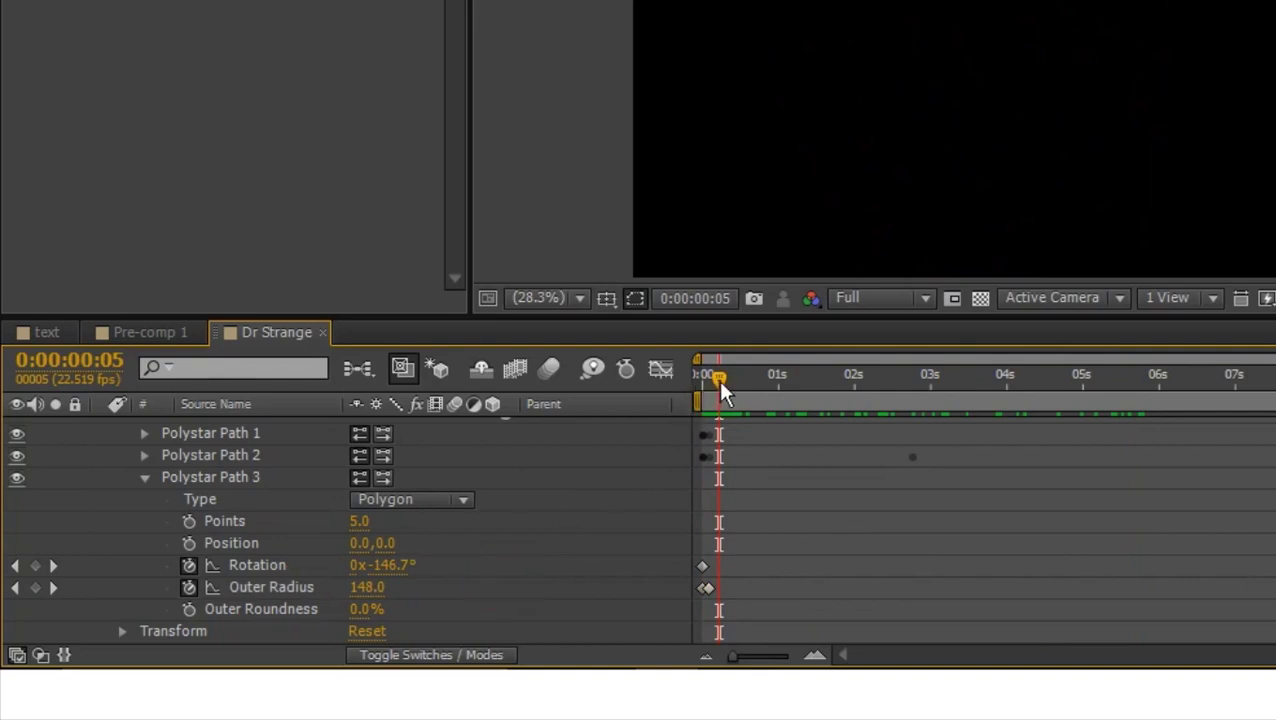
pyautogui.moveTo(718, 380); pyautogui.dragTo(699, 387)
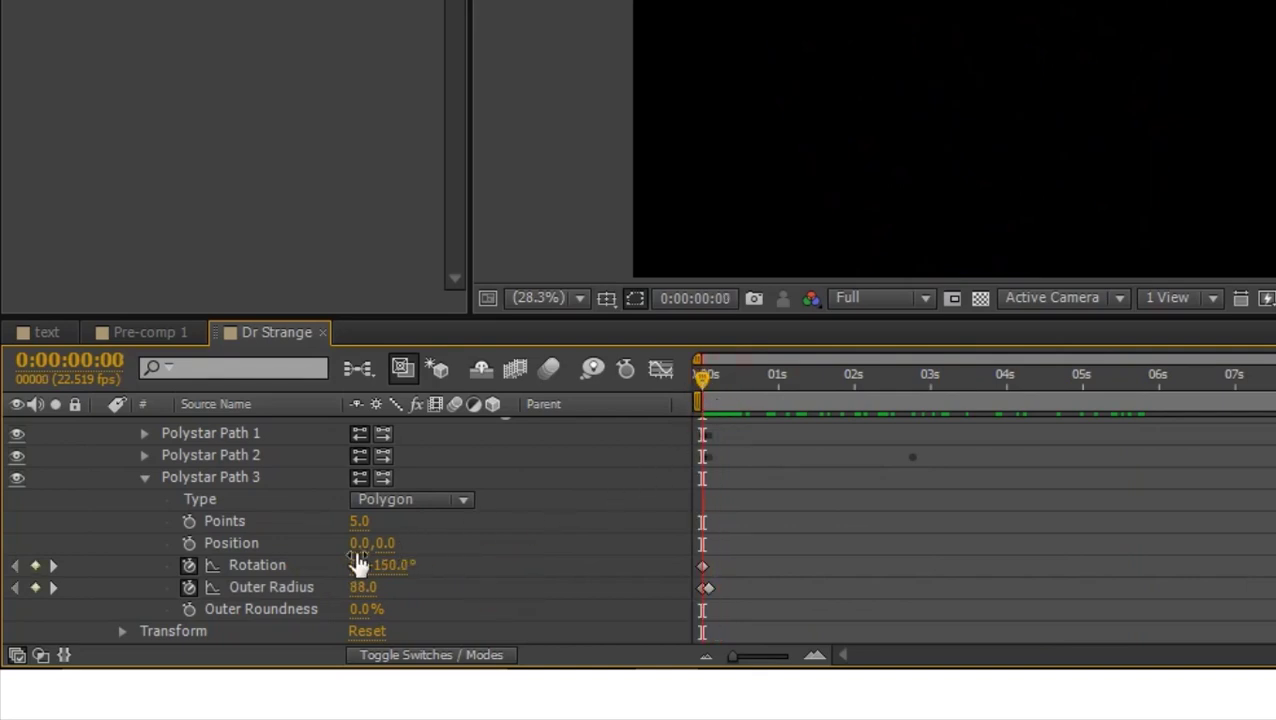
pyautogui.click(273, 526)
# Set Polystar Path 3 to 3 points, making it a triangle.
pyautogui.click(355, 522)
pyautogui.write('3')
pyautogui.press('Return')
# Give Polystar Path 2 13 points and collapse both polystar paths.
pyautogui.scroll(2, 455, 528)
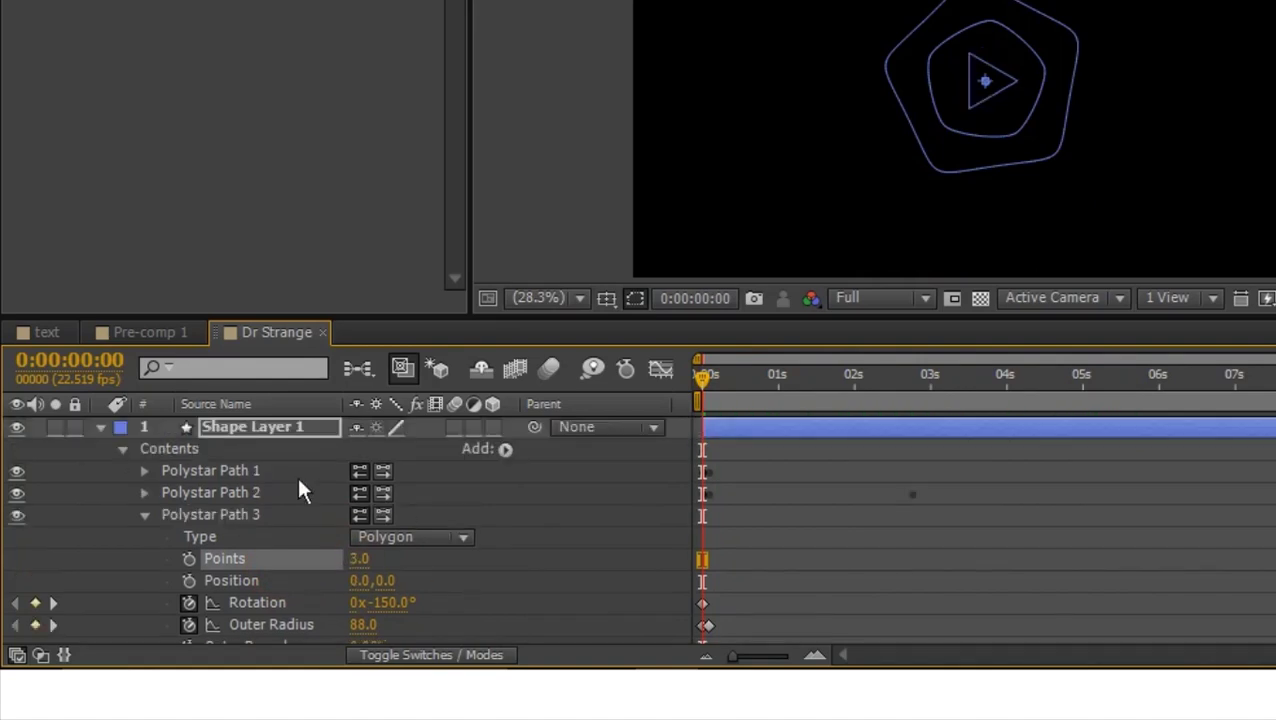
pyautogui.click(144, 492)
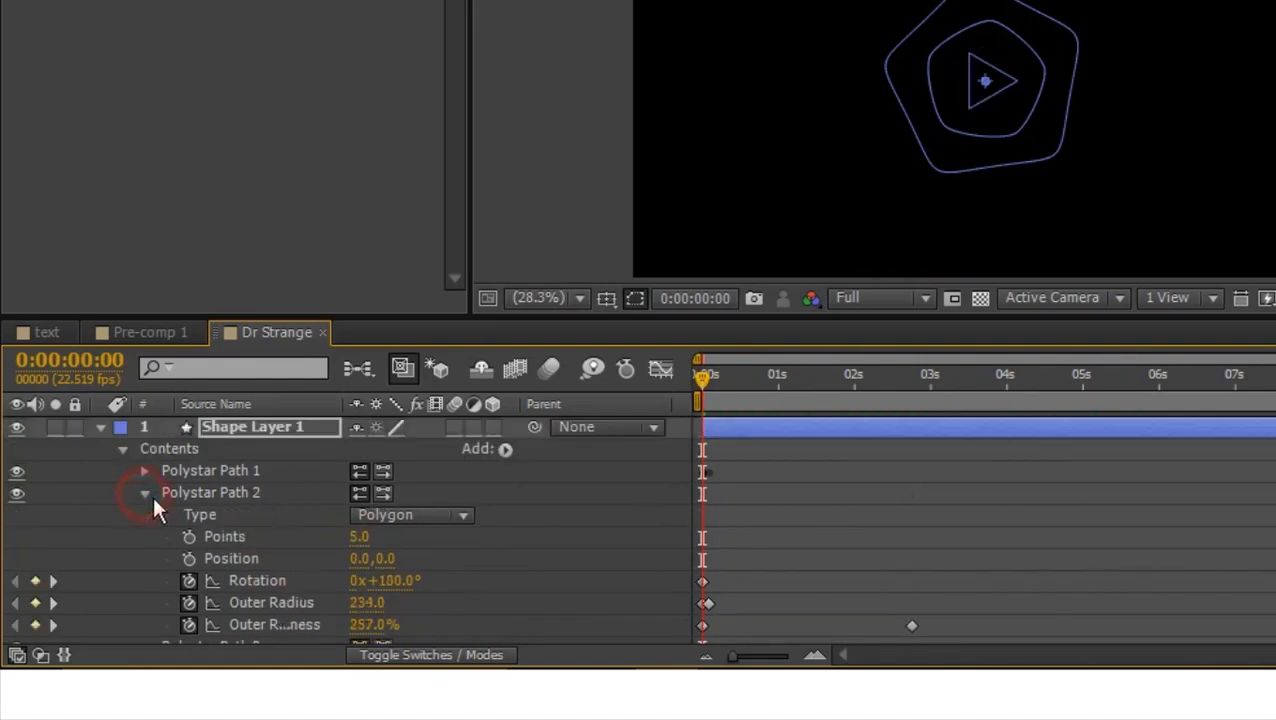
pyautogui.click(355, 540)
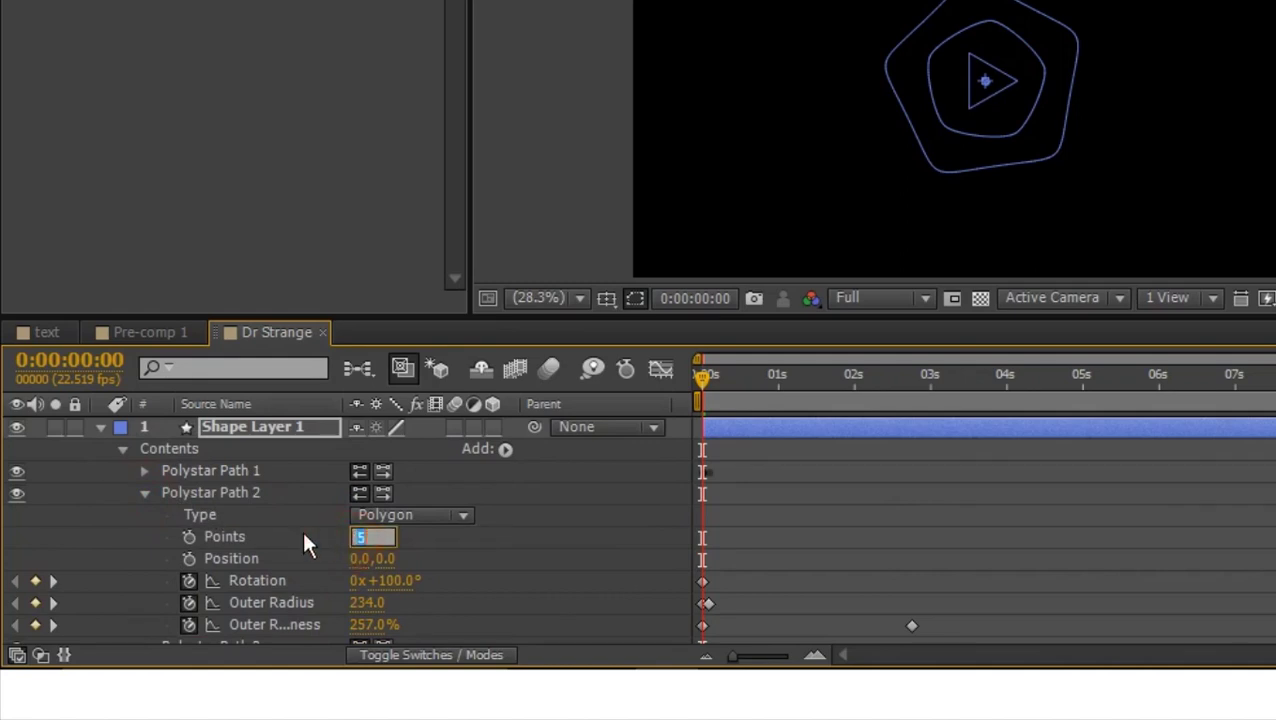
pyautogui.write('13')
pyautogui.press('Return')
pyautogui.click(421, 551)
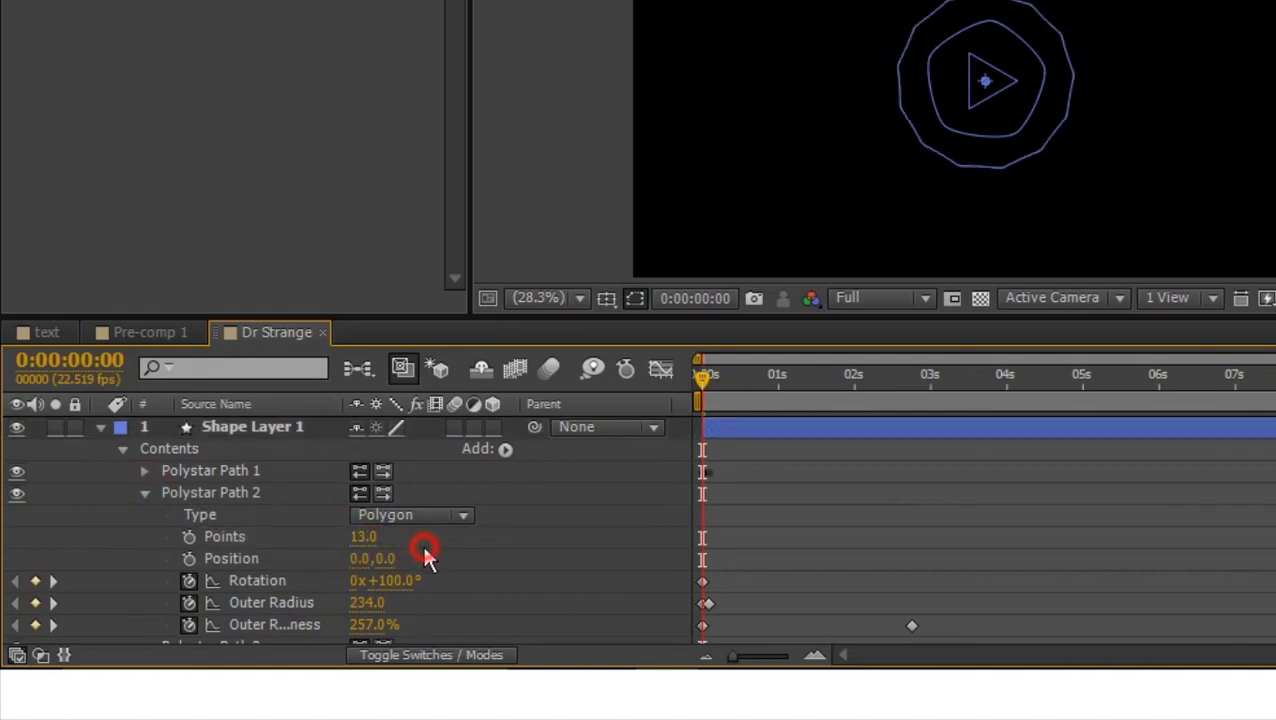
pyautogui.click(144, 492)
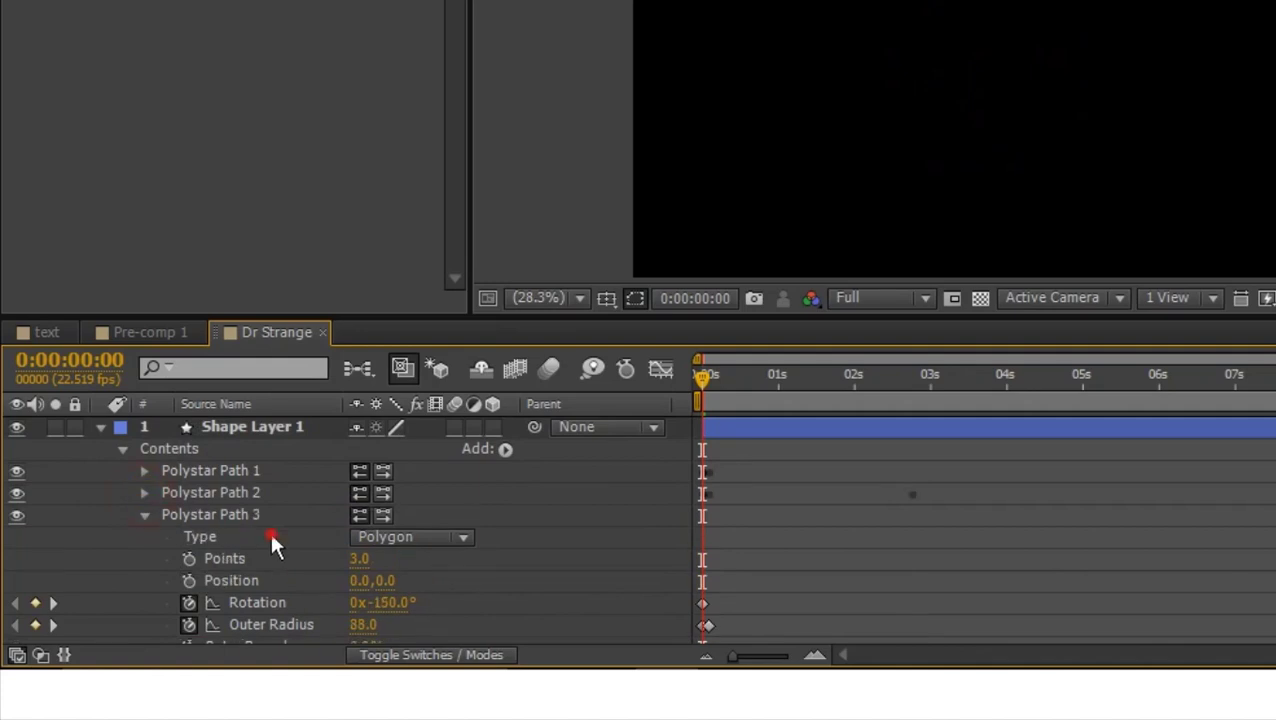
pyautogui.click(272, 537)
pyautogui.click(143, 516)
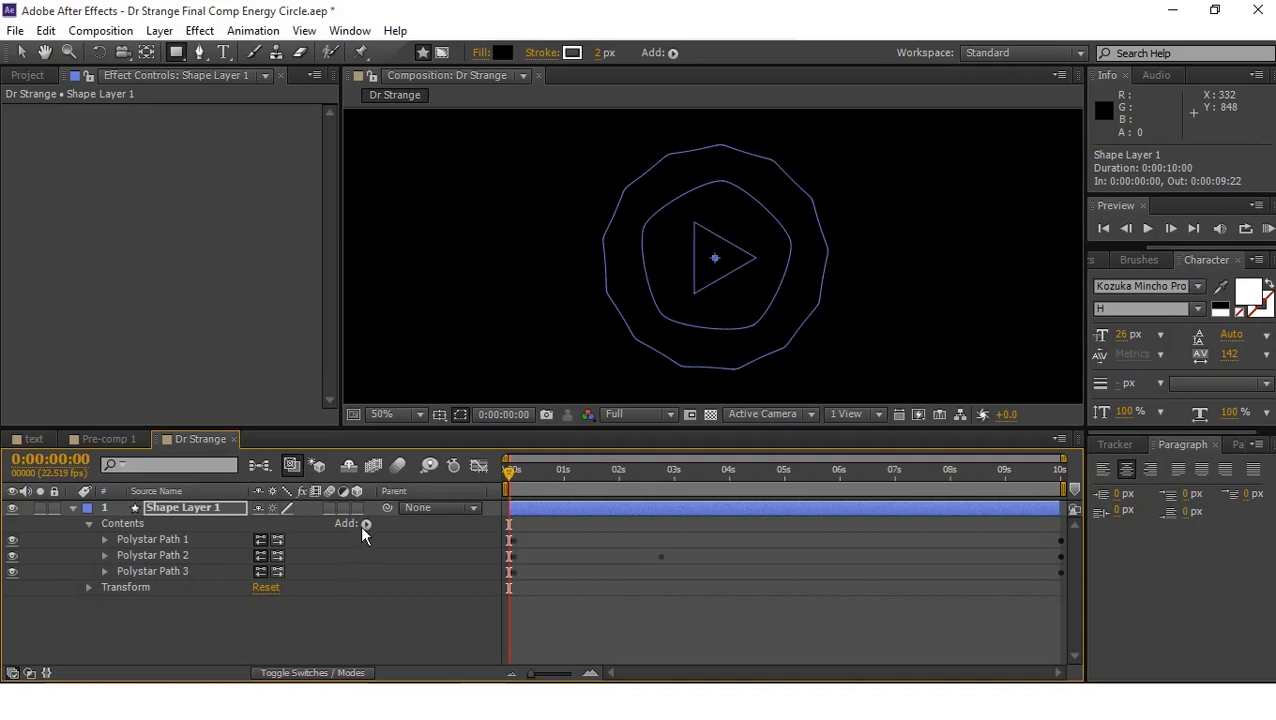
pyautogui.click(363, 527)
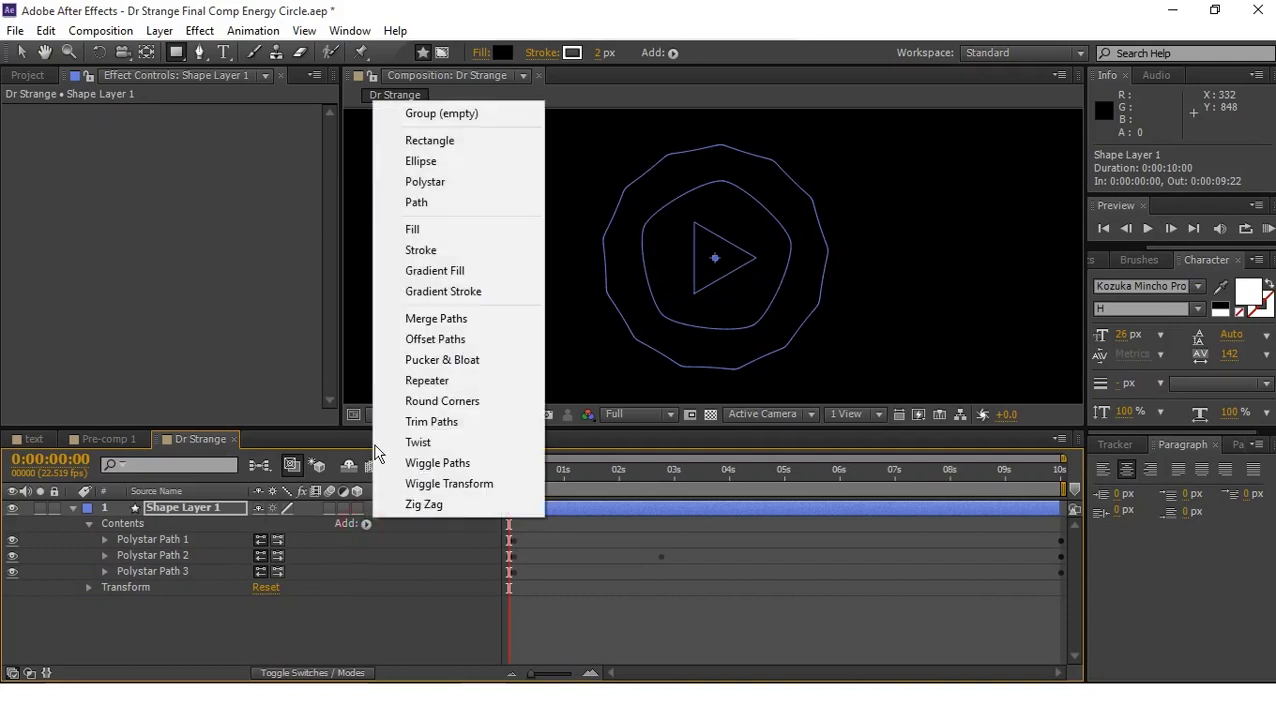
# Add Ellipse Path 1 with size 336 and preview the first frames.
pyautogui.click(440, 161)
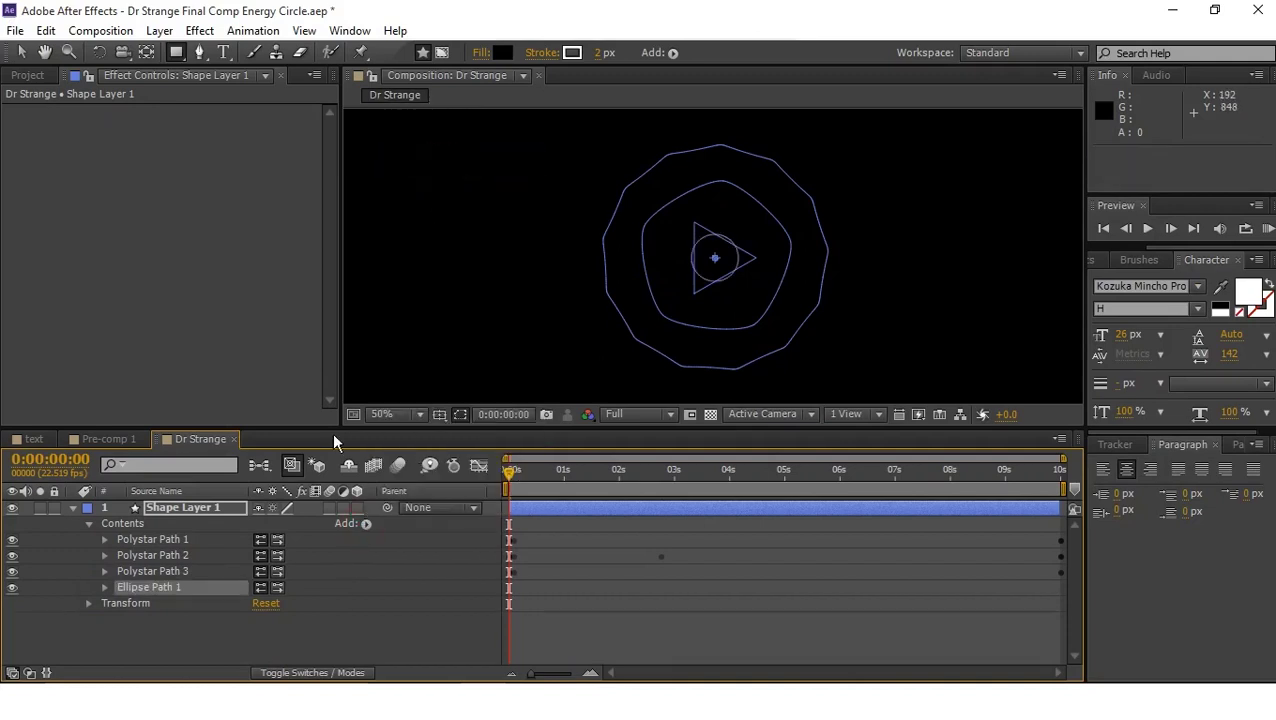
pyautogui.click(104, 588)
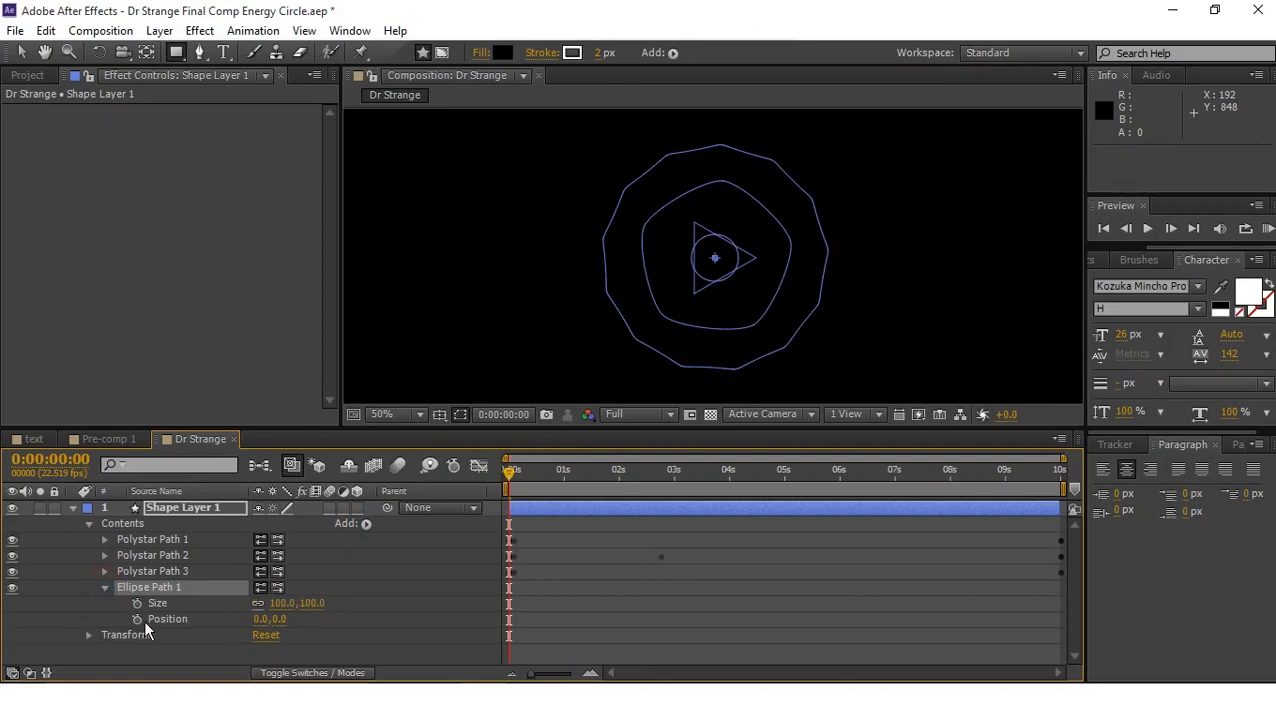
pyautogui.click(284, 604)
pyautogui.write('336')
pyautogui.press('Return')
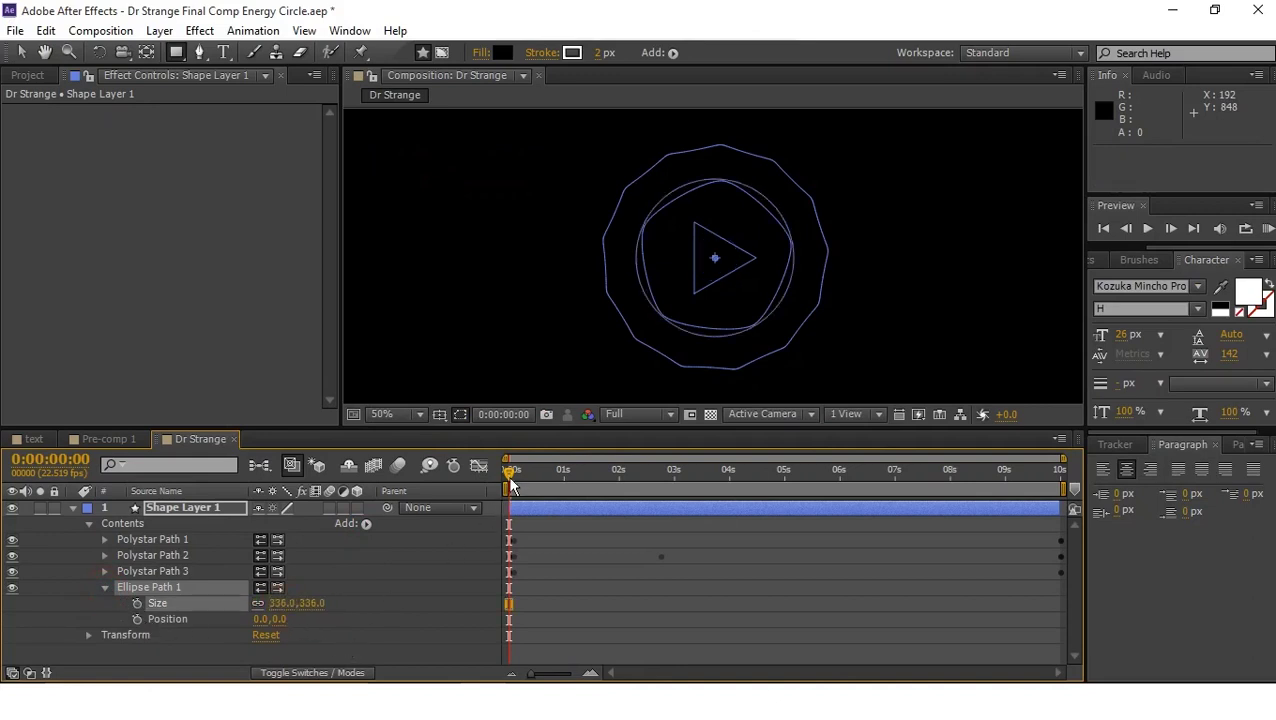
pyautogui.click(514, 480)
pyautogui.moveTo(514, 482); pyautogui.dragTo(481, 486)
# Add a stroke of width 3 in green #00FF12 to the shape paths.
pyautogui.click(366, 525)
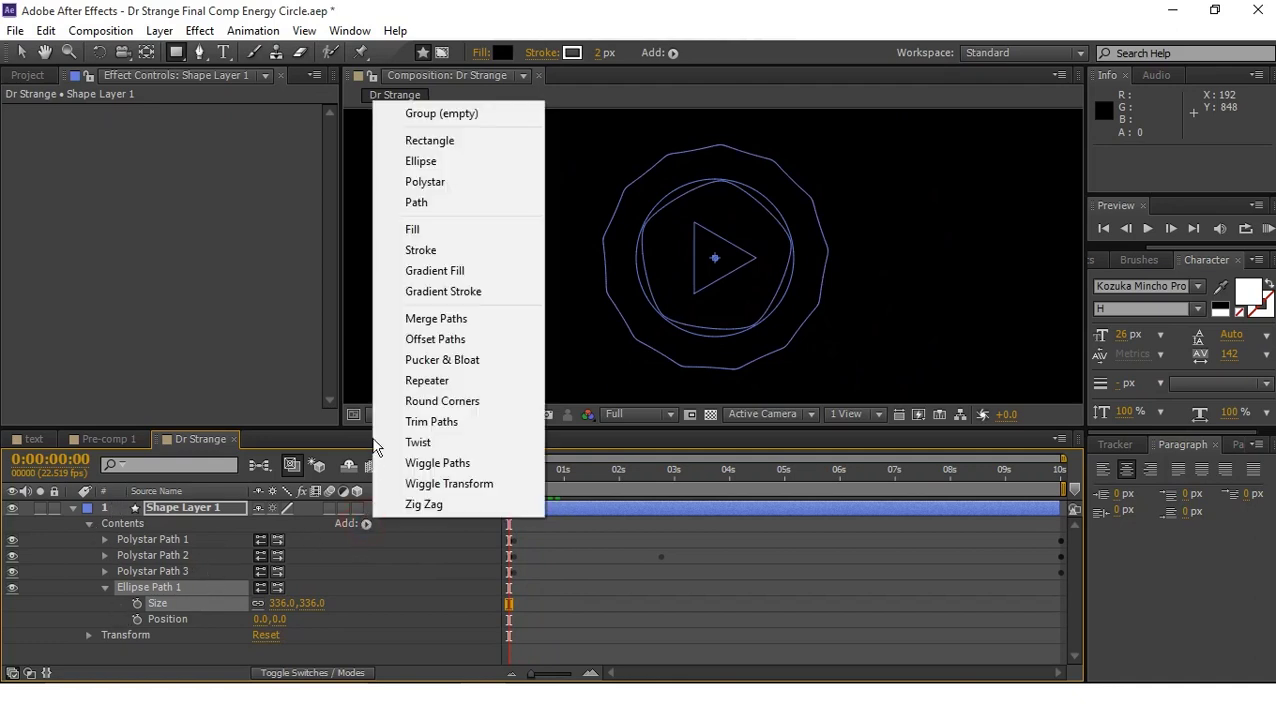
pyautogui.click(412, 251)
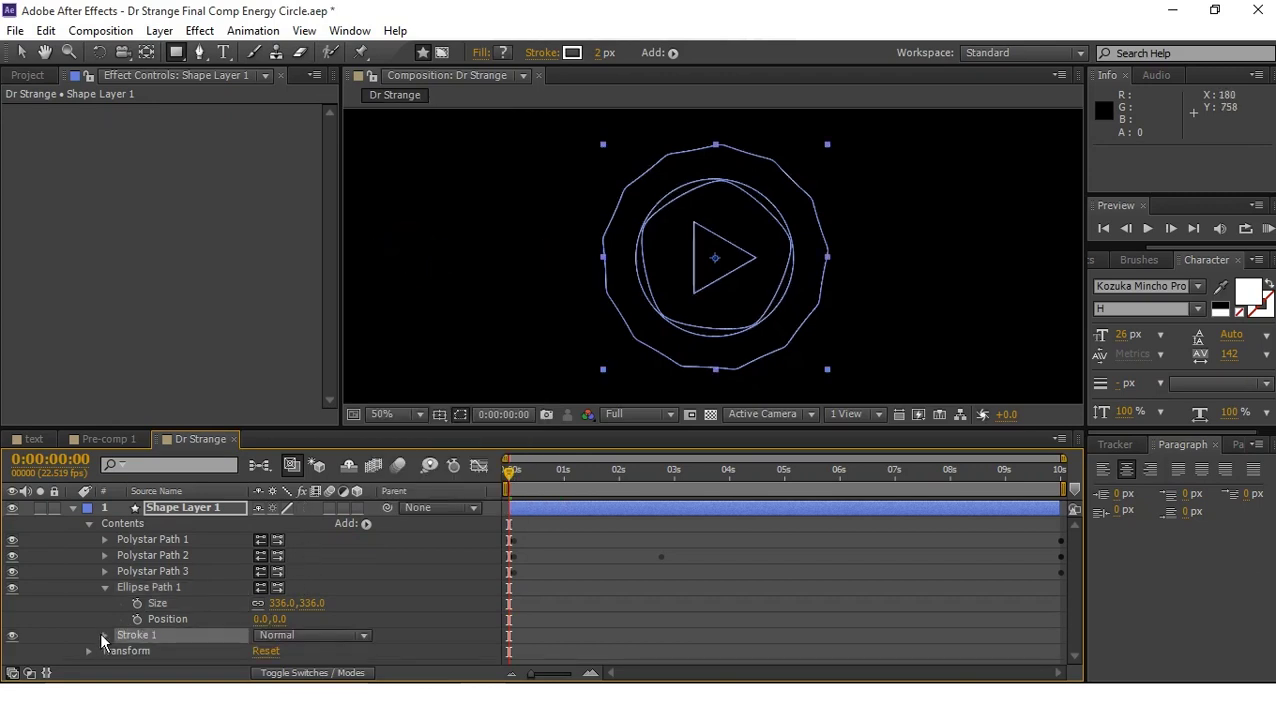
pyautogui.click(105, 635)
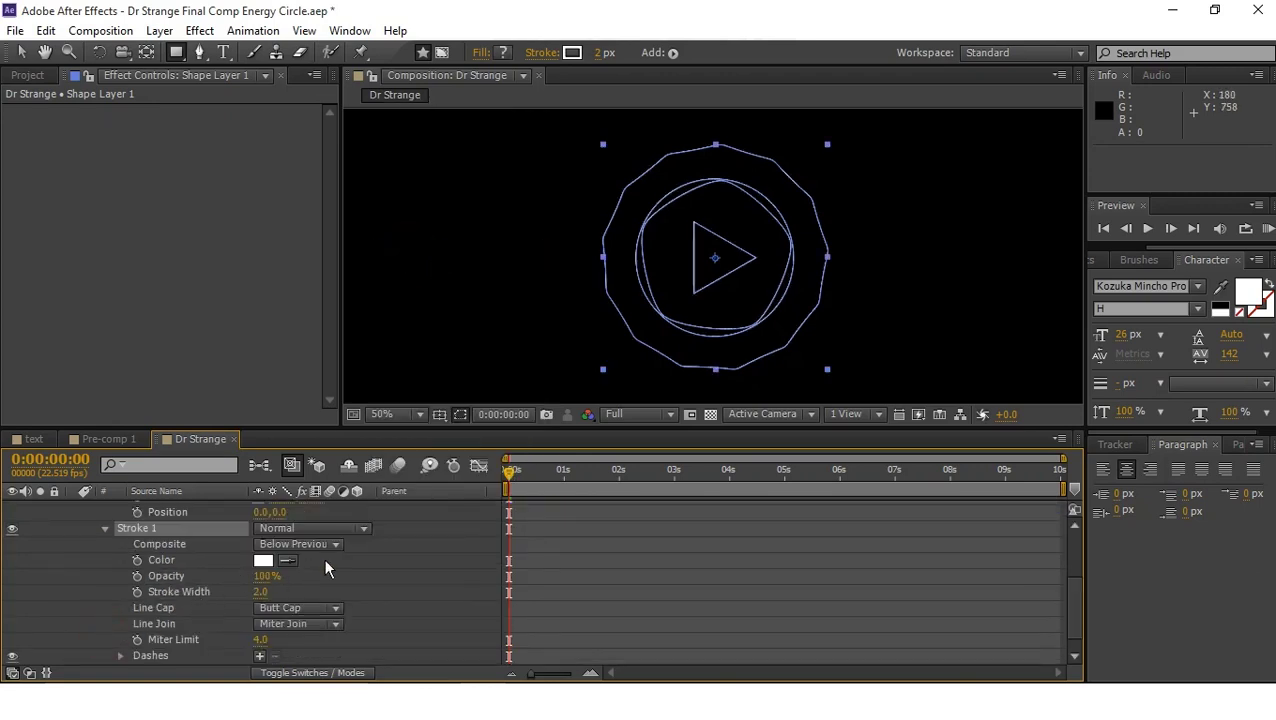
pyautogui.click(262, 592)
pyautogui.write('3')
pyautogui.press('Return')
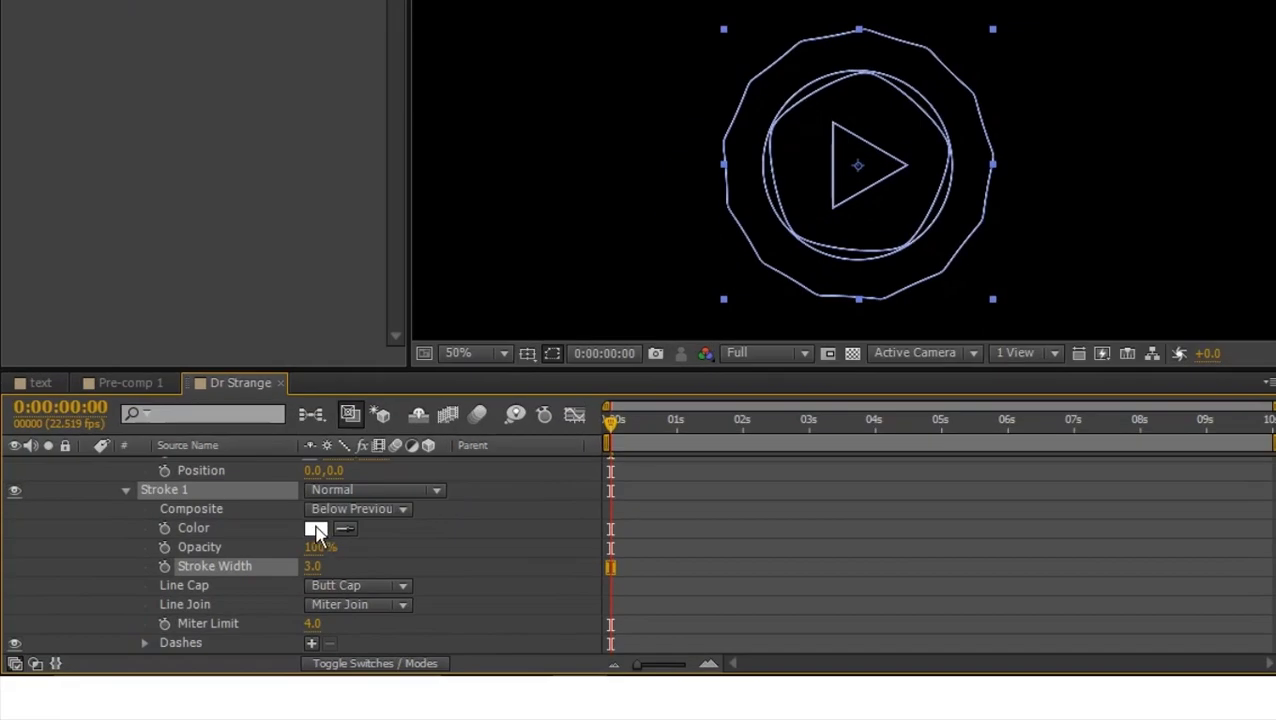
pyautogui.click(316, 528)
pyautogui.click(560, 313)
pyautogui.write('00F')
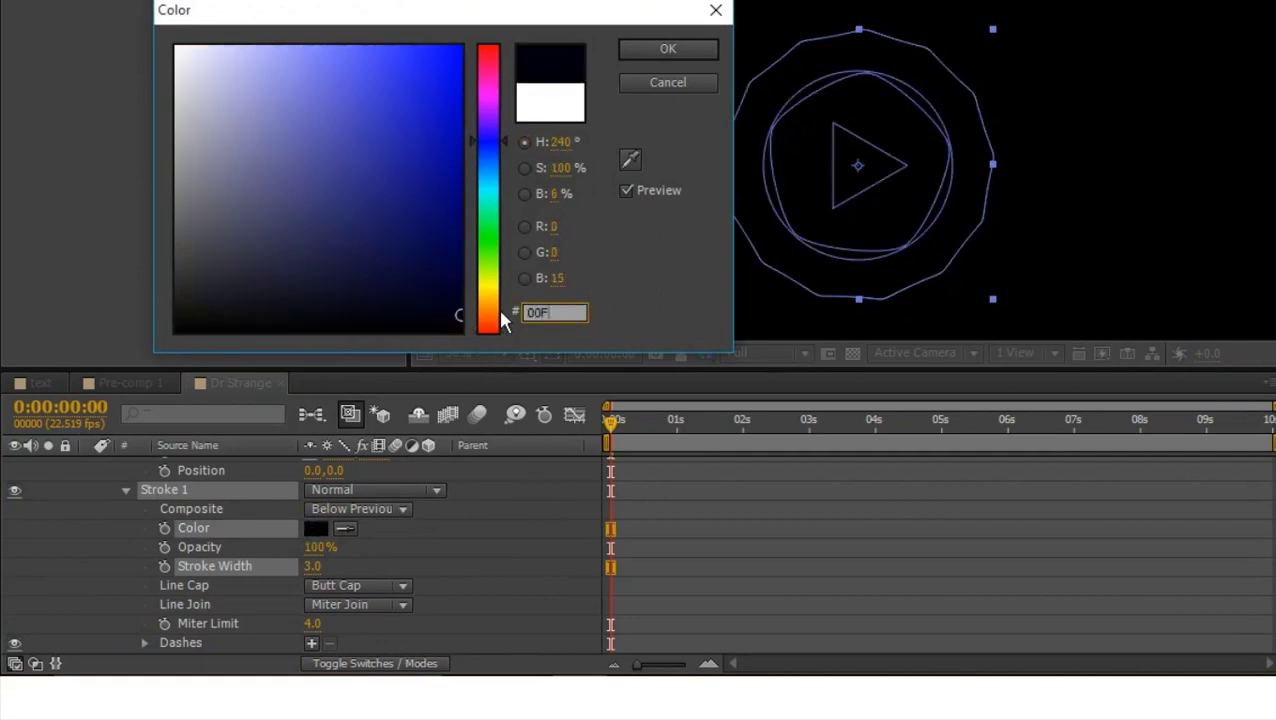
pyautogui.write('F12')
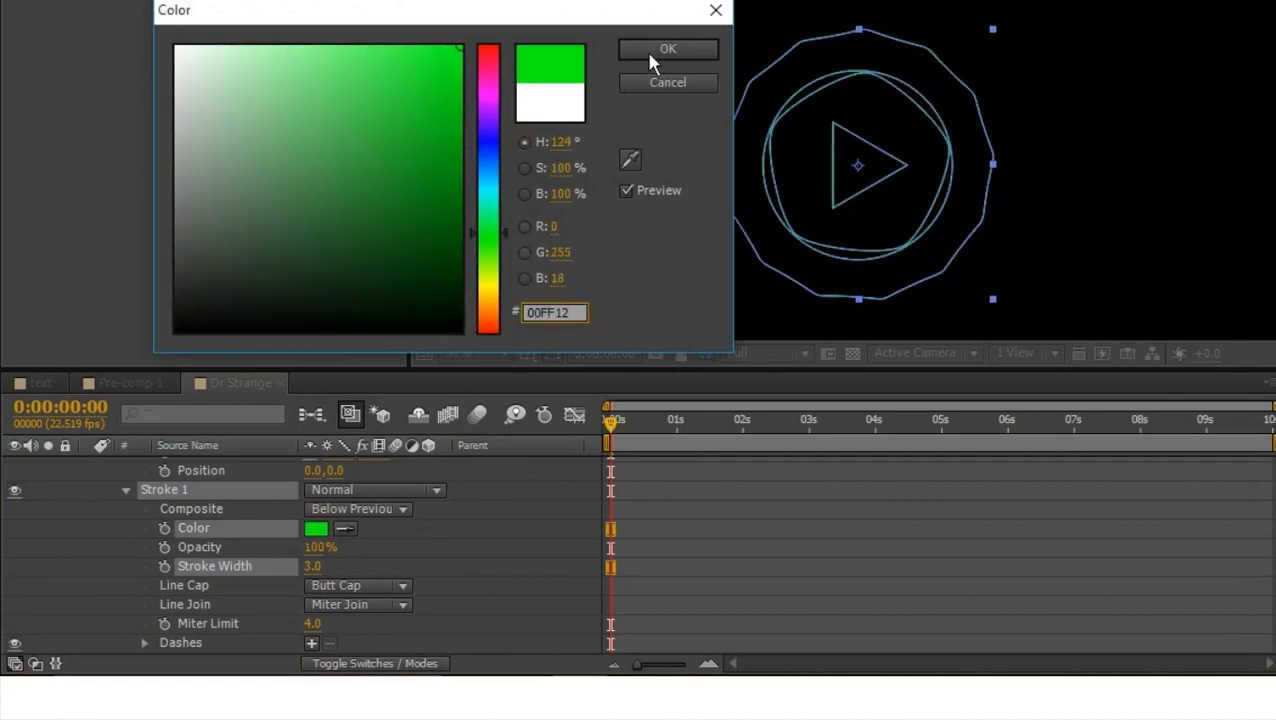
pyautogui.click(648, 55)
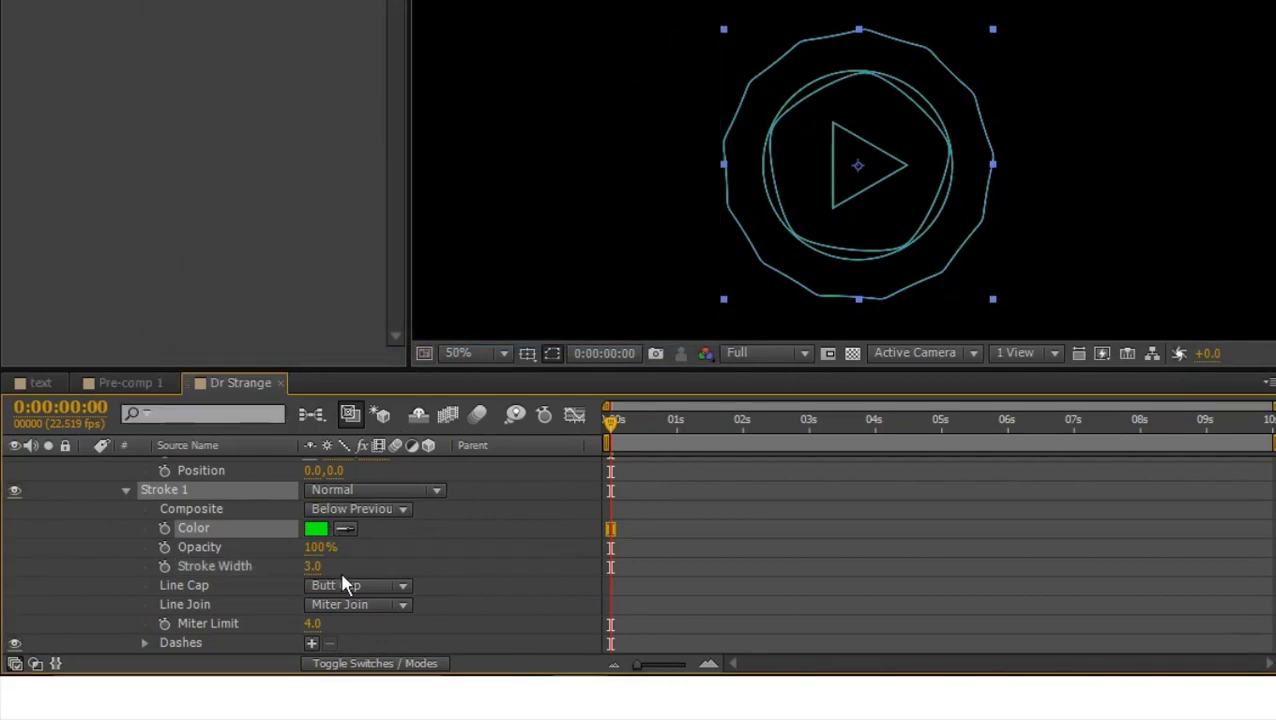
pyautogui.click(125, 489)
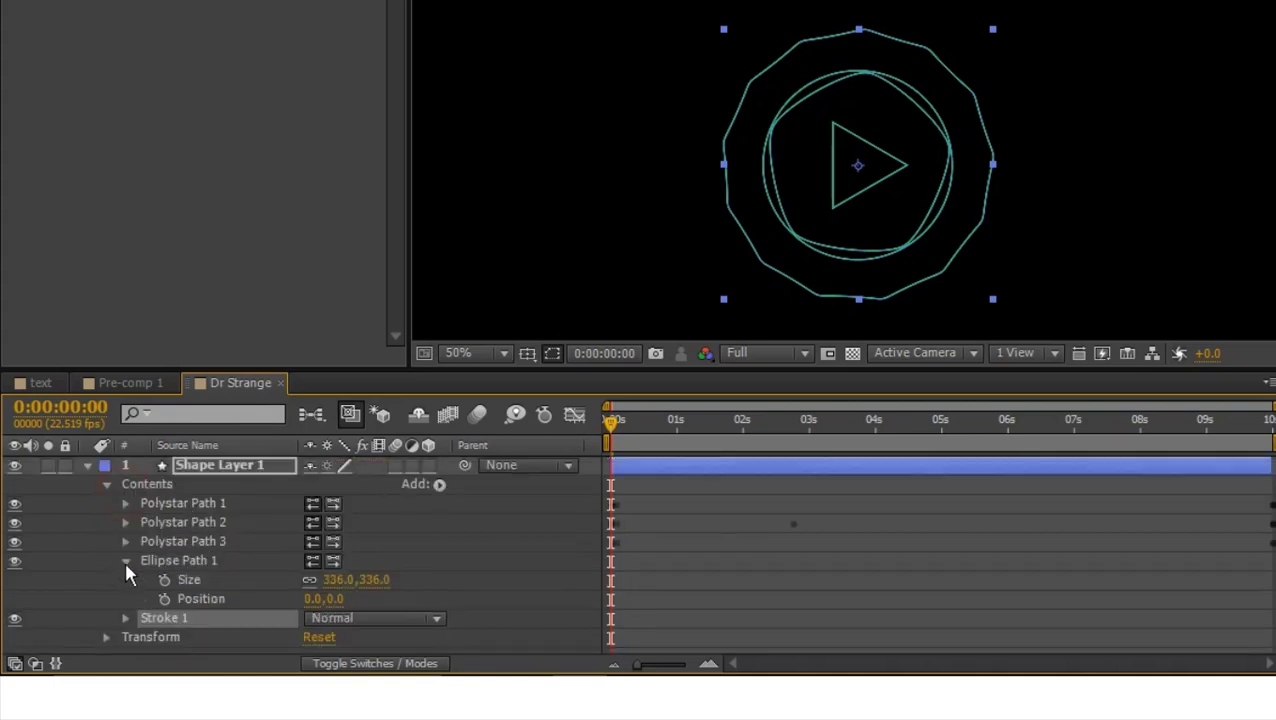
pyautogui.click(125, 561)
pyautogui.click(441, 484)
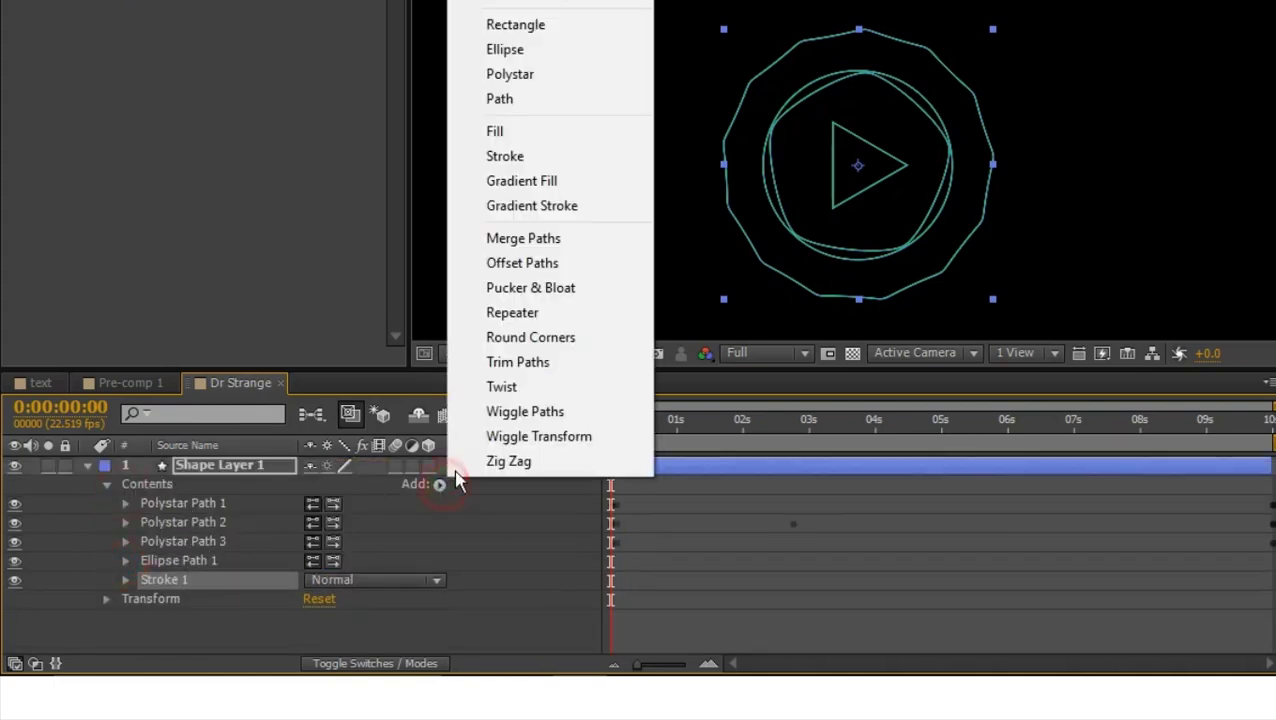
# Add a Repeater to the shape layer and set its position offset to 0 so the copies overlap.
pyautogui.click(500, 311)
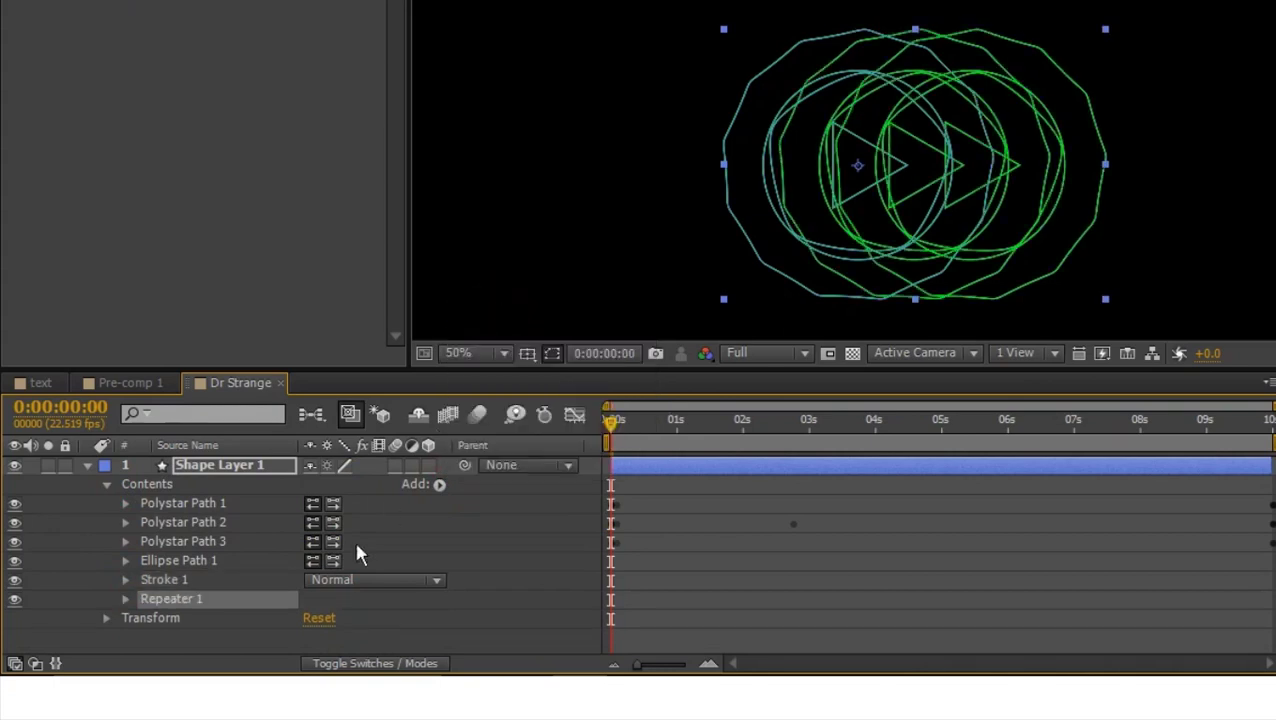
pyautogui.click(126, 599)
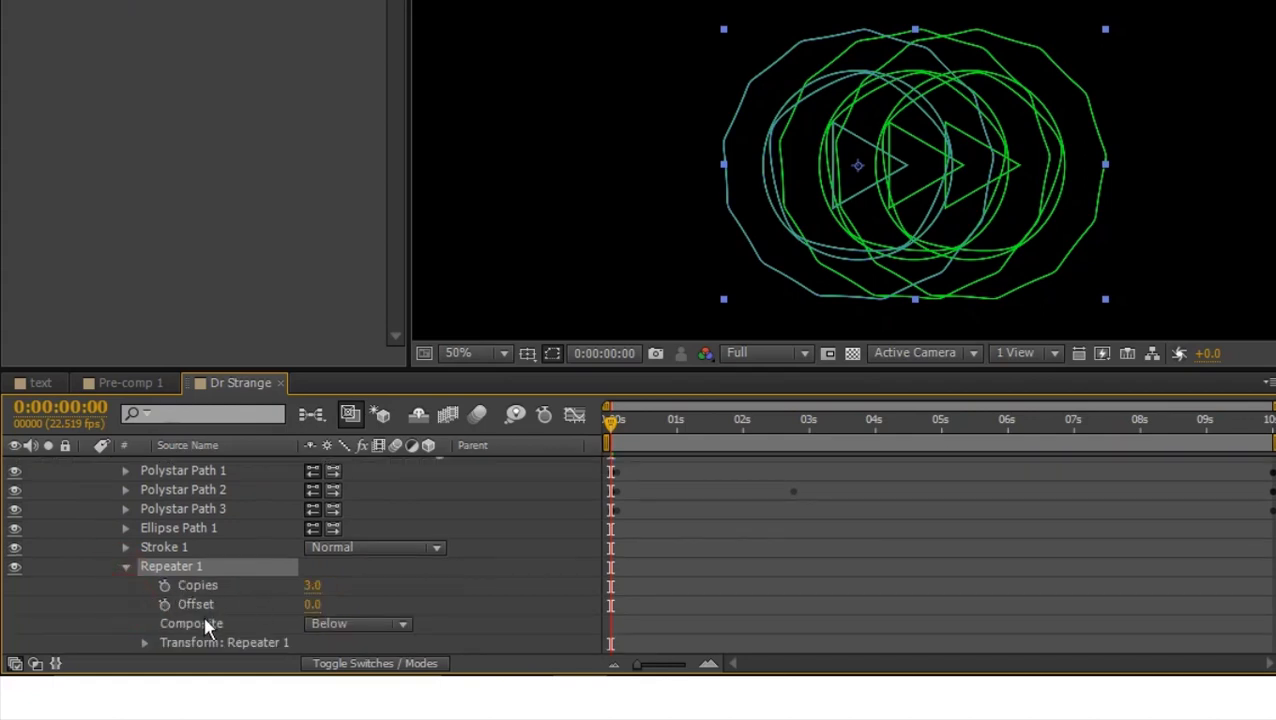
pyautogui.click(143, 643)
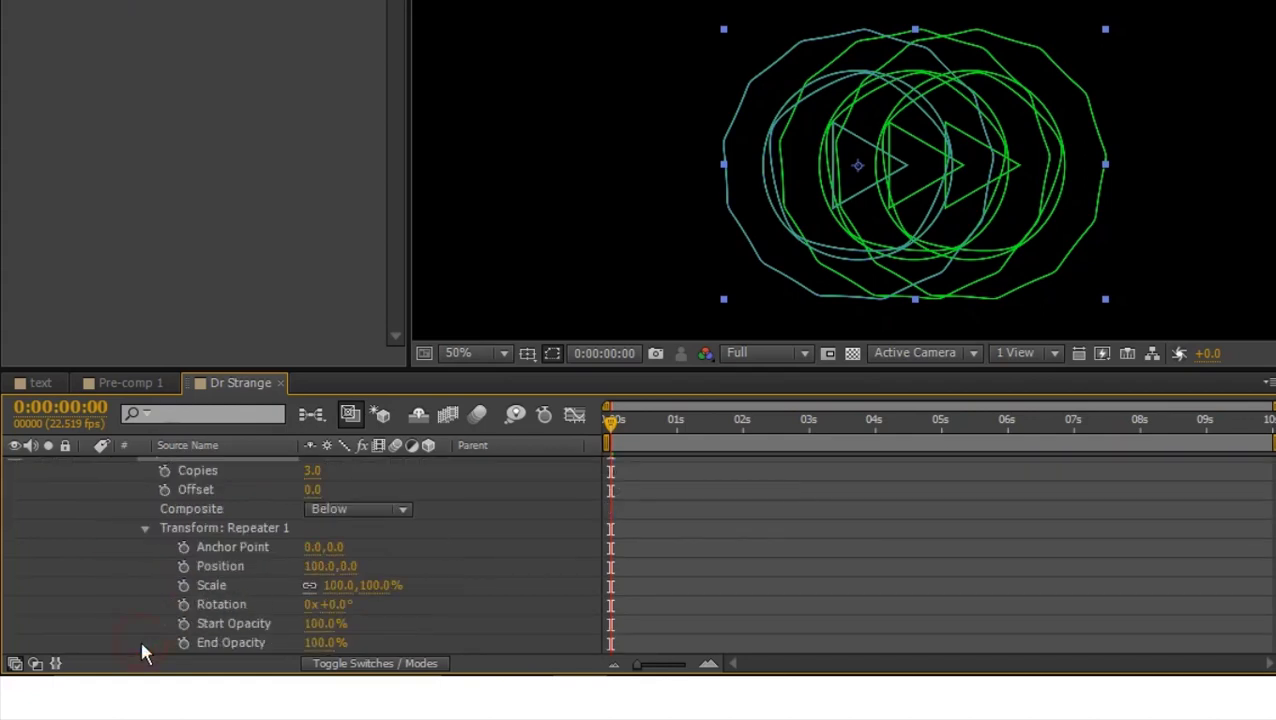
pyautogui.click(320, 566)
pyautogui.write('0')
pyautogui.press('Return')
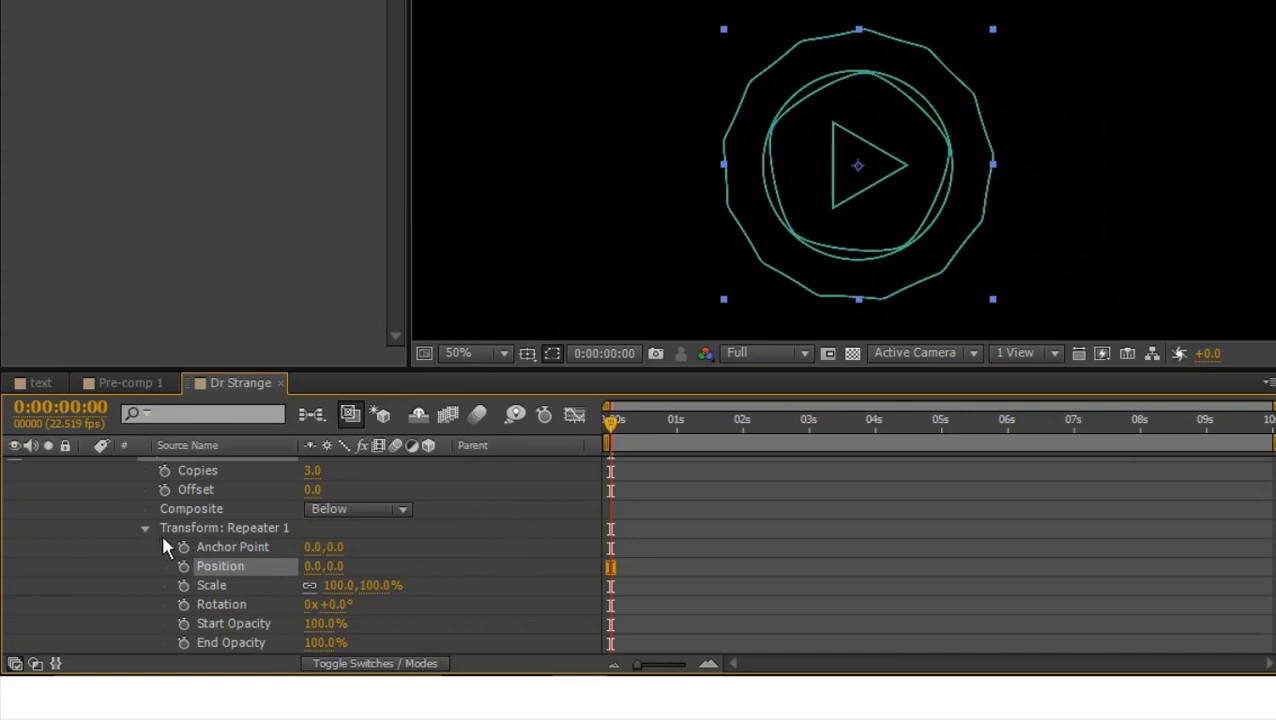
# Rotate each repeated copy by 45°, hide the shape path outlines, and collapse the Repeater 1 groups.
pyautogui.moveTo(336, 604)
pyautogui.mouseDown()
pyautogui.moveTo(396, 605)
pyautogui.moveTo(369, 623)
pyautogui.mouseUp()
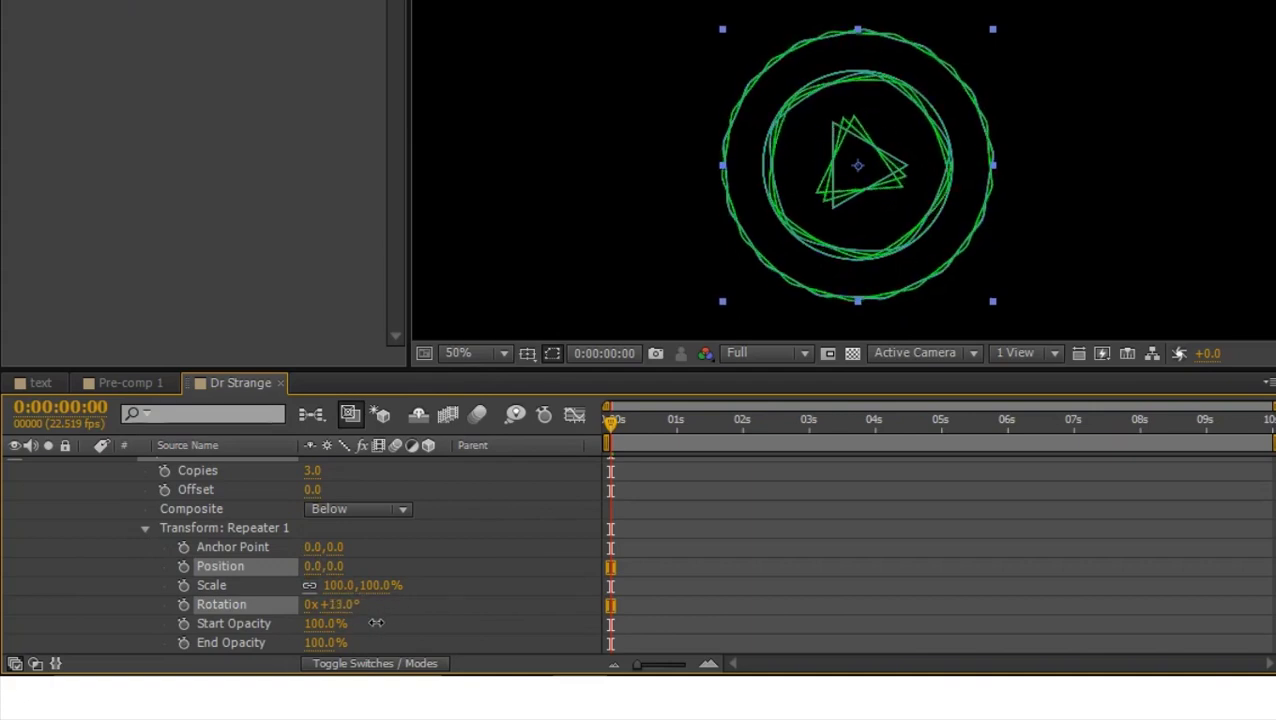
pyautogui.moveTo(369, 623); pyautogui.dragTo(378, 613)
pyautogui.scroll(-1, 440, 520)
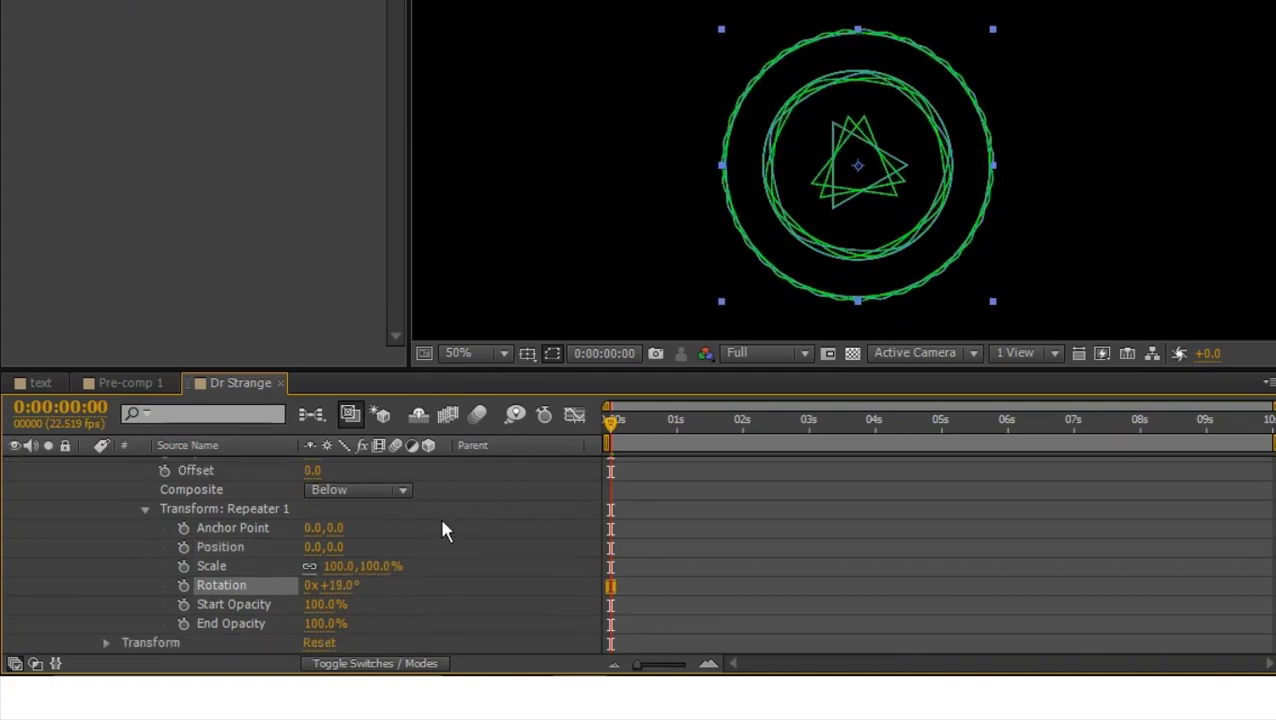
pyautogui.click(332, 585)
pyautogui.write('45')
pyautogui.press('Return')
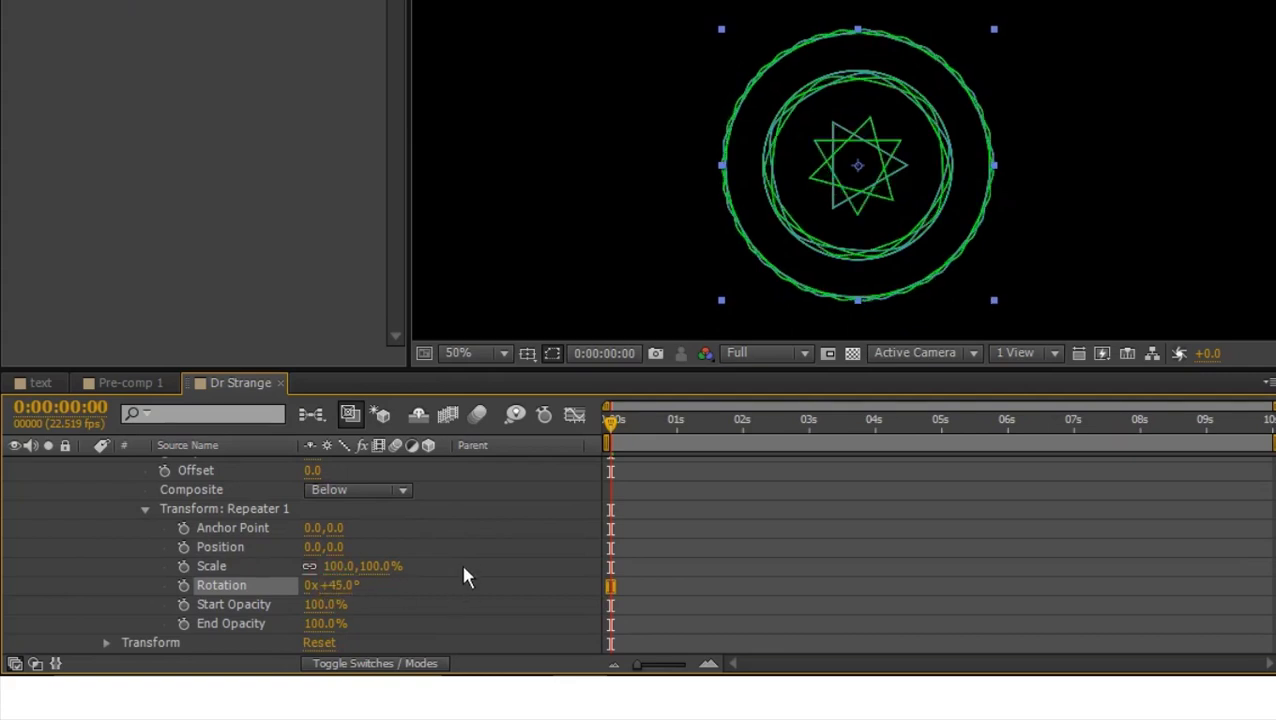
pyautogui.click(552, 353)
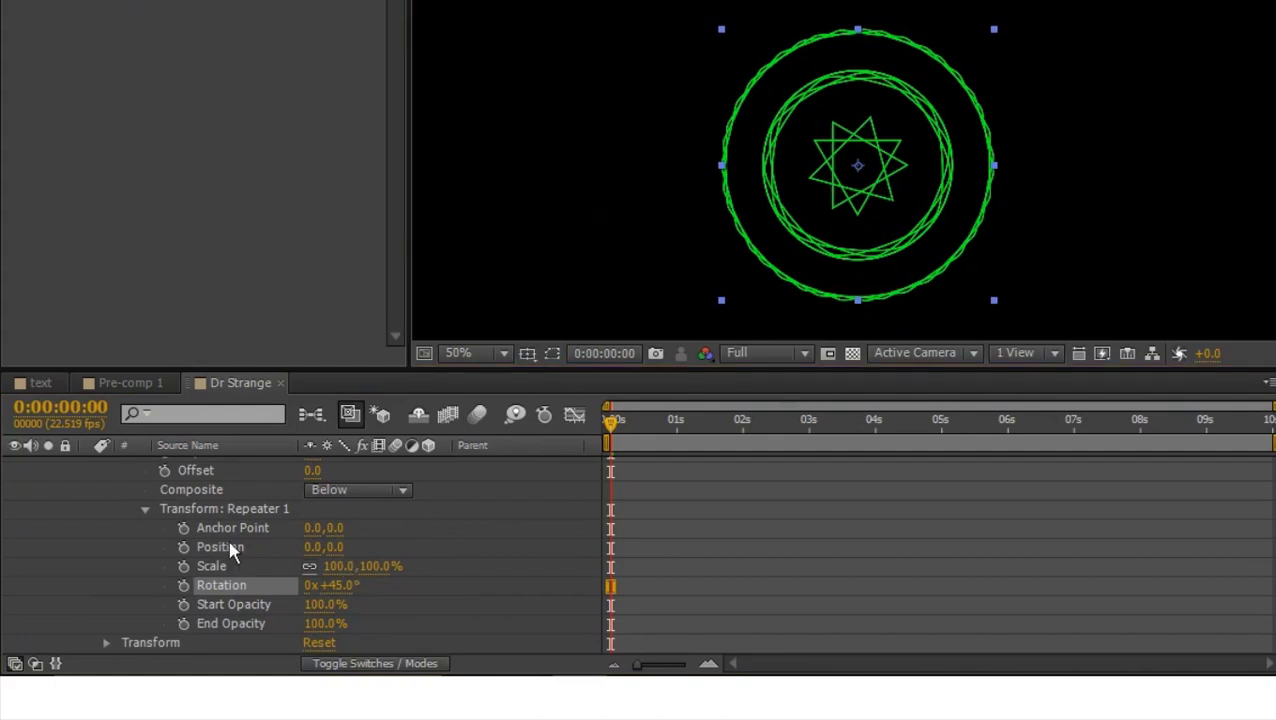
pyautogui.click(145, 510)
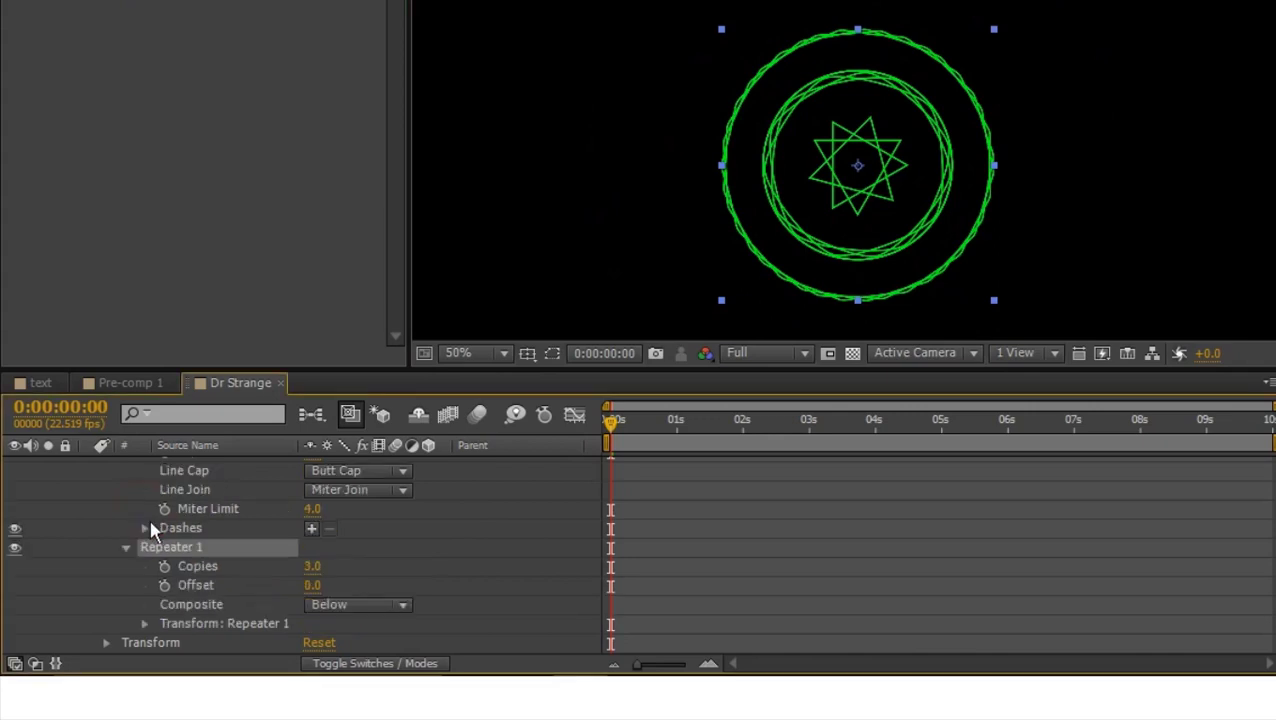
pyautogui.click(126, 547)
# Turn on Scale and Opacity keyframing for the layer and set Scale to 0% at 0:00.
pyautogui.scroll(3, 155, 530)
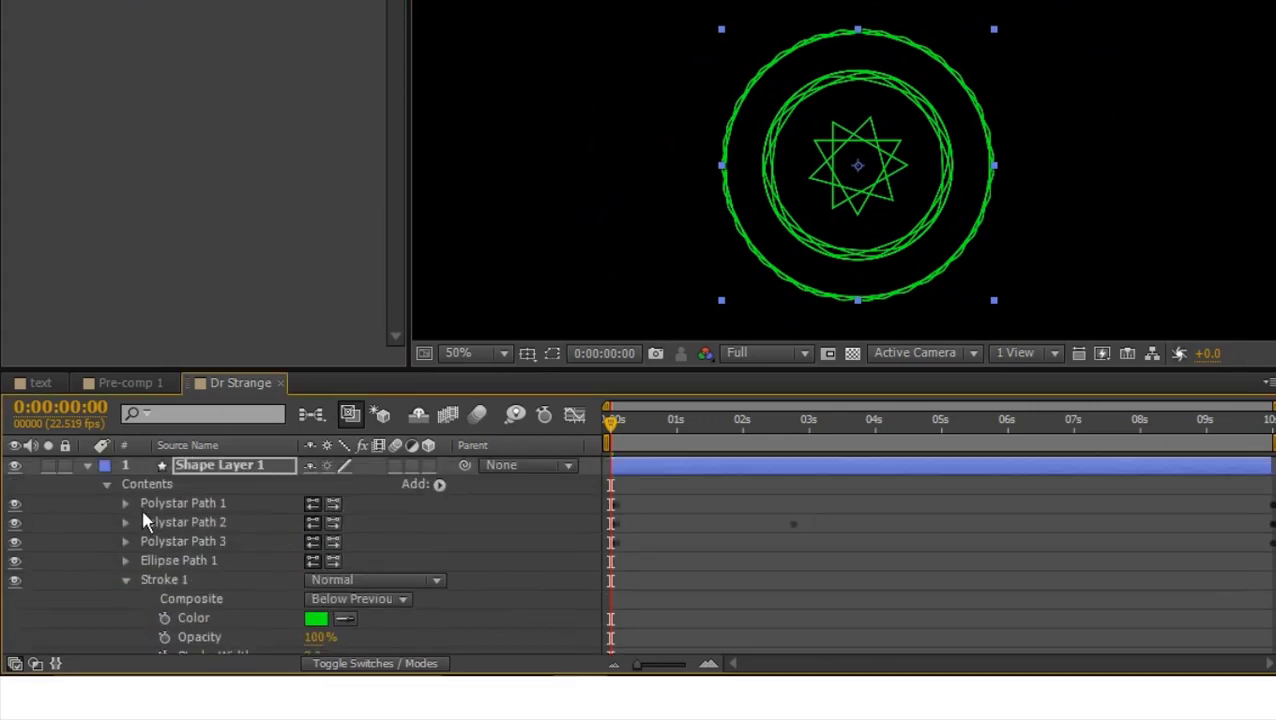
pyautogui.click(126, 579)
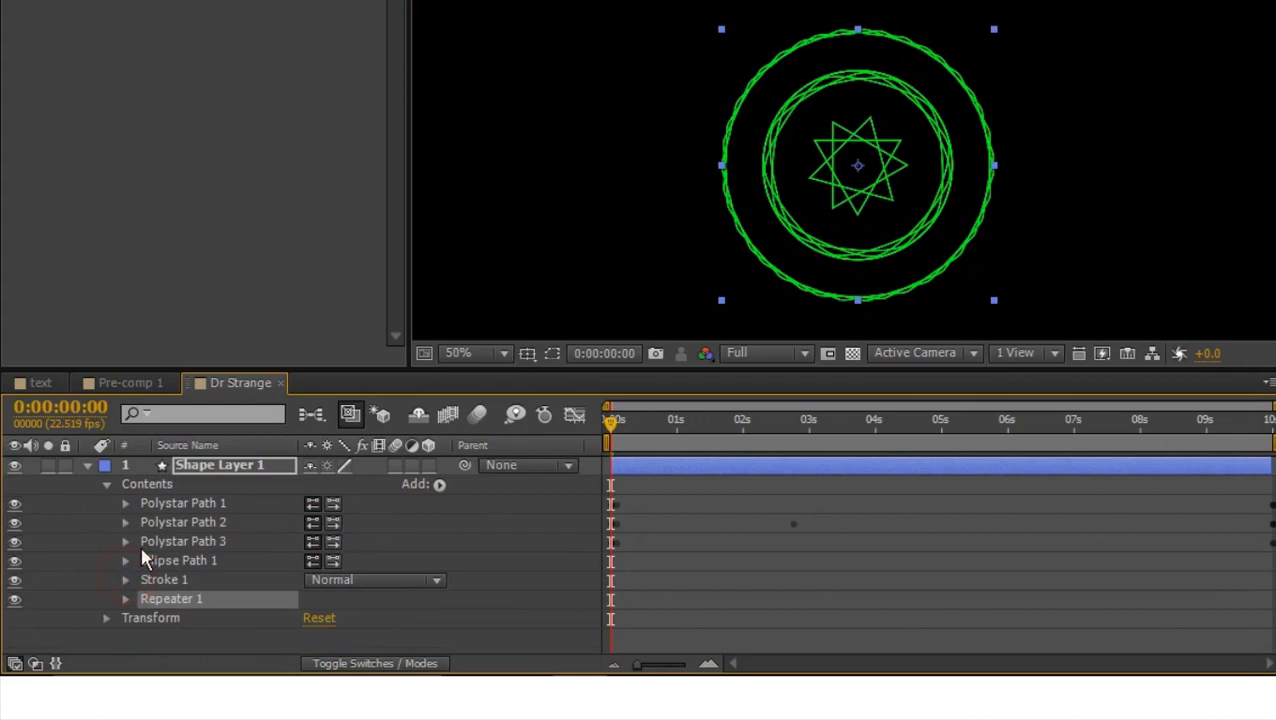
pyautogui.click(106, 618)
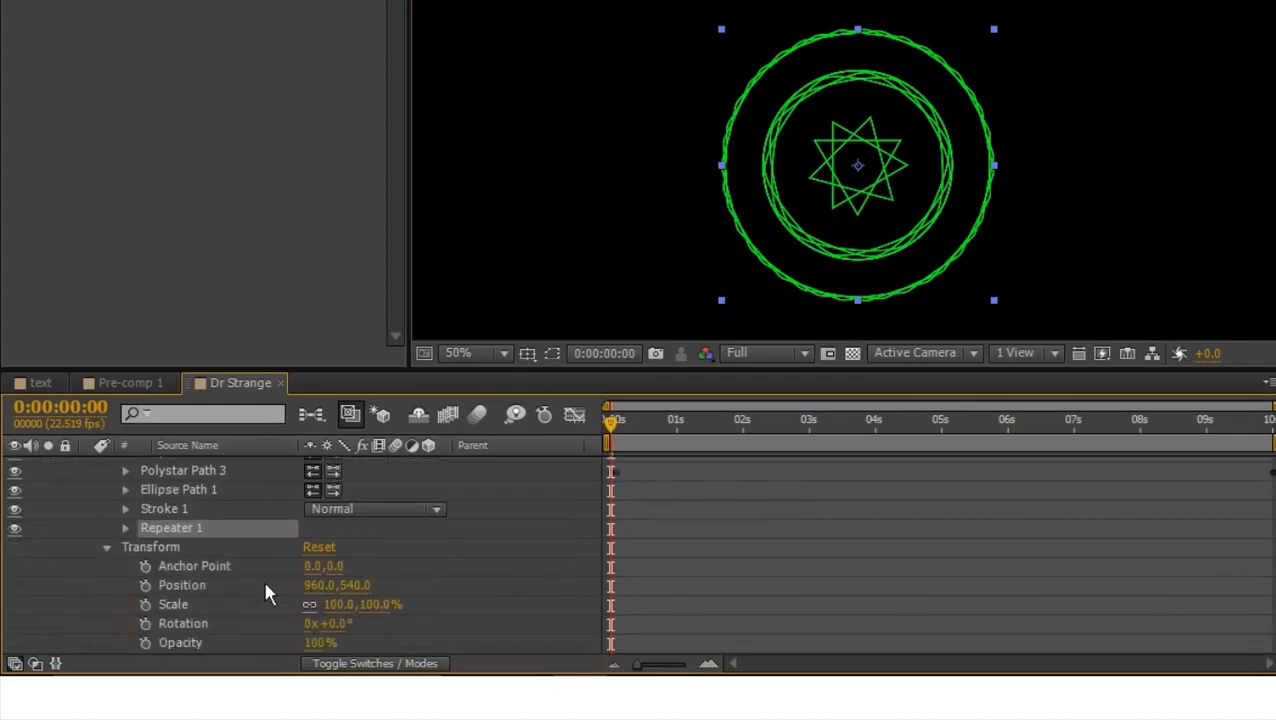
pyautogui.click(145, 605)
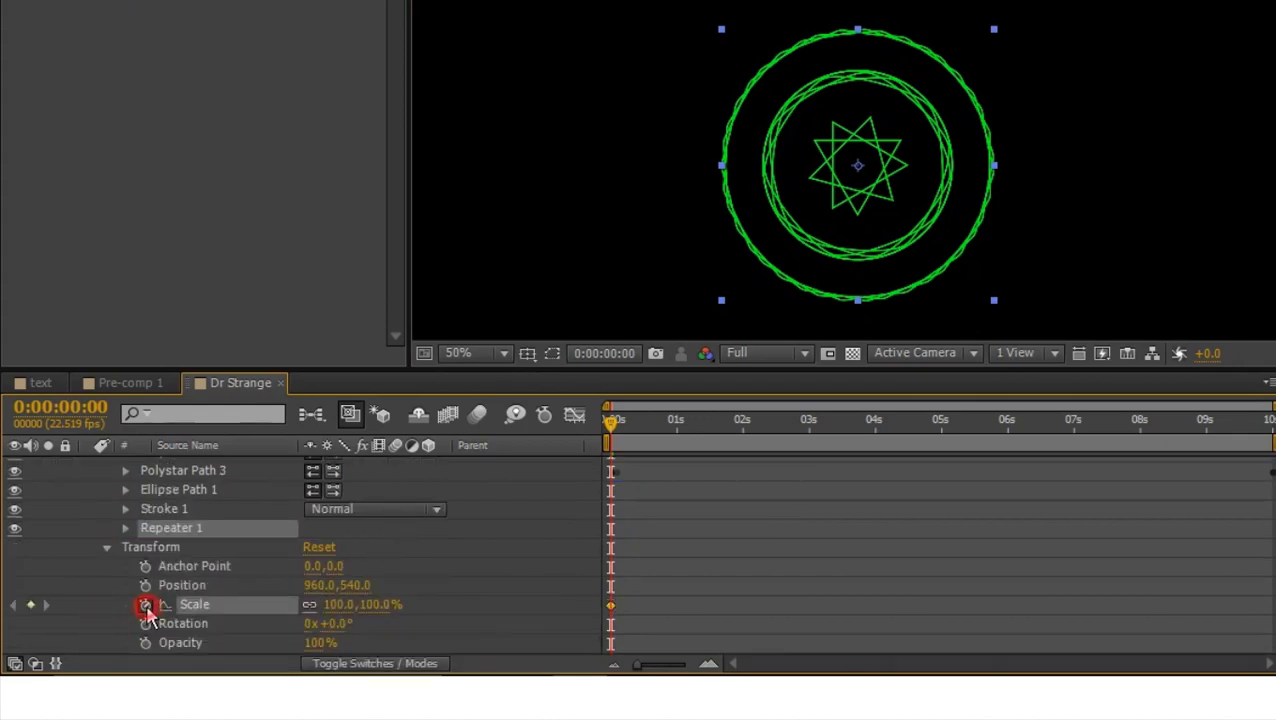
pyautogui.click(145, 623)
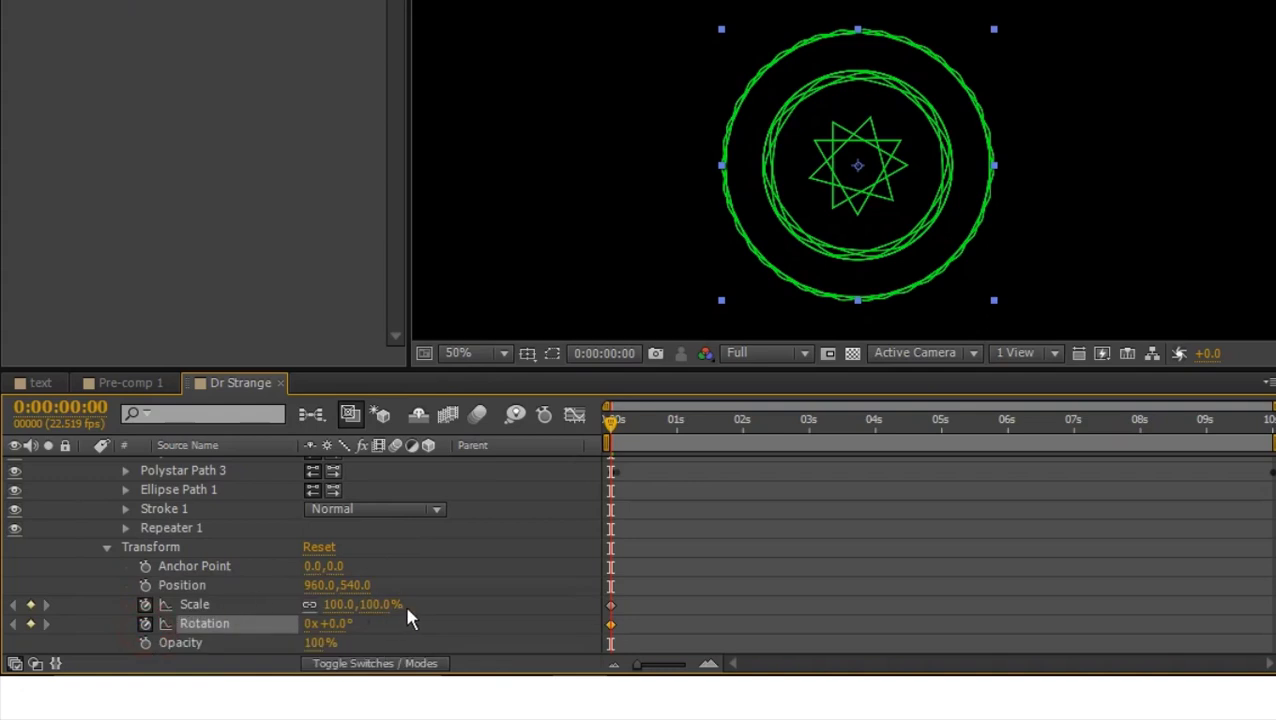
pyautogui.click(145, 623)
pyautogui.click(145, 642)
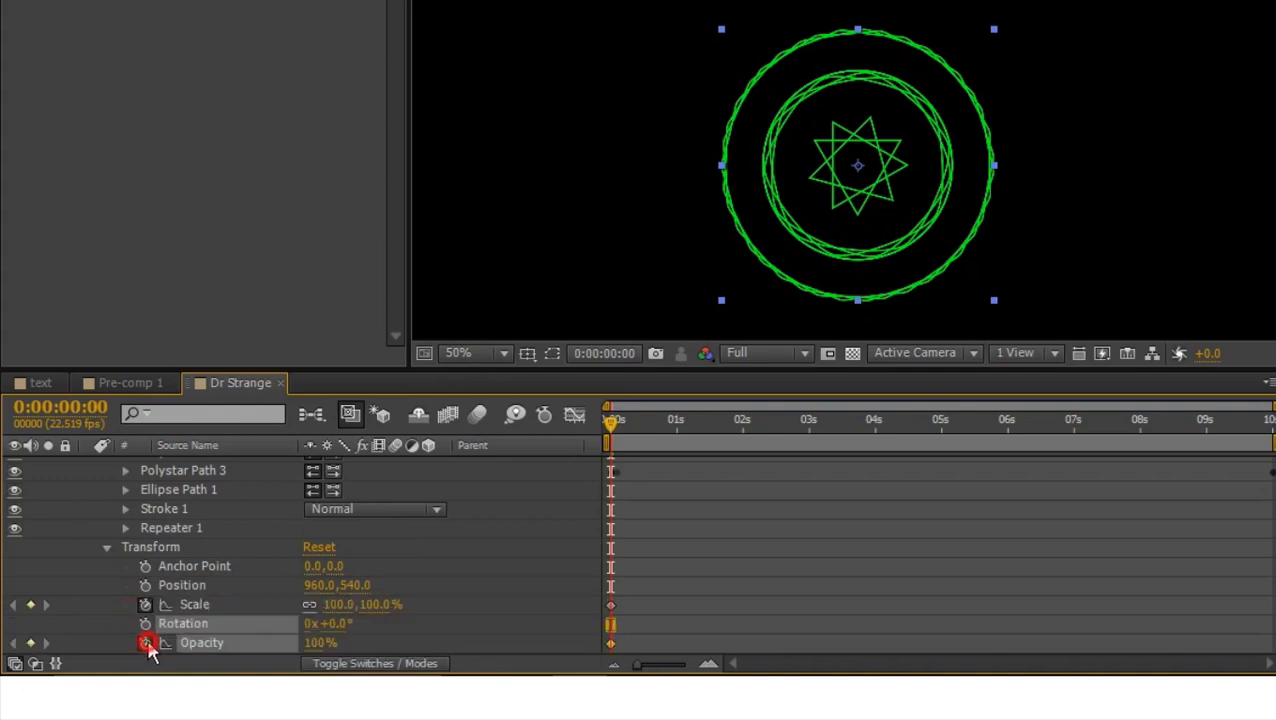
pyautogui.click(345, 605)
pyautogui.write('0')
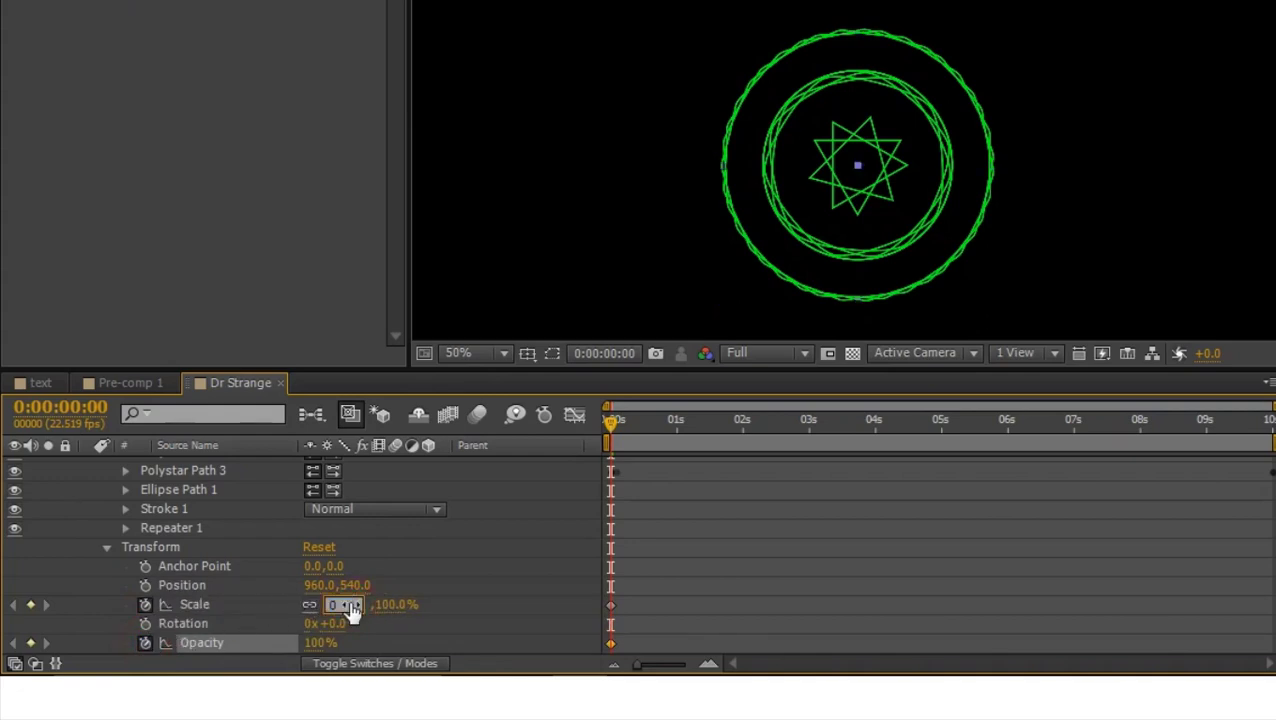
pyautogui.press('Return')
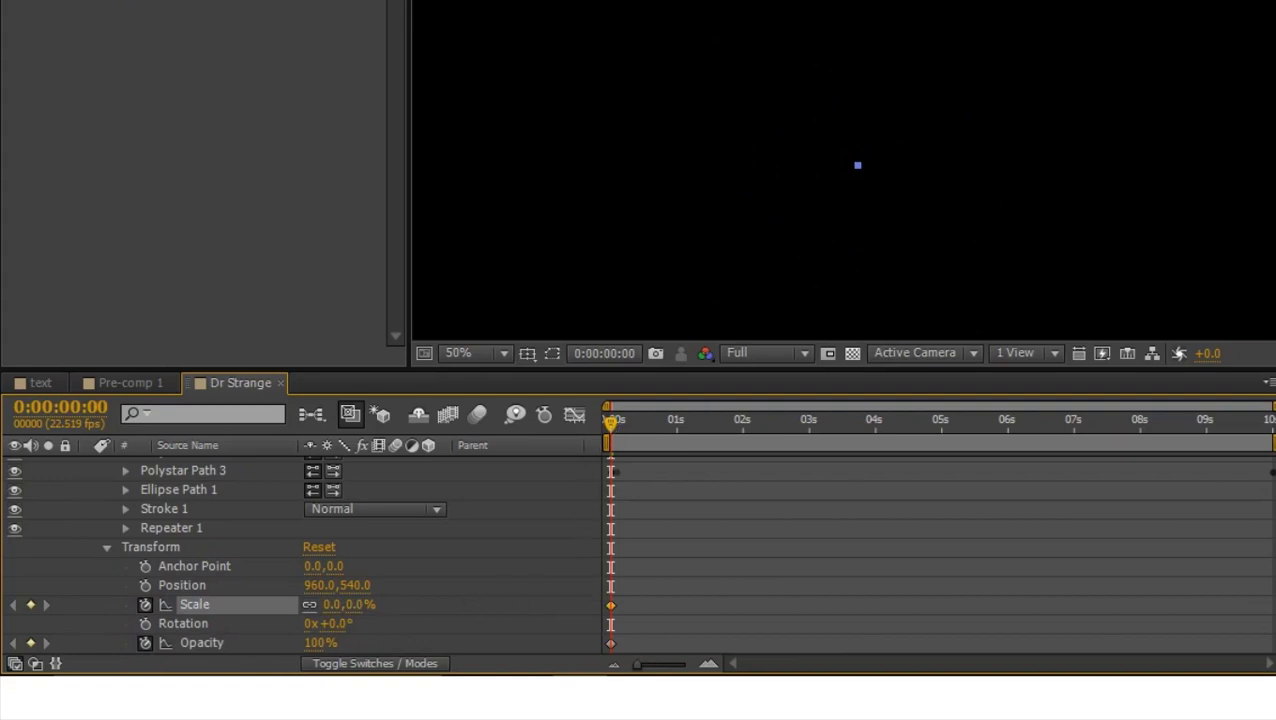
# A few frames later, set Scale to 83% and scrub to preview the pop-in.
pyautogui.press('pagedown')
pyautogui.press('pagedown')
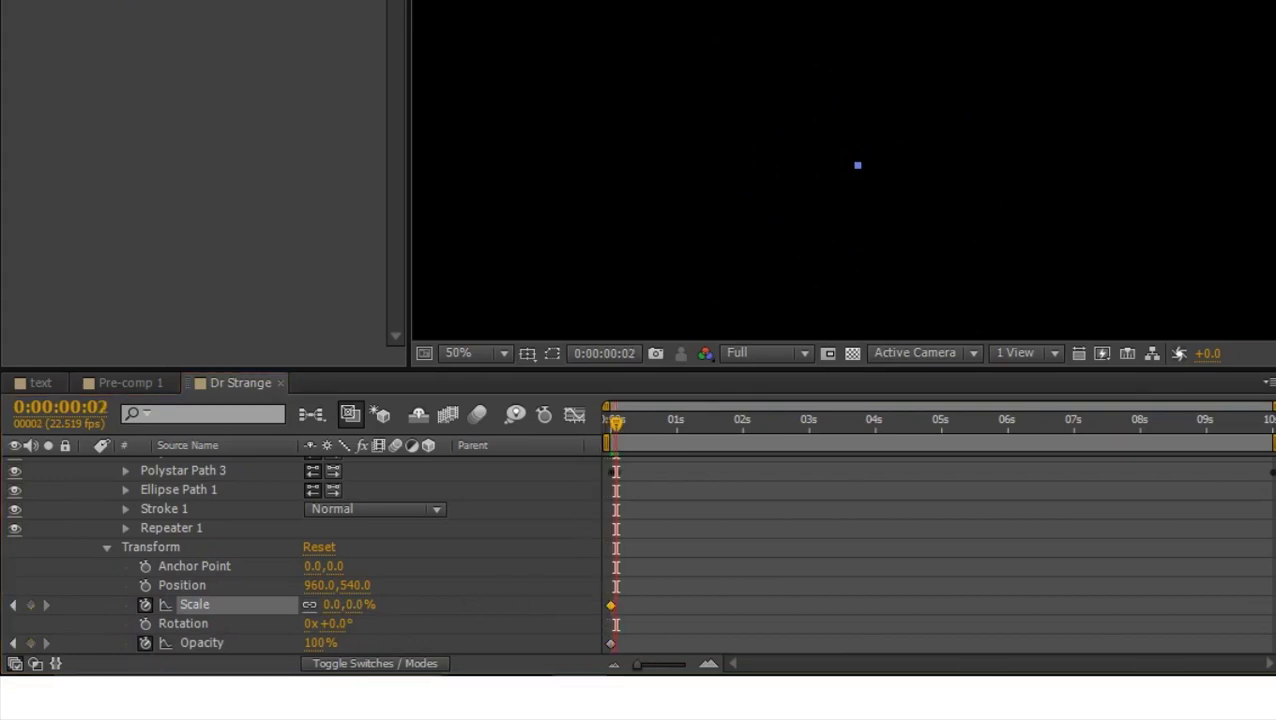
pyautogui.press('pagedown')
pyautogui.press('pagedown')
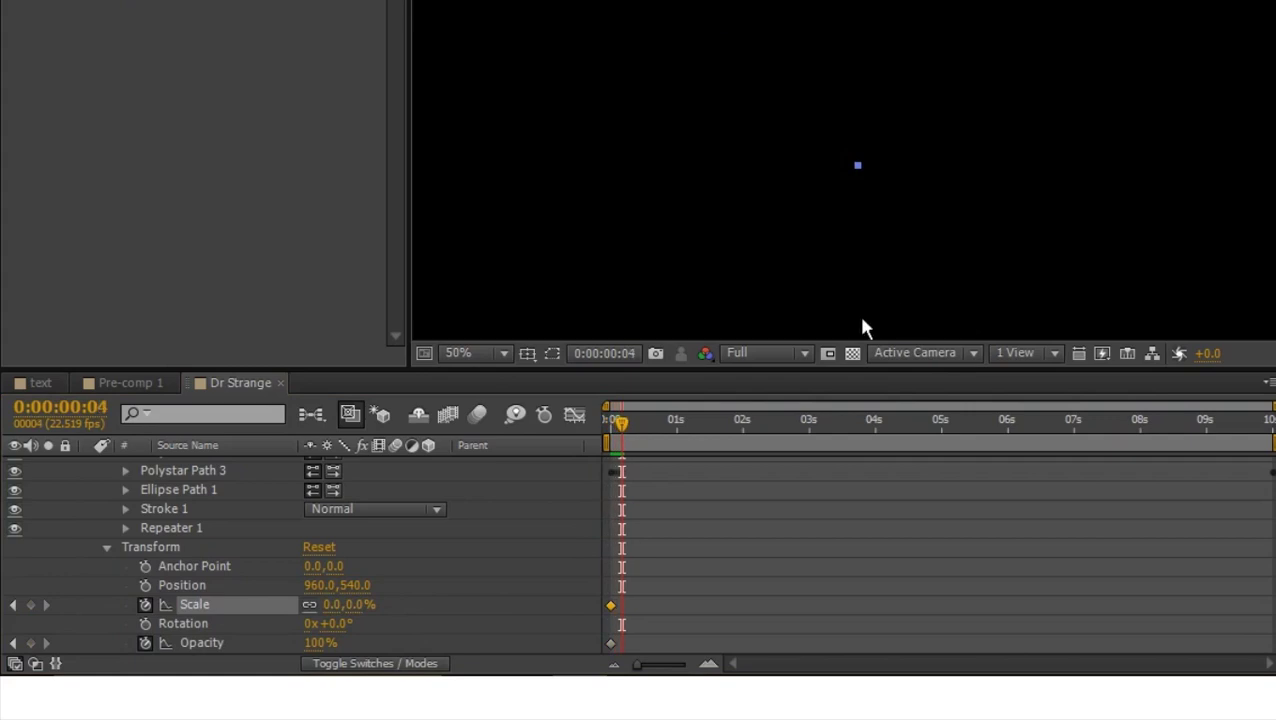
pyautogui.click(358, 606)
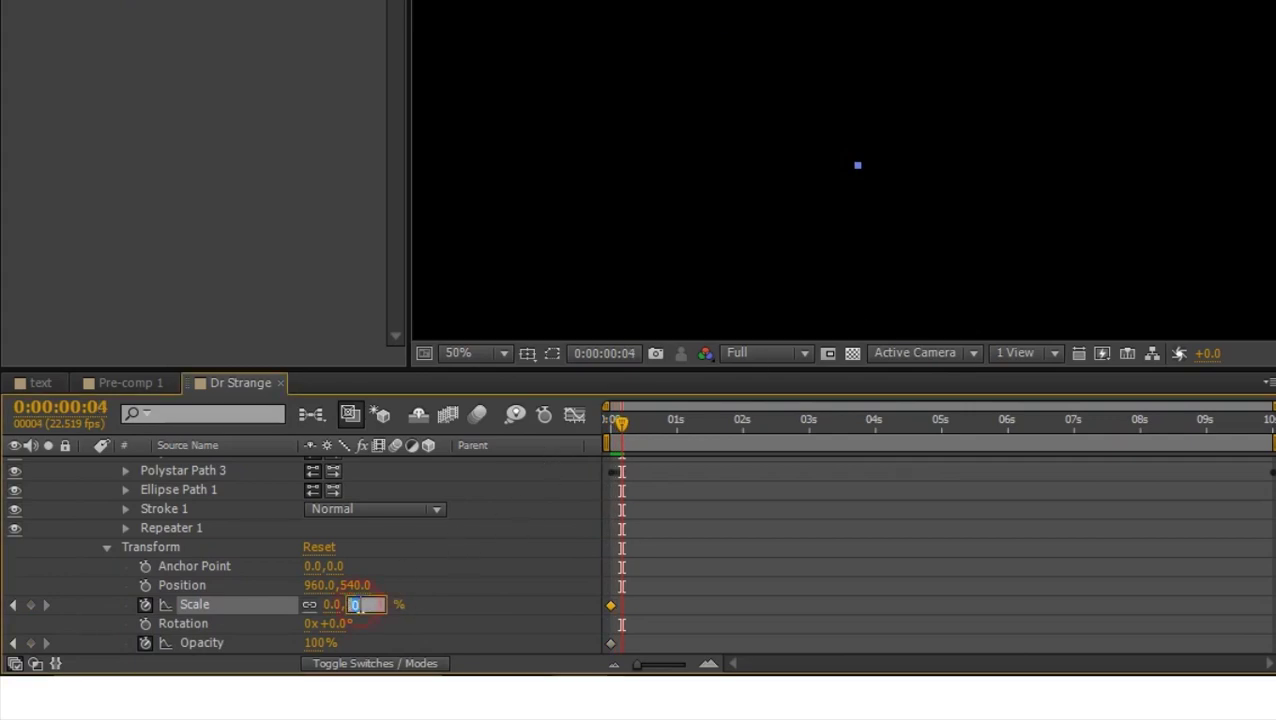
pyautogui.write('83')
pyautogui.press('Return')
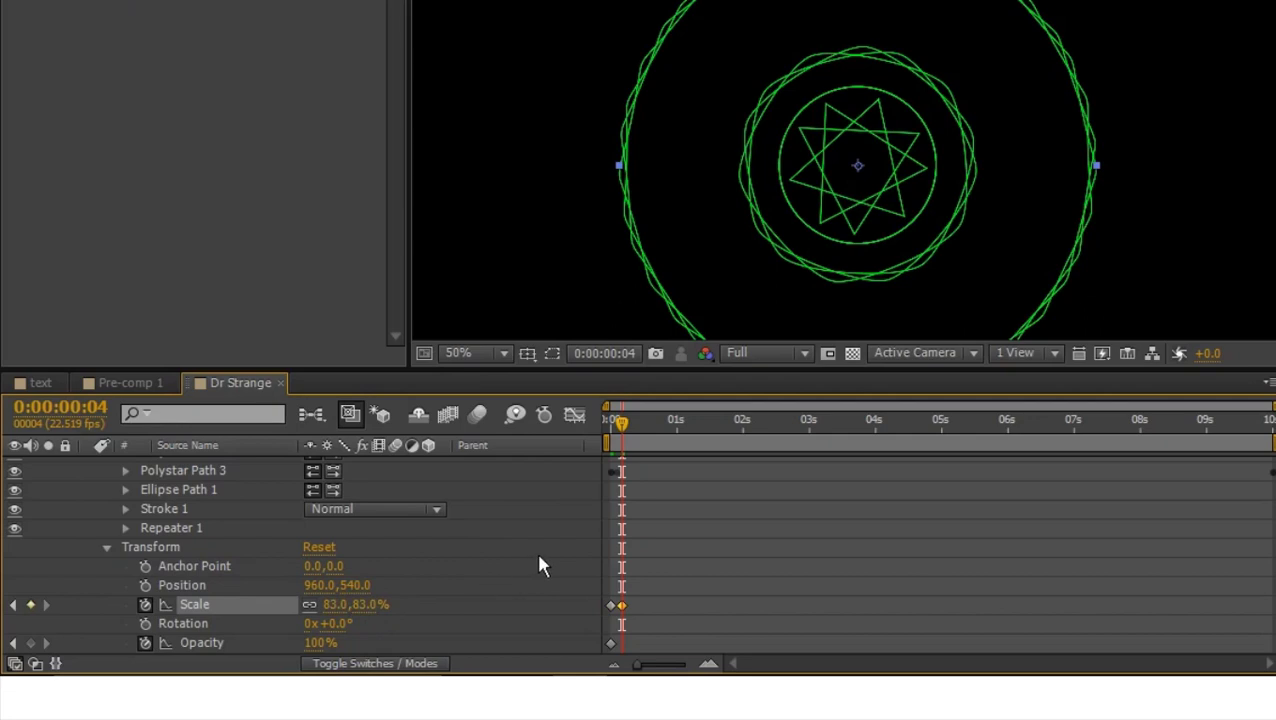
pyautogui.moveTo(620, 423); pyautogui.dragTo(1214, 450)
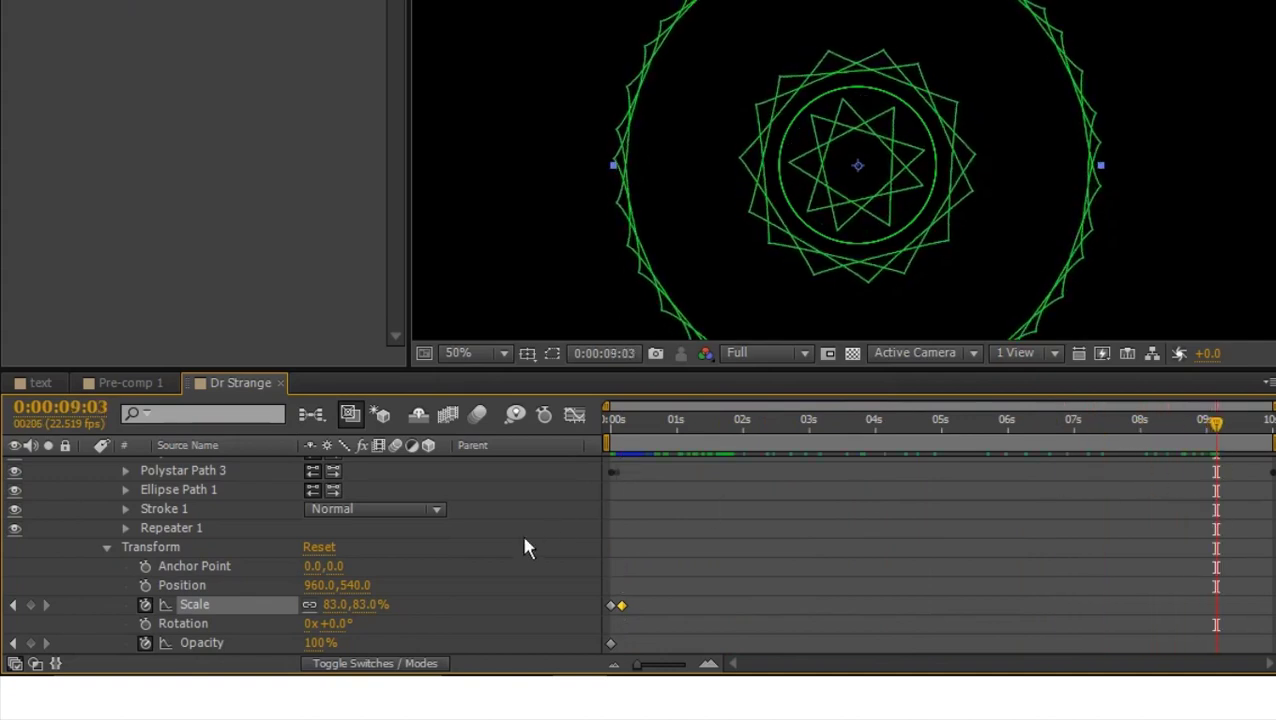
# Around 0:00:09:06, add a Scale keyframe, then set Scale to 0% one frame later.
pyautogui.click(476, 600)
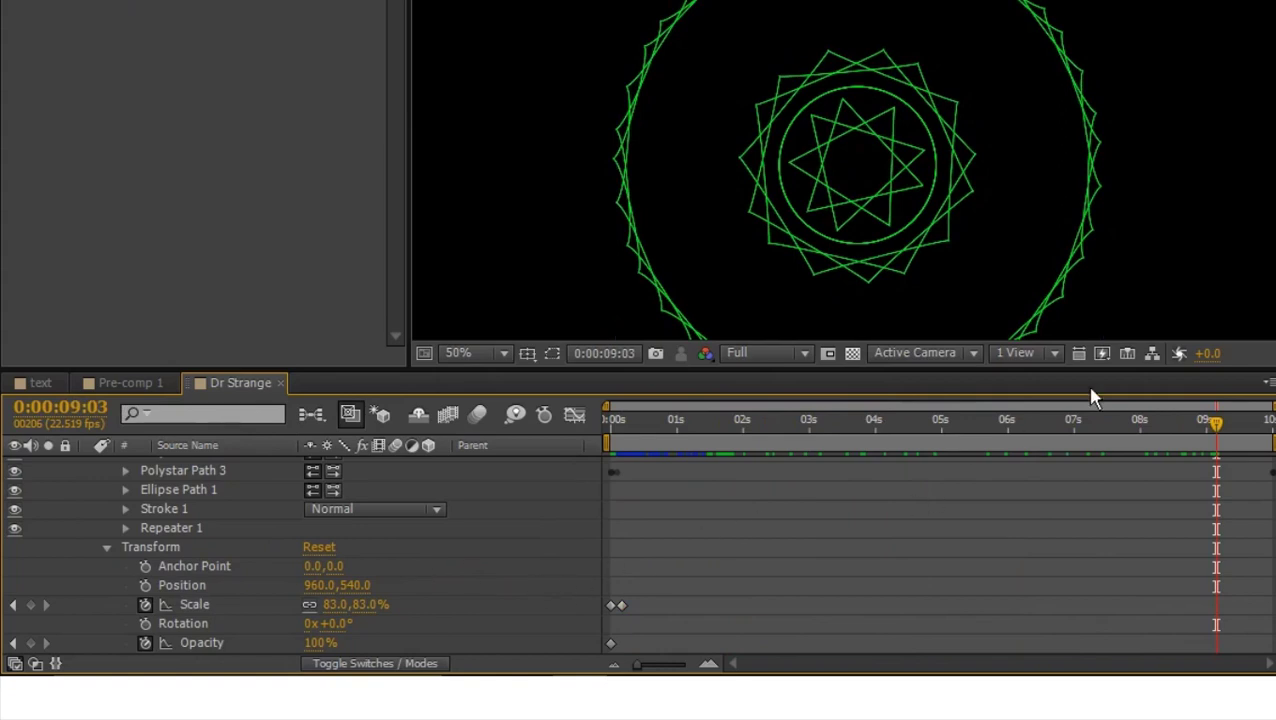
pyautogui.click(1221, 422)
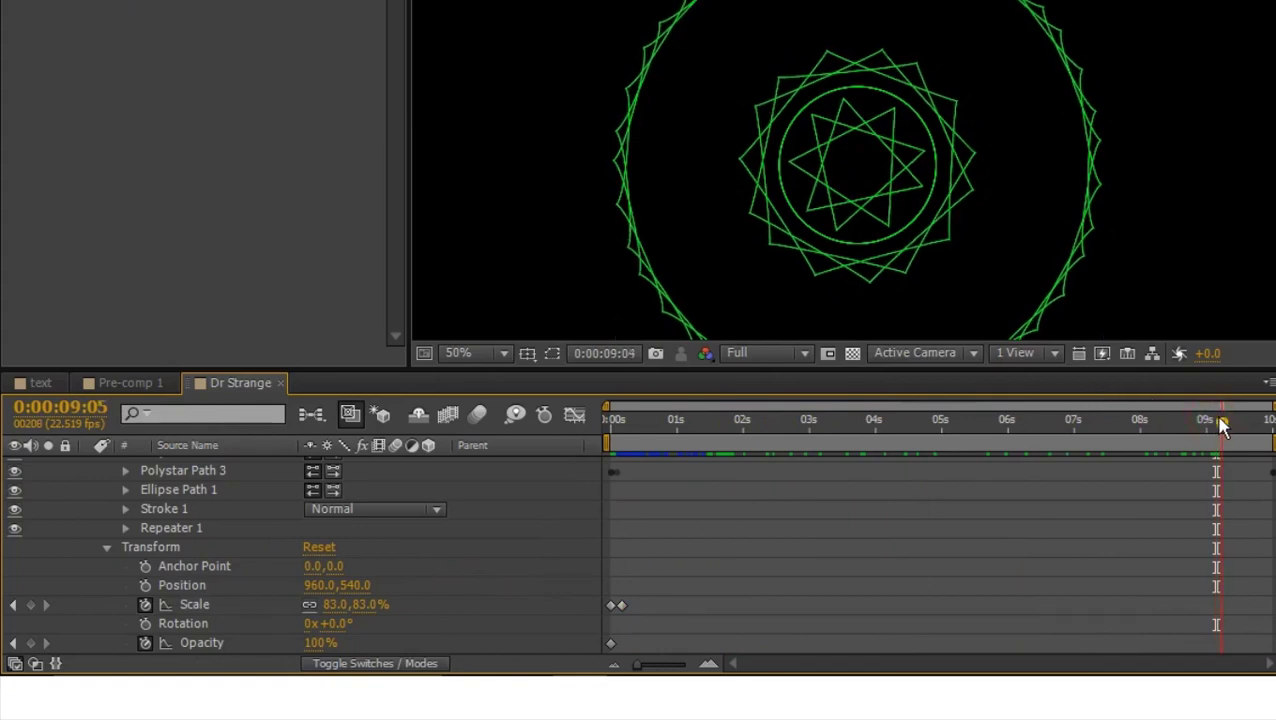
pyautogui.moveTo(1221, 422); pyautogui.dragTo(1226, 427)
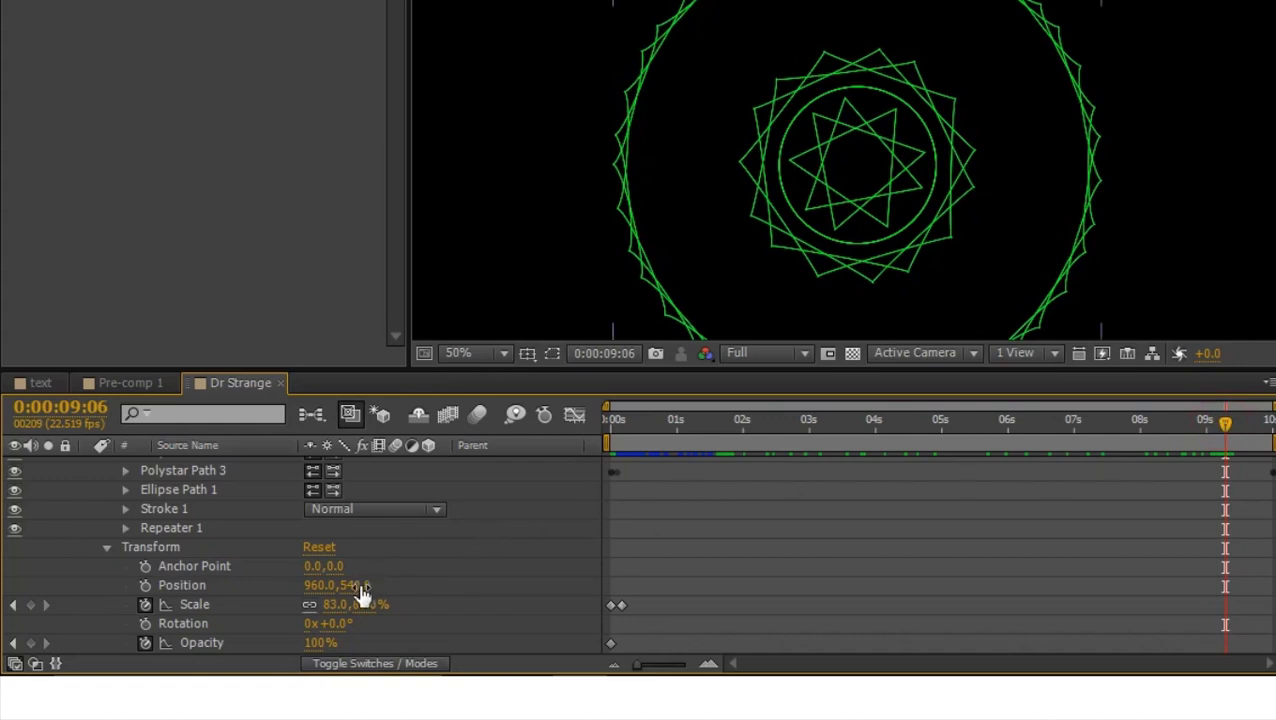
pyautogui.click(31, 605)
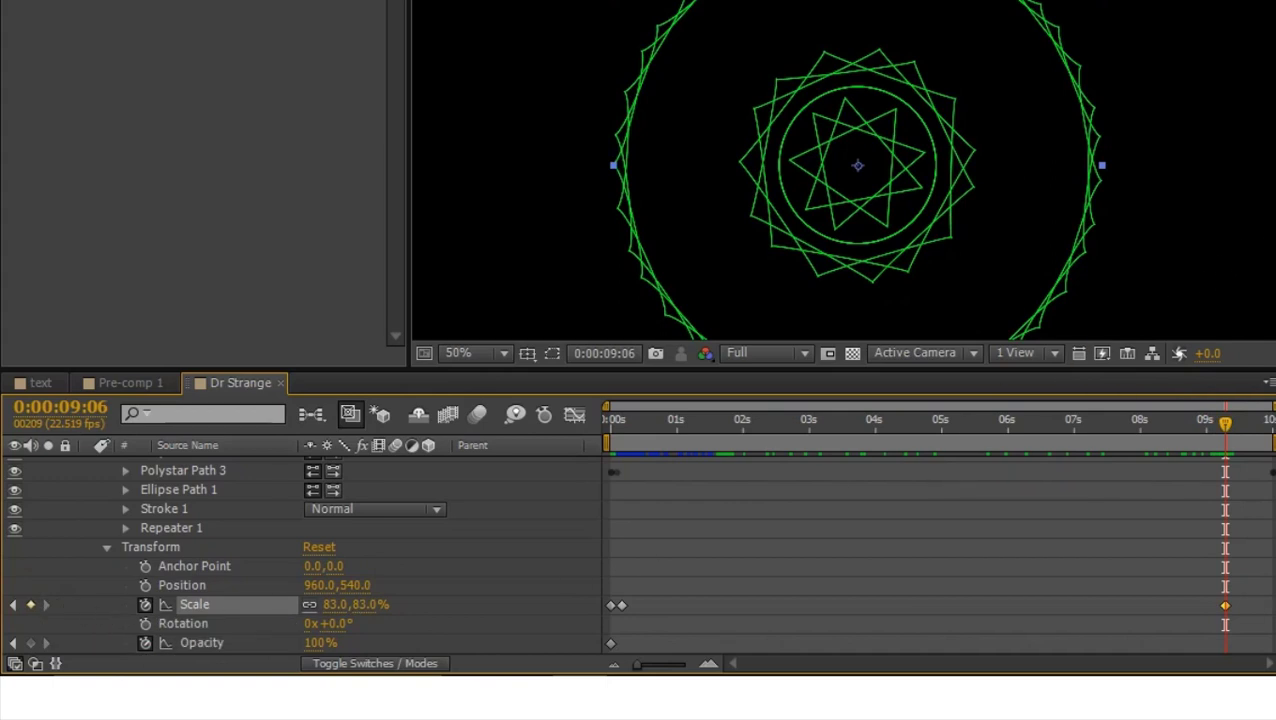
pyautogui.press('pagedown')
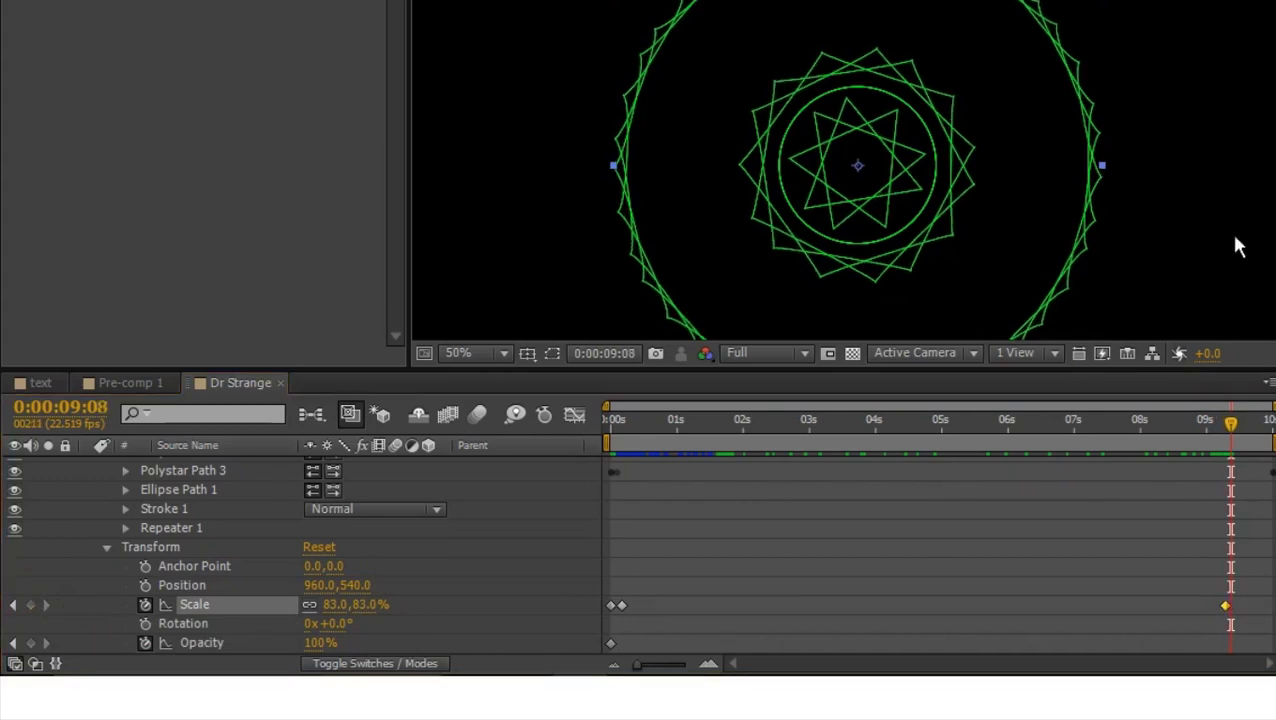
pyautogui.click(372, 604)
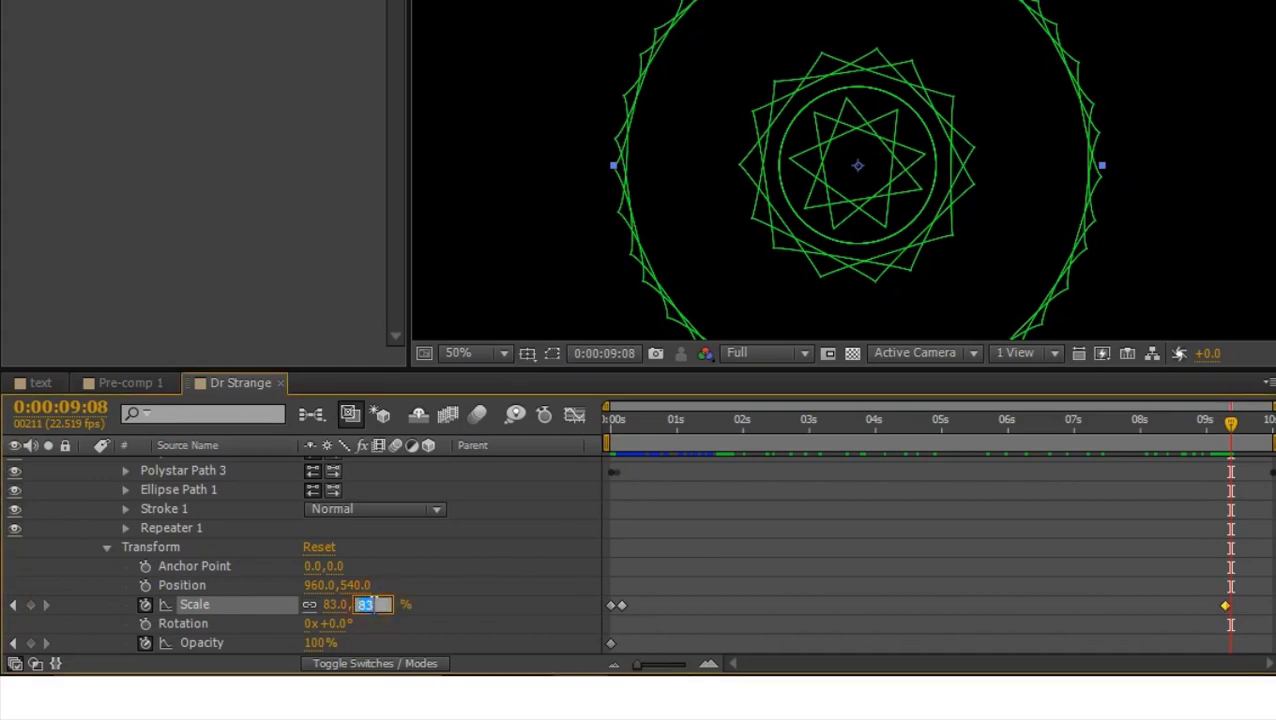
pyautogui.write('0')
pyautogui.press('Return')
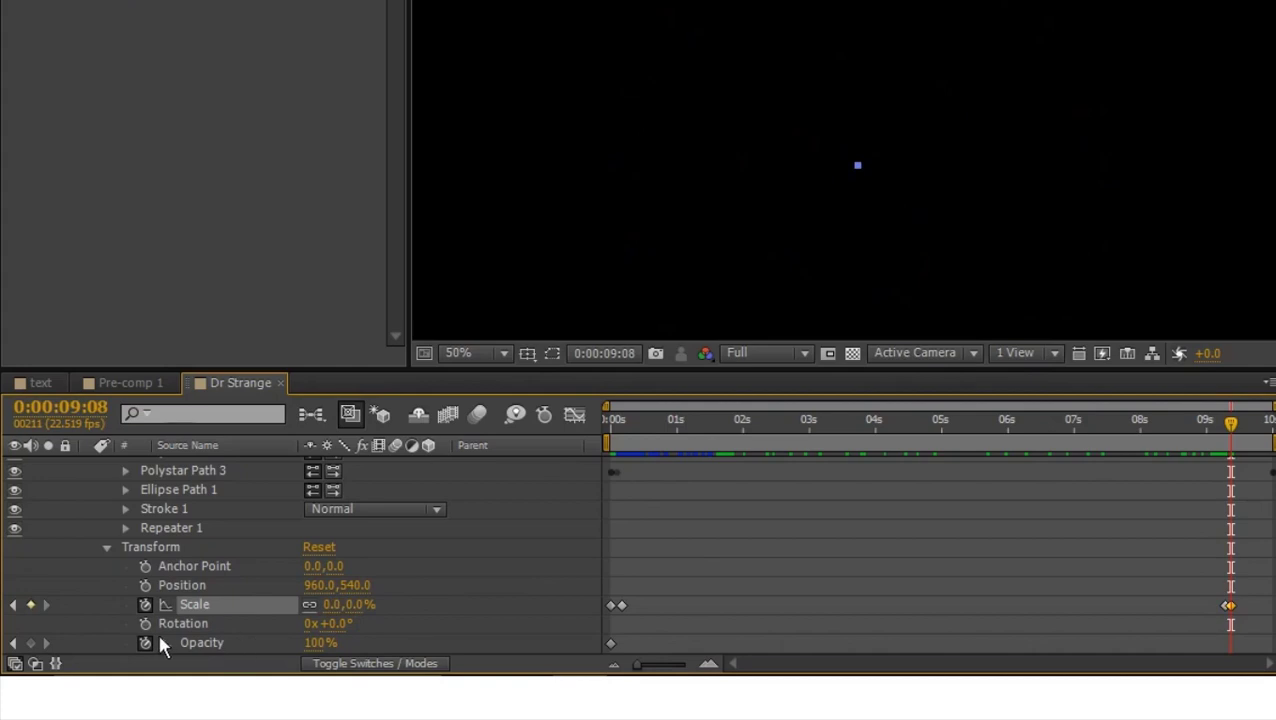
# Move the opacity keyframe near 9 seconds, lower opacity to fade out, and scrub to check.
pyautogui.moveTo(610, 643); pyautogui.dragTo(643, 643)
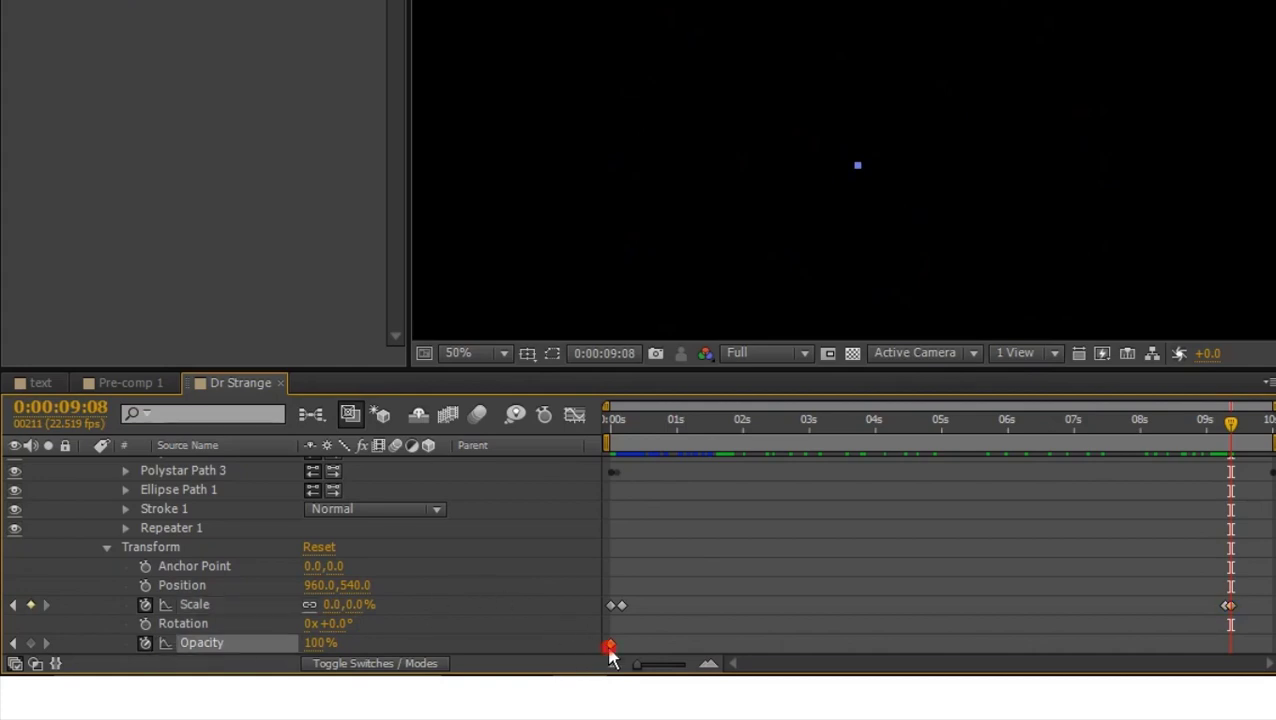
pyautogui.moveTo(1022, 630); pyautogui.dragTo(1226, 665)
pyautogui.moveTo(641, 667); pyautogui.dragTo(686, 668)
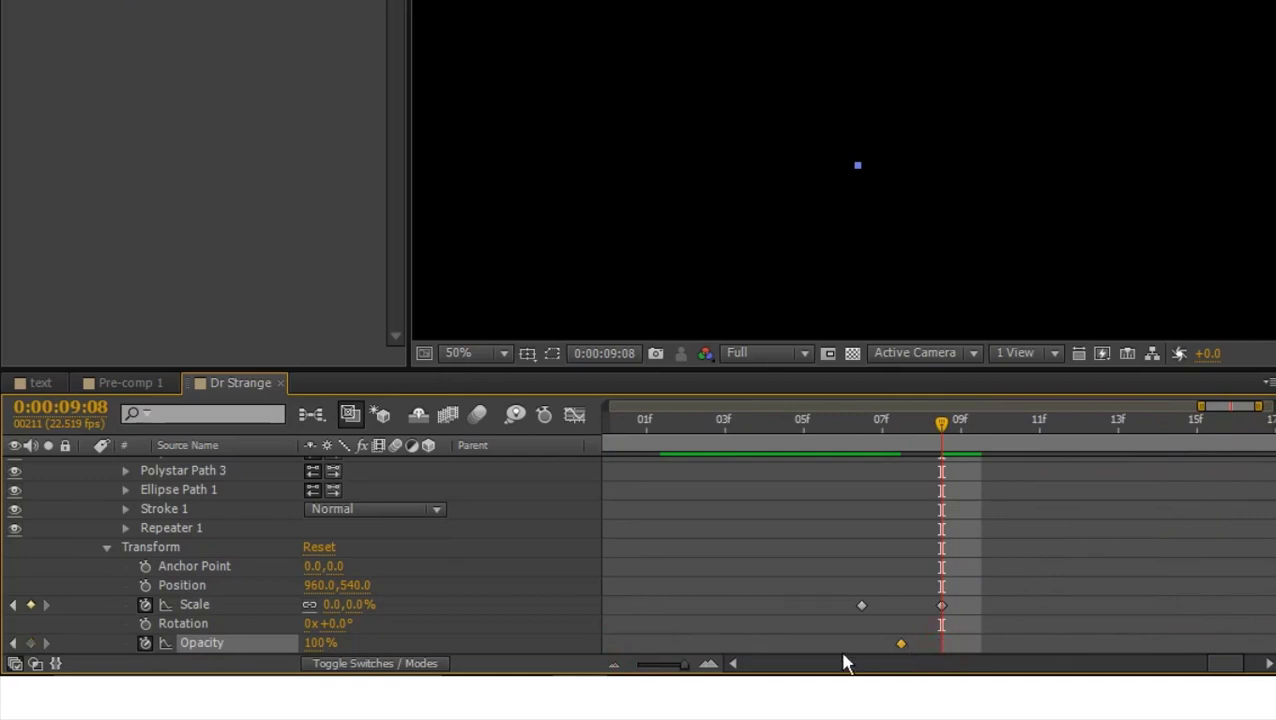
pyautogui.moveTo(331, 642); pyautogui.dragTo(281, 645)
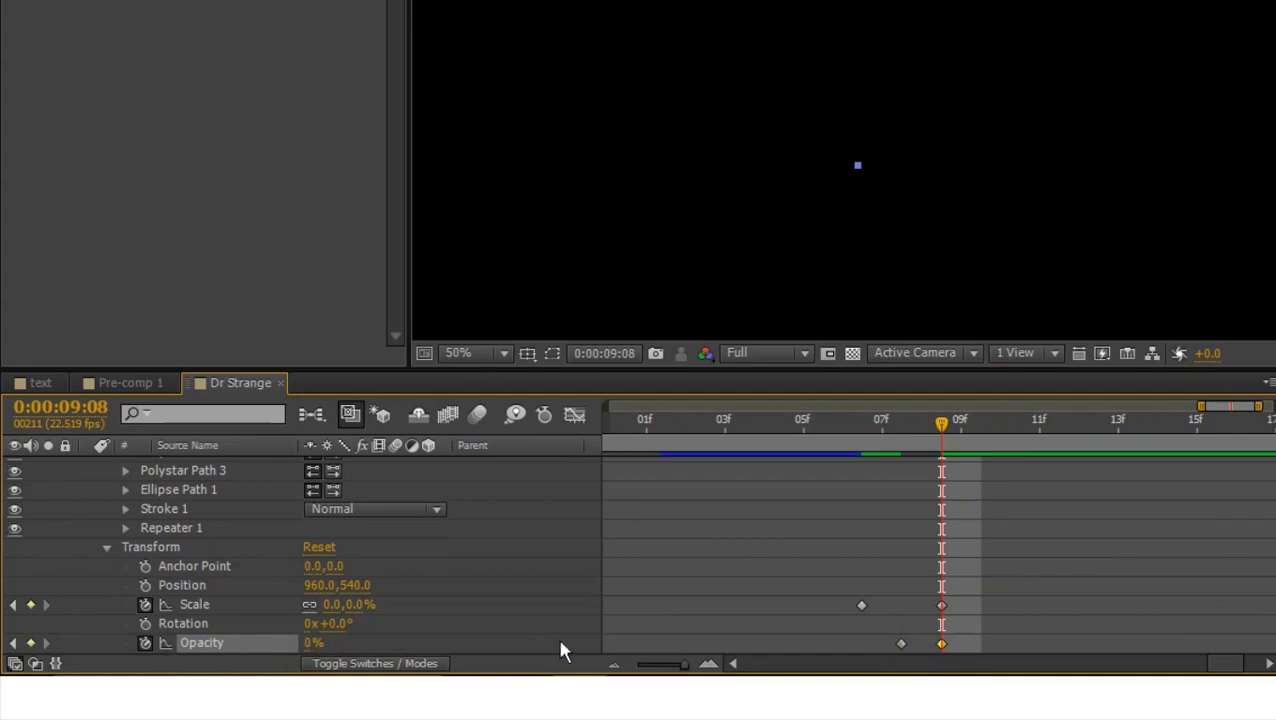
pyautogui.moveTo(695, 664); pyautogui.dragTo(636, 665)
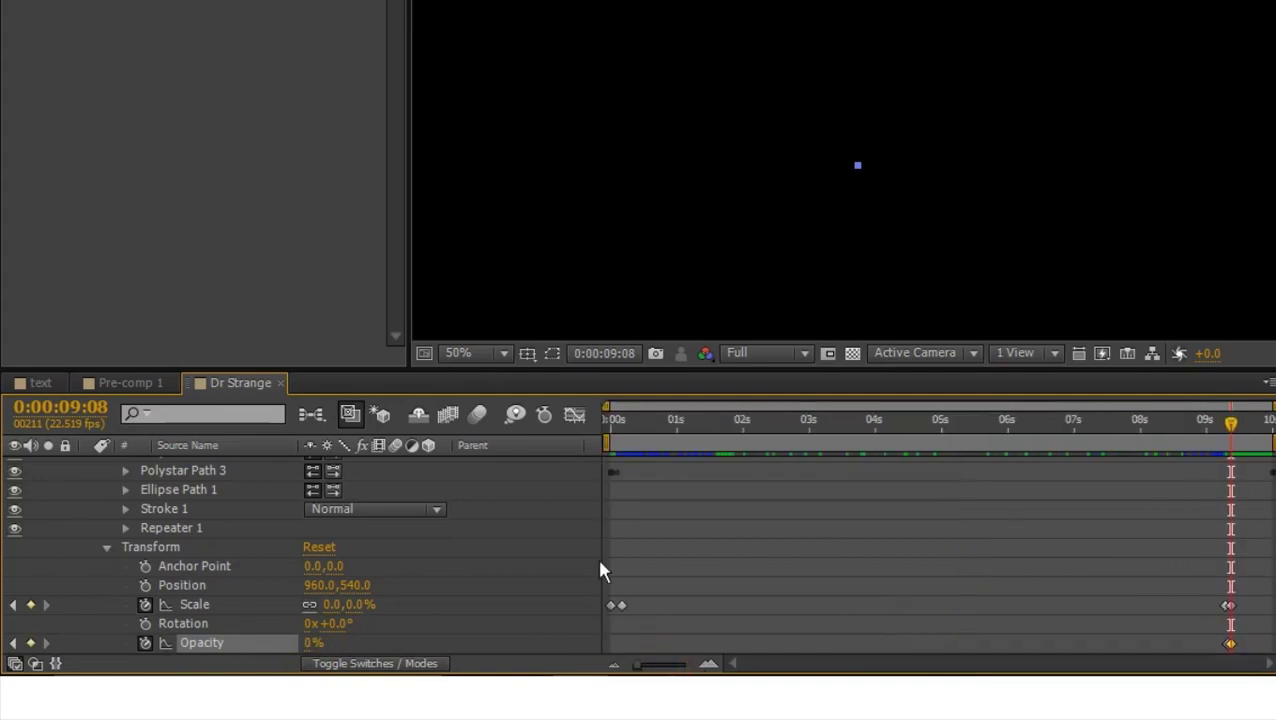
pyautogui.moveTo(607, 440)
pyautogui.mouseDown()
pyautogui.moveTo(683, 455)
pyautogui.moveTo(1107, 468)
pyautogui.mouseUp()
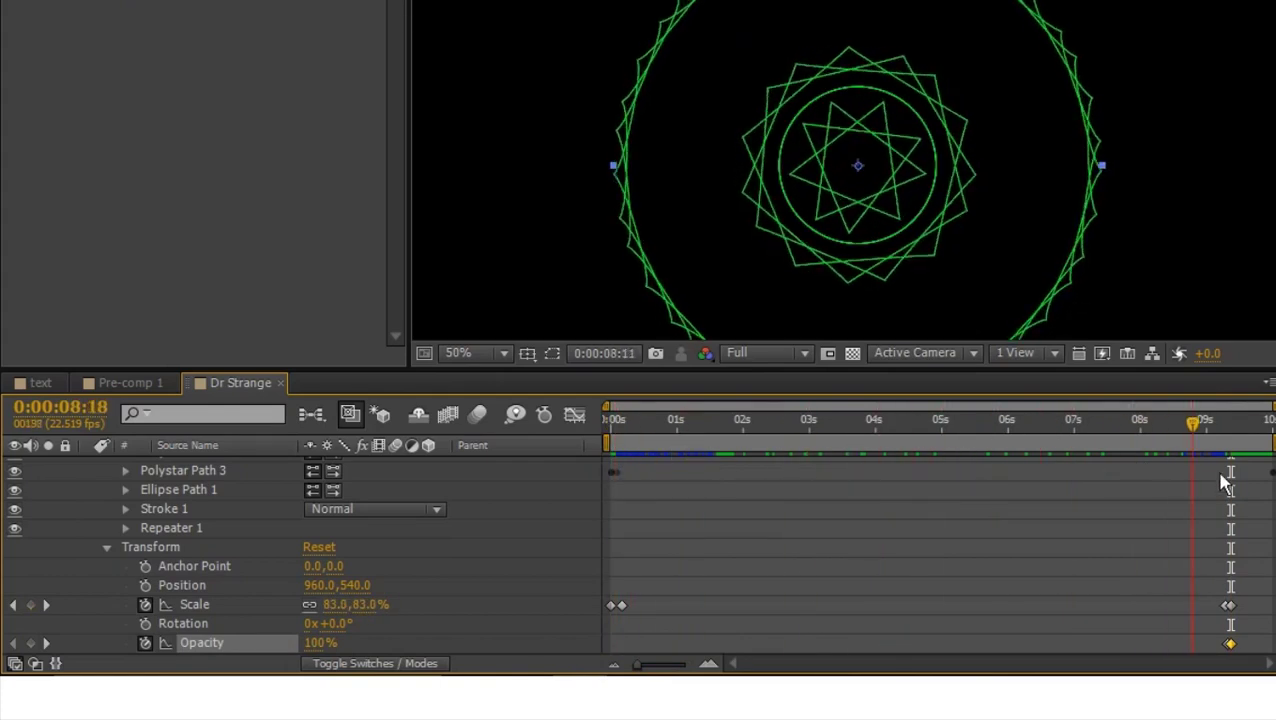
pyautogui.moveTo(1107, 468)
pyautogui.mouseDown()
pyautogui.moveTo(1249, 490)
pyautogui.moveTo(626, 515)
pyautogui.mouseUp()
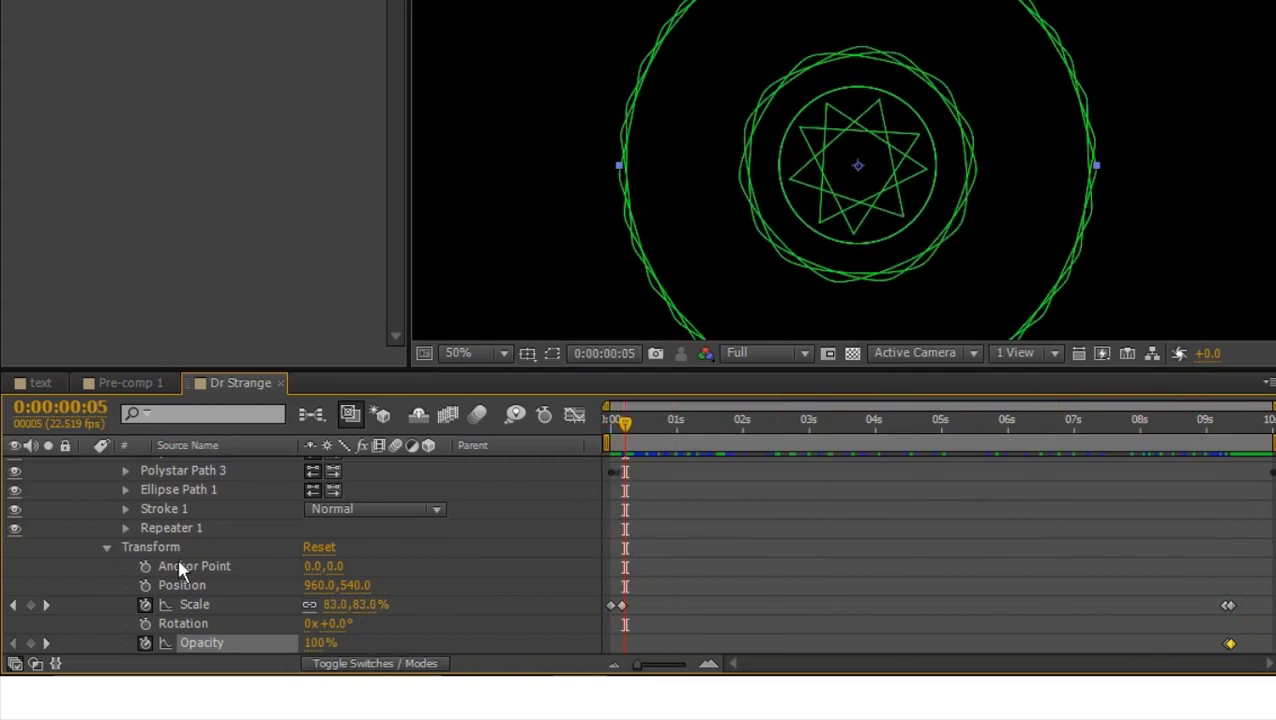
pyautogui.click(106, 548)
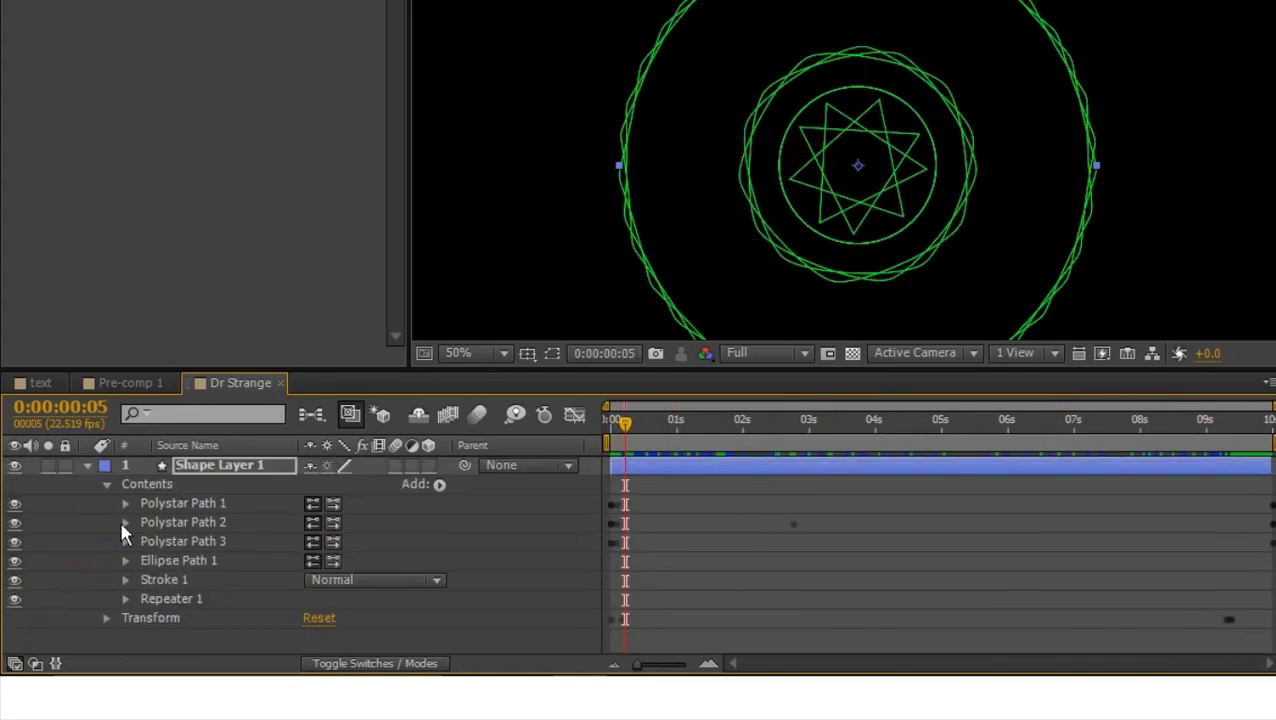
# Search the effects for 'glow' and apply Glow to Shape Layer 1.
pyautogui.click(86, 466)
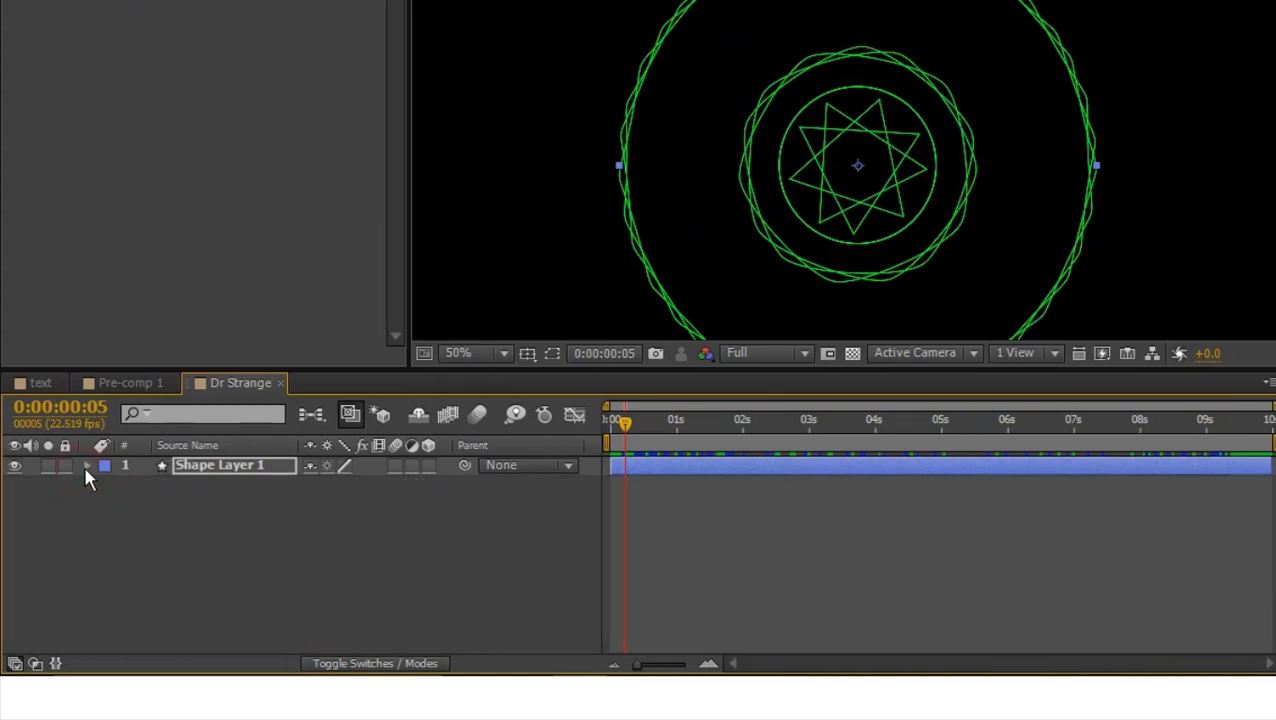
pyautogui.click(234, 514)
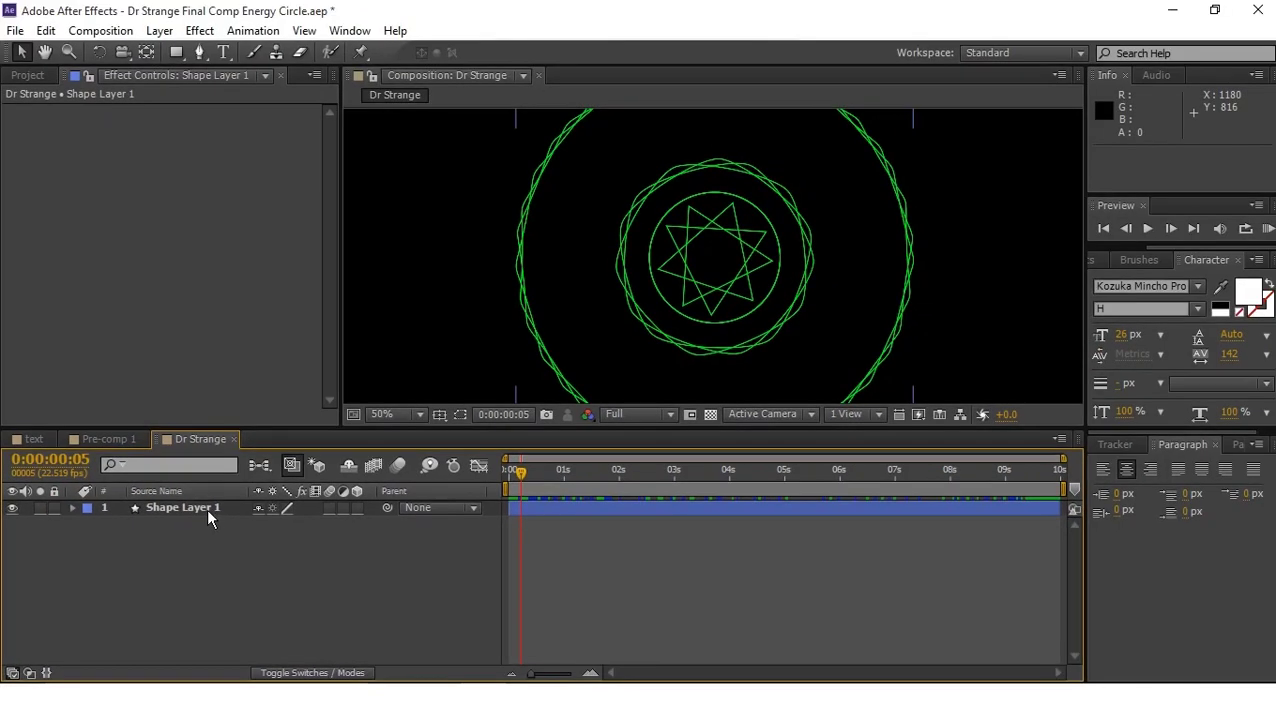
pyautogui.click(206, 510)
pyautogui.click(1091, 261)
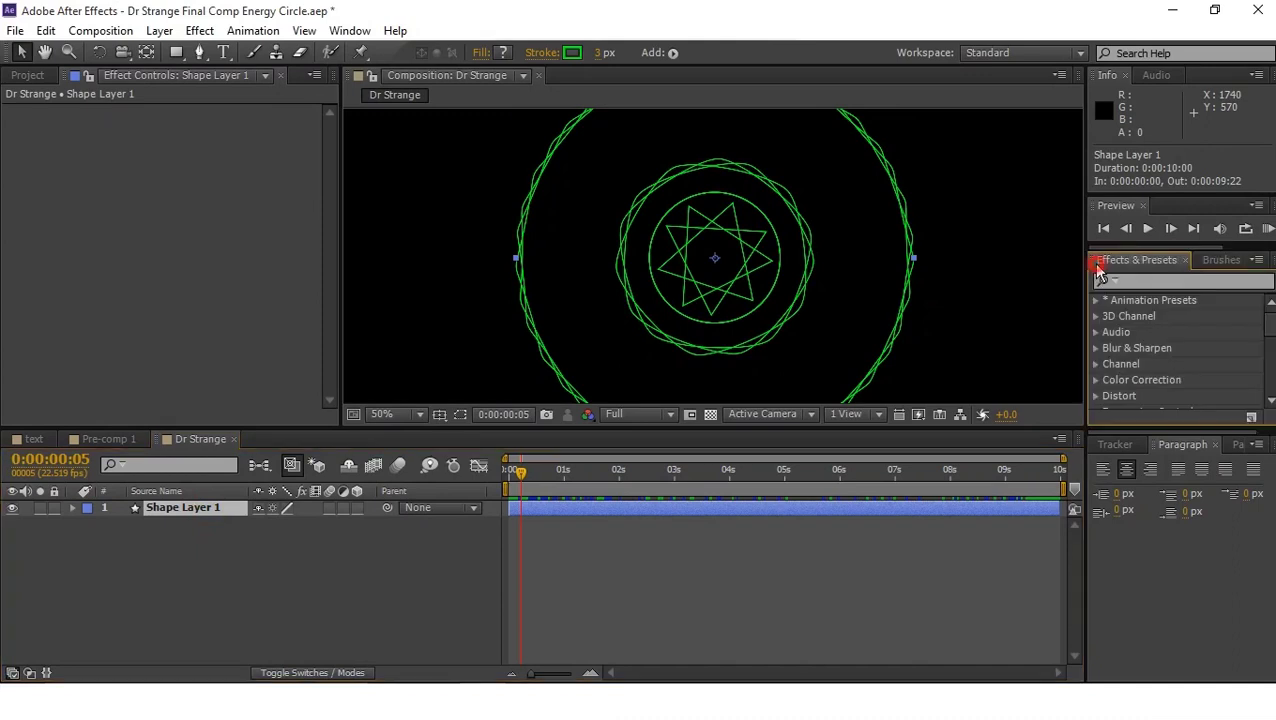
pyautogui.click(1143, 280)
pyautogui.write('glow')
pyautogui.scroll(-1, 1176, 334)
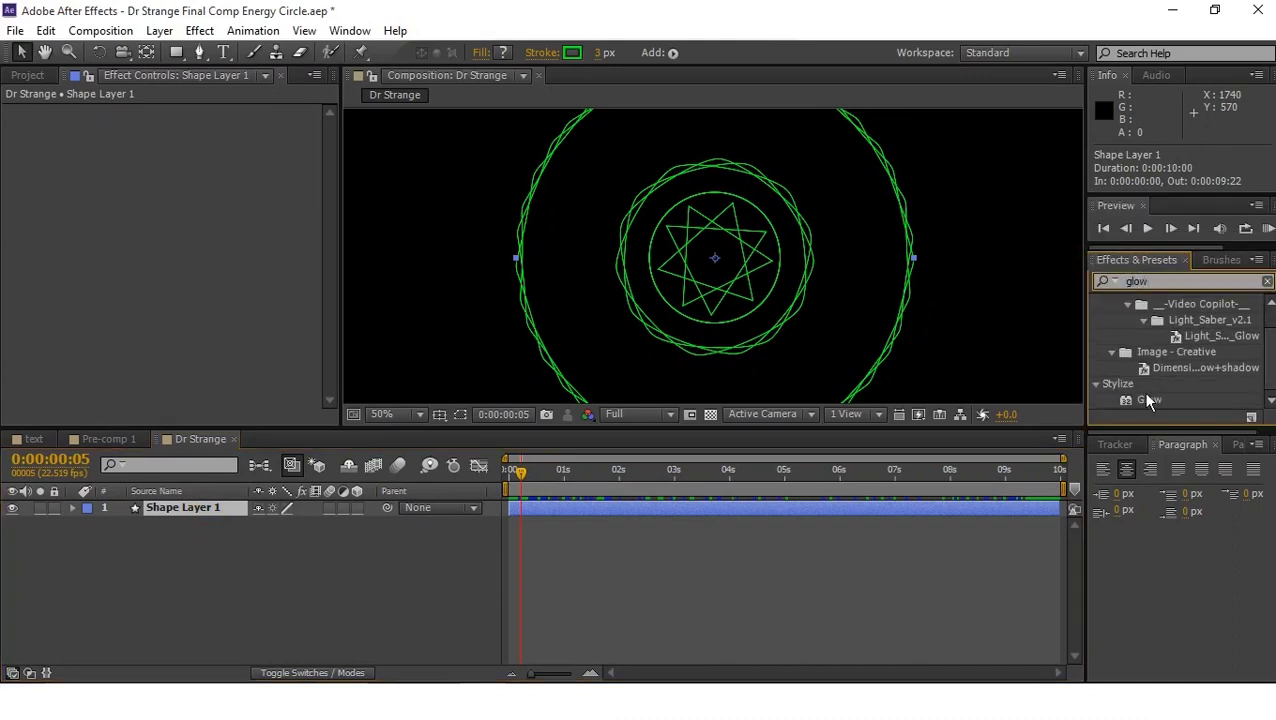
pyautogui.moveTo(1149, 400); pyautogui.dragTo(752, 290)
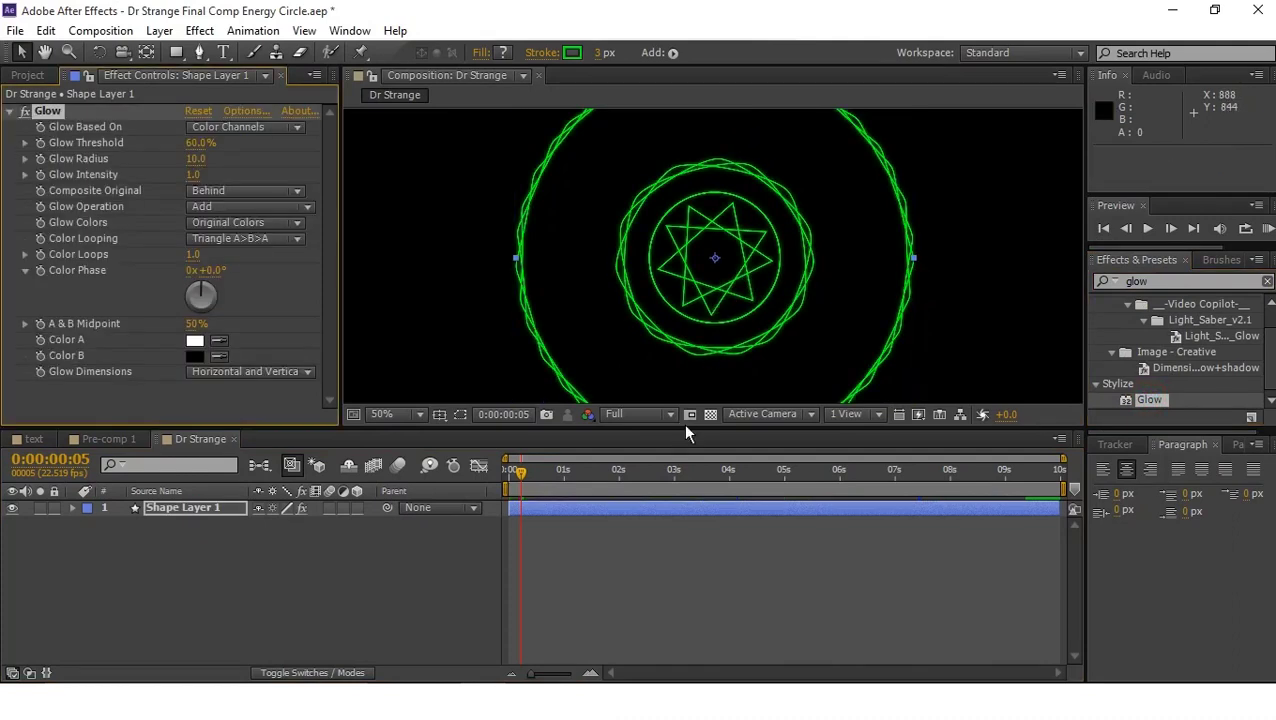
# Resize the composition viewer and set its magnification to Fit.
pyautogui.moveTo(683, 428); pyautogui.dragTo(683, 498)
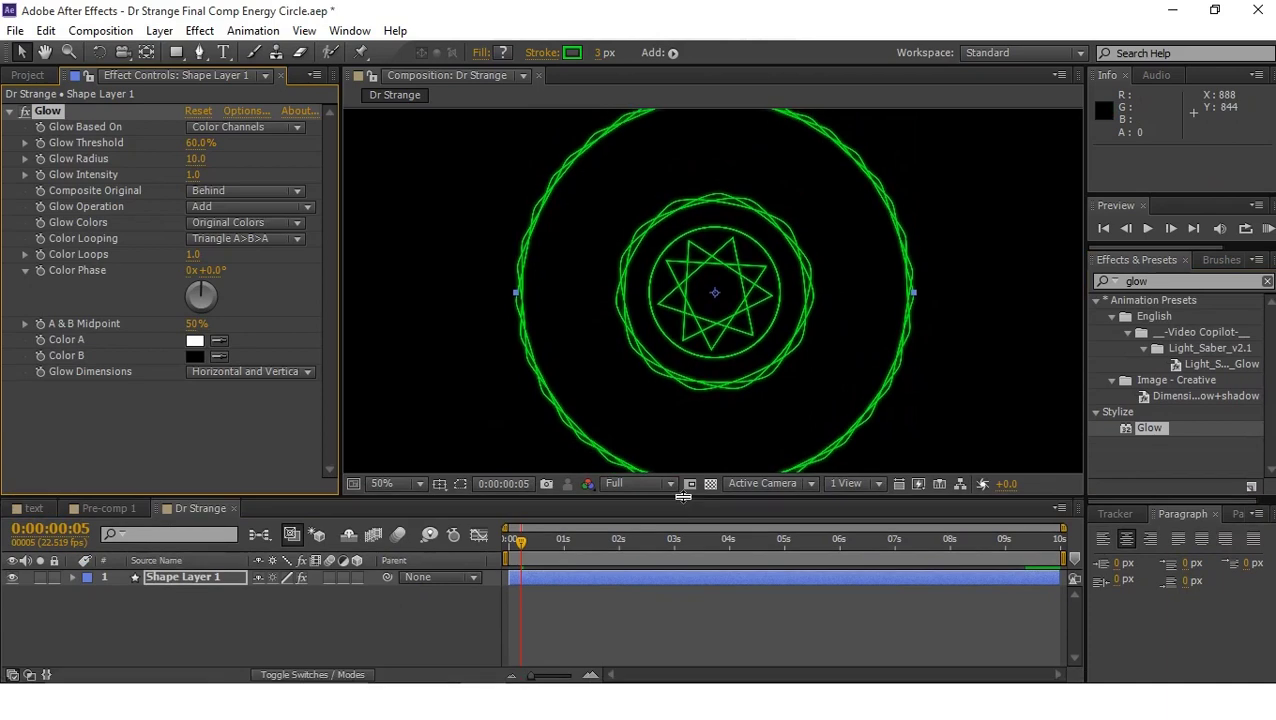
pyautogui.click(396, 484)
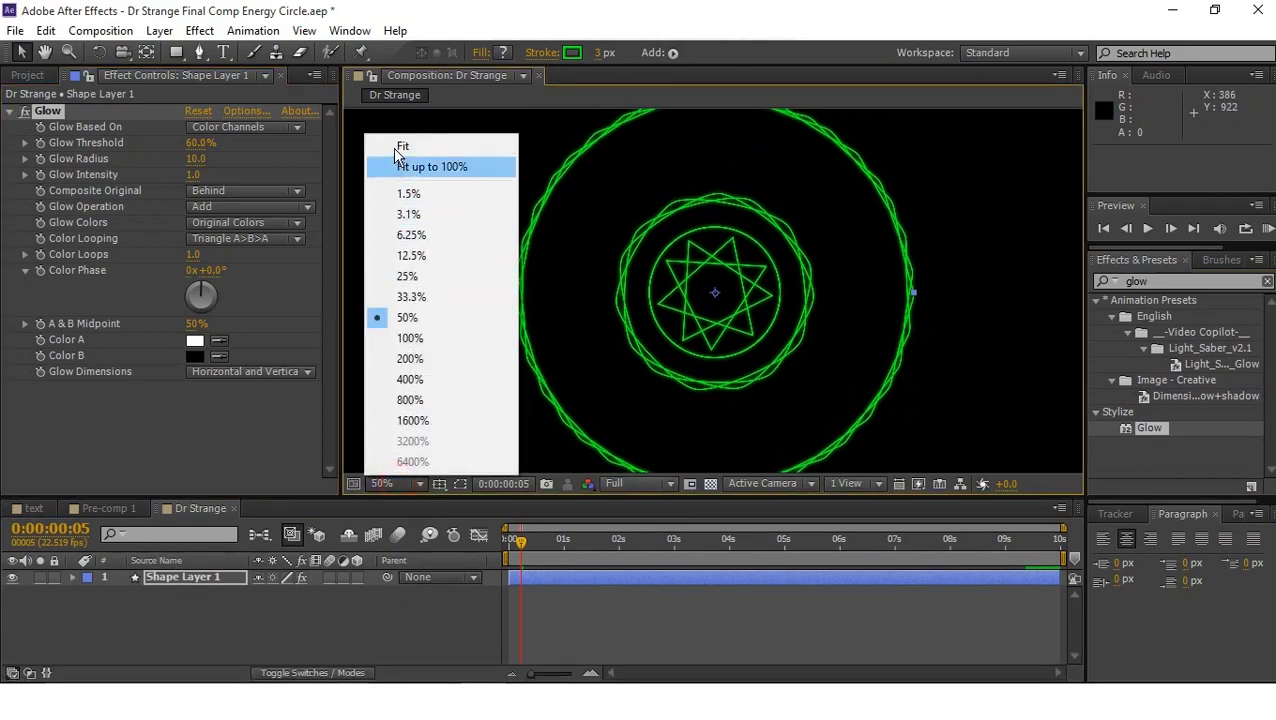
pyautogui.click(405, 147)
pyautogui.click(648, 498)
pyautogui.moveTo(654, 495); pyautogui.dragTo(654, 470)
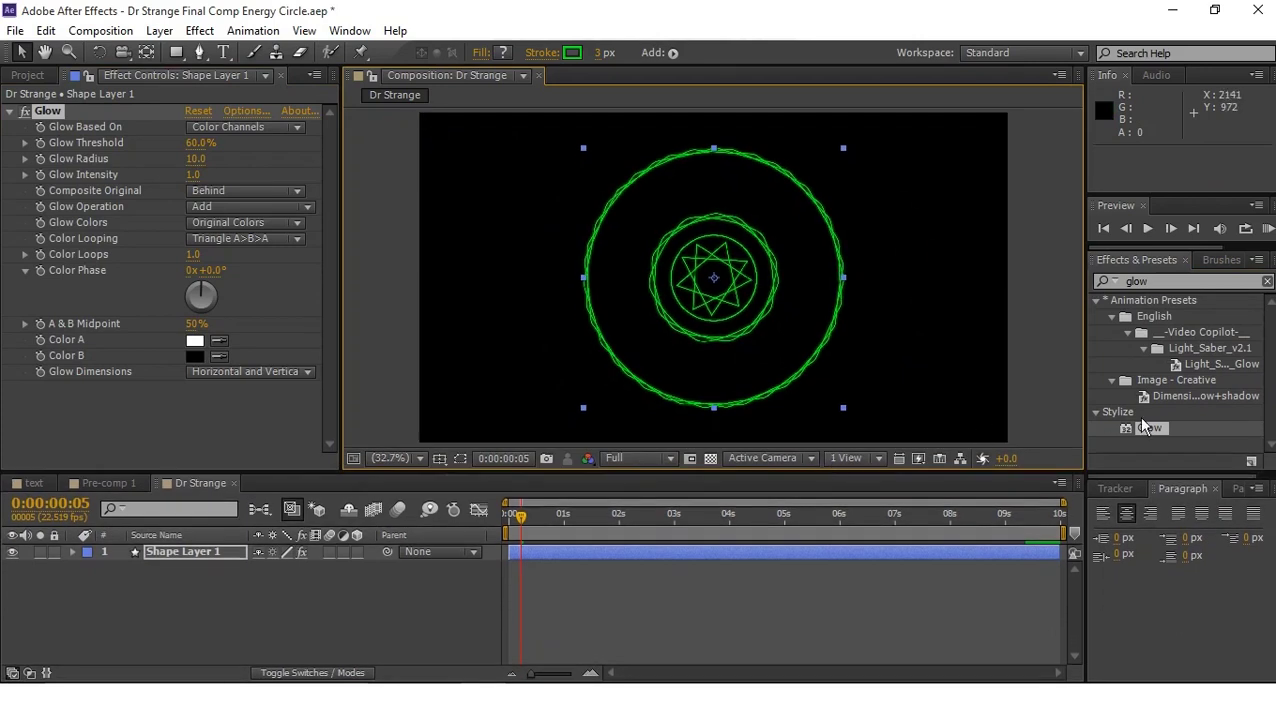
# Add a second Glow with 3.5% threshold, 60 radius and 1.3 intensity.
pyautogui.moveTo(1141, 437); pyautogui.dragTo(663, 300)
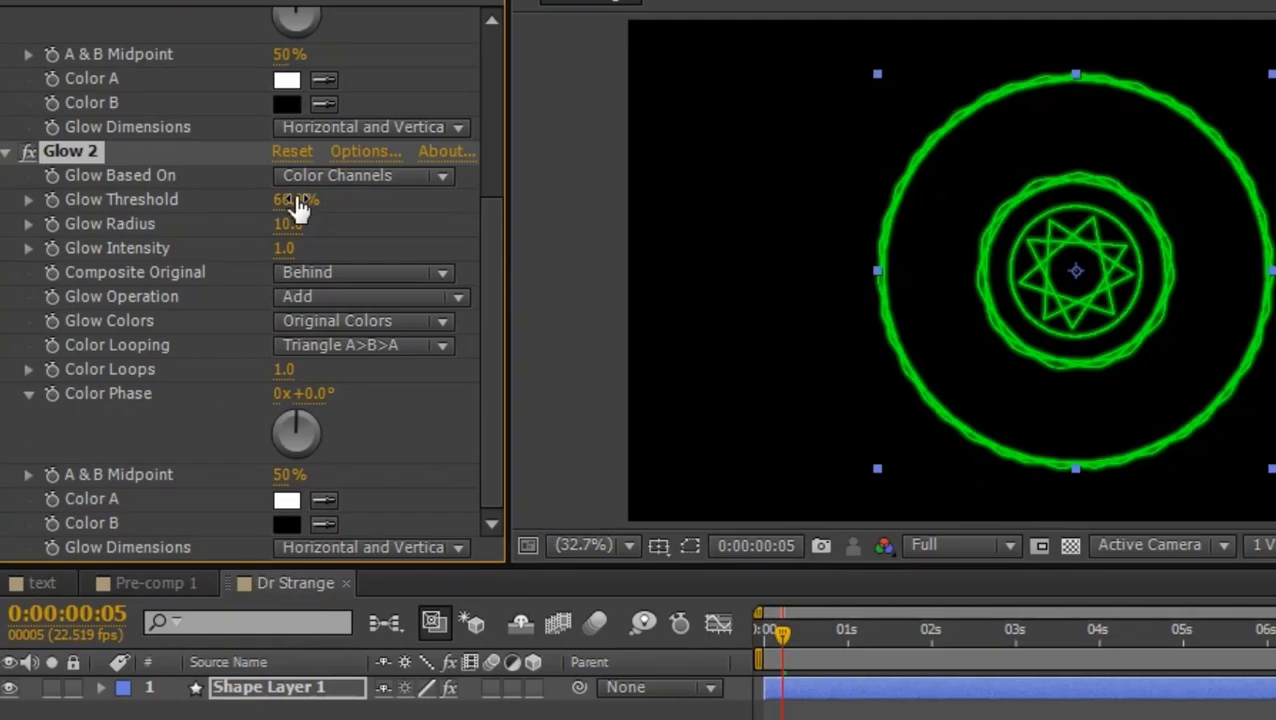
pyautogui.click(197, 231)
pyautogui.write('3.5')
pyautogui.press('Return')
pyautogui.click(288, 226)
pyautogui.write('60')
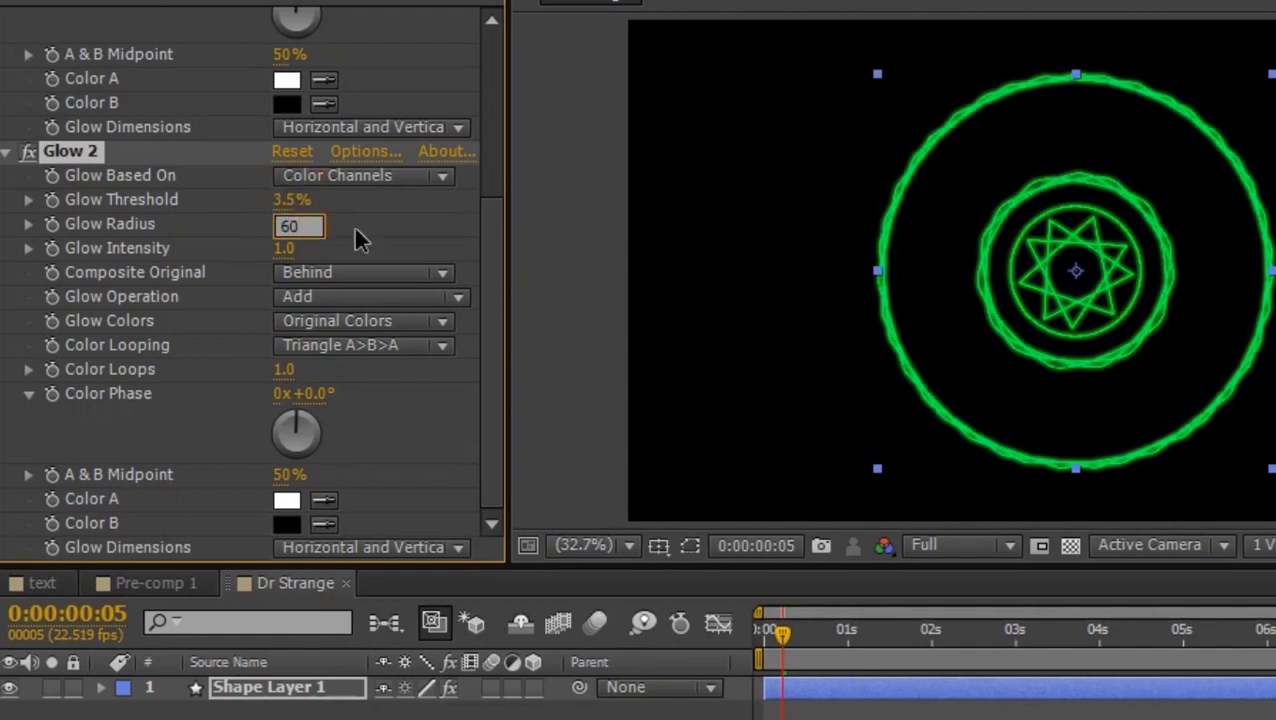
pyautogui.press('Return')
pyautogui.click(286, 248)
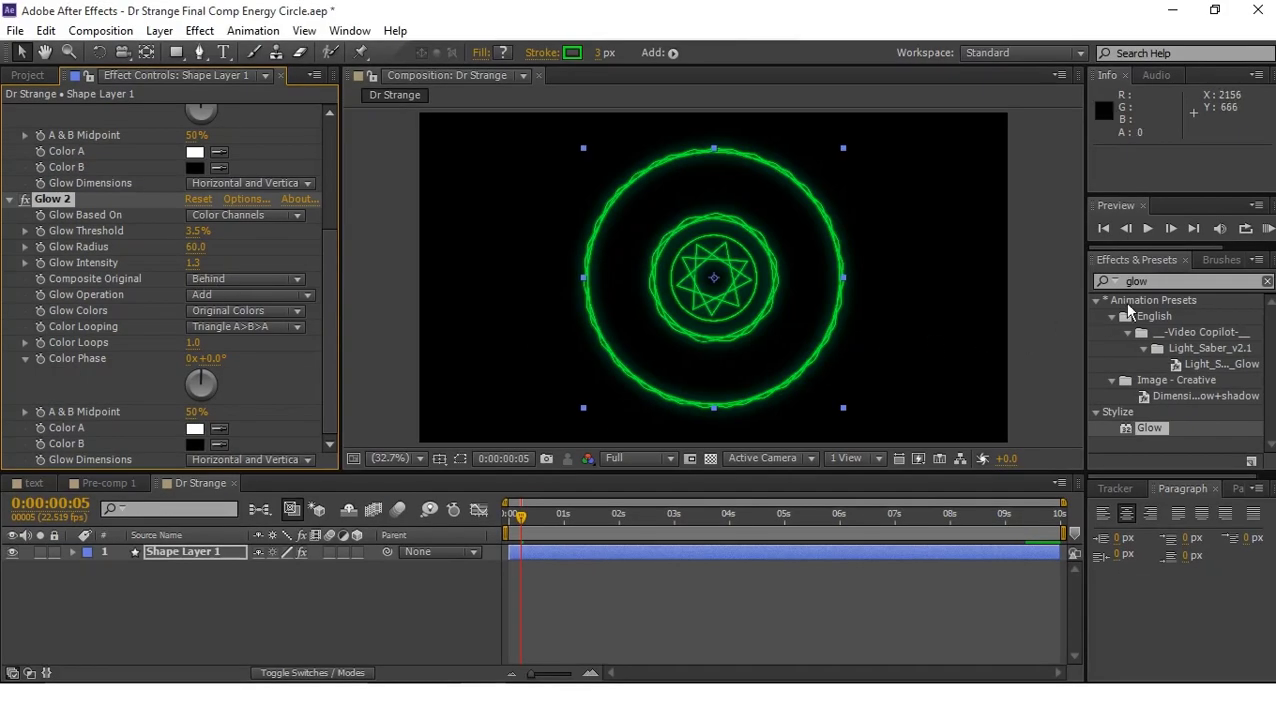
pyautogui.doubleClick(1167, 279)
pyautogui.write('ca')
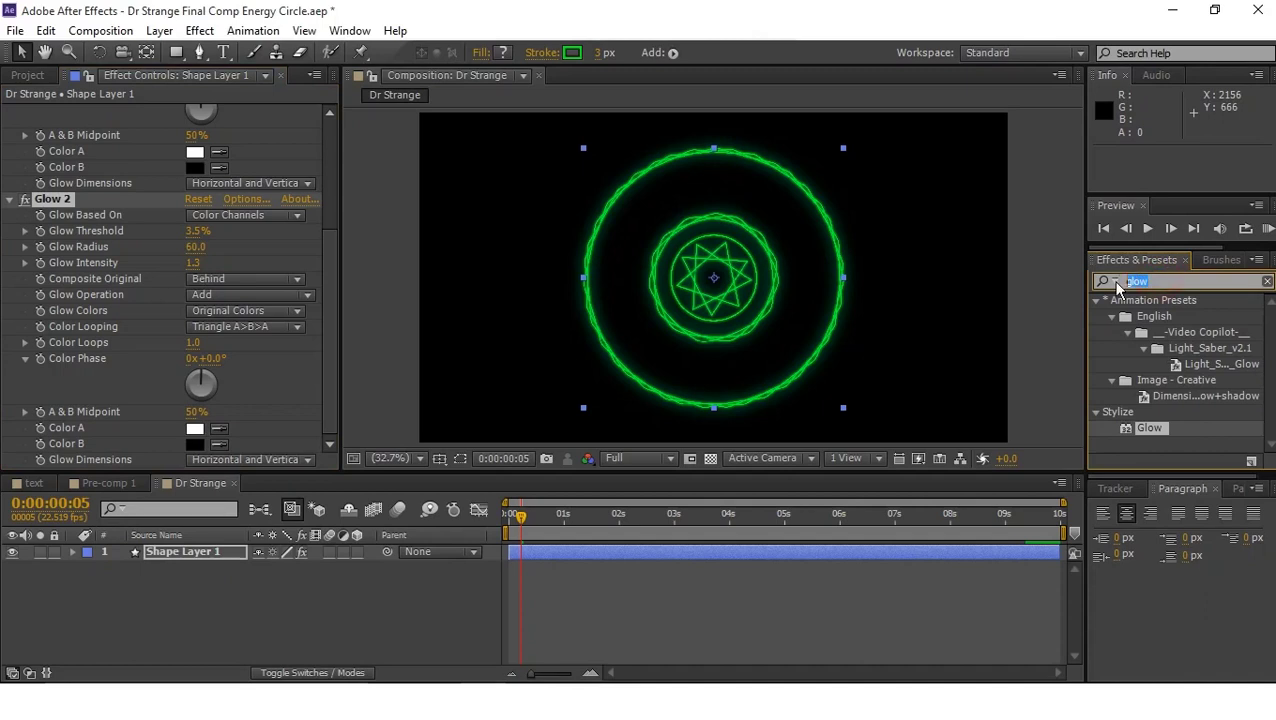
pyautogui.write('mera')
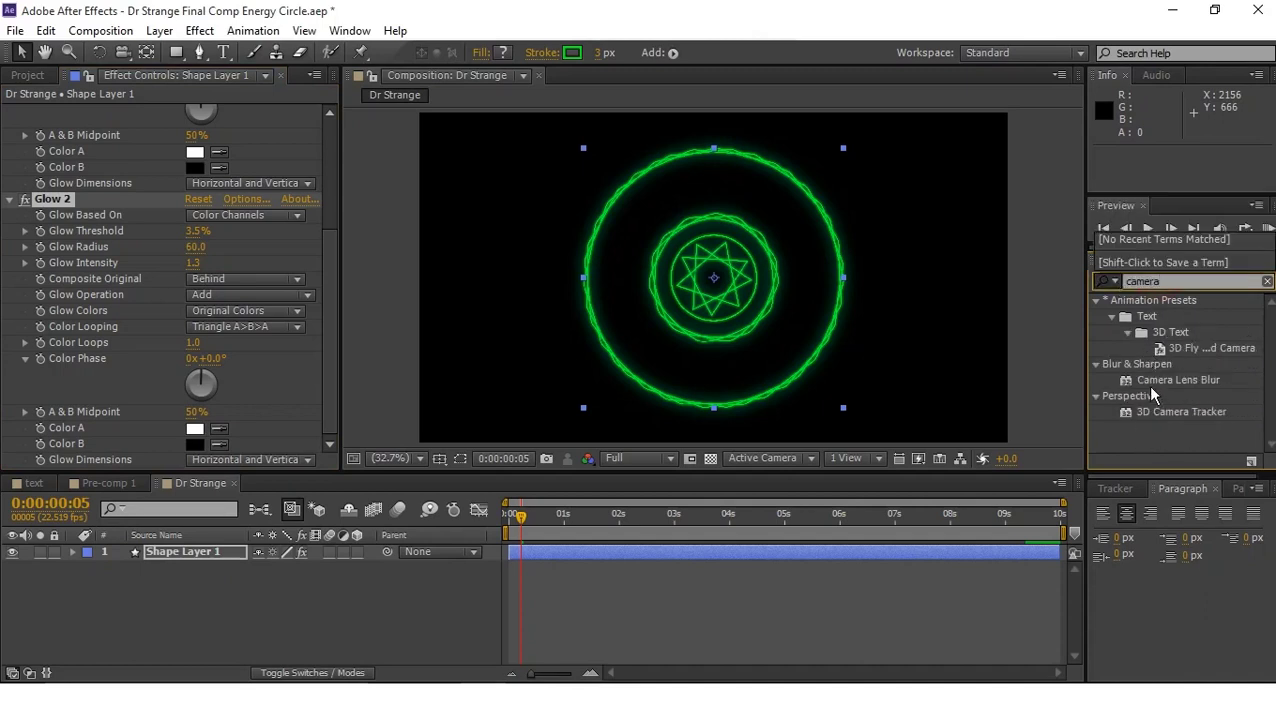
# Apply Camera Lens Blur with blur radius 30 and collapse all the effect settings.
pyautogui.moveTo(1150, 381); pyautogui.dragTo(685, 277)
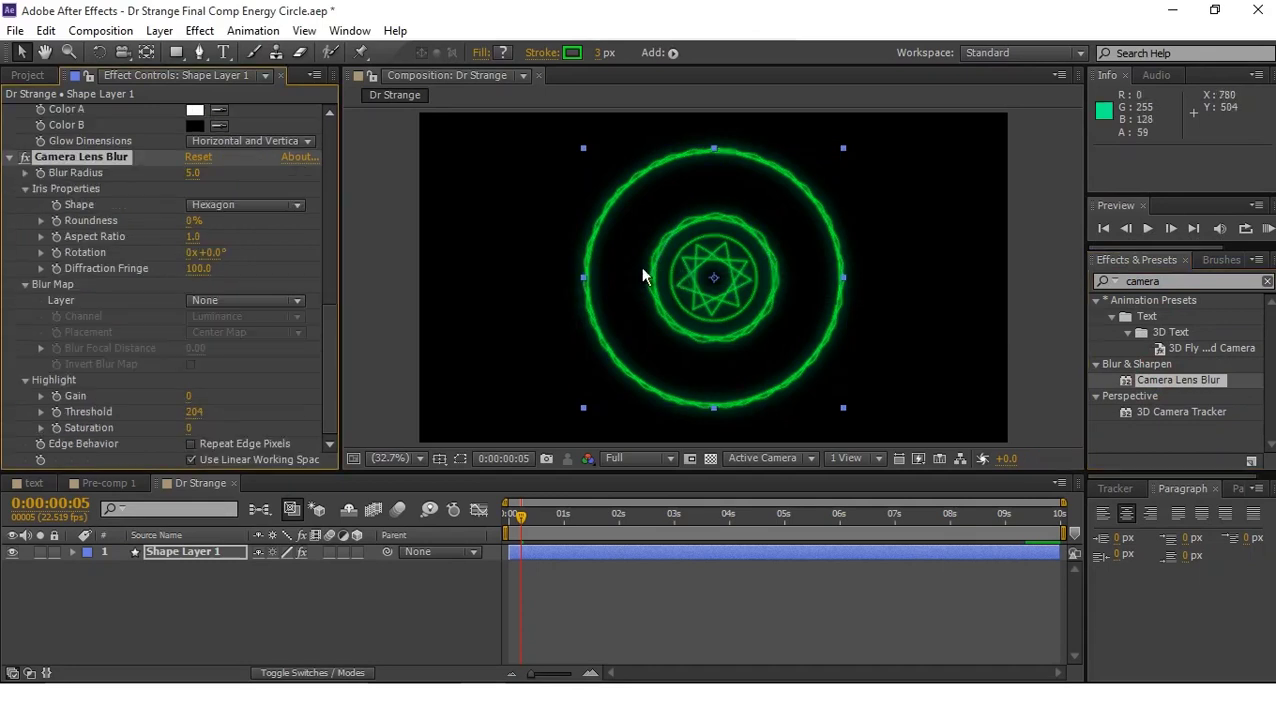
pyautogui.click(195, 175)
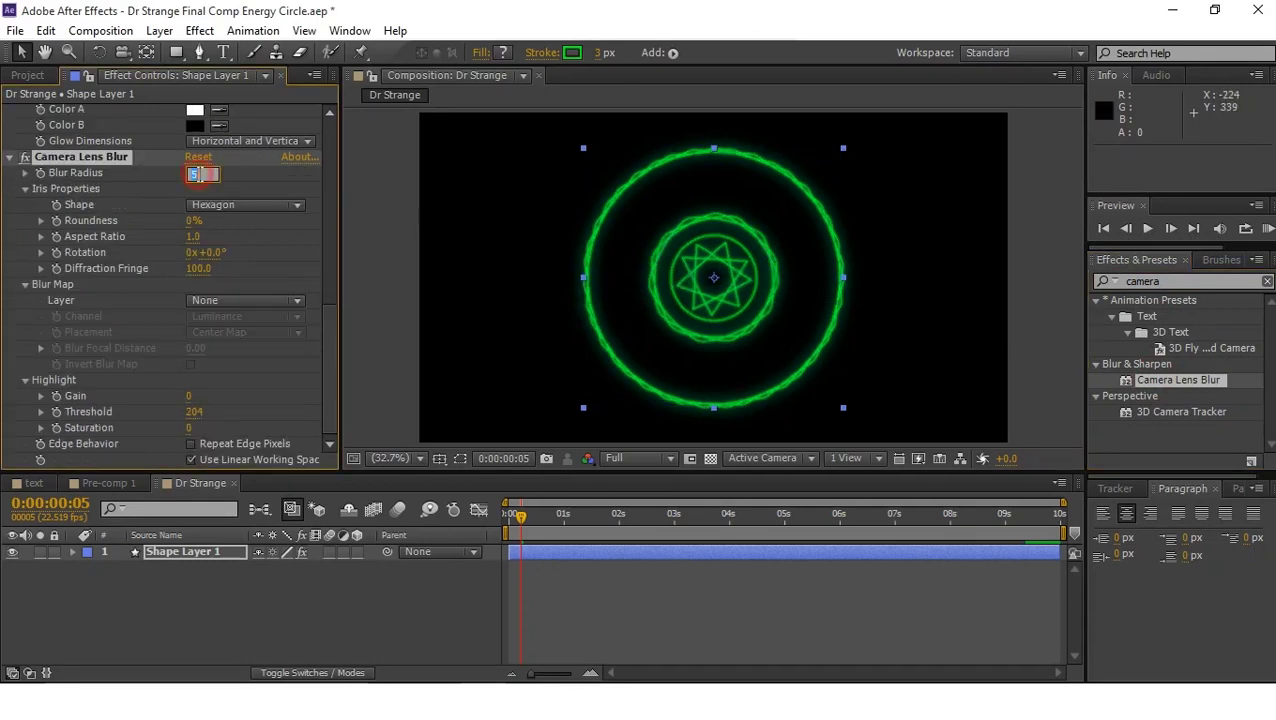
pyautogui.write('30')
pyautogui.press('Return')
pyautogui.click(10, 160)
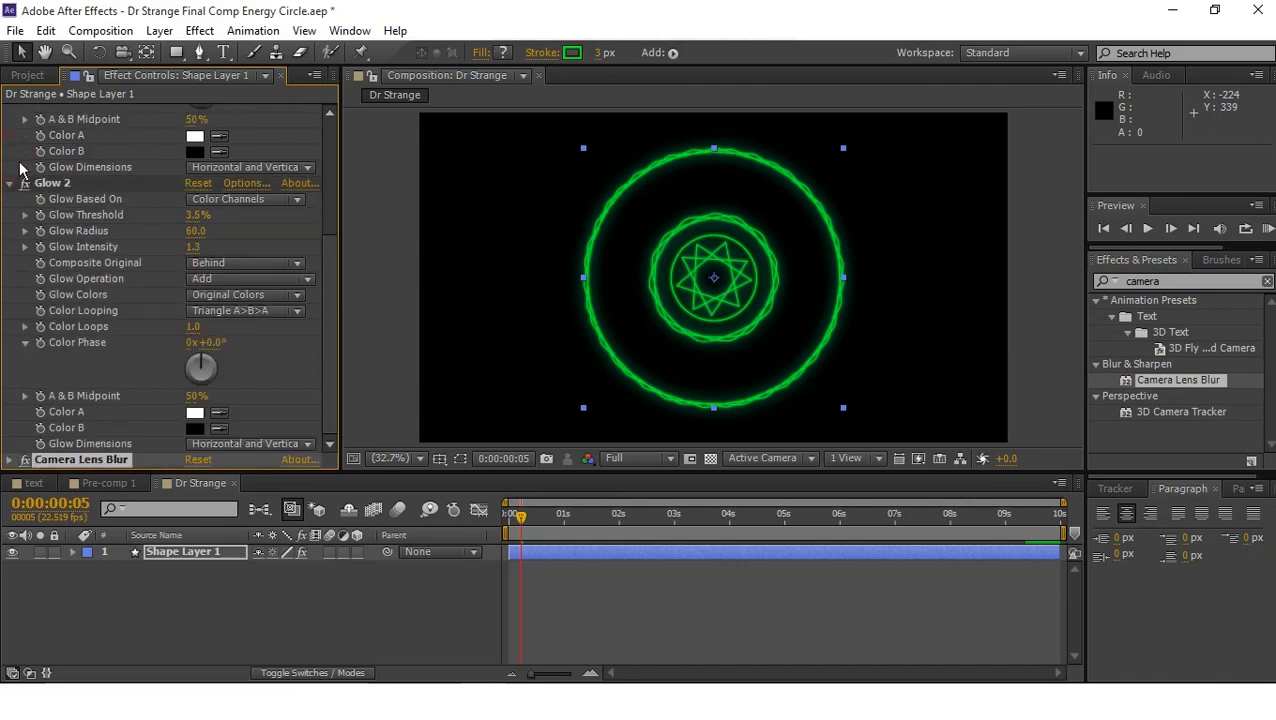
pyautogui.click(9, 184)
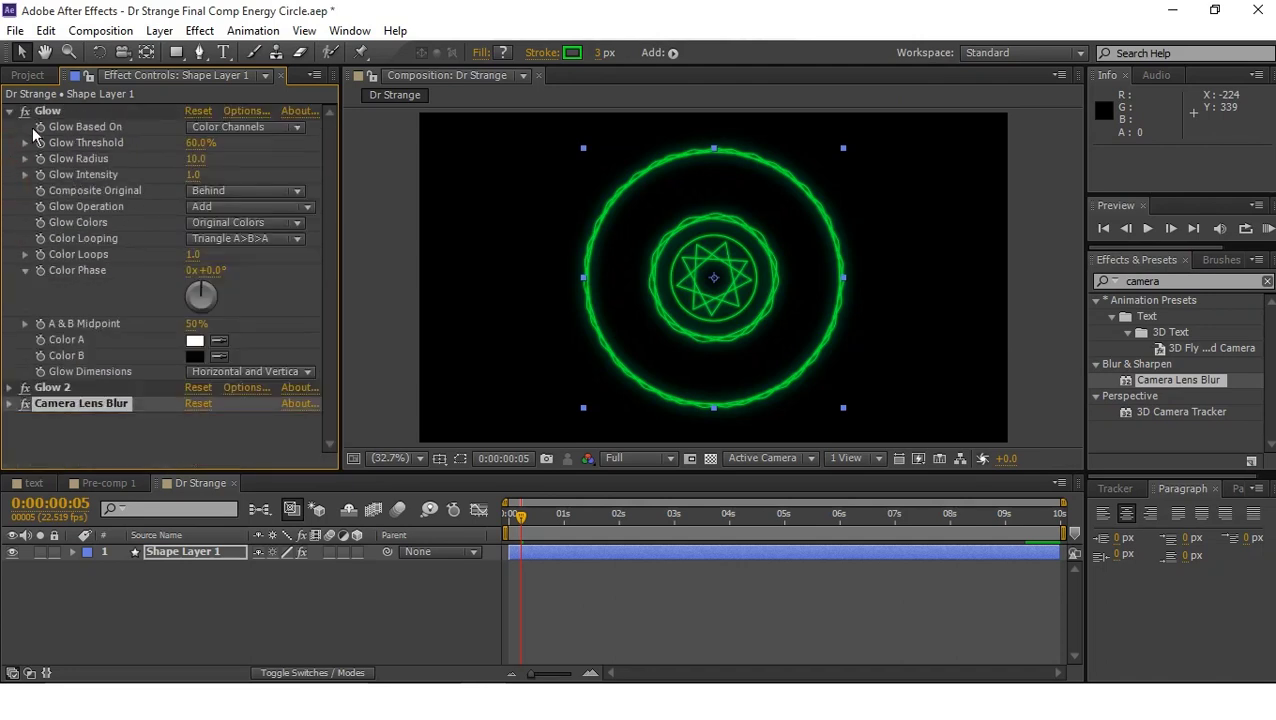
pyautogui.click(10, 112)
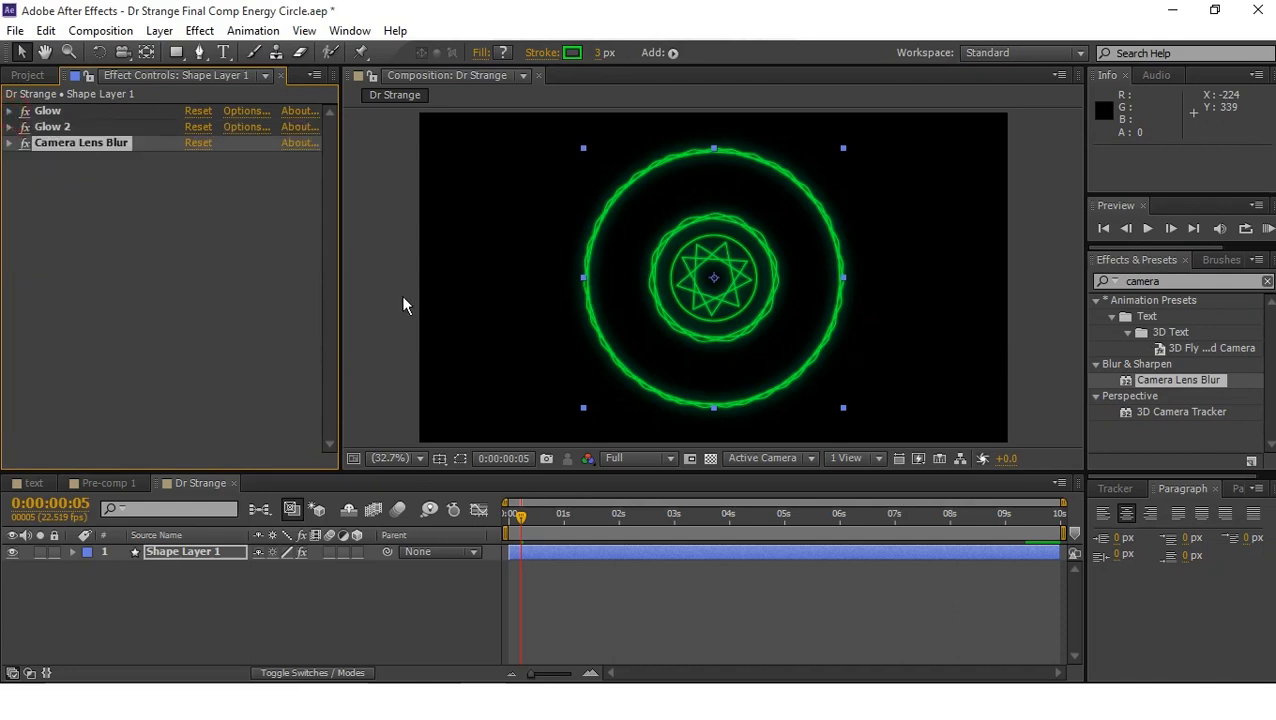
pyautogui.click(311, 603)
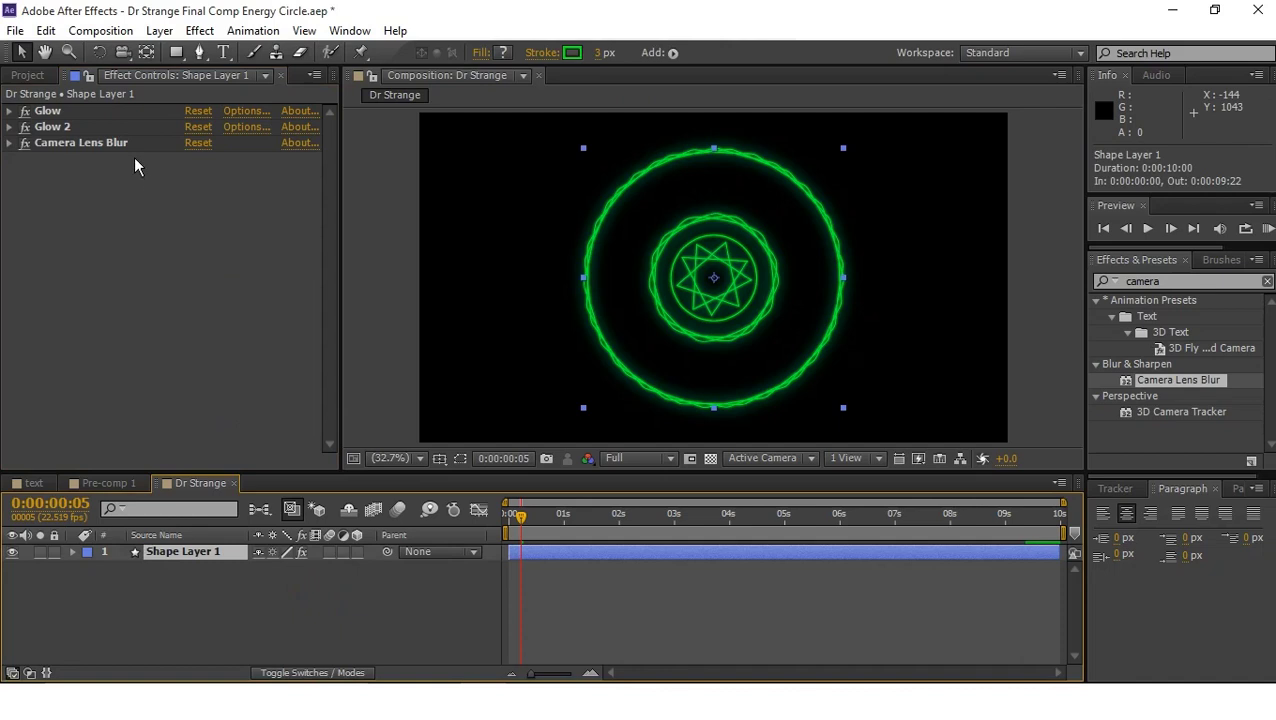
# Create a new composition named TEXTS.
pyautogui.click(98, 31)
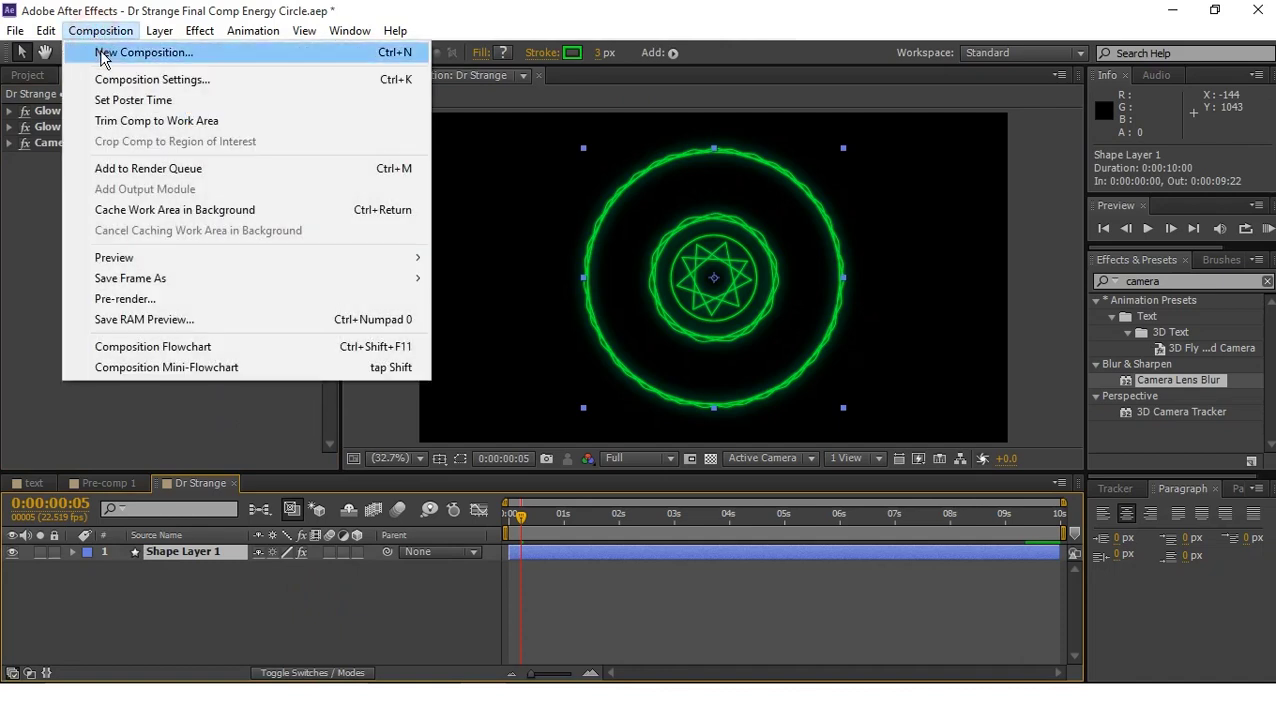
pyautogui.click(104, 56)
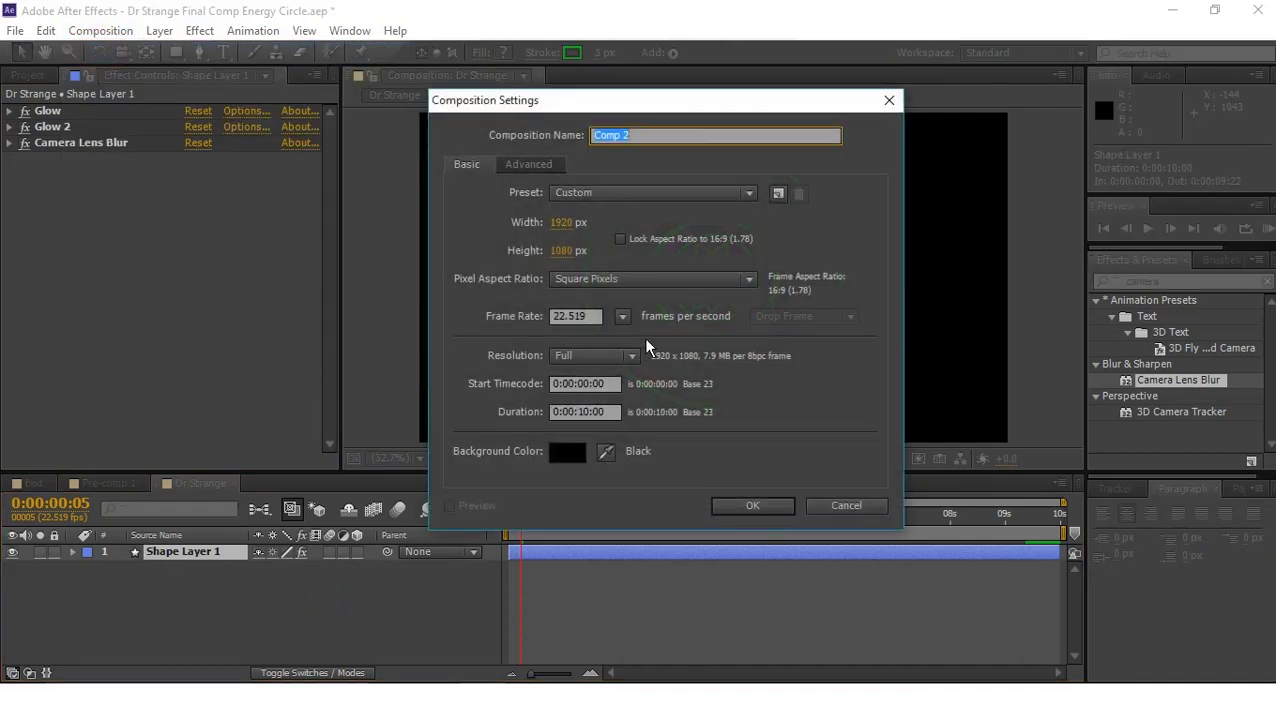
pyautogui.write('TEXTS')
pyautogui.click(763, 506)
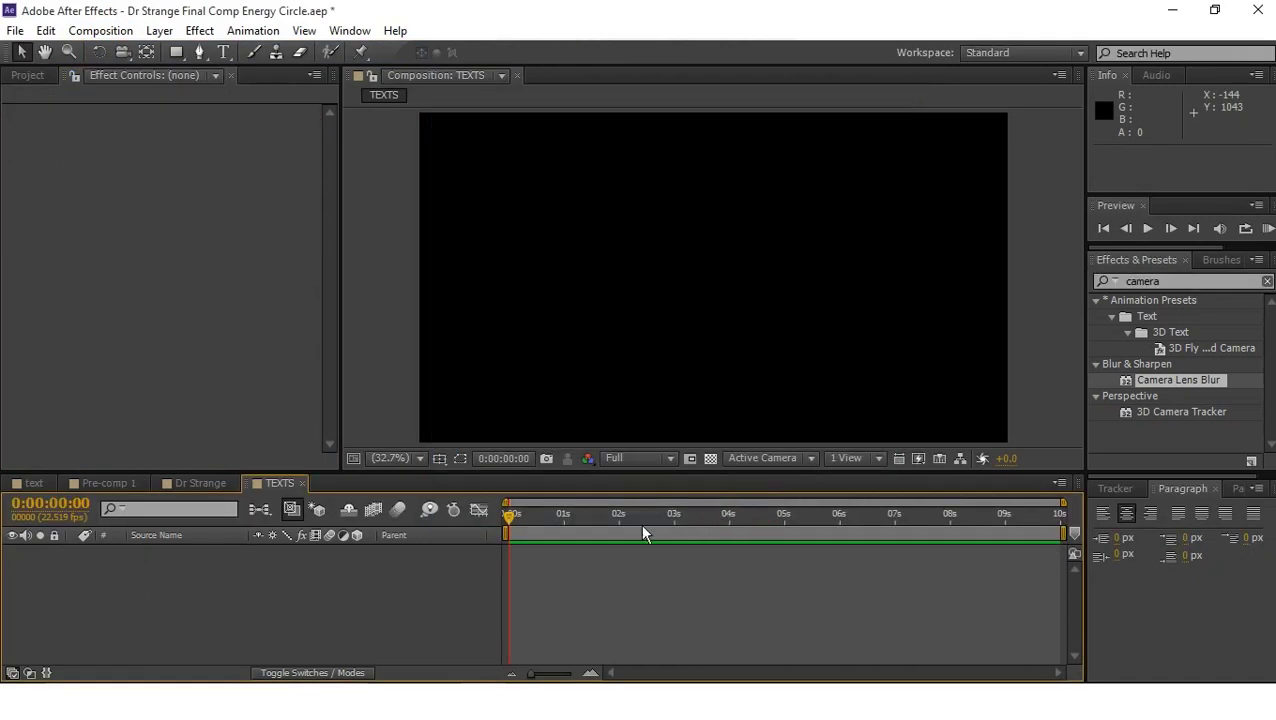
# Create a white solid named 'White line' and mask it to a thin horizontal strip.
pyautogui.press('q')
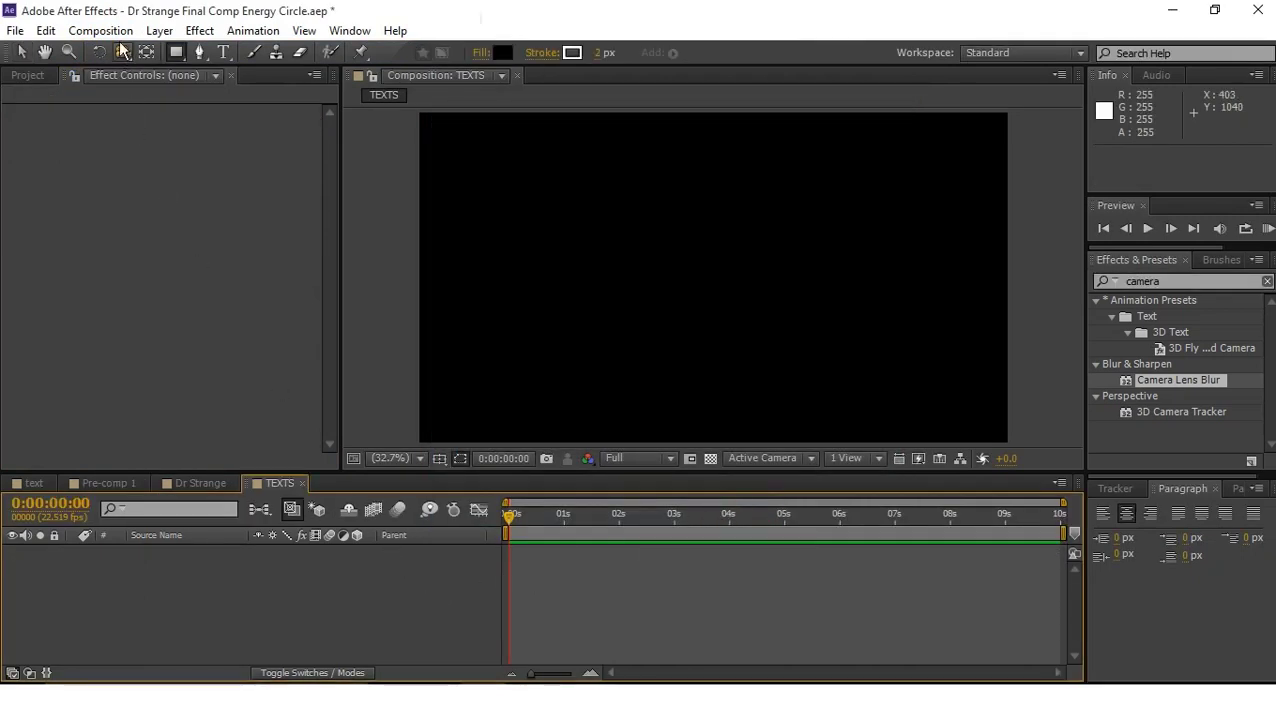
pyautogui.click(159, 30)
pyautogui.click(159, 30)
pyautogui.click(159, 30)
pyautogui.moveTo(168, 50)
pyautogui.click(546, 69)
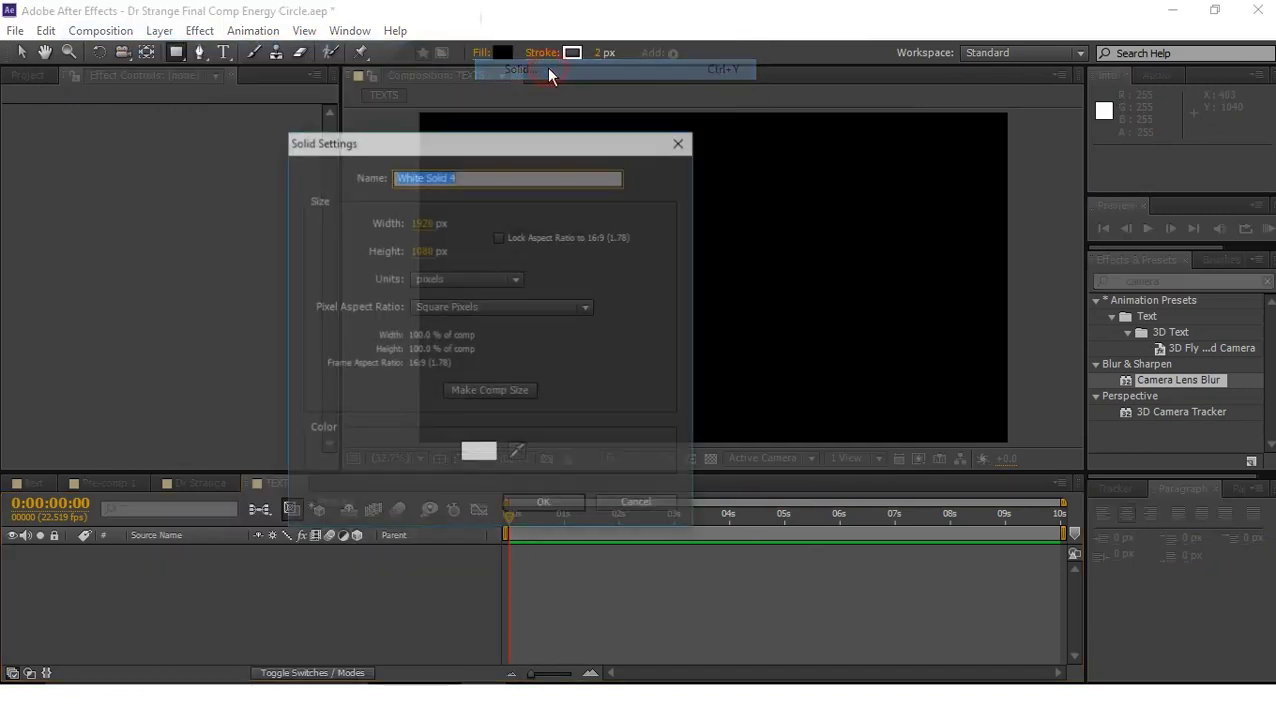
pyautogui.write('W')
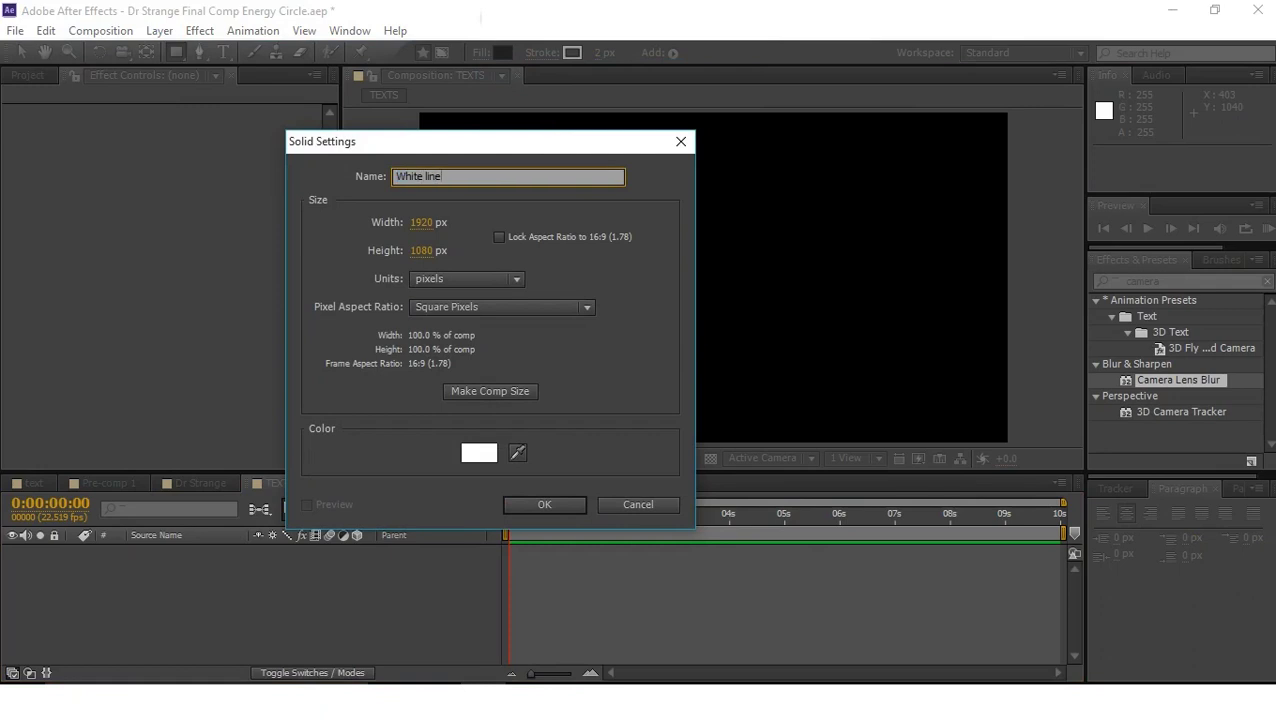
pyautogui.click(531, 502)
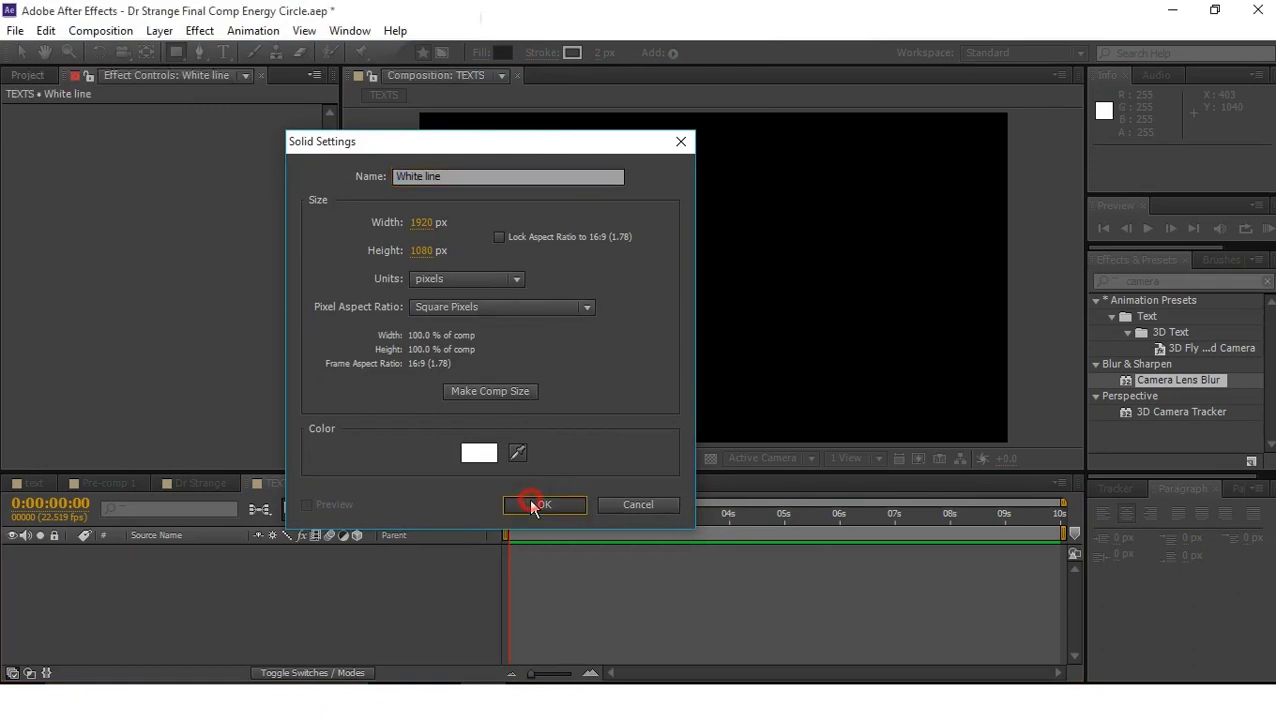
pyautogui.click(175, 52)
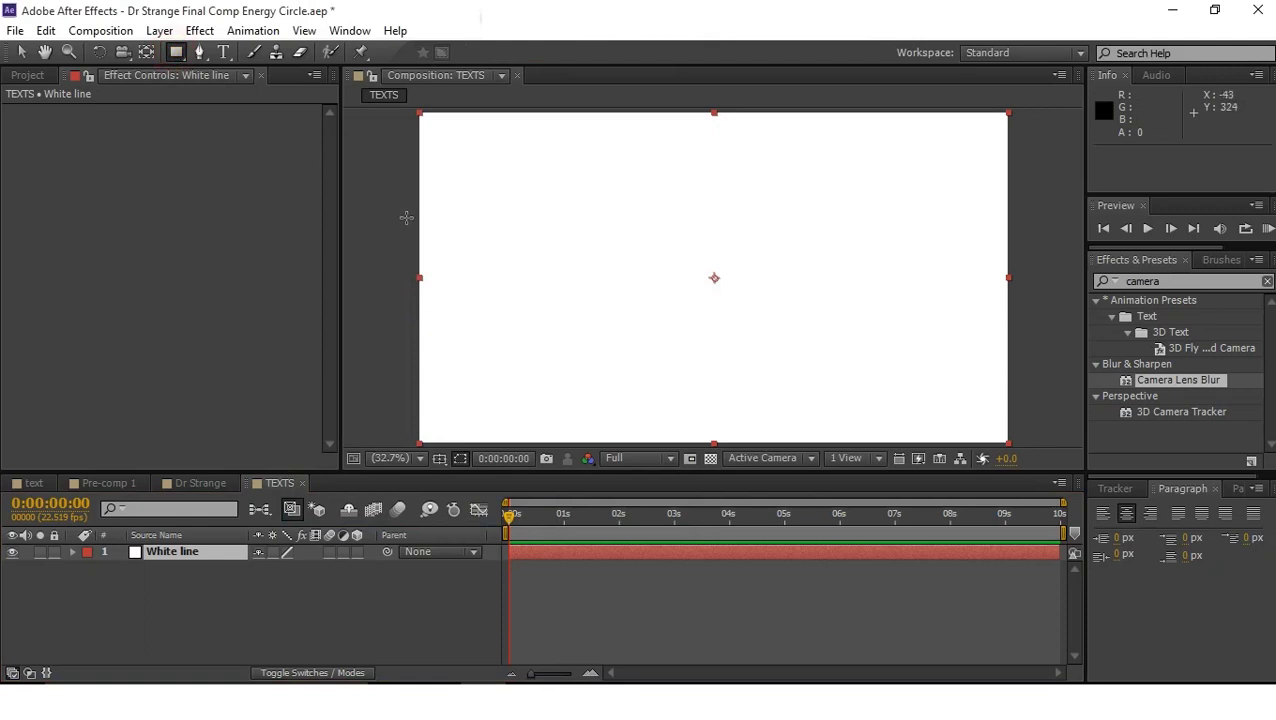
pyautogui.moveTo(403, 228); pyautogui.dragTo(1019, 228)
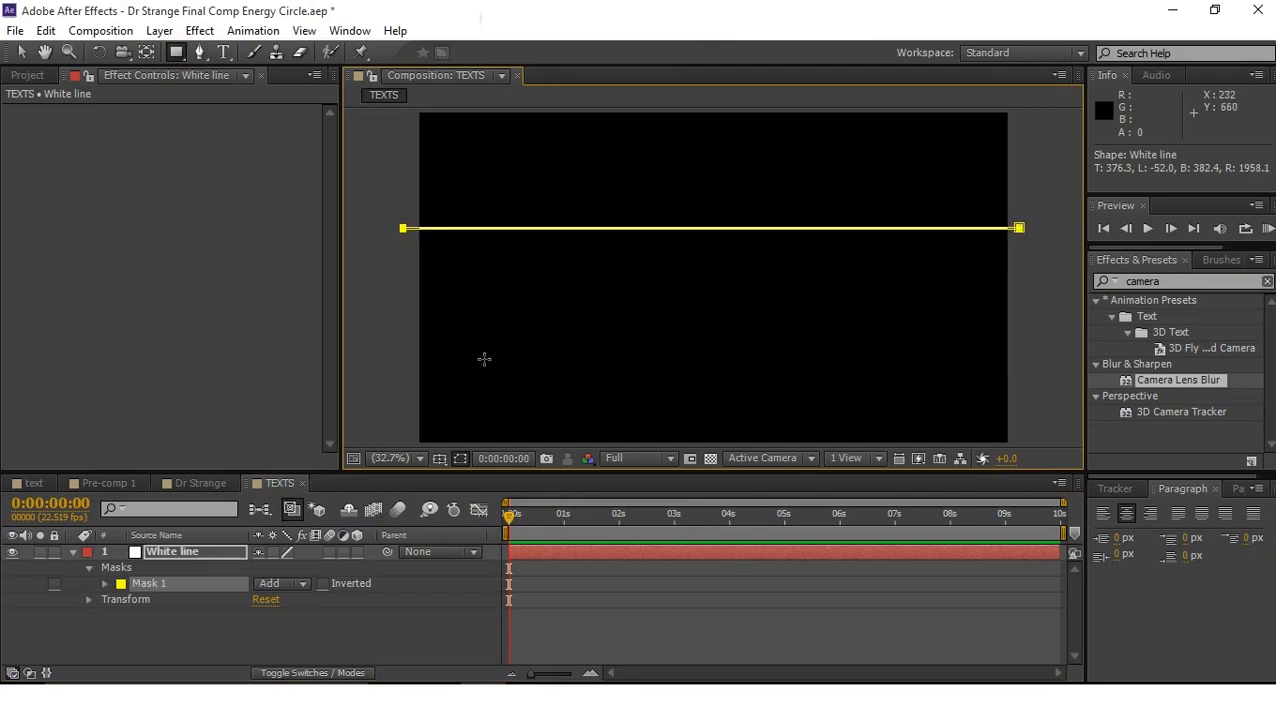
# Hide the mask outline, duplicate the White line layer, and nudge the copy slightly down.
pyautogui.click(460, 459)
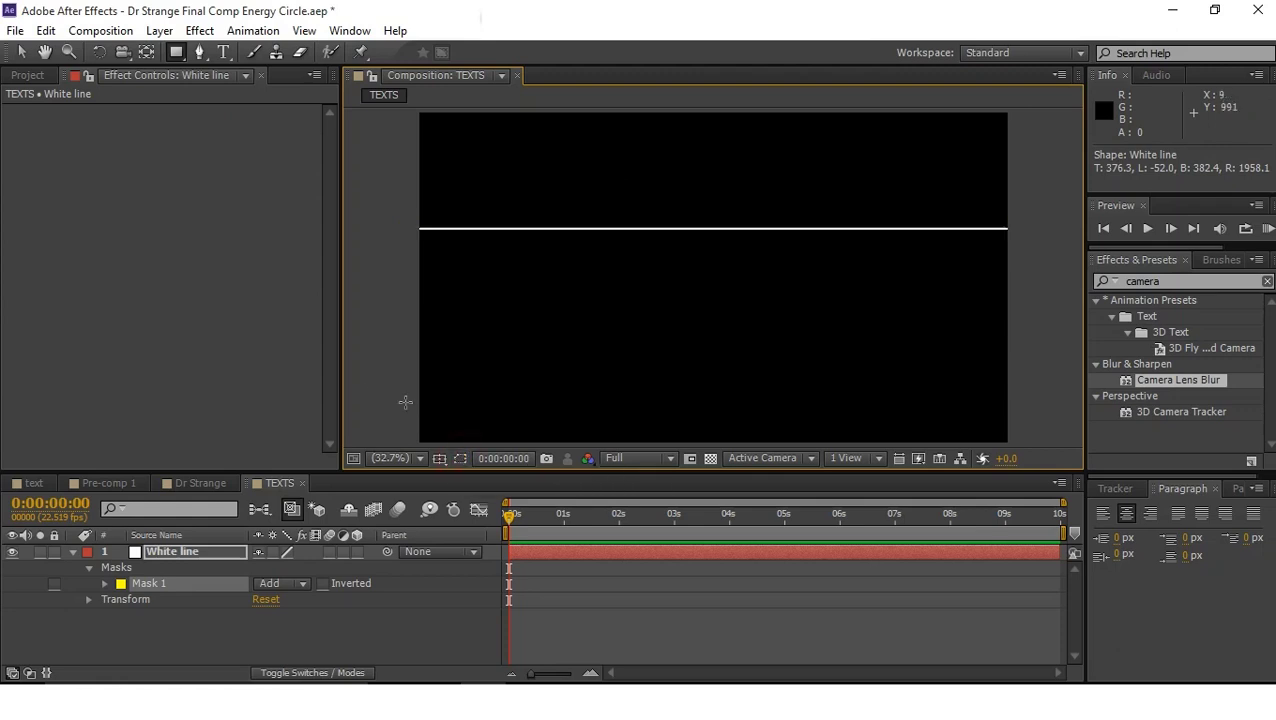
pyautogui.click(21, 52)
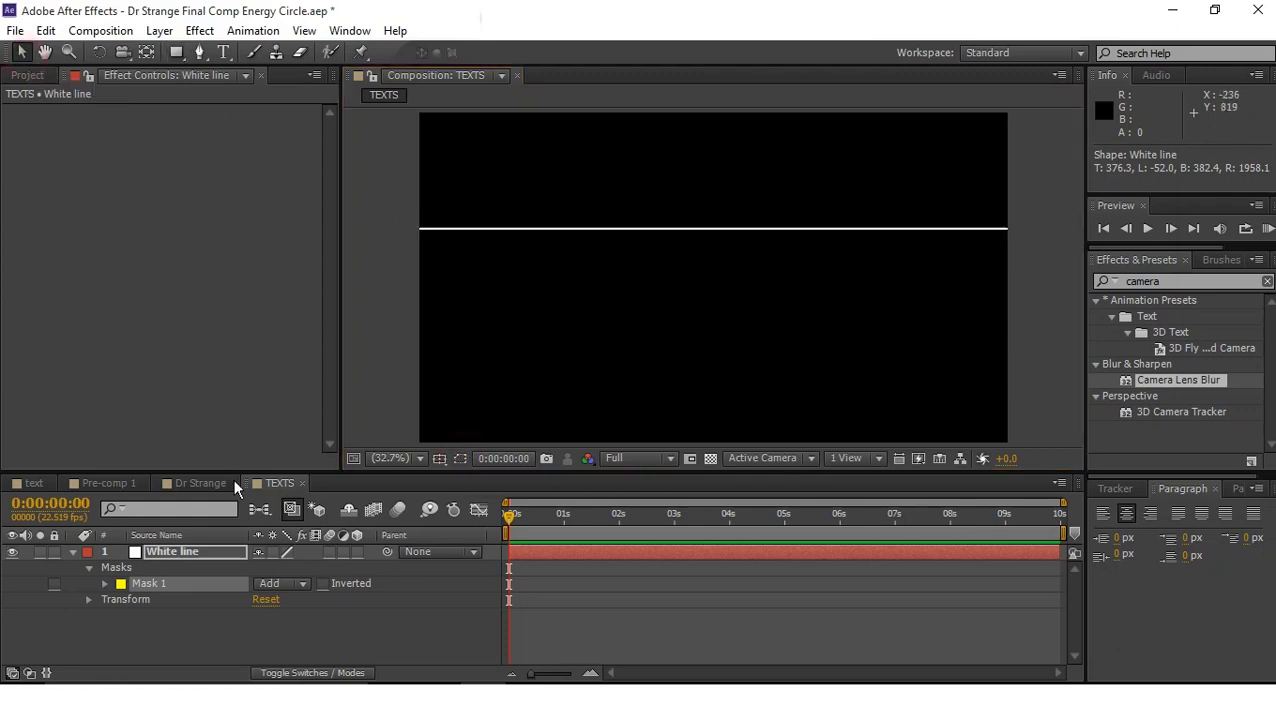
pyautogui.click(238, 553)
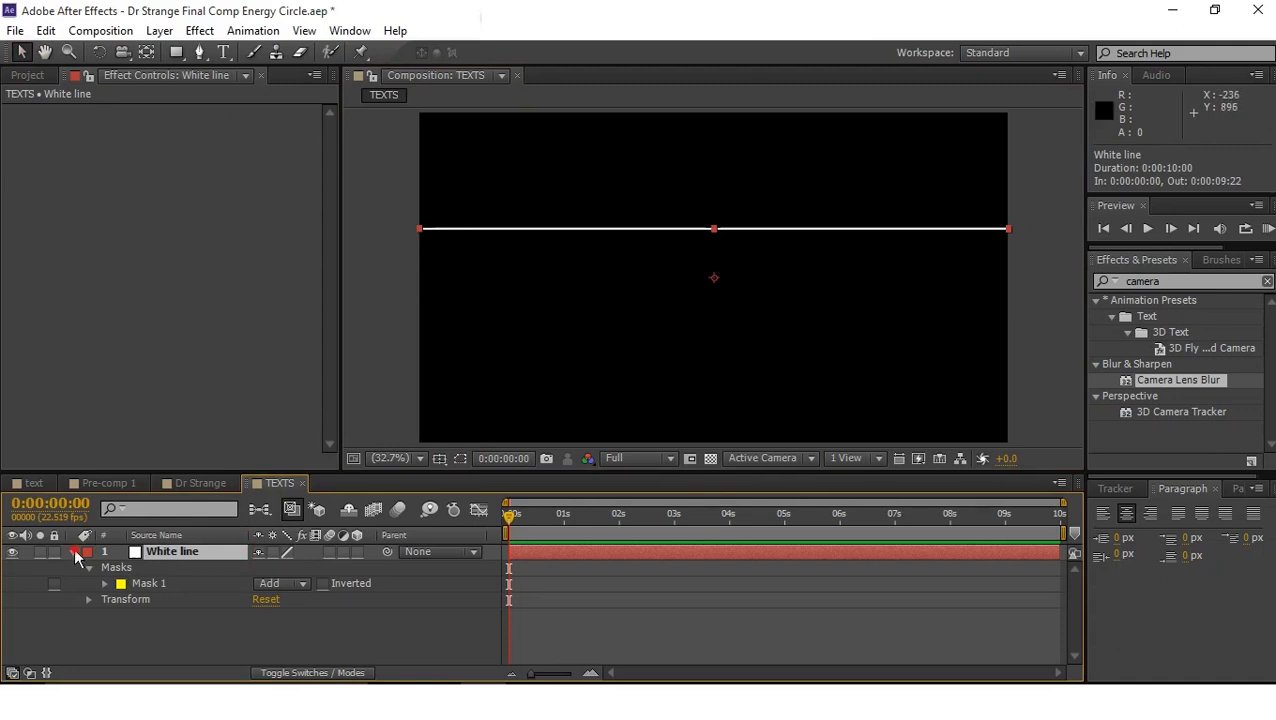
pyautogui.click(75, 553)
pyautogui.click(50, 30)
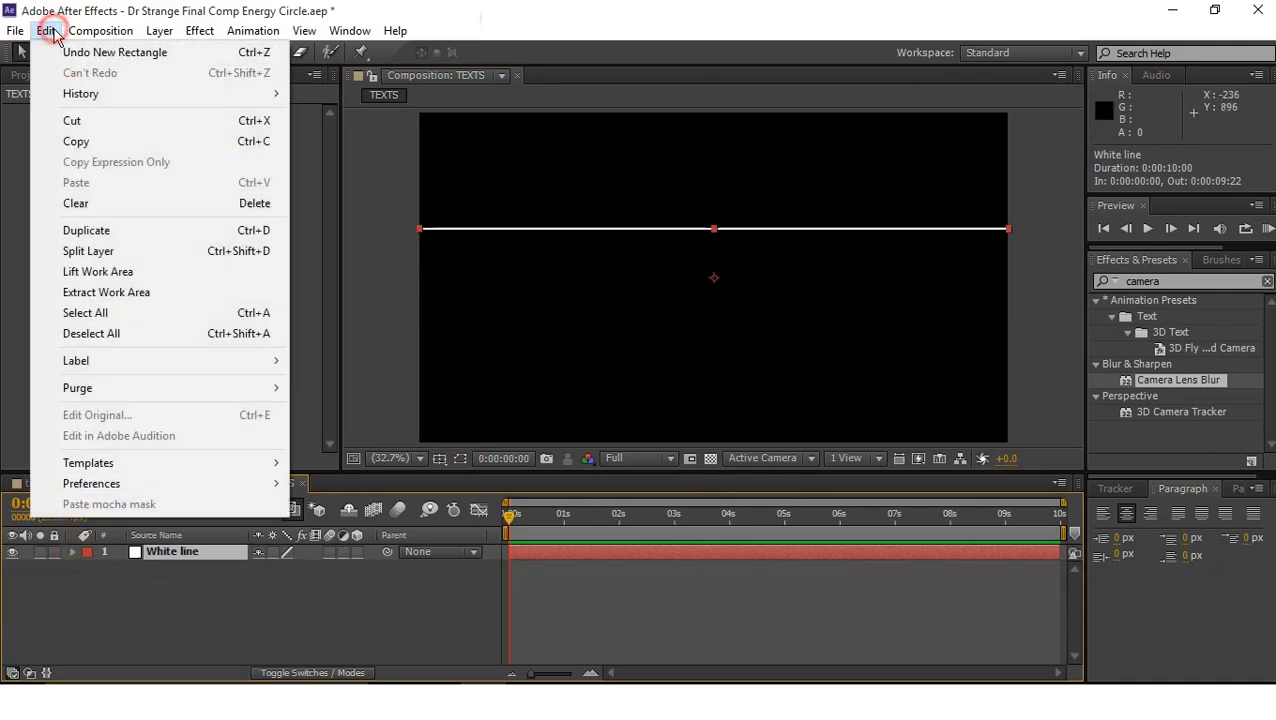
pyautogui.click(88, 231)
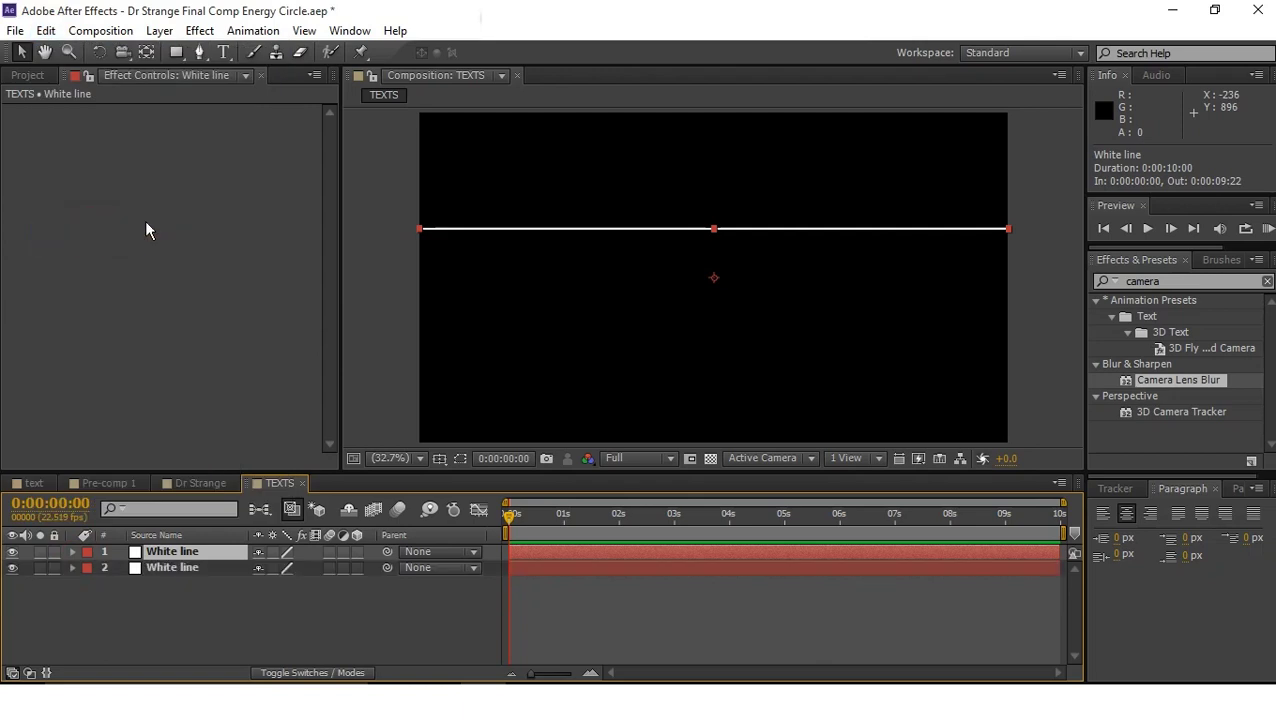
pyautogui.press('Down')
pyautogui.press('Down')
pyautogui.press('Down')
pyautogui.press('Down')
pyautogui.press('Down')
pyautogui.press('Down')
pyautogui.press('Down')
pyautogui.press('Down')
pyautogui.press('Down')
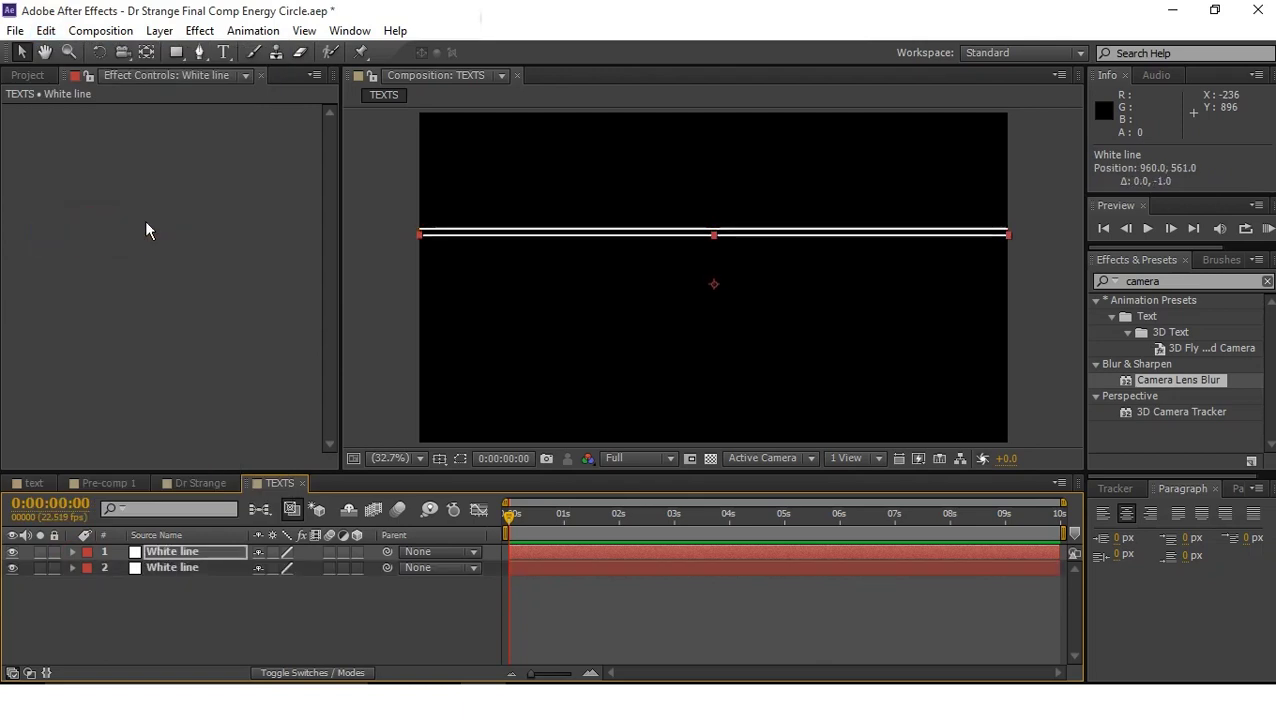
pyautogui.click(351, 271)
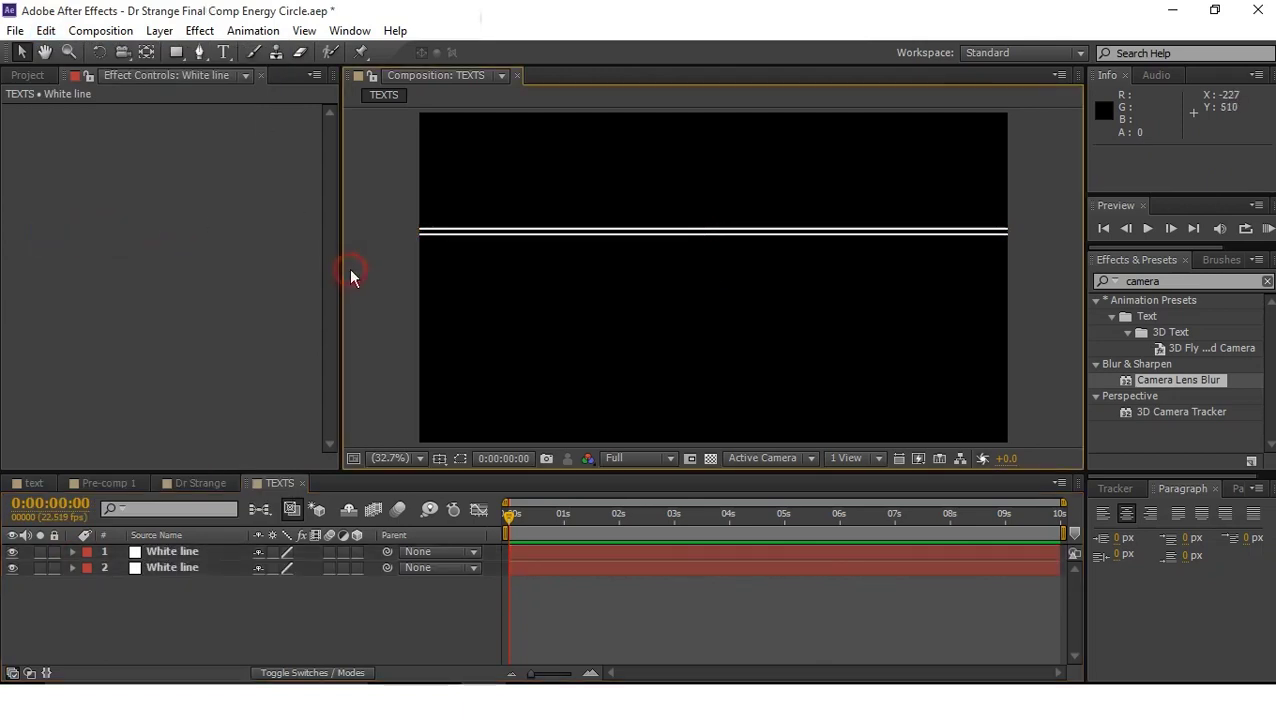
pyautogui.click(224, 52)
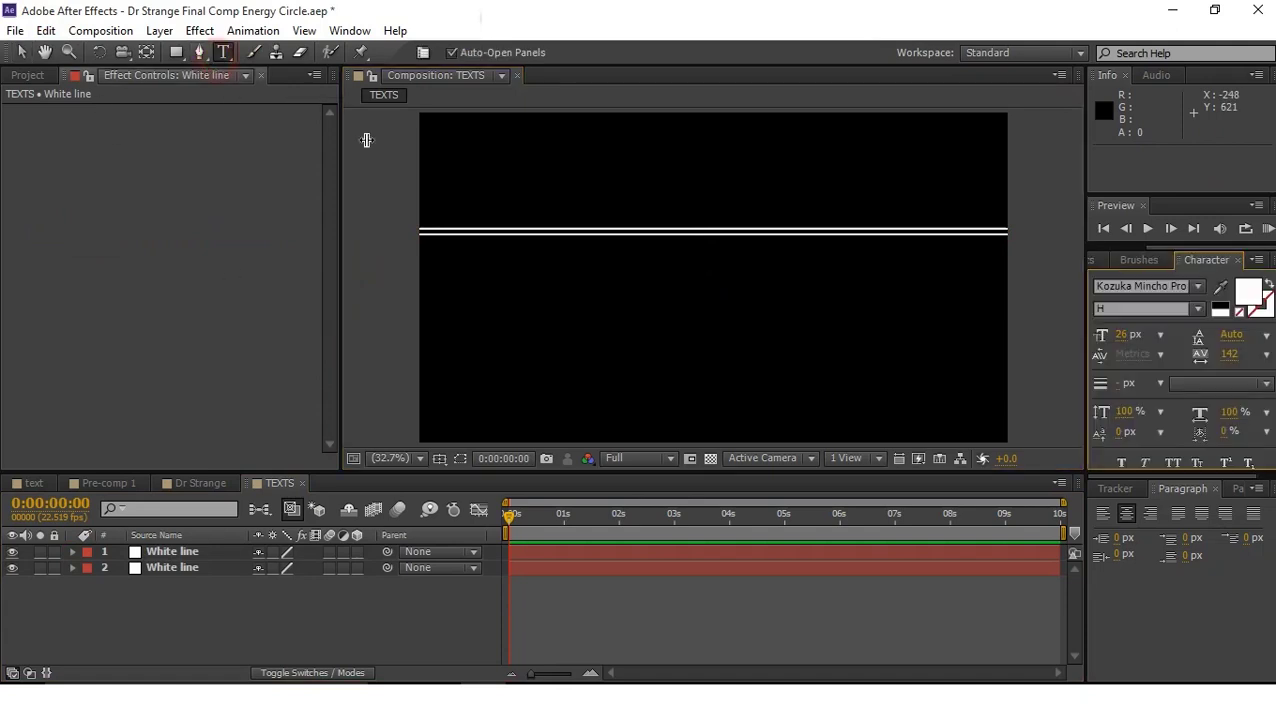
# Type a full-width row of random lowercase letters beneath the two white lines, with the view fitted.
pyautogui.click(722, 252)
pyautogui.write('gtrdjytkirdjytdyrtesrurwqropfvcng')
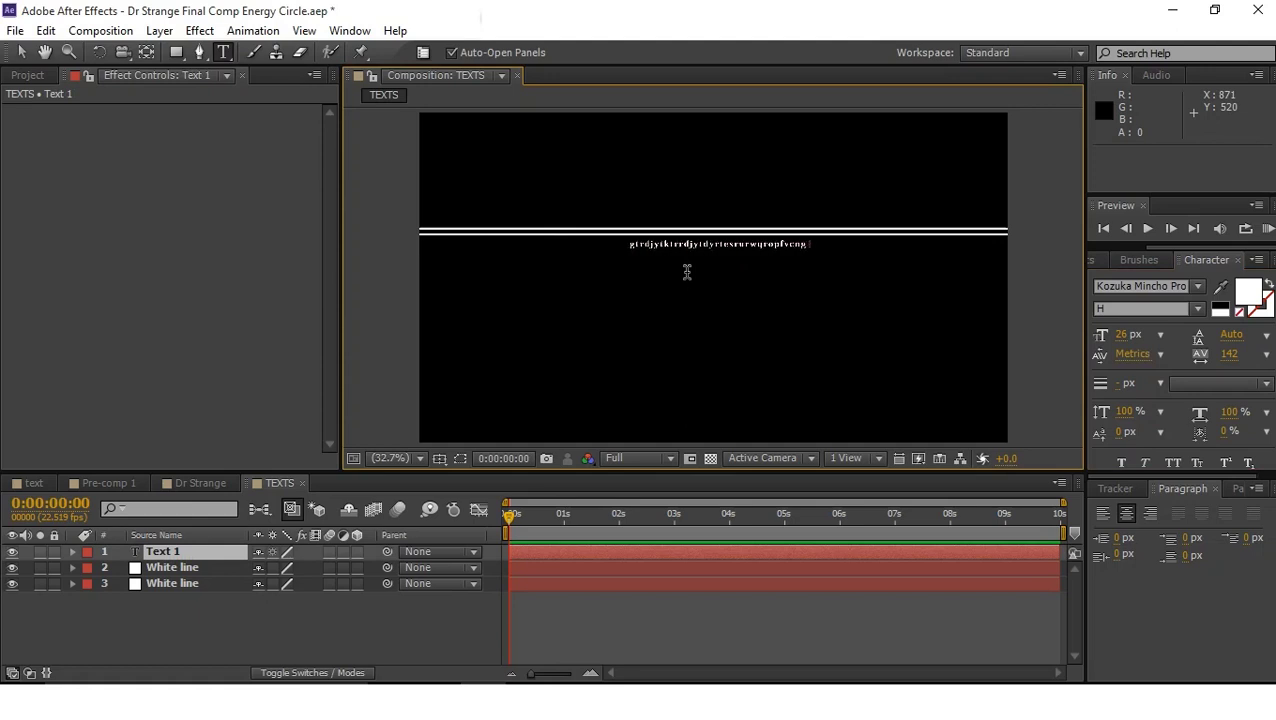
pyautogui.write('xdzeasutoyfoifgkchefswerqwyrkoup vrtdrtxeurceireu5efovteurgkbrexbtrtiovr')
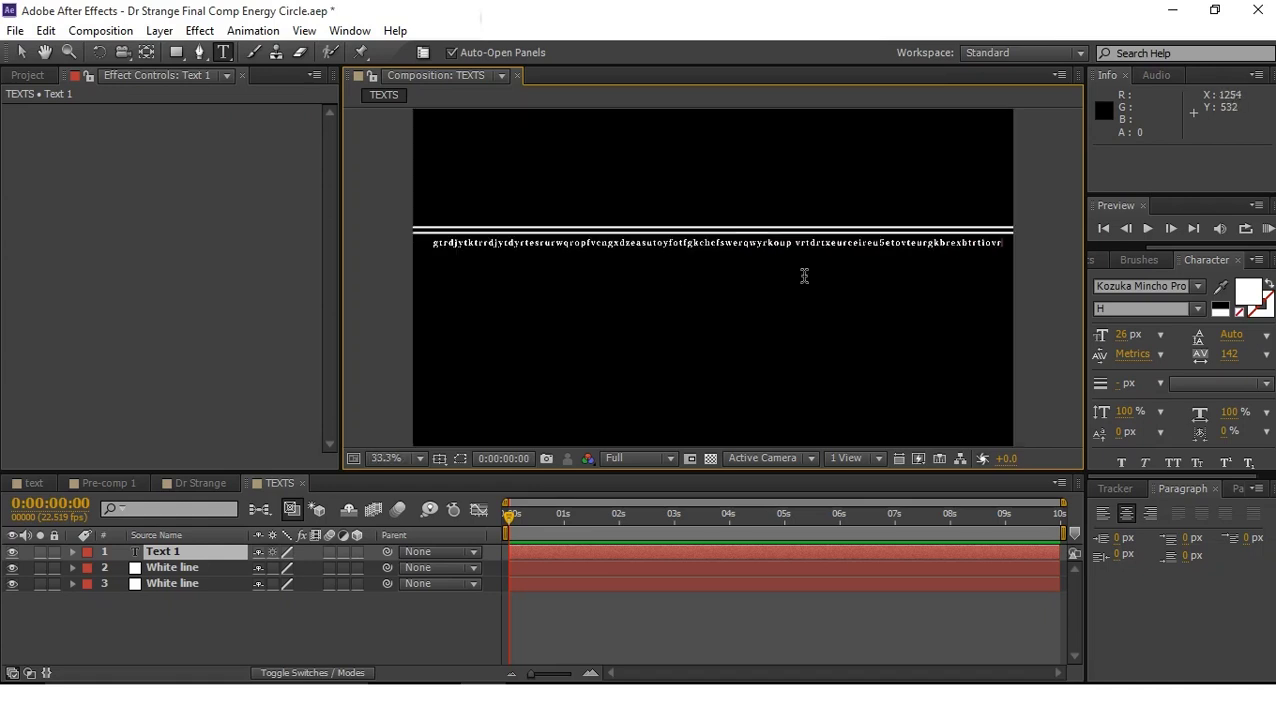
pyautogui.scroll(4, 803, 276)
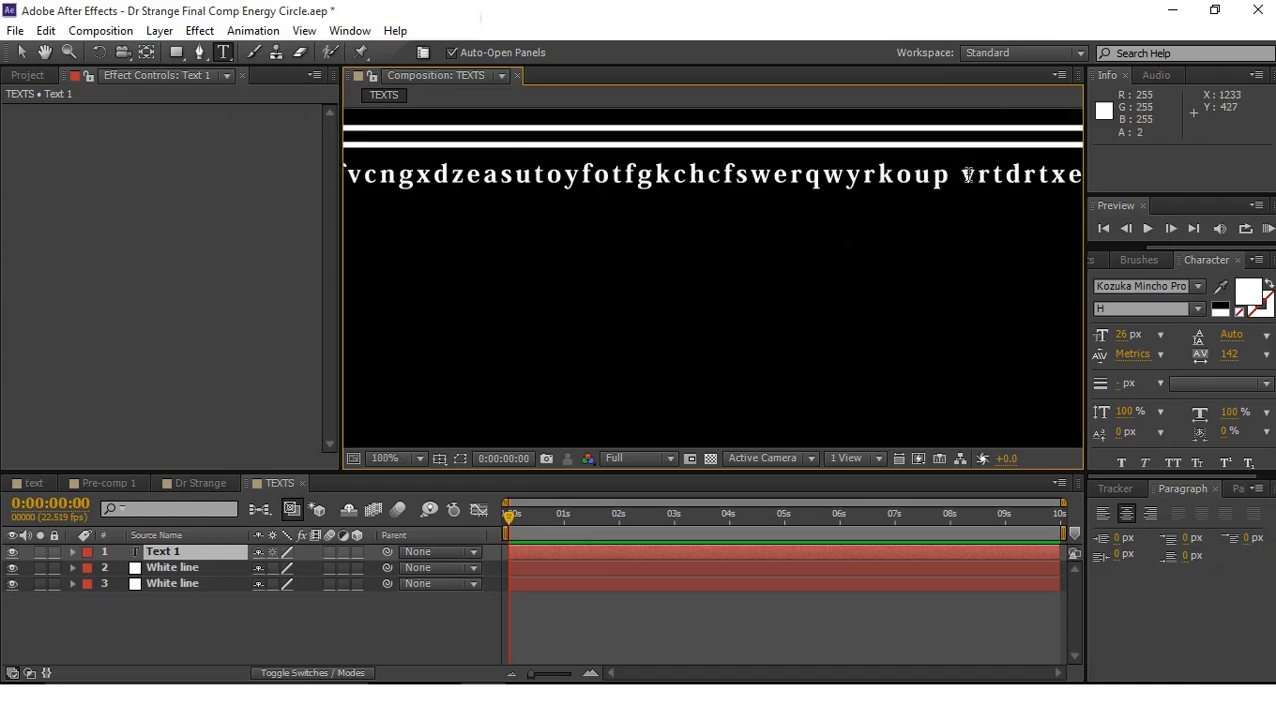
pyautogui.scroll(-4, 1005, 225)
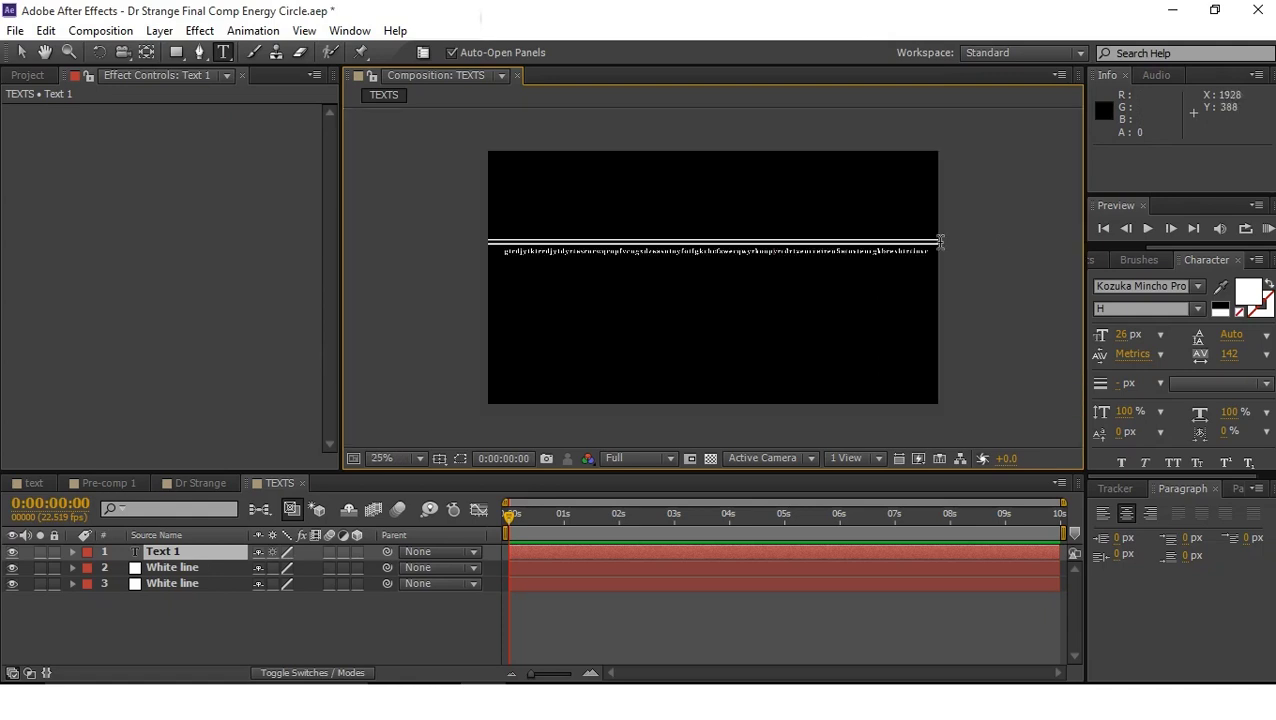
pyautogui.click(395, 448)
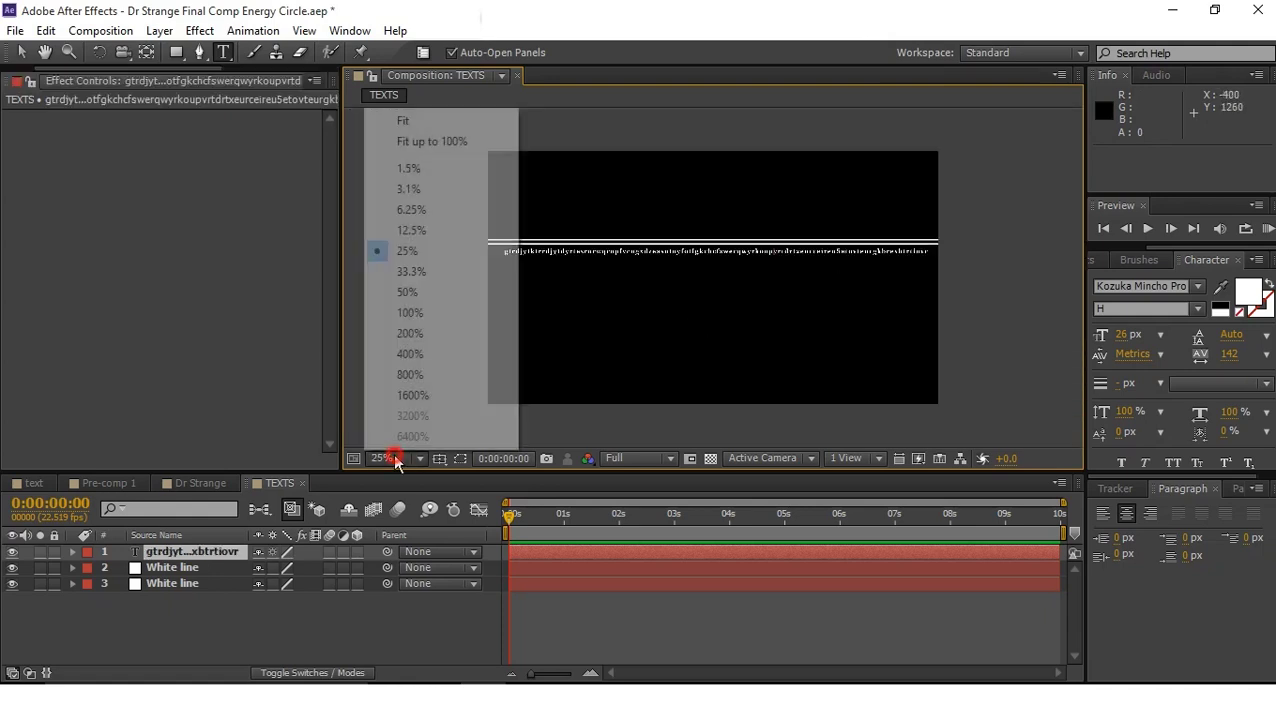
pyautogui.click(375, 122)
pyautogui.click(572, 246)
pyautogui.write('kjtdhtrsetrdro')
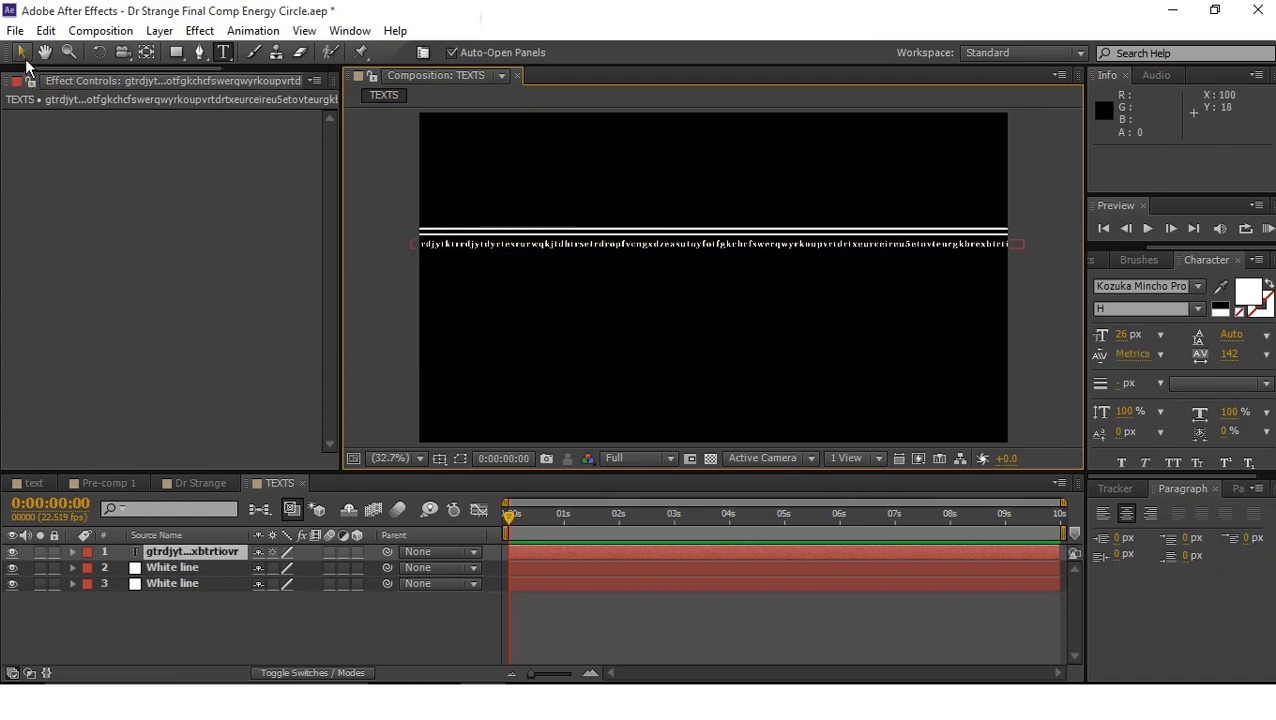
pyautogui.click(21, 52)
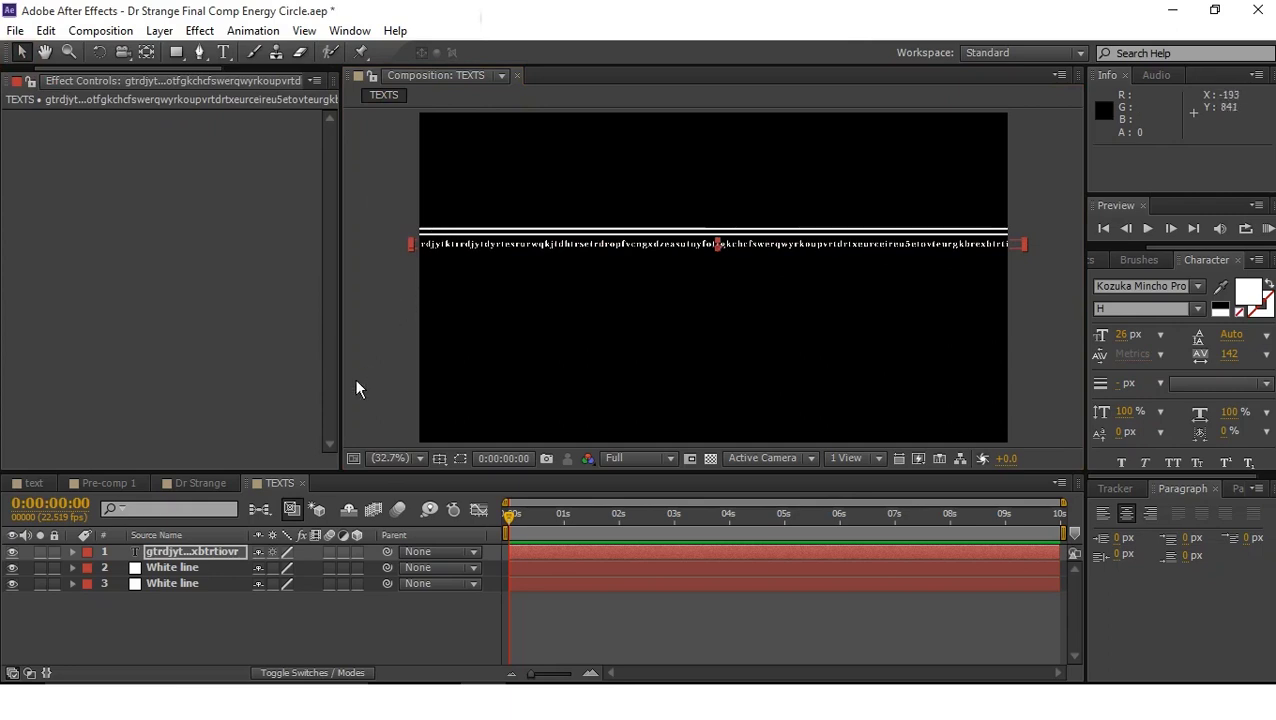
pyautogui.click(191, 568)
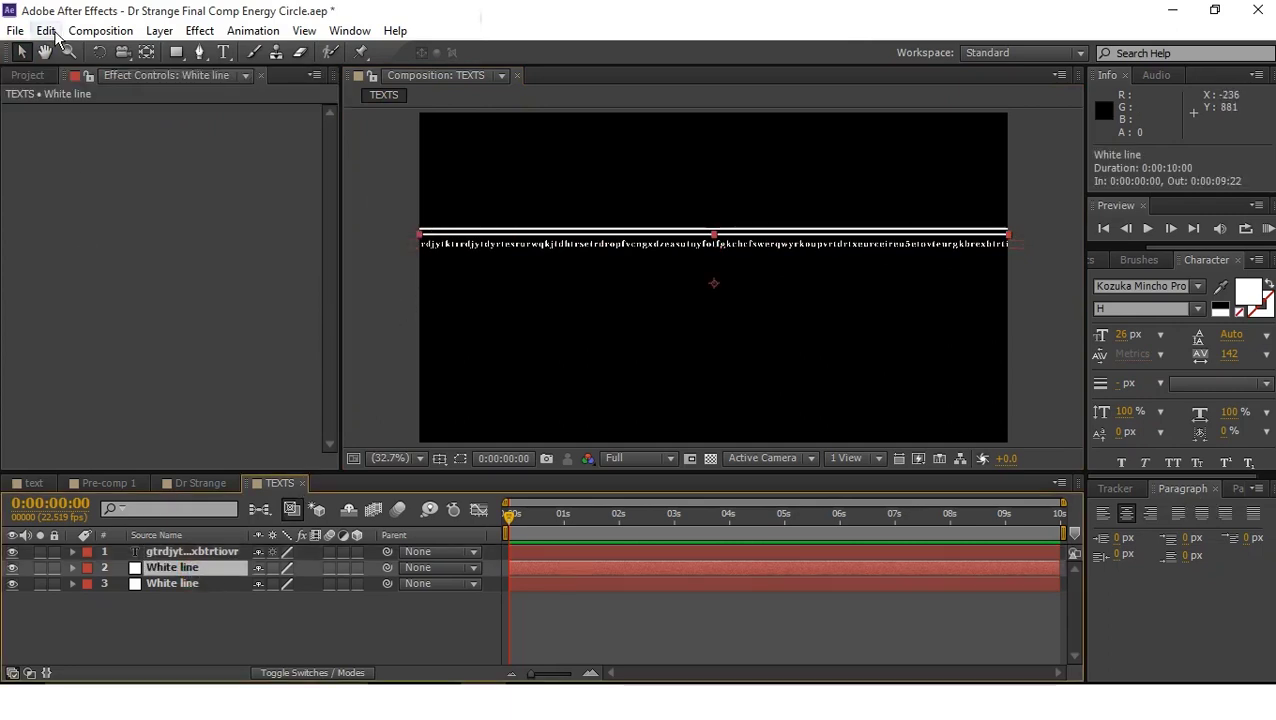
# Duplicate the White line layer and move the copy down below the text row.
pyautogui.click(47, 30)
pyautogui.click(106, 233)
pyautogui.press('Down')
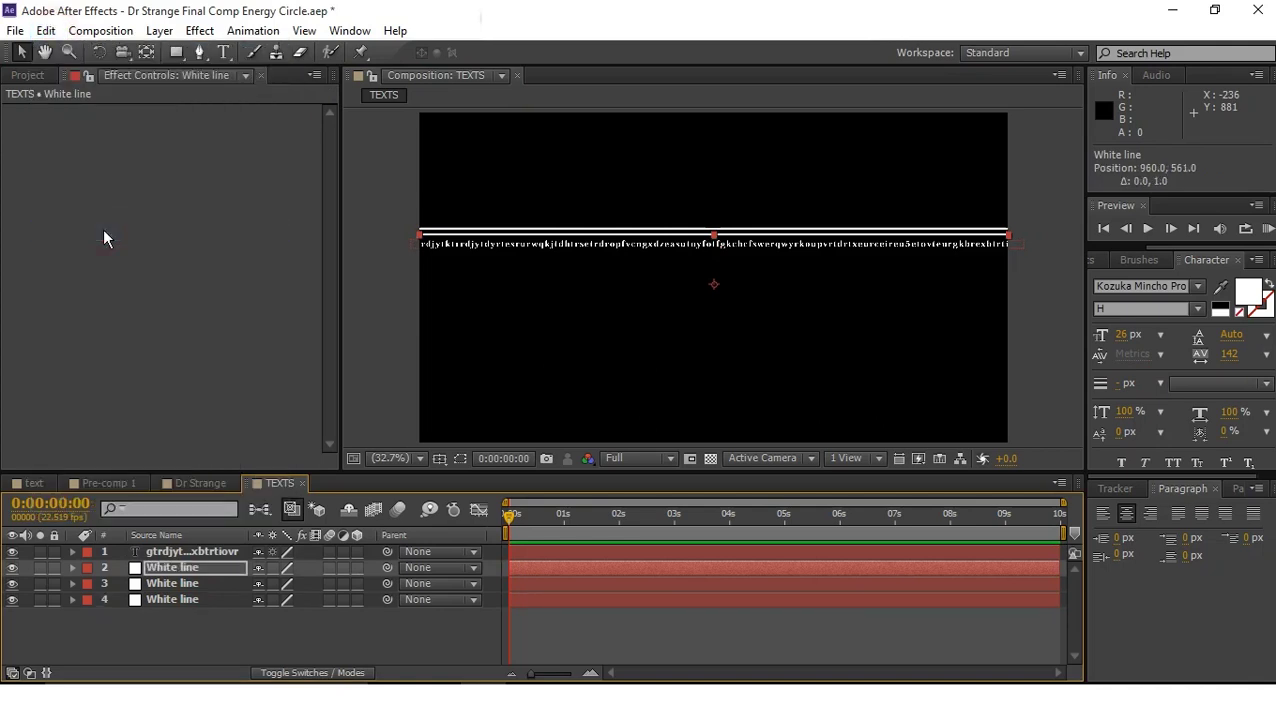
pyautogui.press('Down')
pyautogui.press('Down')
pyautogui.press('Down')
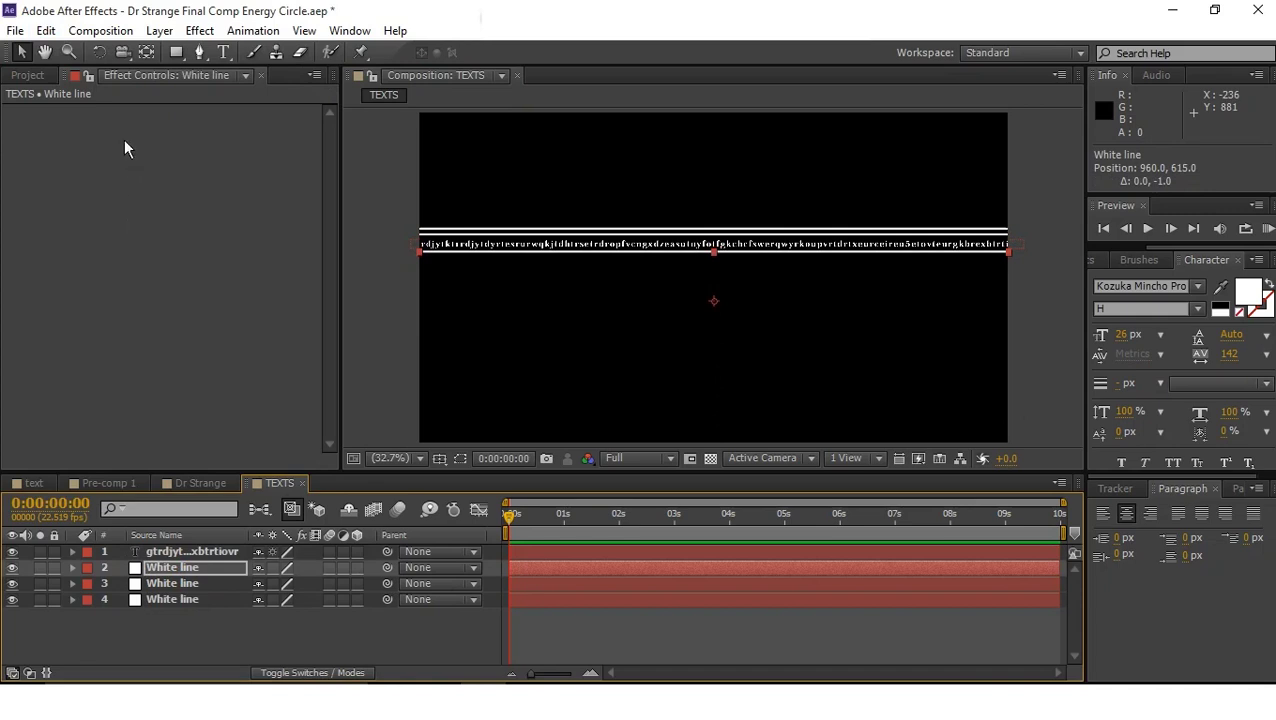
pyautogui.click(224, 52)
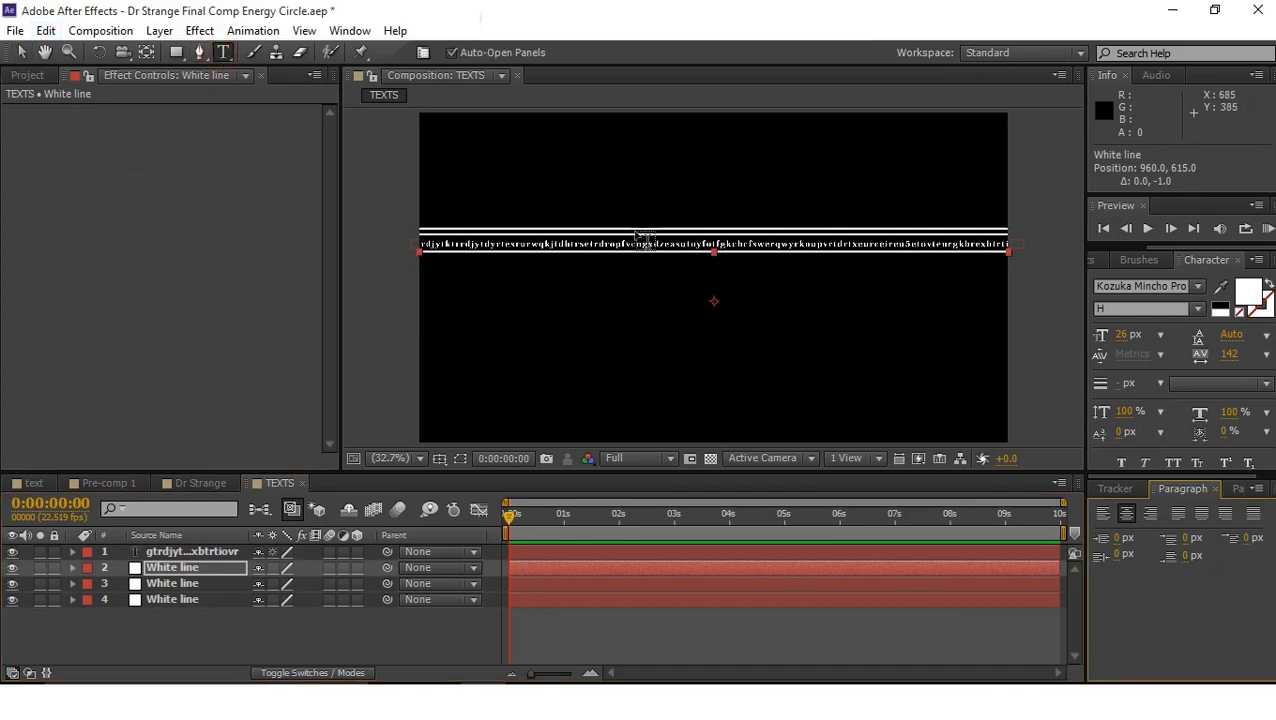
# Add a second row of random letters at 35 px beneath the third white line.
pyautogui.click(713, 266)
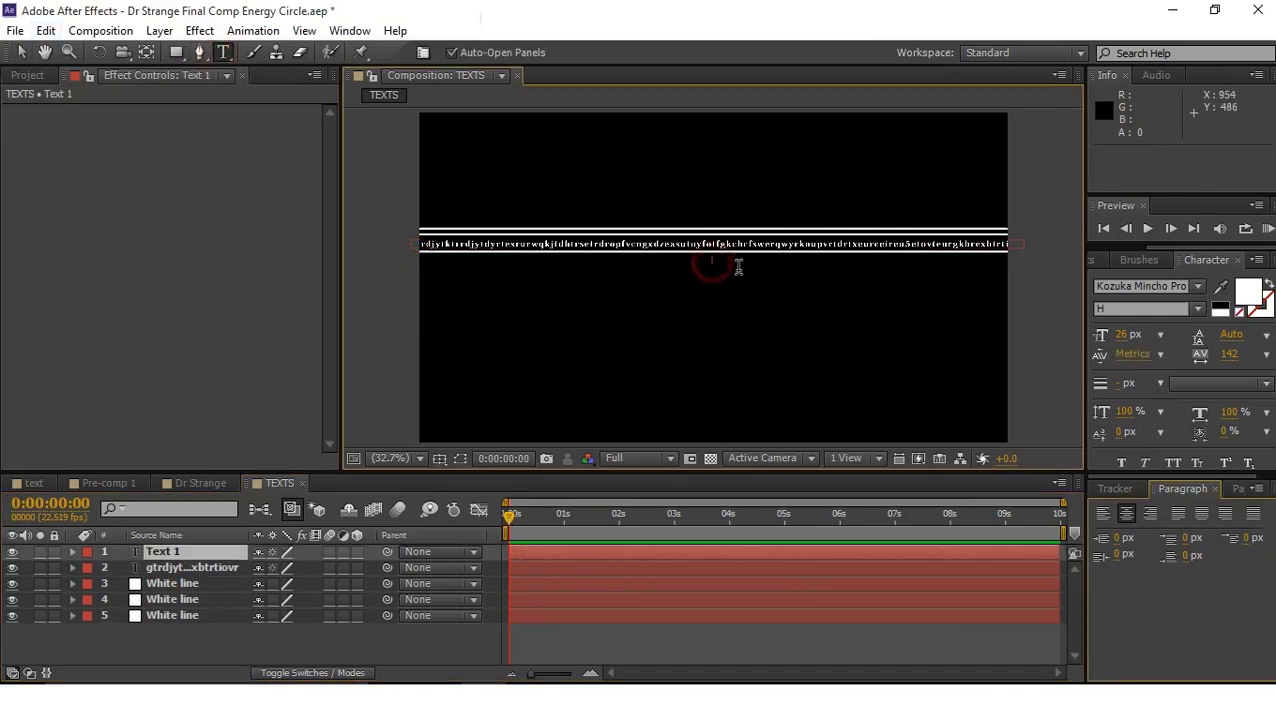
pyautogui.click(1124, 336)
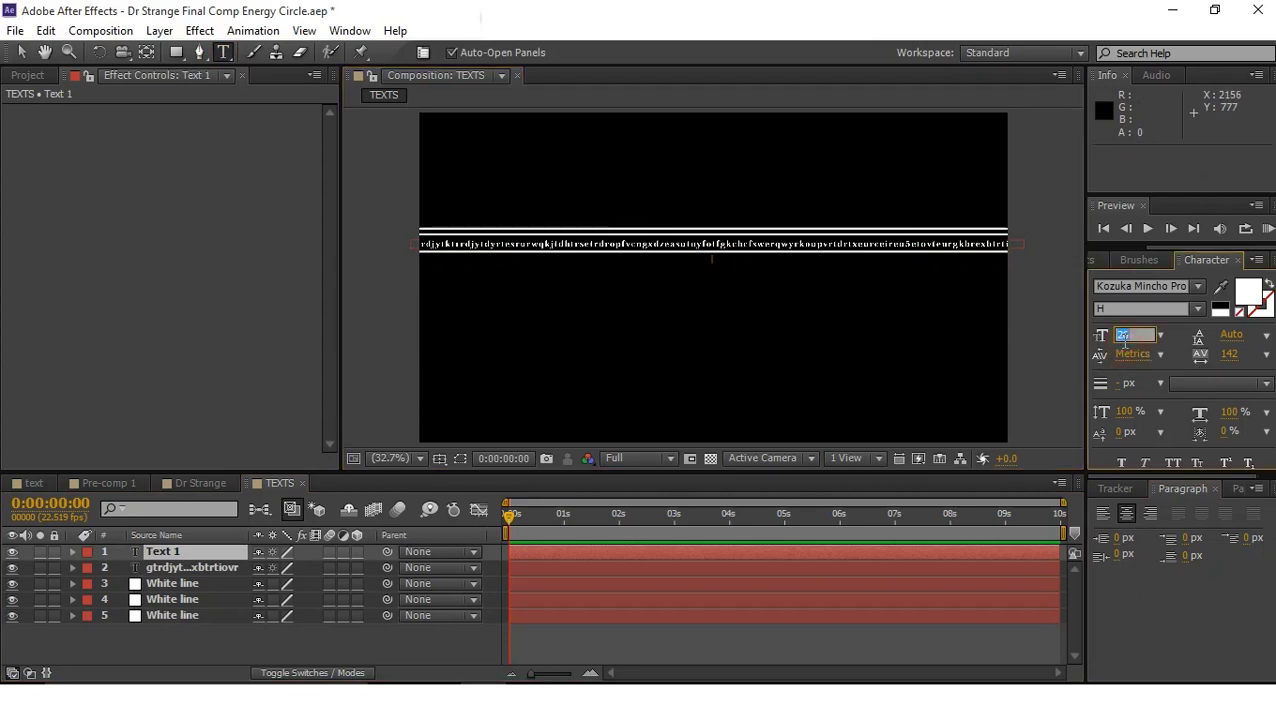
pyautogui.write('35')
pyautogui.press('Return')
pyautogui.write('ffk')
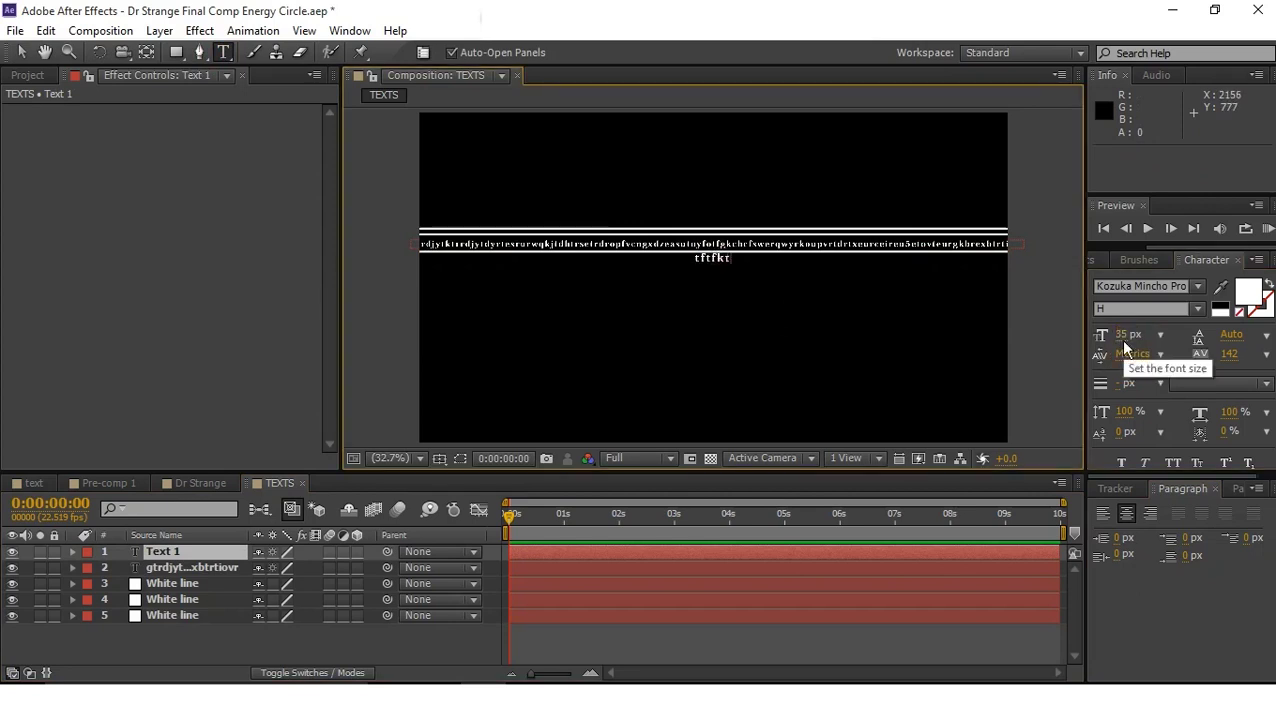
pyautogui.write('ytfuyluuttwqxfckgclutdk')
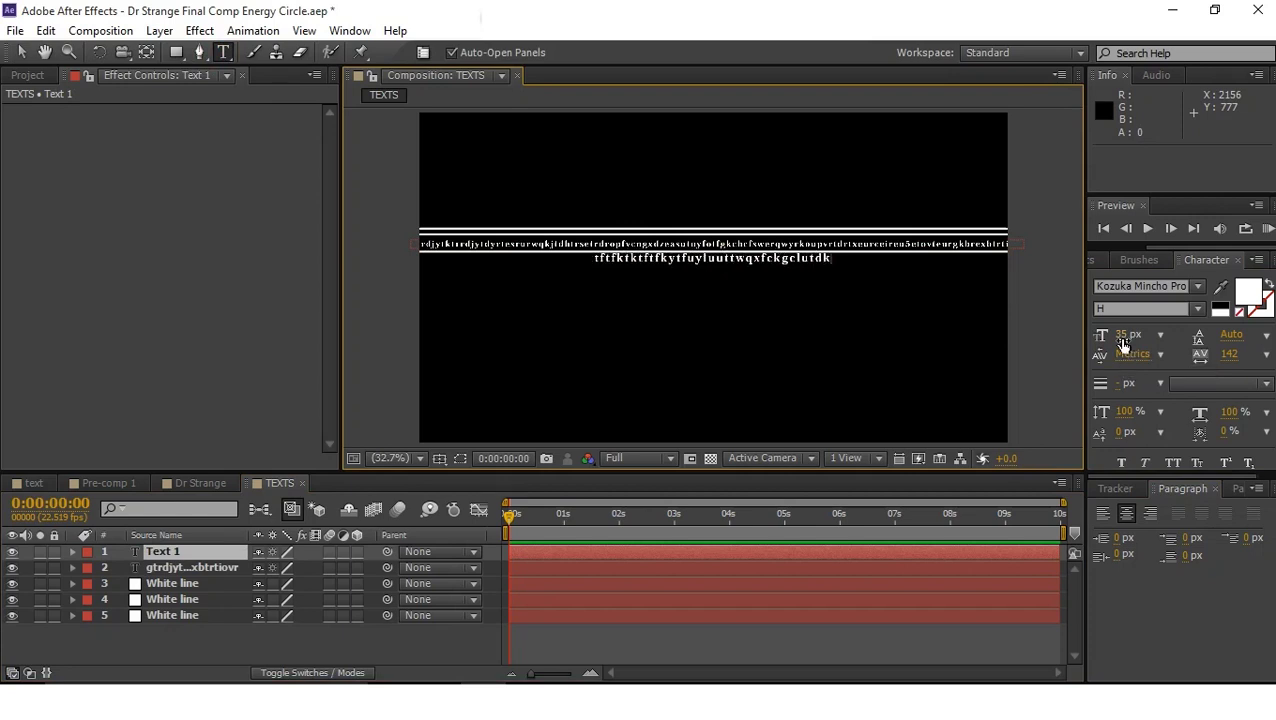
pyautogui.write('ktctrew4ewip')
pyautogui.write('vrerwkuyfyktrdvkgjdyrkhfd')
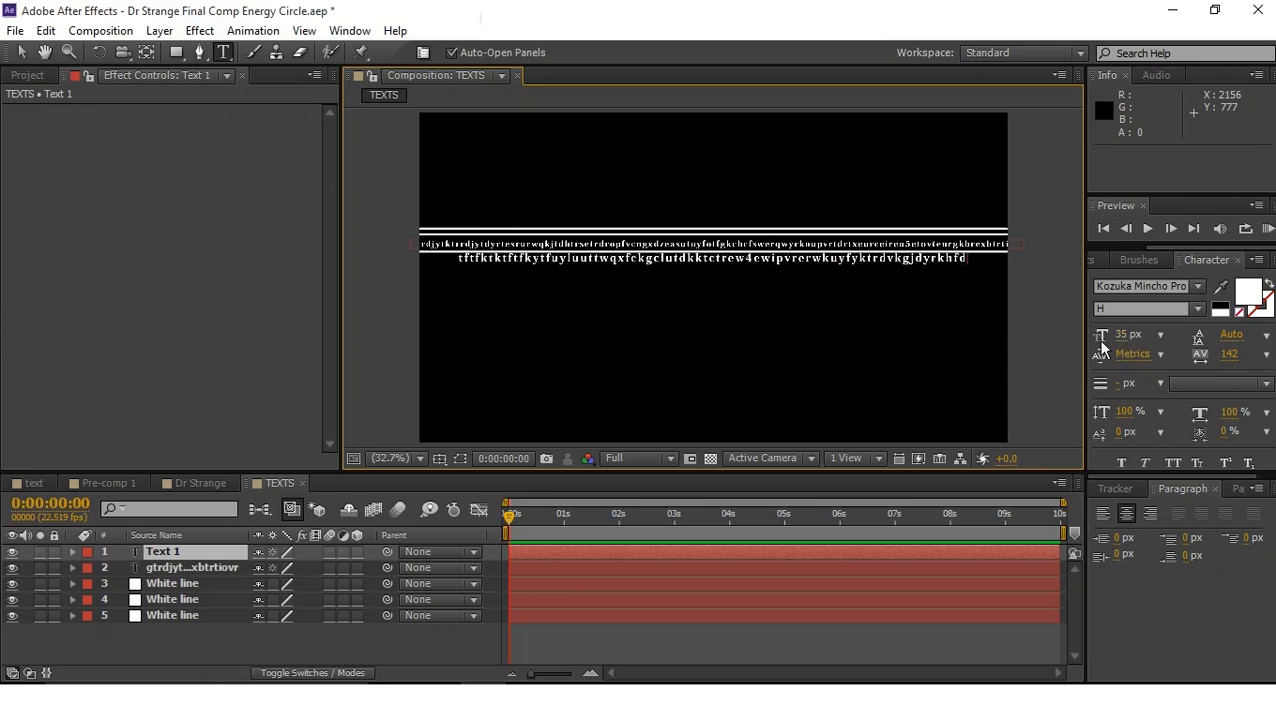
pyautogui.click(22, 54)
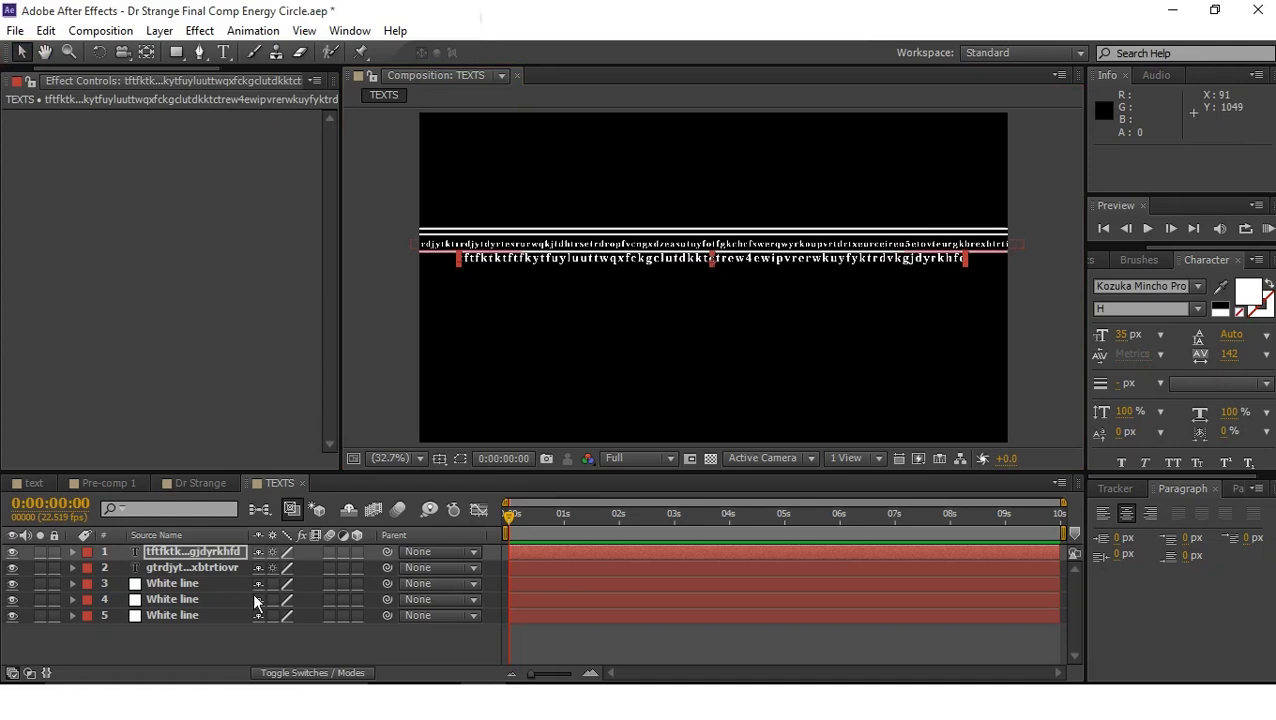
pyautogui.click(212, 586)
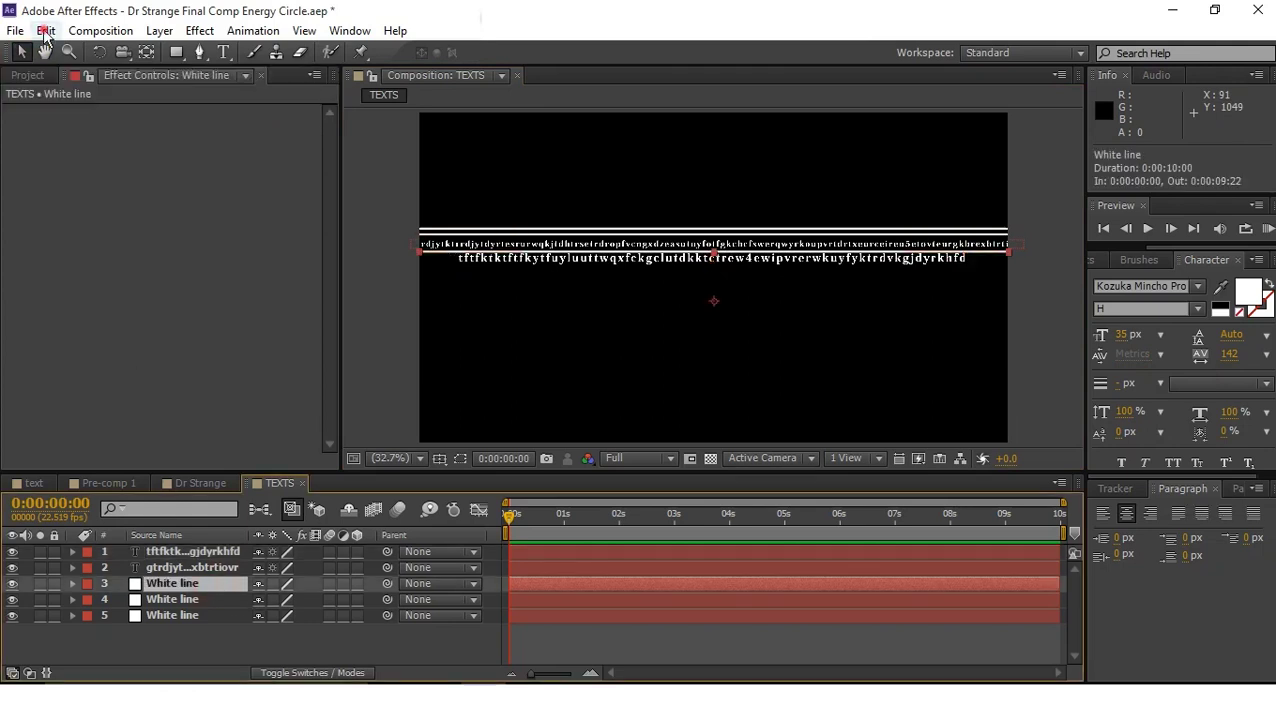
# Duplicate the White line layer and nudge the copy down two pixels.
pyautogui.click(46, 30)
pyautogui.click(132, 233)
pyautogui.press('Down')
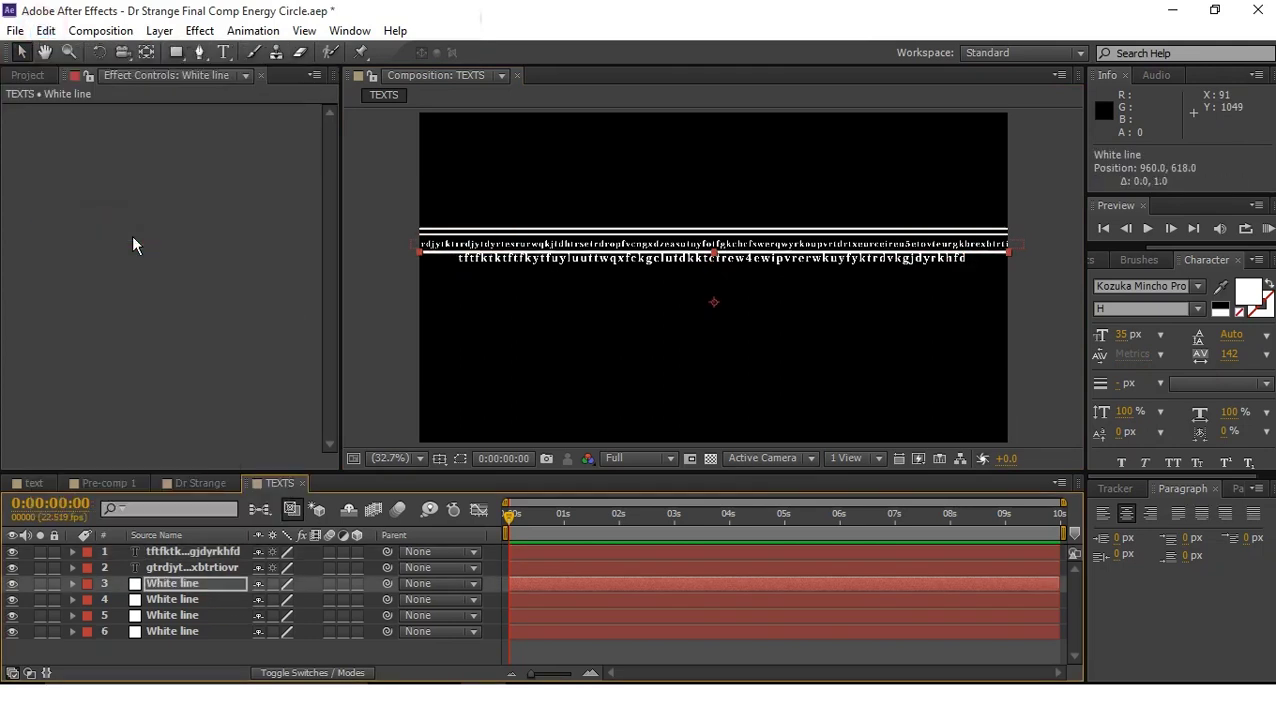
pyautogui.press('Down')
pyautogui.press('Down')
pyautogui.press('Down')
pyautogui.press('Down')
pyautogui.press('Down')
pyautogui.press('Down')
pyautogui.press('Down')
pyautogui.press('Down')
pyautogui.press('Down')
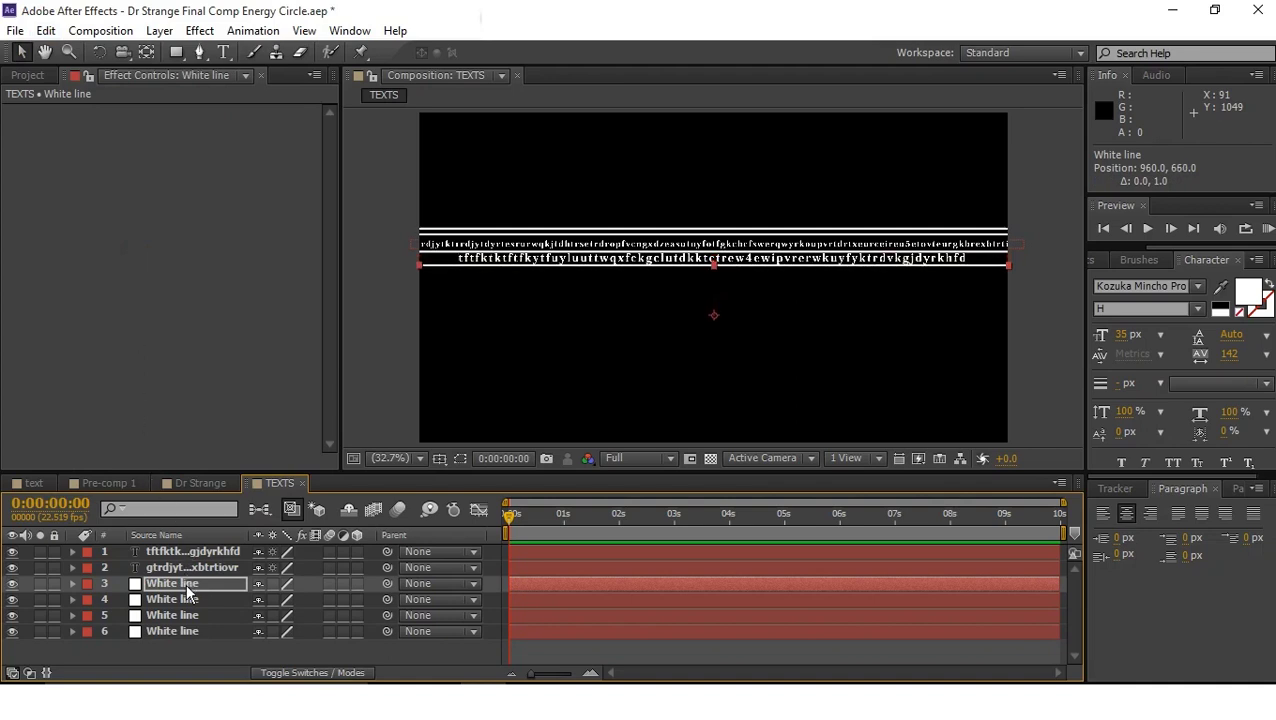
# Duplicate the third White line and position the copy just below the second text row.
pyautogui.click(172, 583)
pyautogui.click(46, 30)
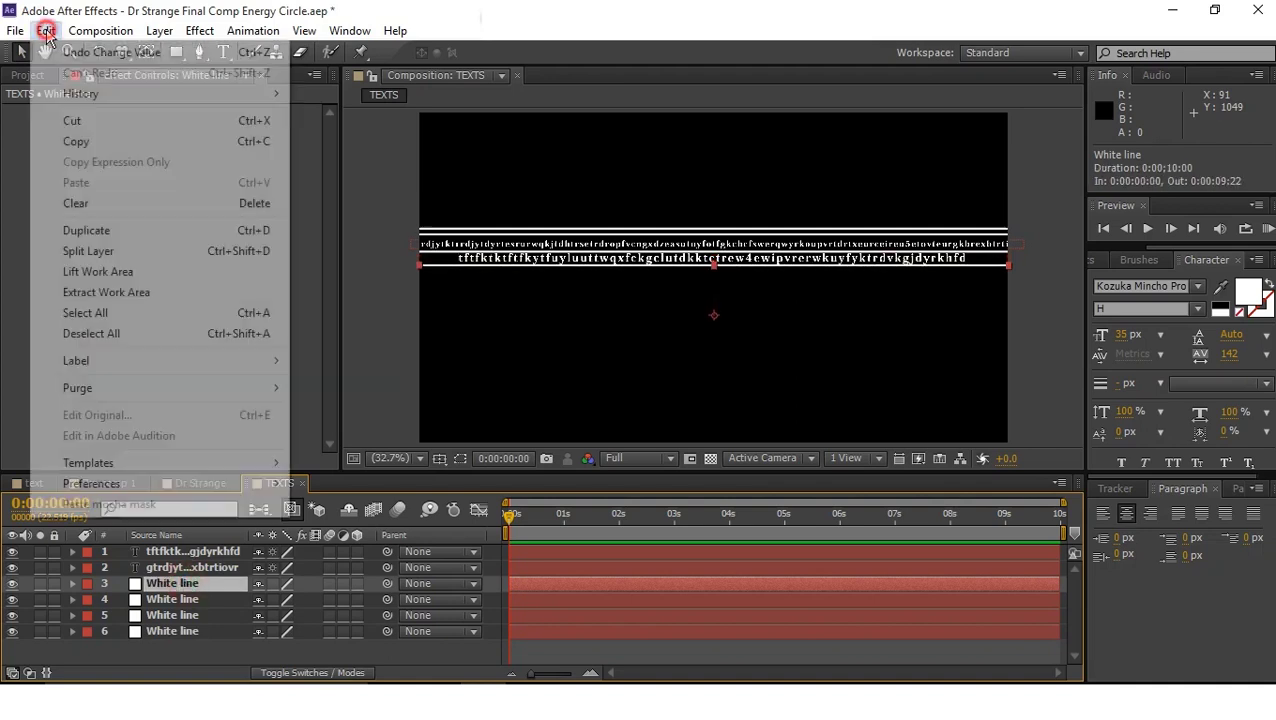
pyautogui.click(91, 230)
pyautogui.press('Down')
pyautogui.press('Down')
pyautogui.press('Down')
pyautogui.press('Down')
pyautogui.press('Down')
pyautogui.press('Down')
pyautogui.press('Down')
pyautogui.press('Down')
pyautogui.press('Down')
pyautogui.press('Down')
pyautogui.press('Down')
pyautogui.press('Down')
pyautogui.press('Up')
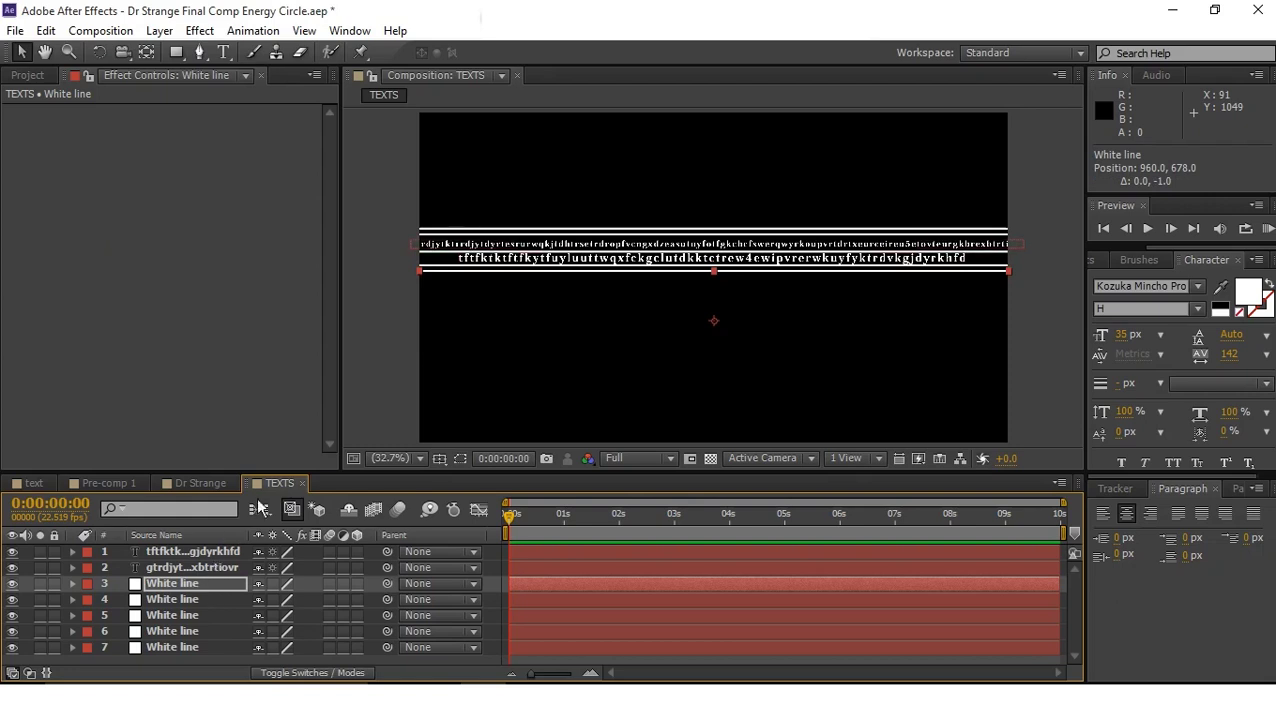
pyautogui.click(223, 52)
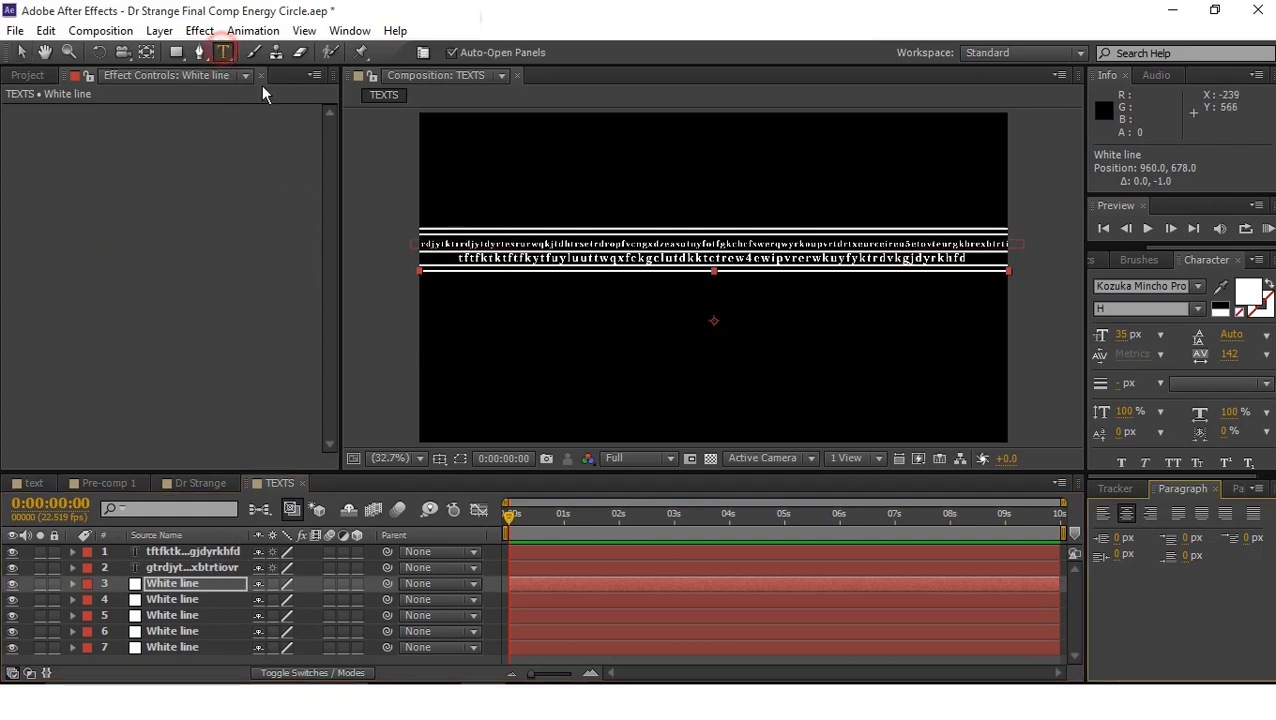
# Type a long row of random letters at 30 px below the white lines in TEXTS.
pyautogui.click(724, 289)
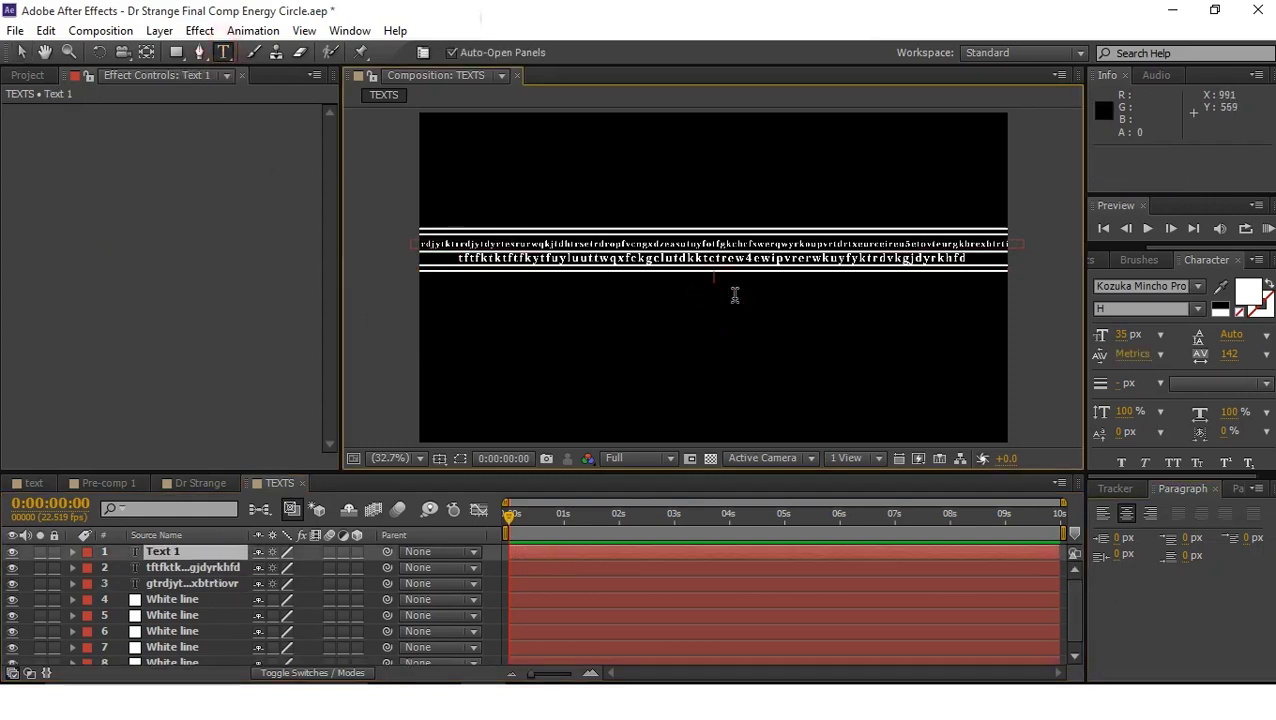
pyautogui.click(1121, 336)
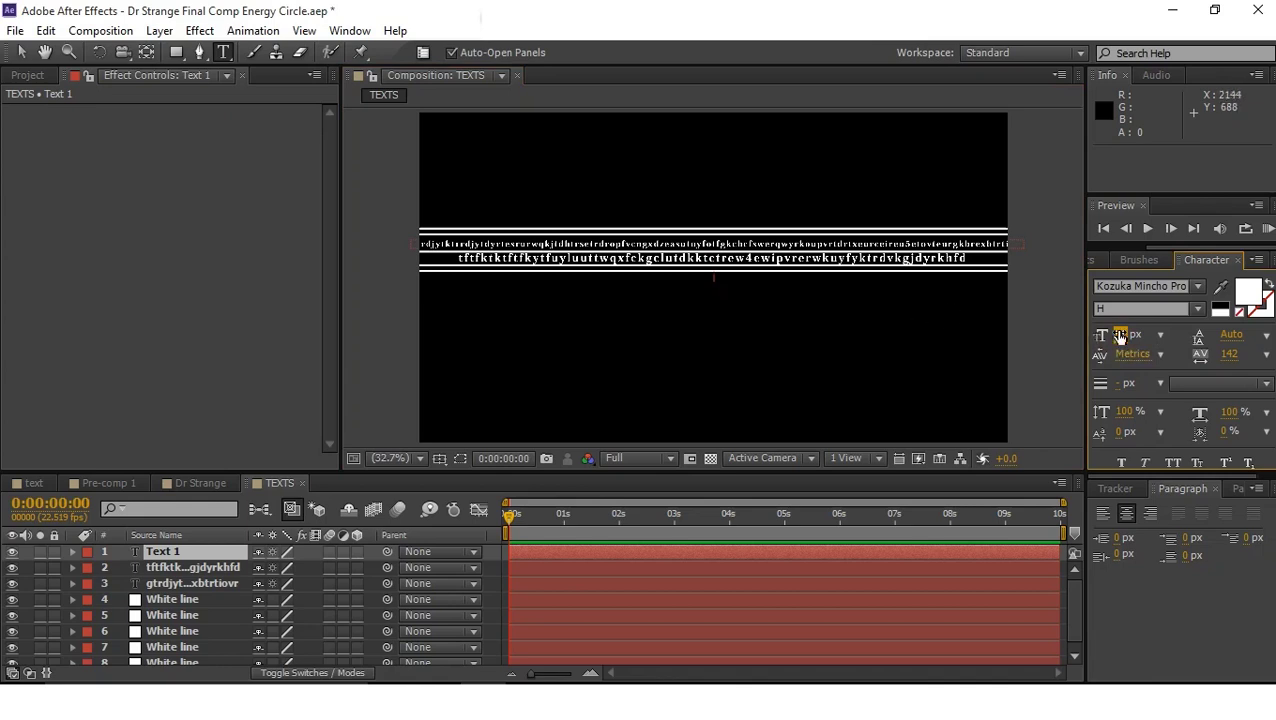
pyautogui.write('28')
pyautogui.press('Return')
pyautogui.write('jutfkut')
pyautogui.hotkey('ctrl', 'a')
pyautogui.press('BackSpace')
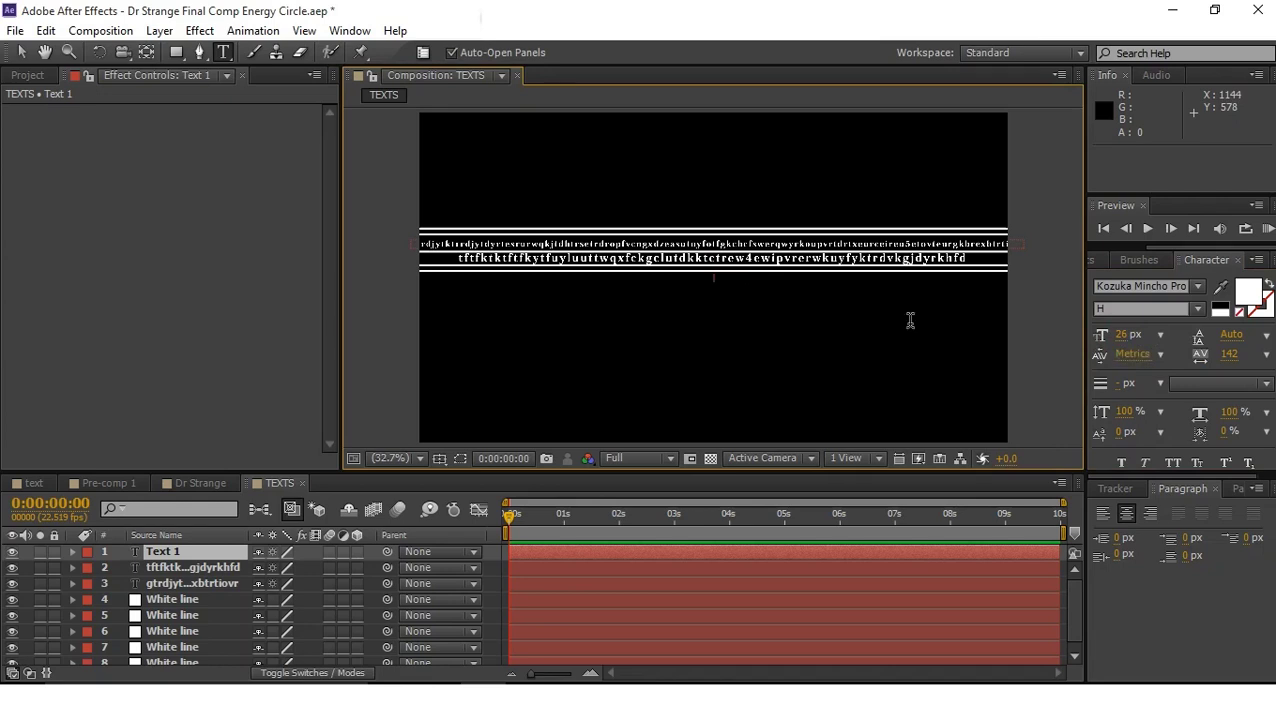
pyautogui.click(1124, 335)
pyautogui.write('30')
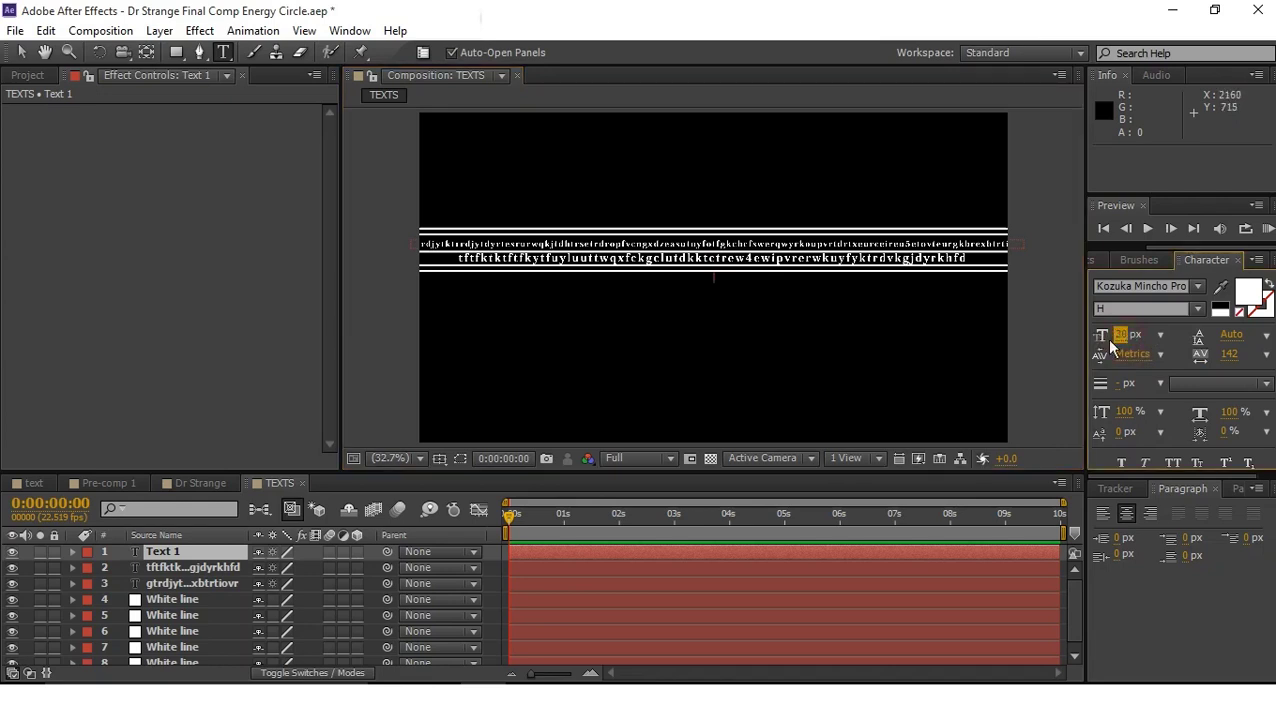
pyautogui.press('Return')
pyautogui.write('jgfkutflutdkrkyrweqakodrfhnfdkyrdkrskyrxktftdrsdrdgjfhtftdyr5crdktgdjrtstc4sykrdkytred')
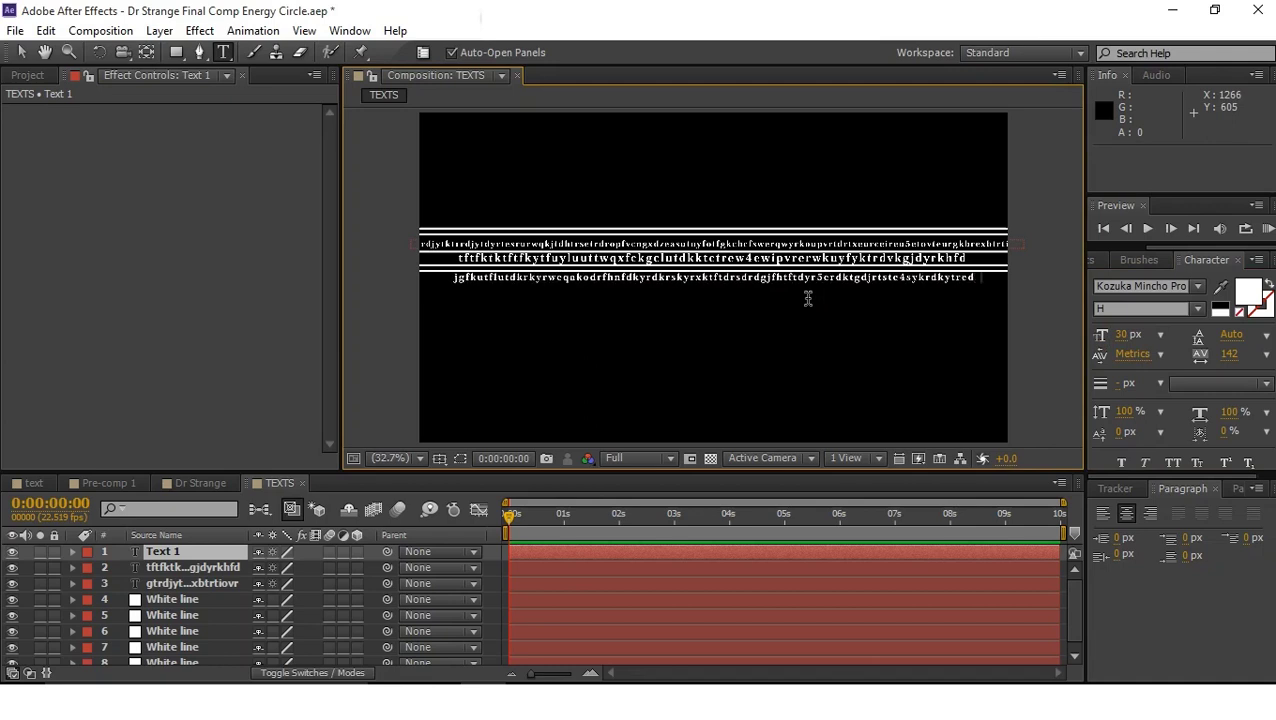
pyautogui.write('ed')
pyautogui.click(21, 52)
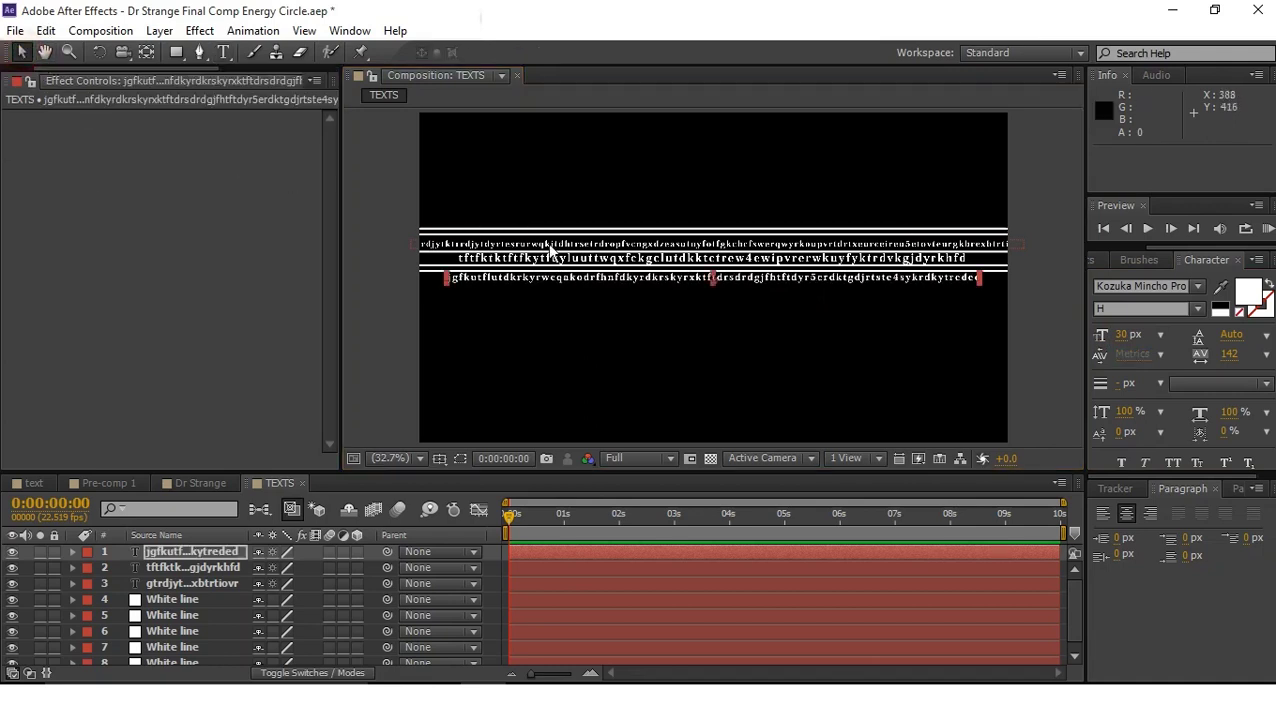
pyautogui.click(210, 484)
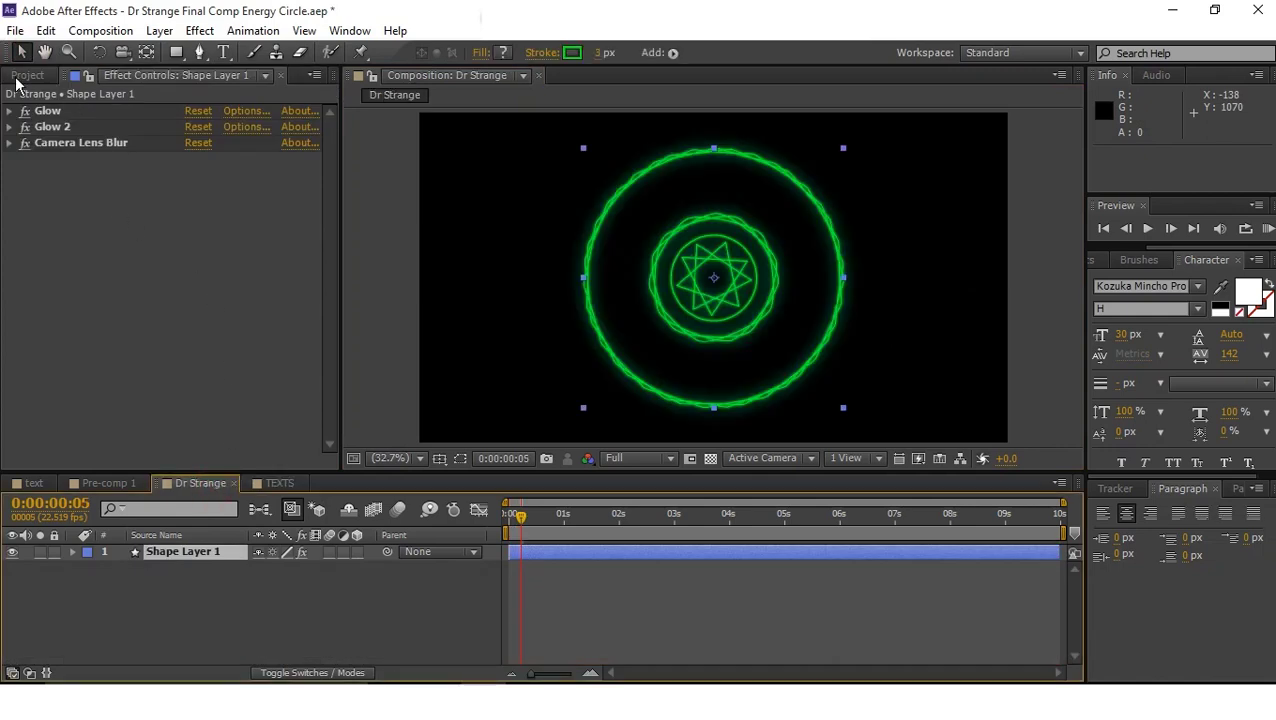
# Place the TEXTS comp above Shape Layer 1 in Dr Strange and apply Polar Coordinates to it.
pyautogui.click(20, 76)
pyautogui.moveTo(56, 378); pyautogui.dragTo(151, 545)
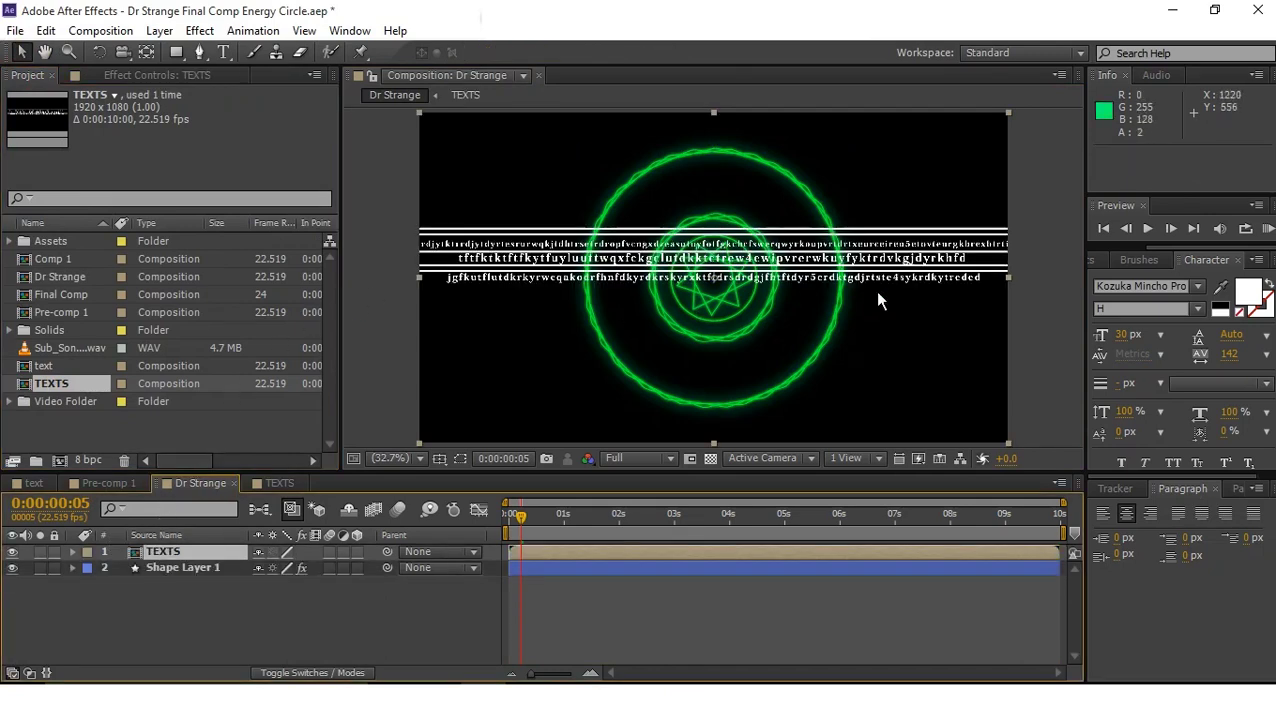
pyautogui.click(1092, 259)
pyautogui.doubleClick(1166, 280)
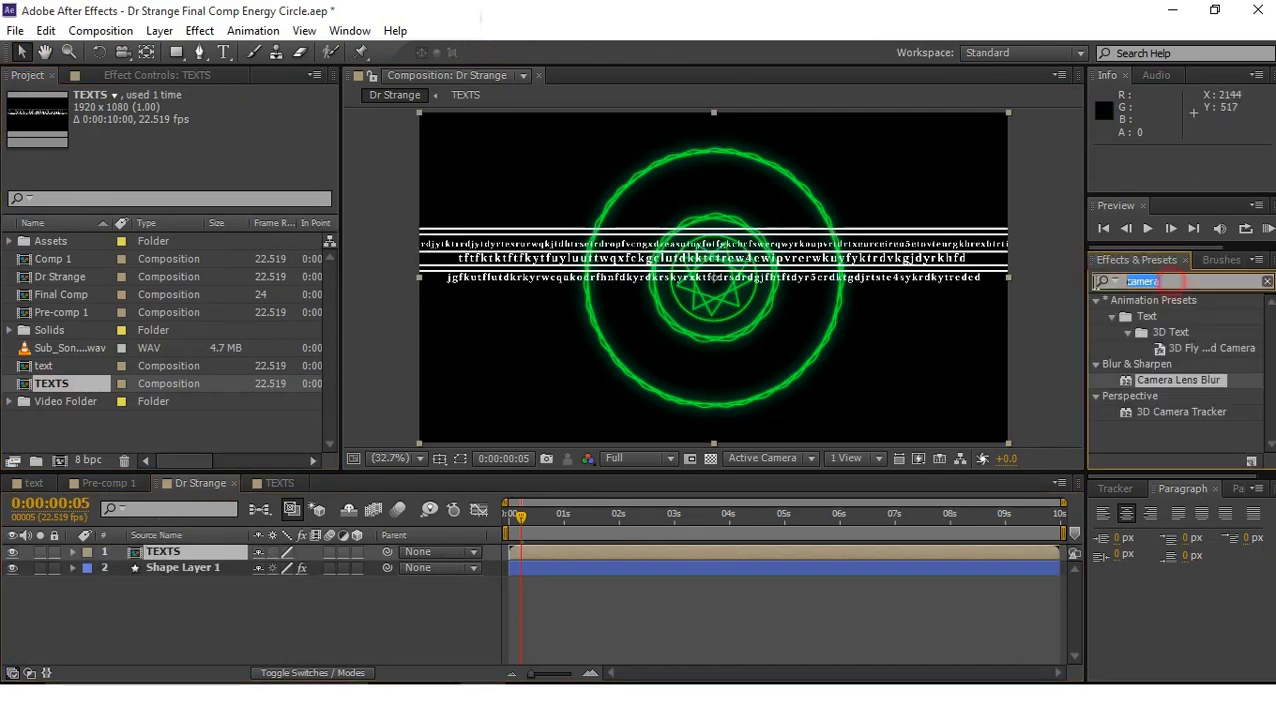
pyautogui.write('polar')
pyautogui.moveTo(1135, 317); pyautogui.dragTo(728, 275)
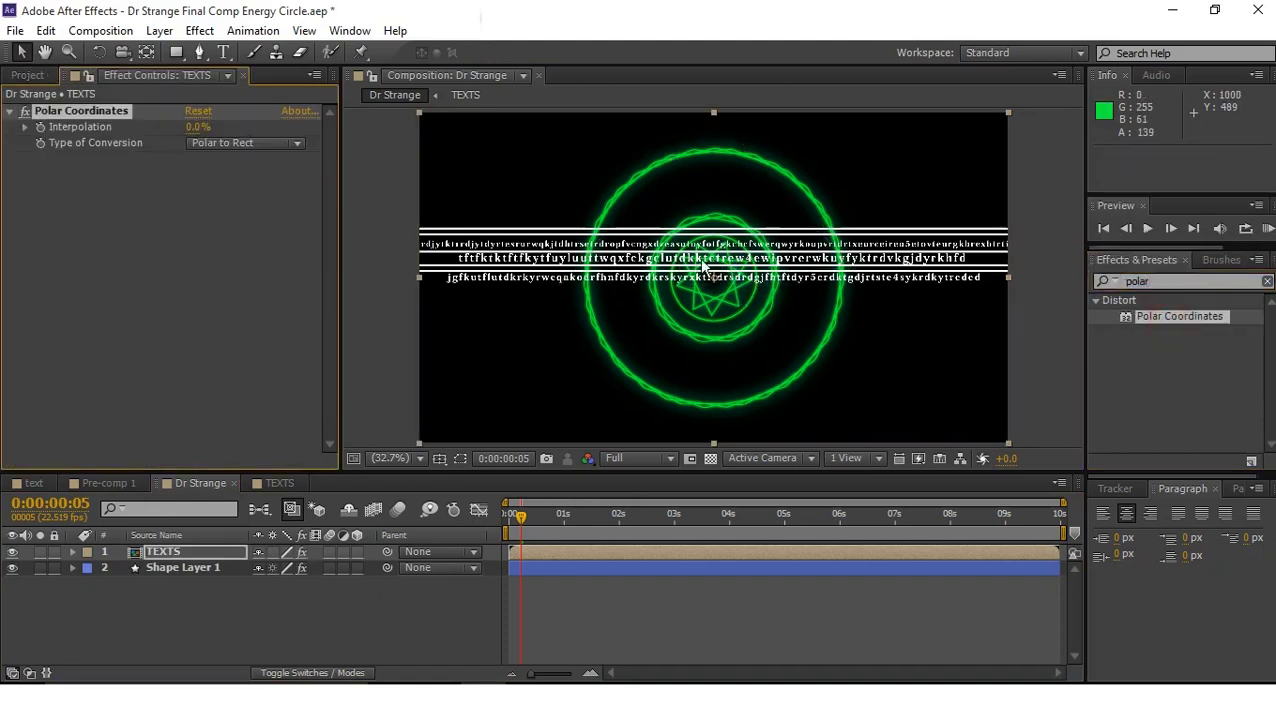
# Set Polar Coordinates to 100% interpolation with Rect to Polar, viewing at 50%.
pyautogui.moveTo(197, 127); pyautogui.dragTo(342, 132)
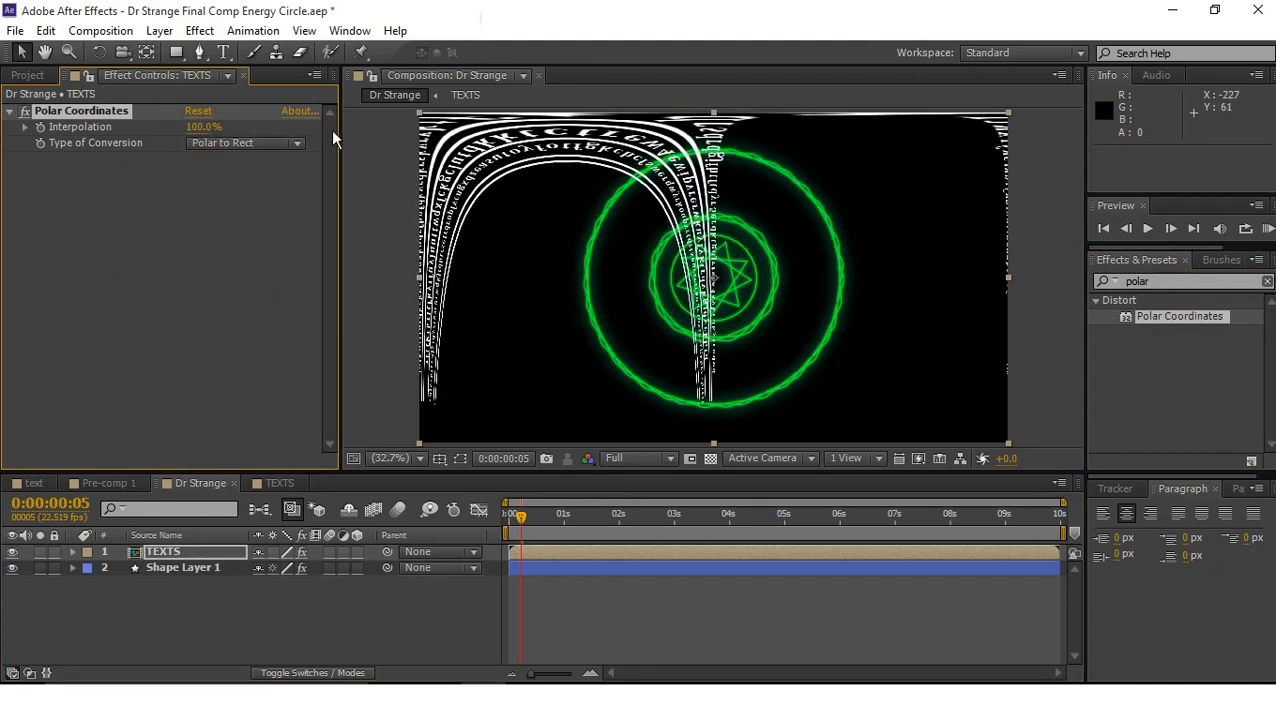
pyautogui.click(265, 145)
pyautogui.click(262, 162)
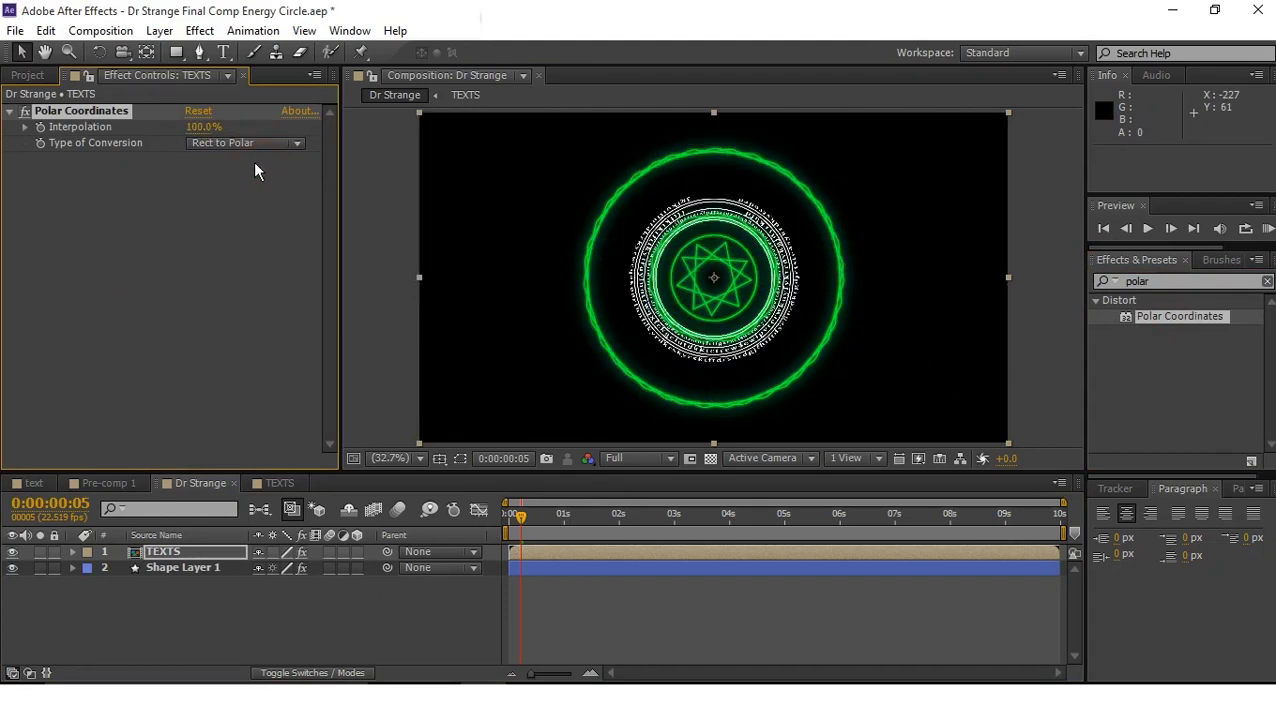
pyautogui.press('.')
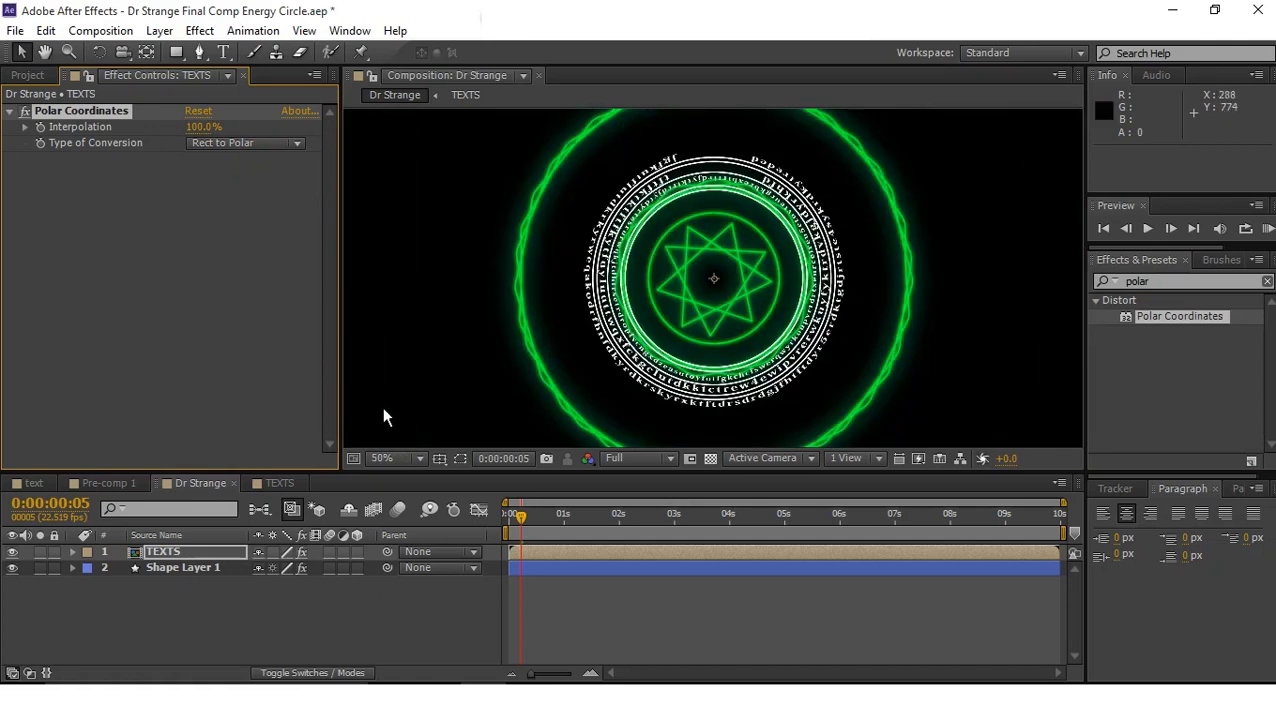
pyautogui.click(265, 481)
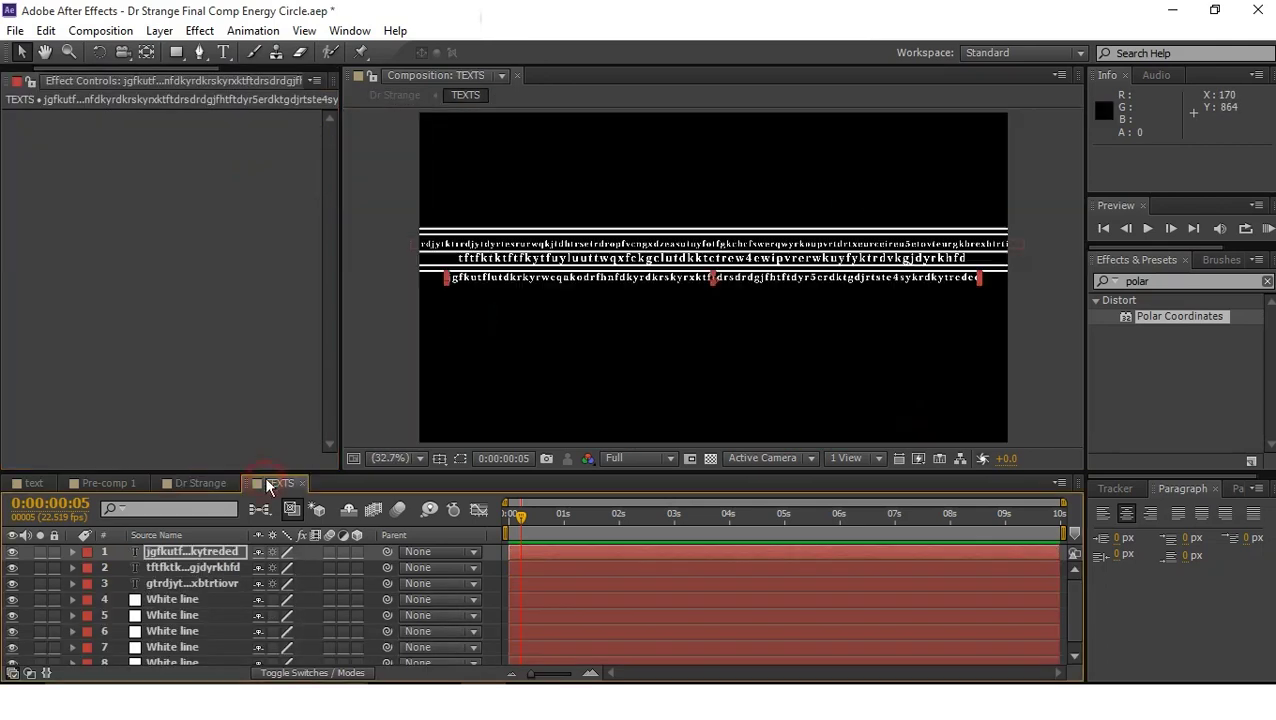
# Append extra random letters to the third and second text rows.
pyautogui.doubleClick(226, 552)
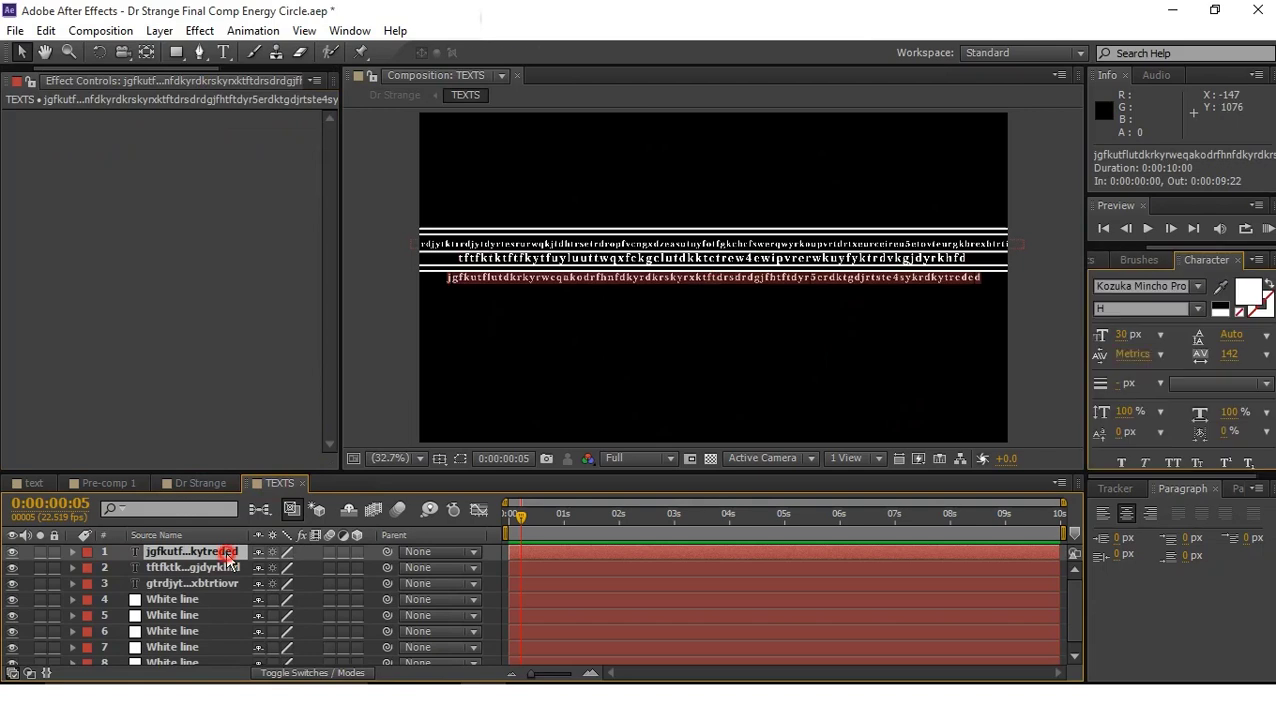
pyautogui.write('y5rci5cj6cyyjrd')
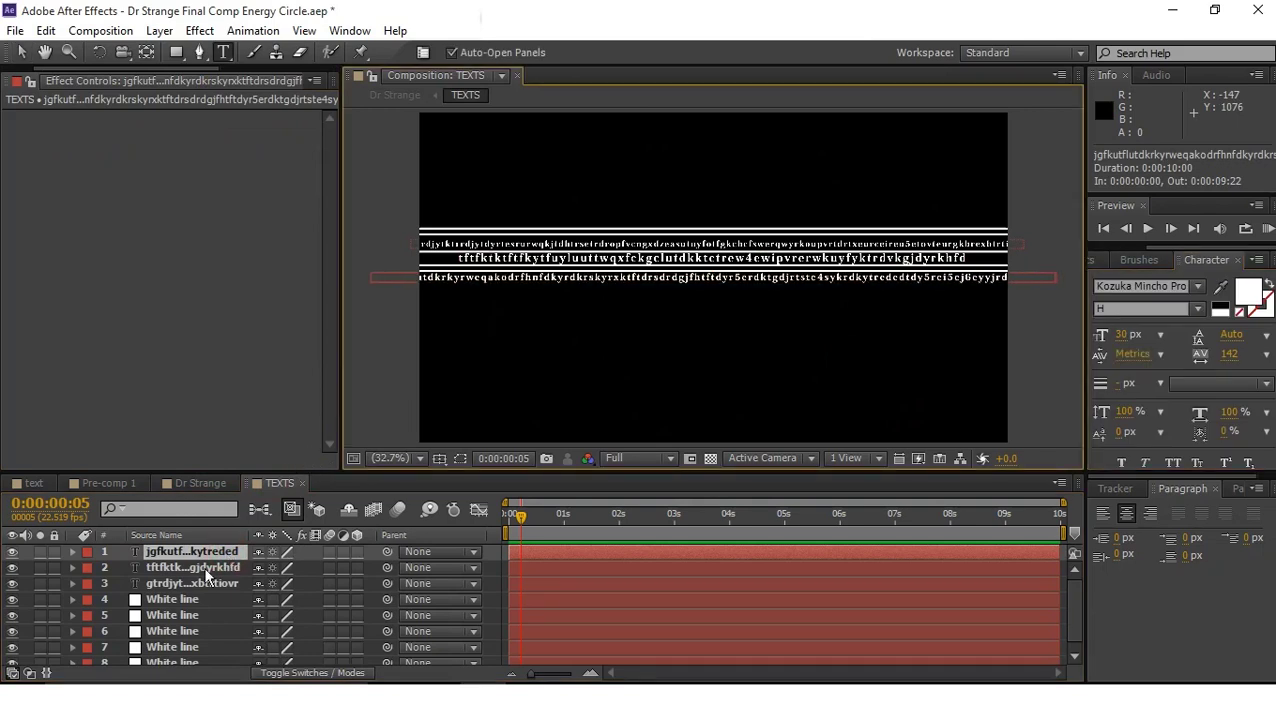
pyautogui.doubleClick(208, 567)
pyautogui.press('Right')
pyautogui.write('jrwsusukir64jrd')
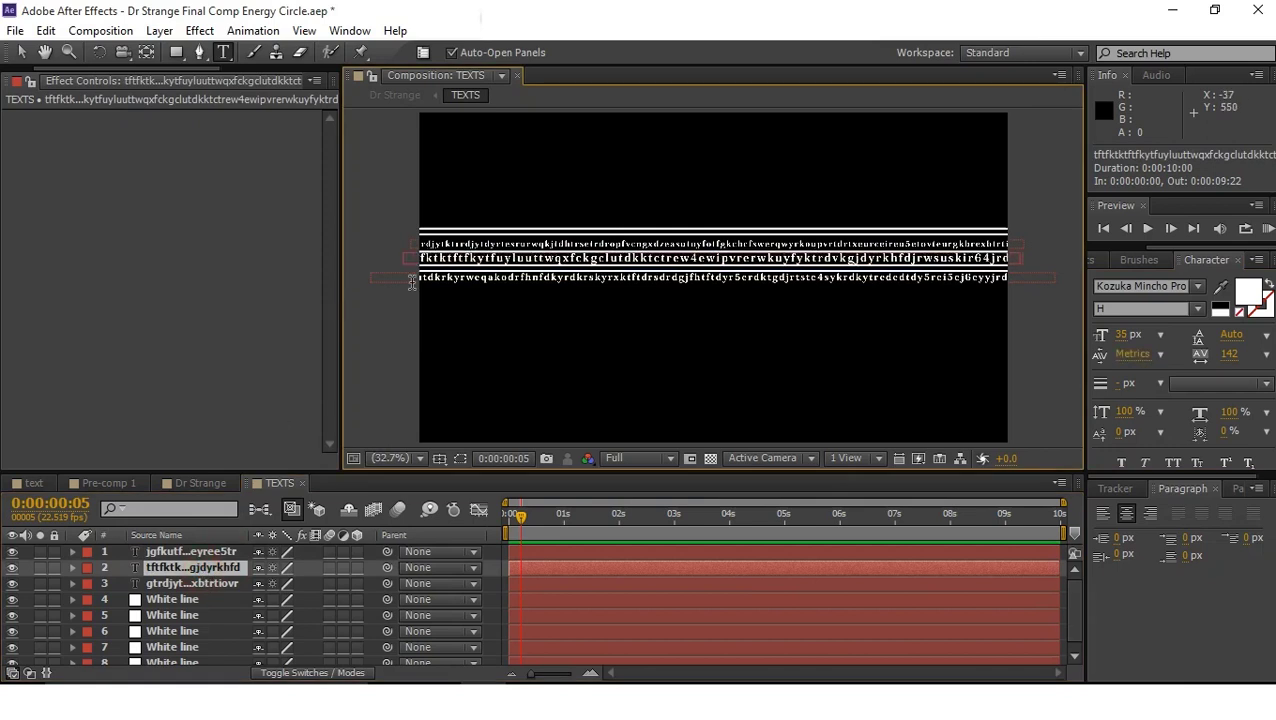
# Increase the third text row's font size to 31 px.
pyautogui.click(170, 551)
pyautogui.moveTo(1108, 340); pyautogui.dragTo(1114, 340)
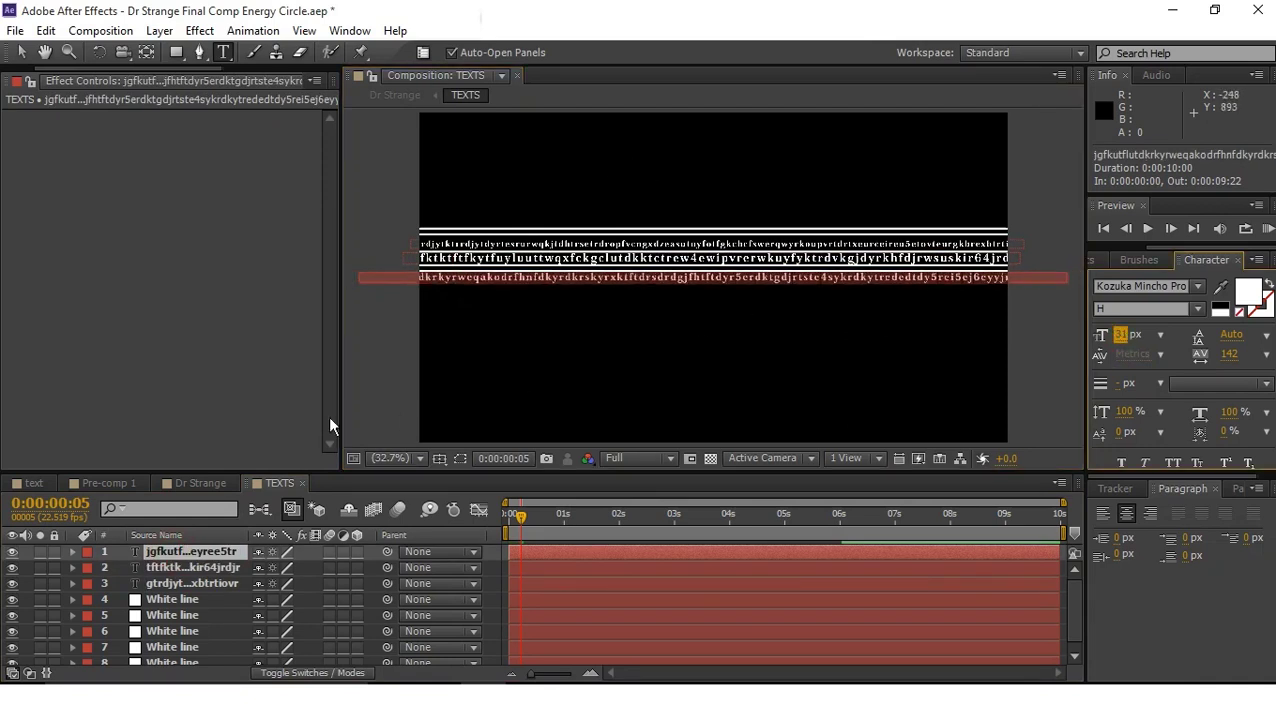
pyautogui.click(226, 481)
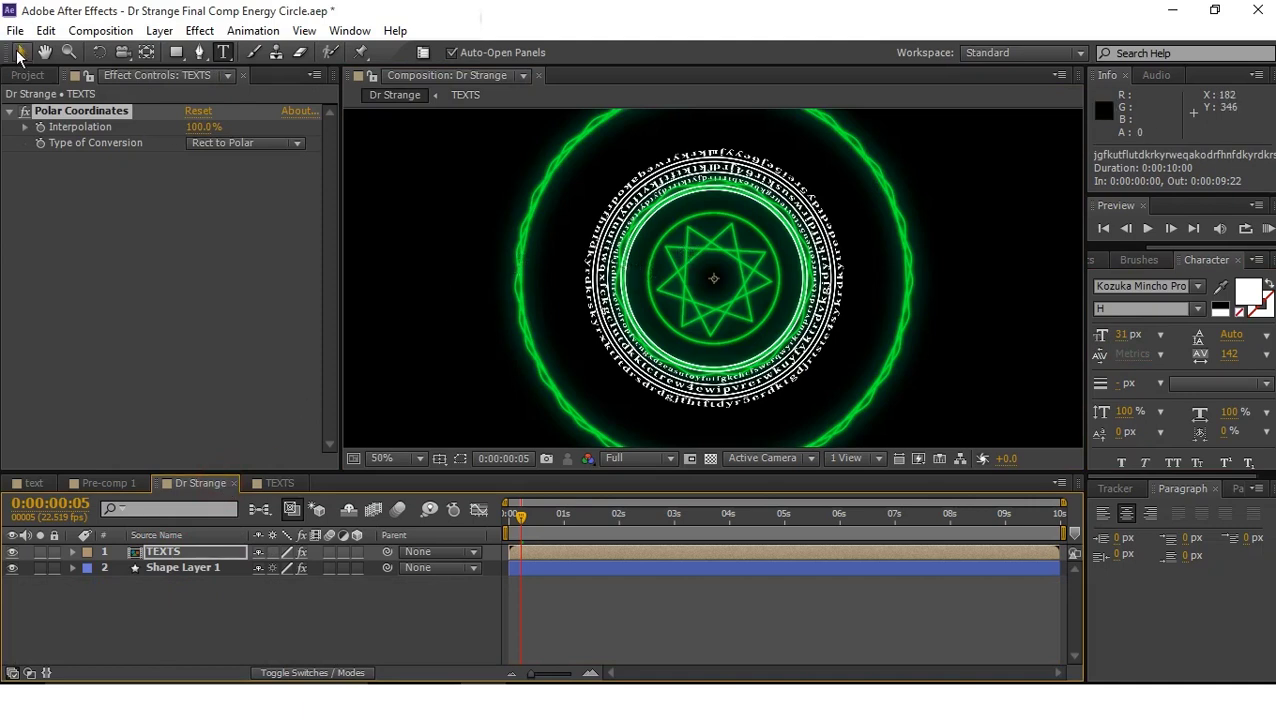
# Select the TEXTS layer and set a Scale keyframe at the current frame.
pyautogui.click(17, 55)
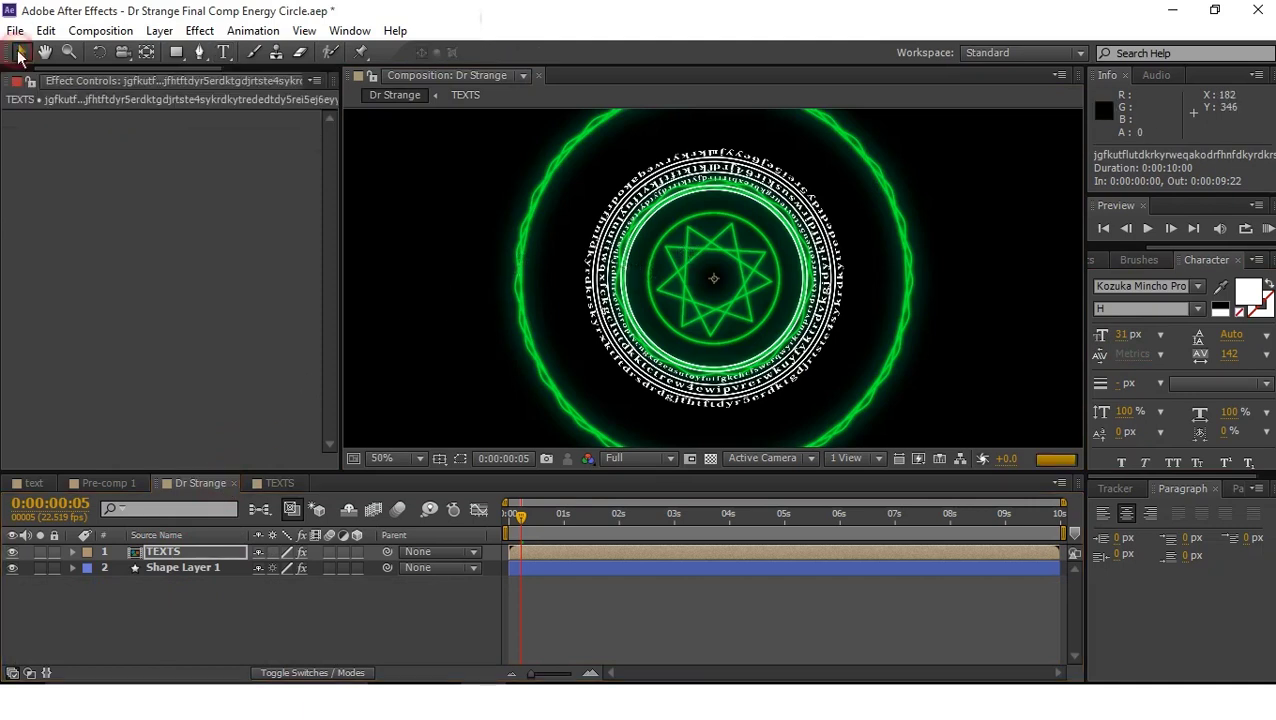
pyautogui.click(170, 557)
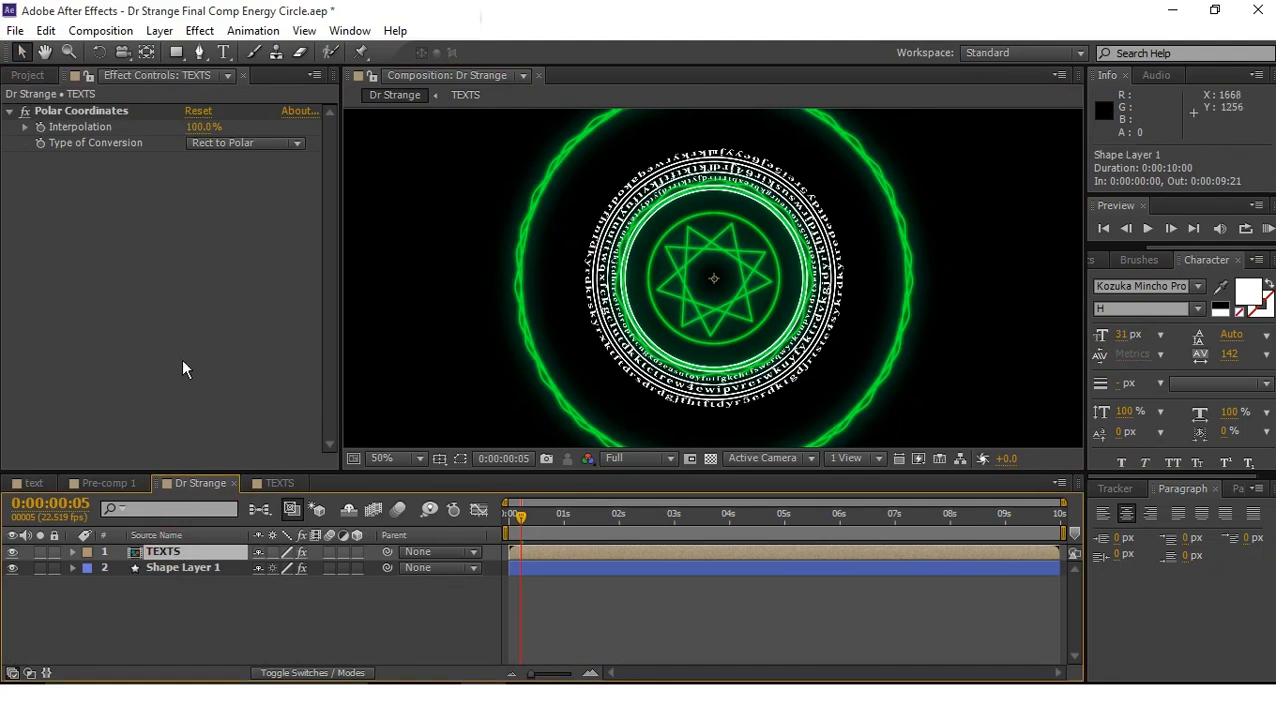
pyautogui.click(142, 557)
pyautogui.click(74, 551)
pyautogui.click(85, 582)
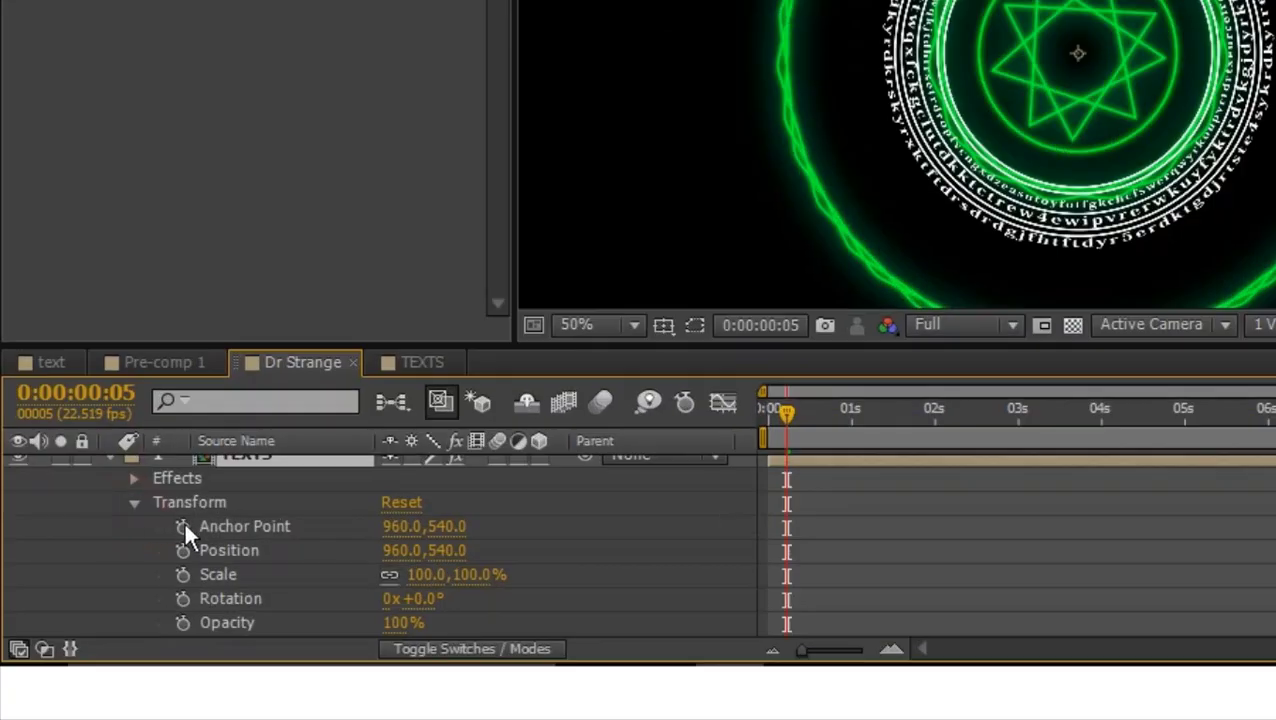
pyautogui.click(183, 574)
# Bring the TEXTS Scale keyframe down to 0% and zoom the timeline to single frames.
pyautogui.click(470, 572)
pyautogui.moveTo(472, 572); pyautogui.dragTo(356, 576)
pyautogui.click(456, 575)
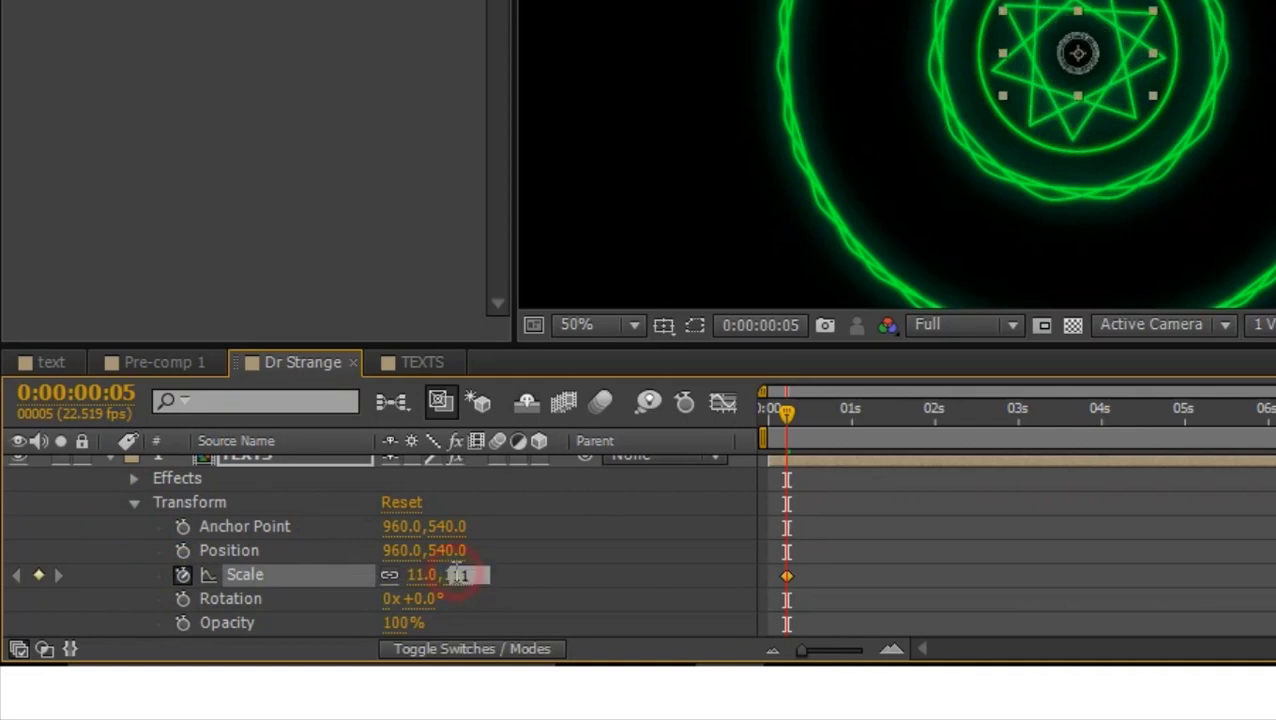
pyautogui.press('Return')
pyautogui.click(458, 580)
pyautogui.press('Return')
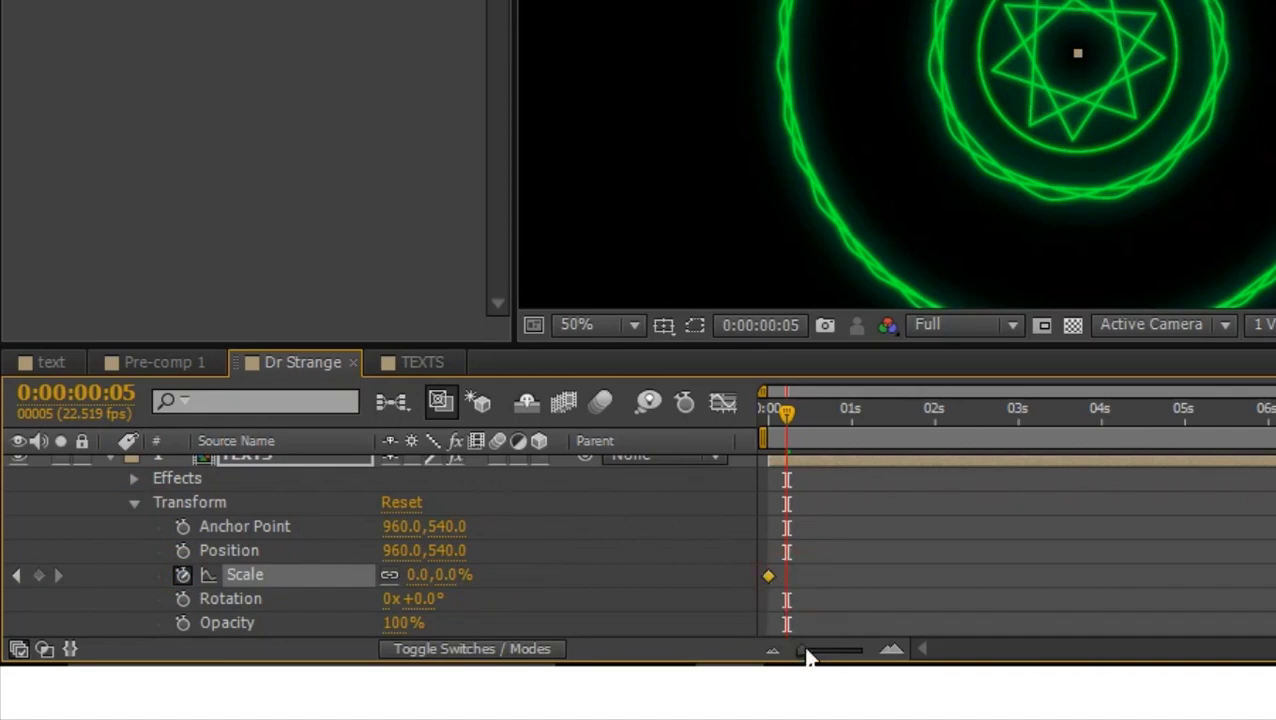
pyautogui.moveTo(808, 655); pyautogui.dragTo(874, 645)
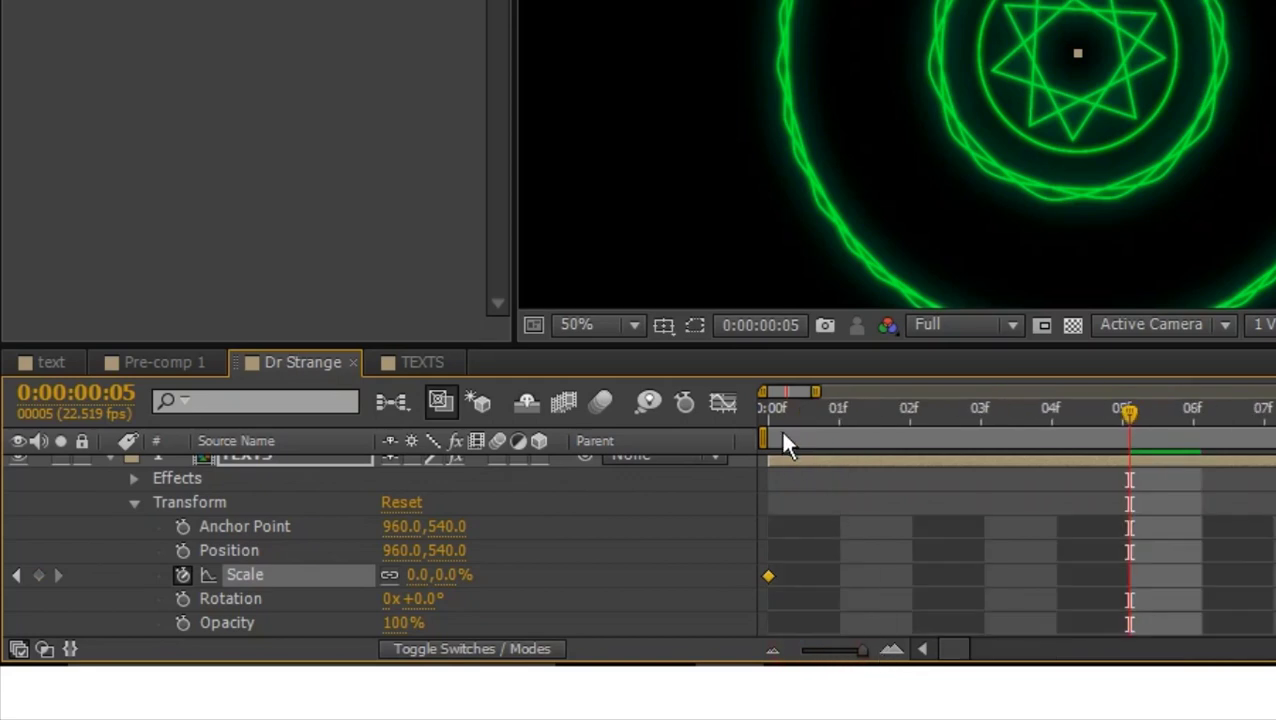
# At frame 01, key the TEXTS Scale to about 26%.
pyautogui.click(780, 425)
pyautogui.press('pagedown')
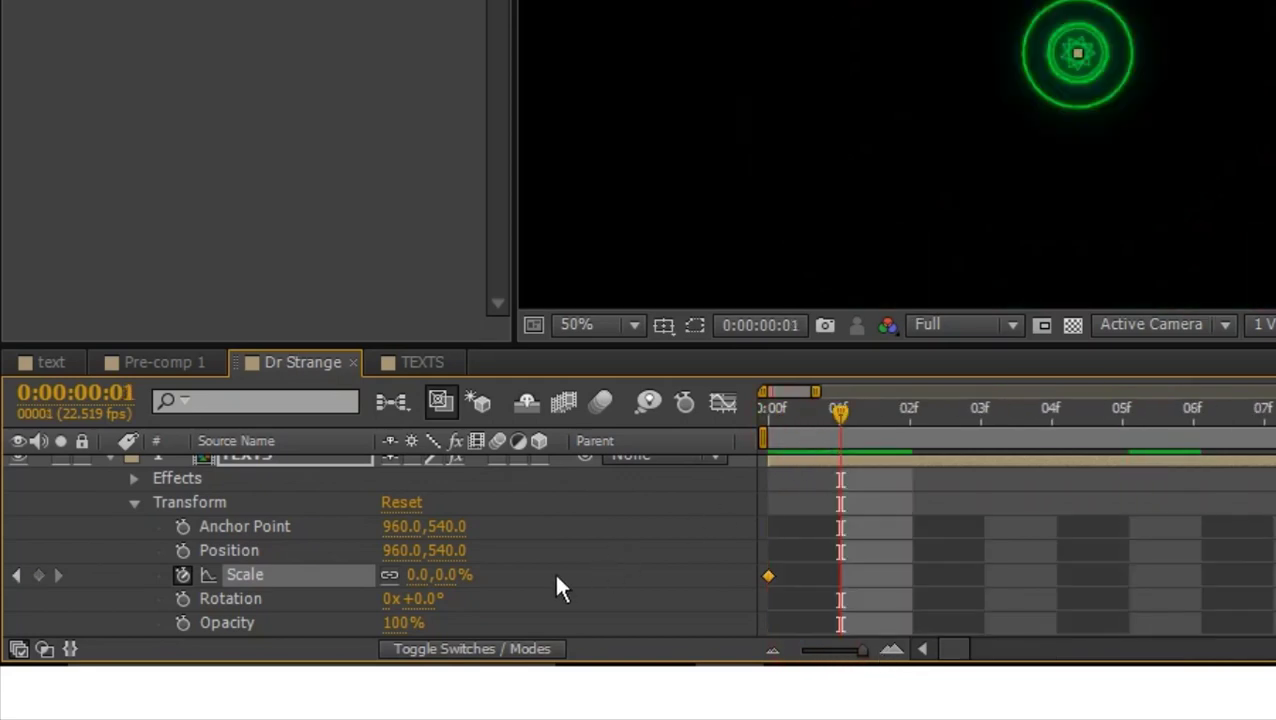
pyautogui.click(466, 579)
pyautogui.click(521, 574)
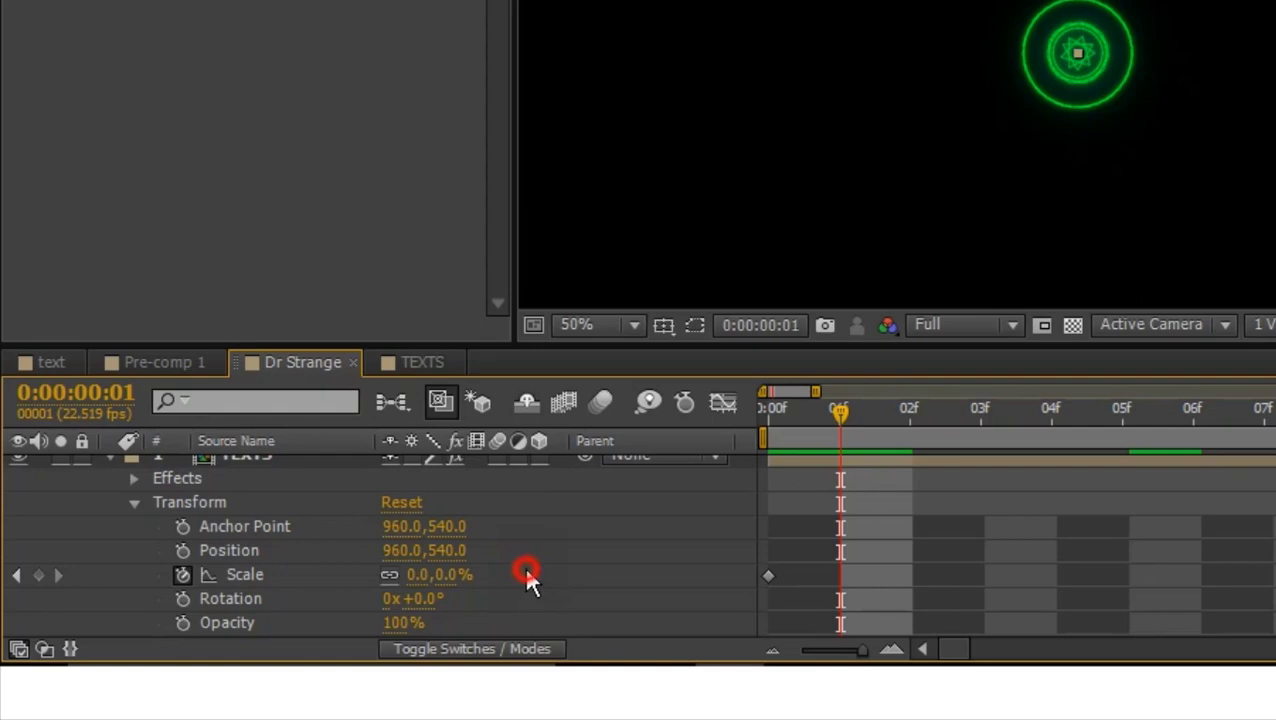
pyautogui.moveTo(450, 578); pyautogui.dragTo(486, 574)
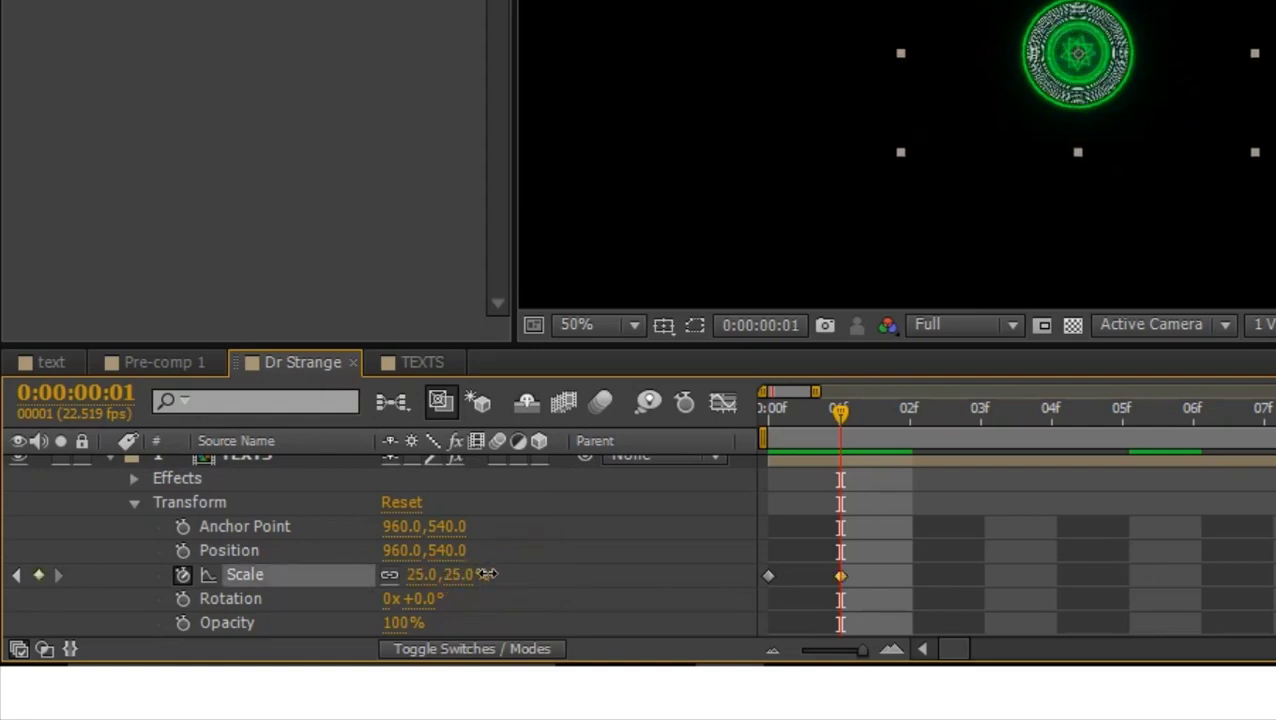
pyautogui.click(458, 574)
pyautogui.write('89')
pyautogui.press('Return')
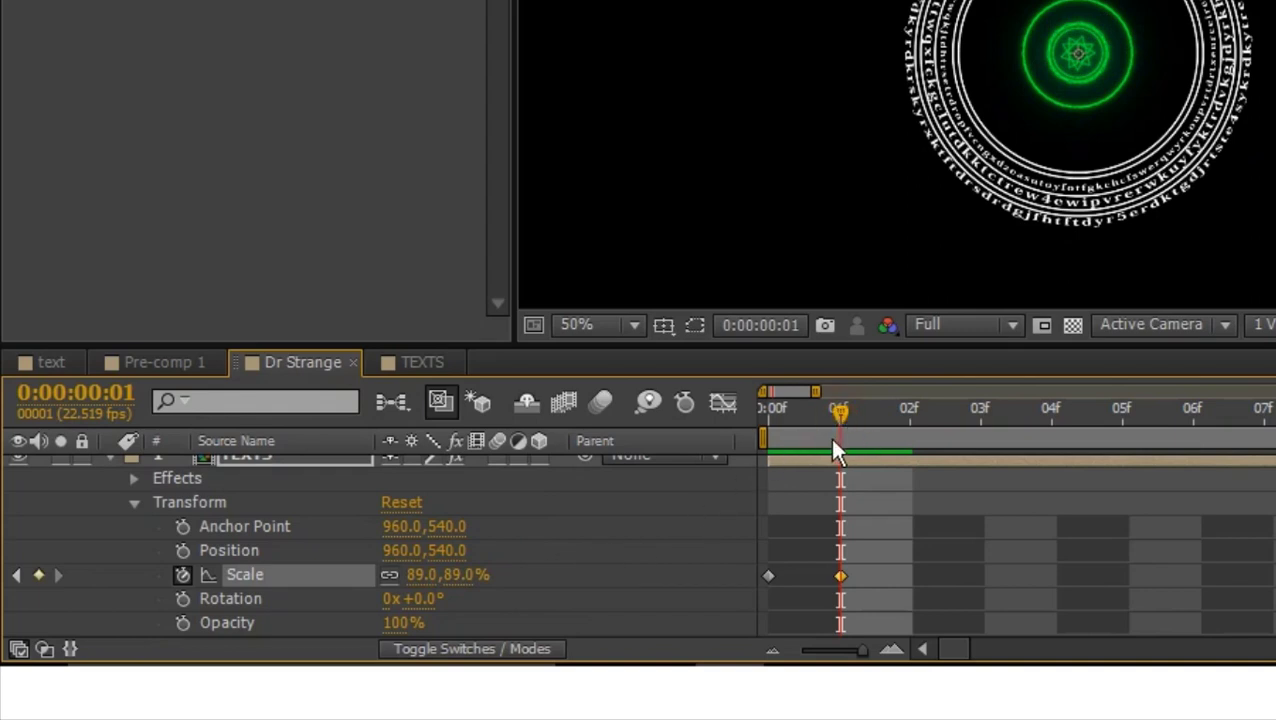
pyautogui.moveTo(448, 574); pyautogui.dragTo(384, 578)
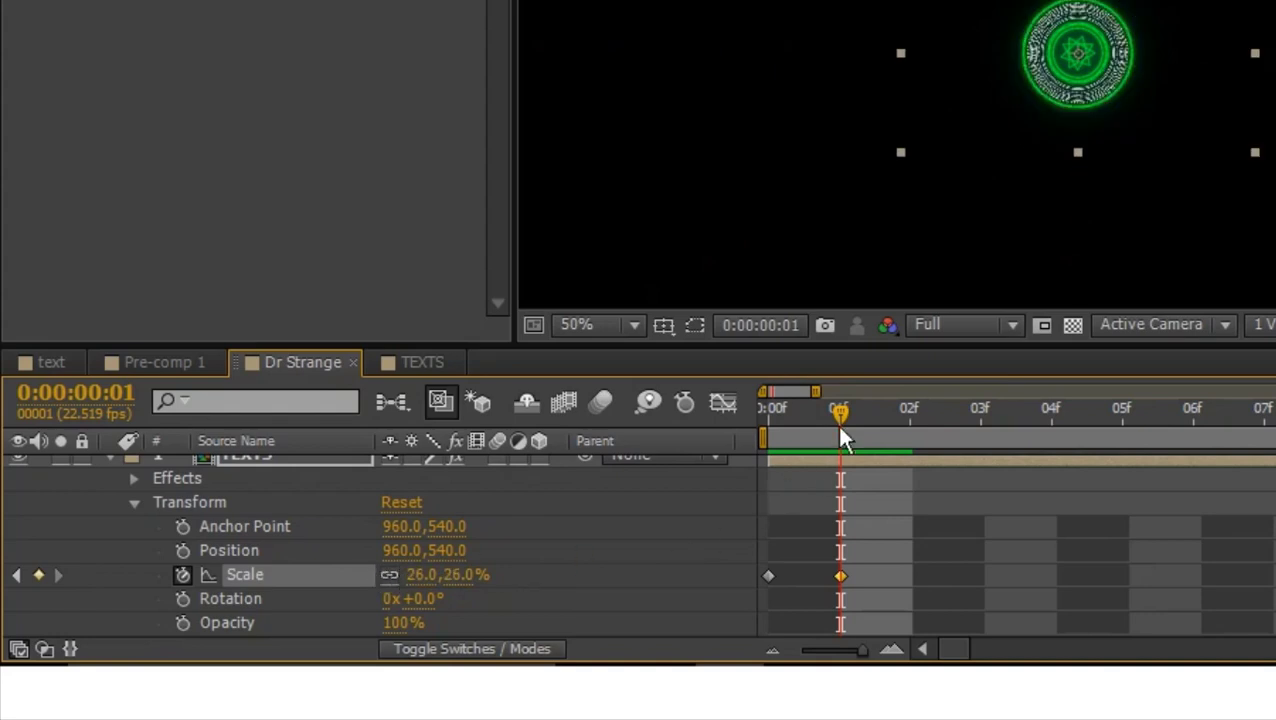
# Key the TEXTS Scale at 67% on frame 02, about 102% on frame 03 and 136% on frame 04.
pyautogui.moveTo(860, 415); pyautogui.dragTo(889, 411)
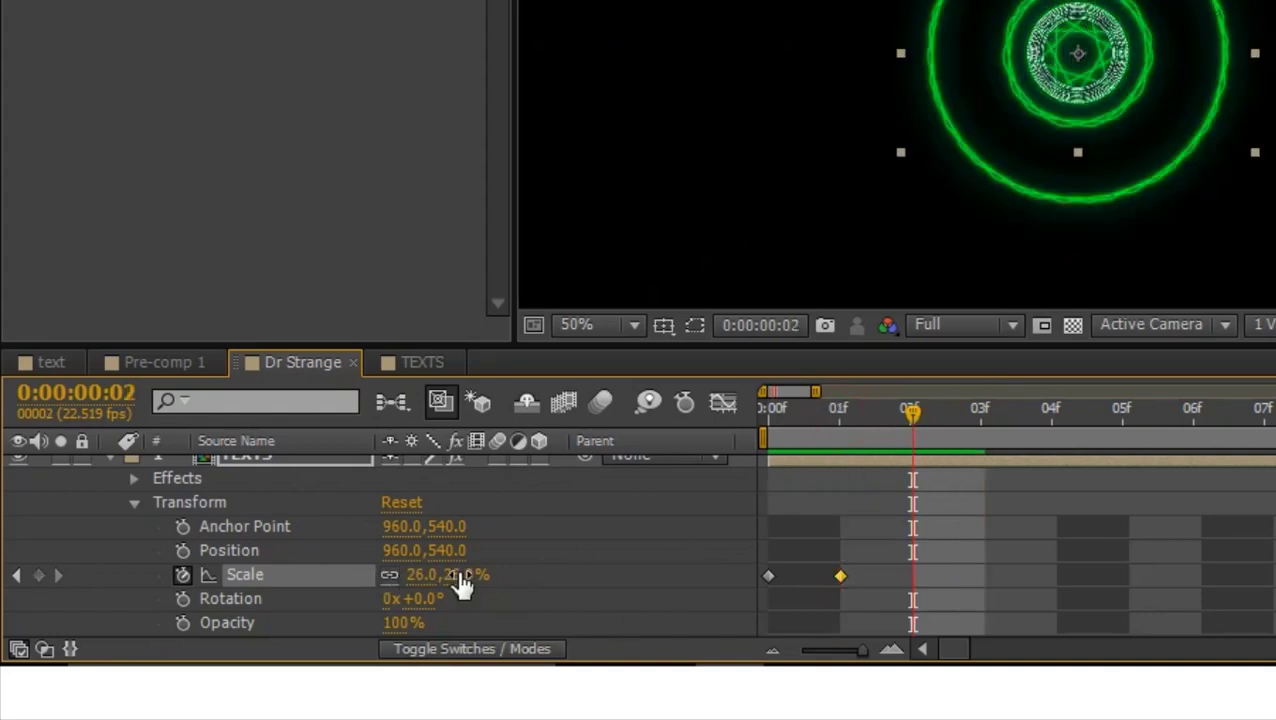
pyautogui.moveTo(458, 576); pyautogui.dragTo(517, 575)
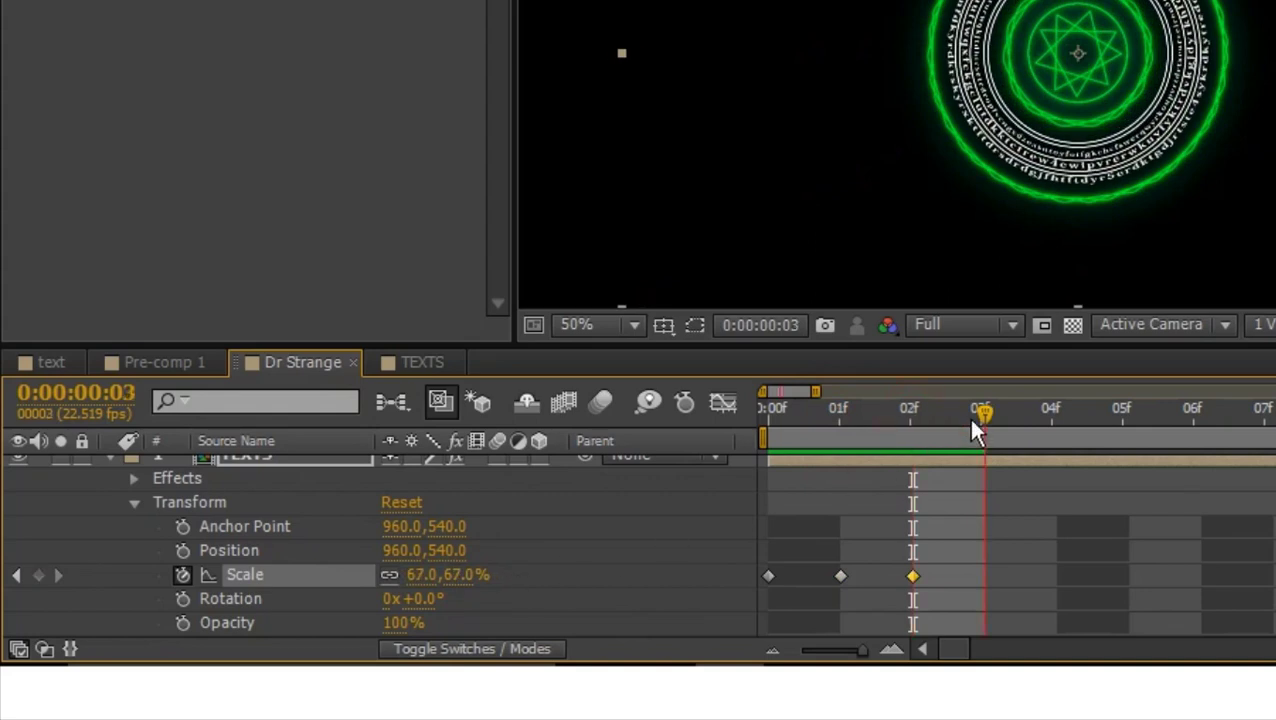
pyautogui.moveTo(468, 584); pyautogui.dragTo(512, 583)
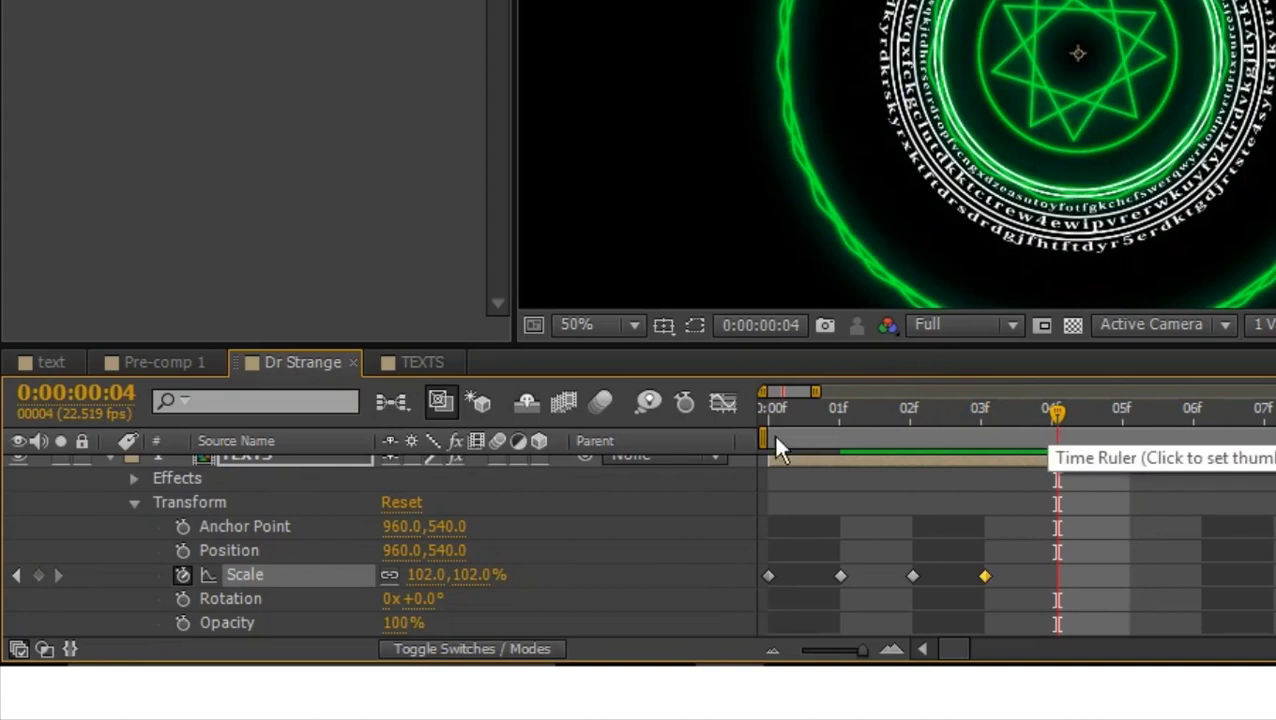
pyautogui.moveTo(474, 582); pyautogui.dragTo(522, 578)
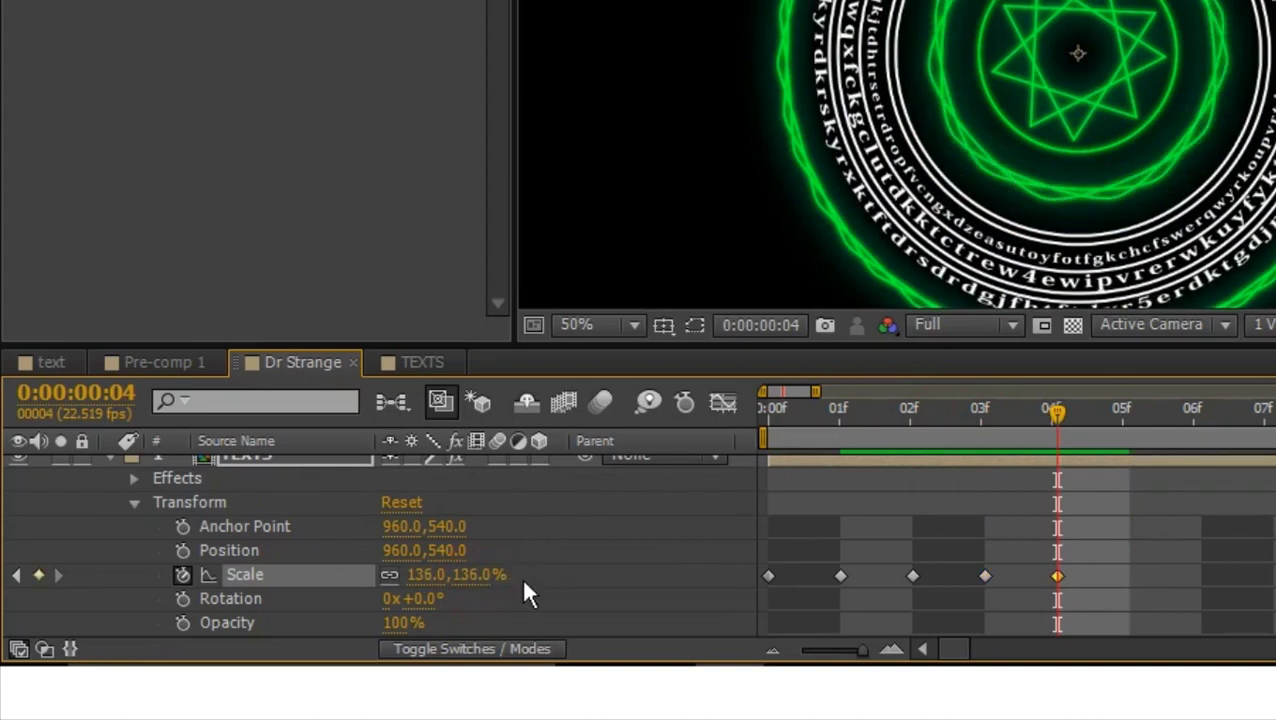
pyautogui.moveTo(1058, 412); pyautogui.dragTo(1121, 420)
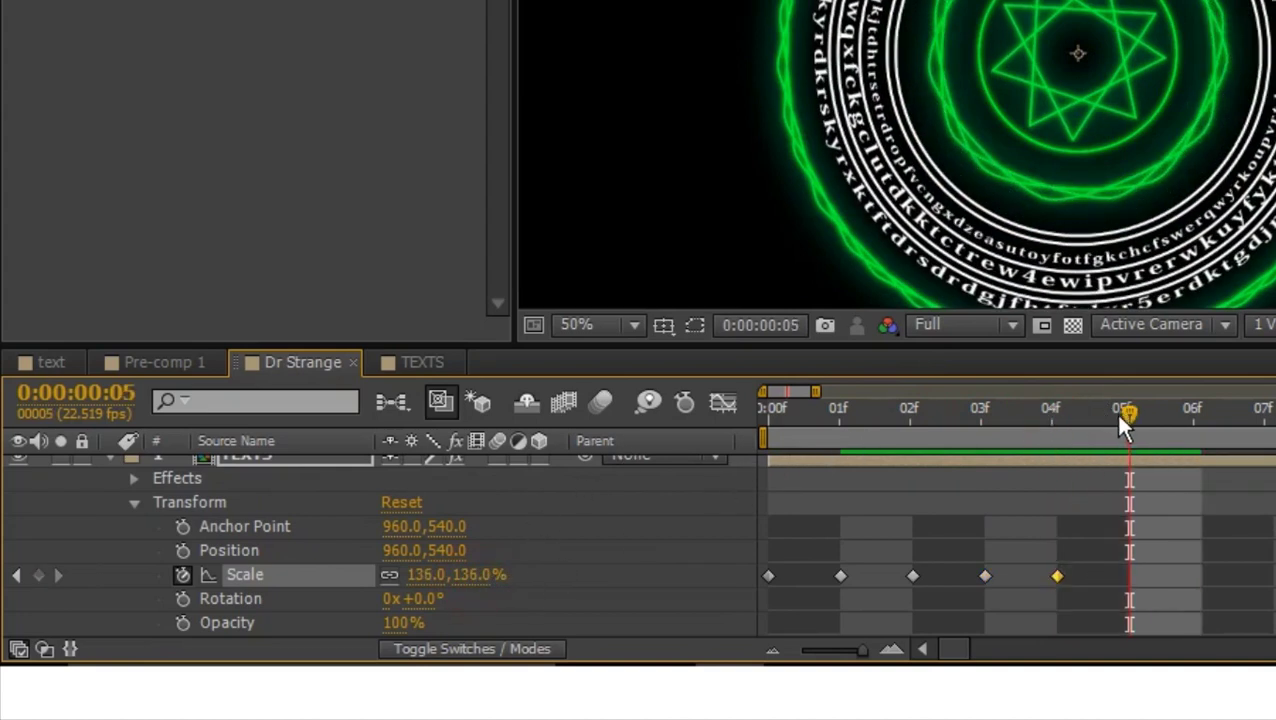
pyautogui.moveTo(818, 391); pyautogui.dragTo(998, 391)
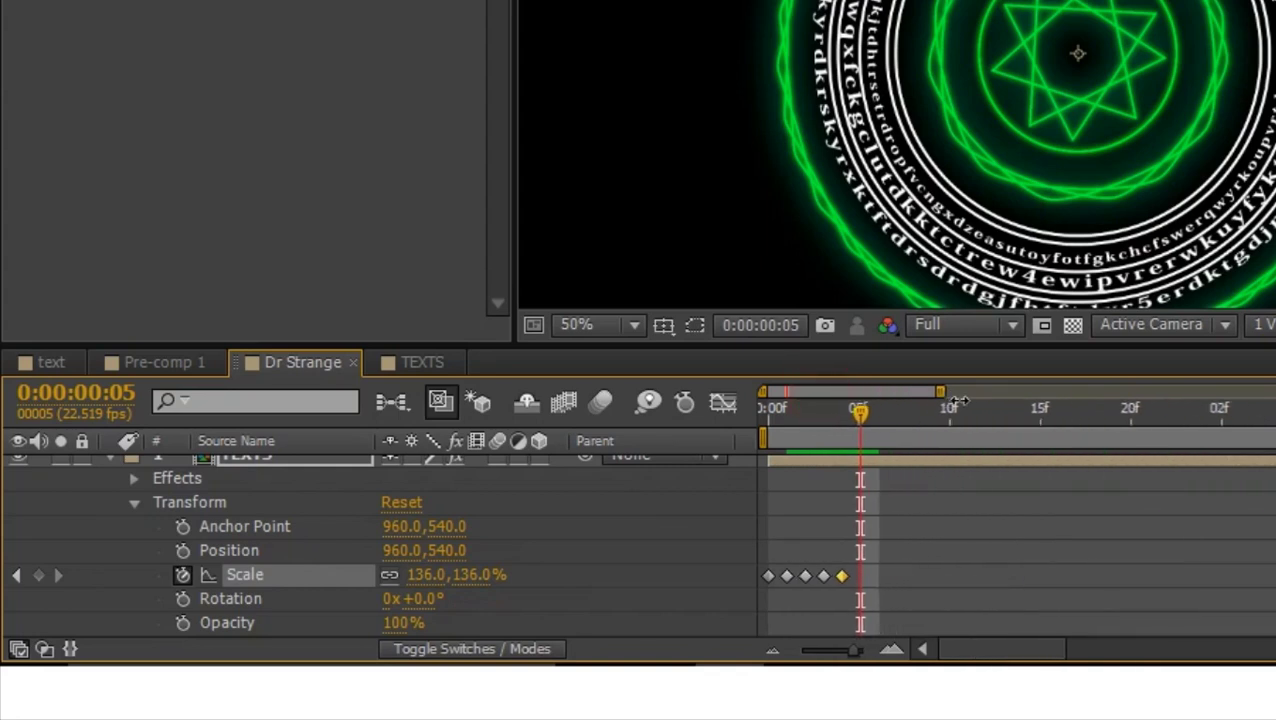
pyautogui.moveTo(906, 391); pyautogui.dragTo(1270, 391)
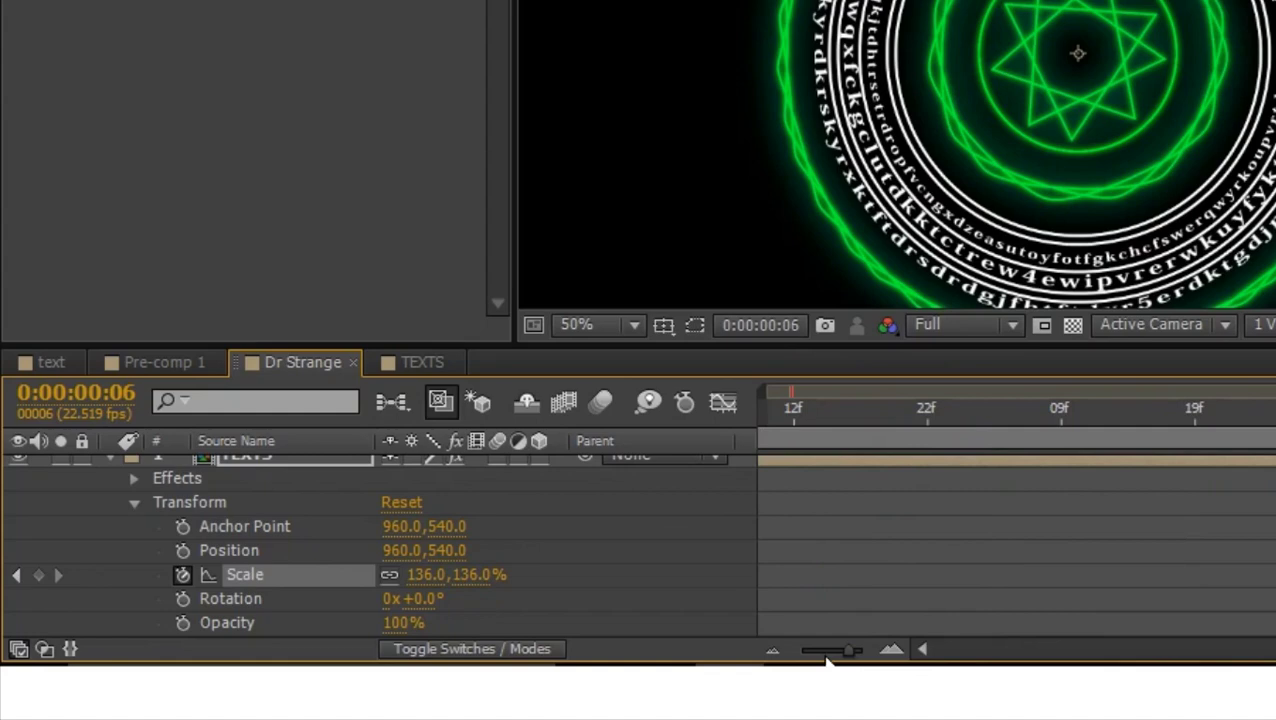
pyautogui.moveTo(840, 650); pyautogui.dragTo(787, 656)
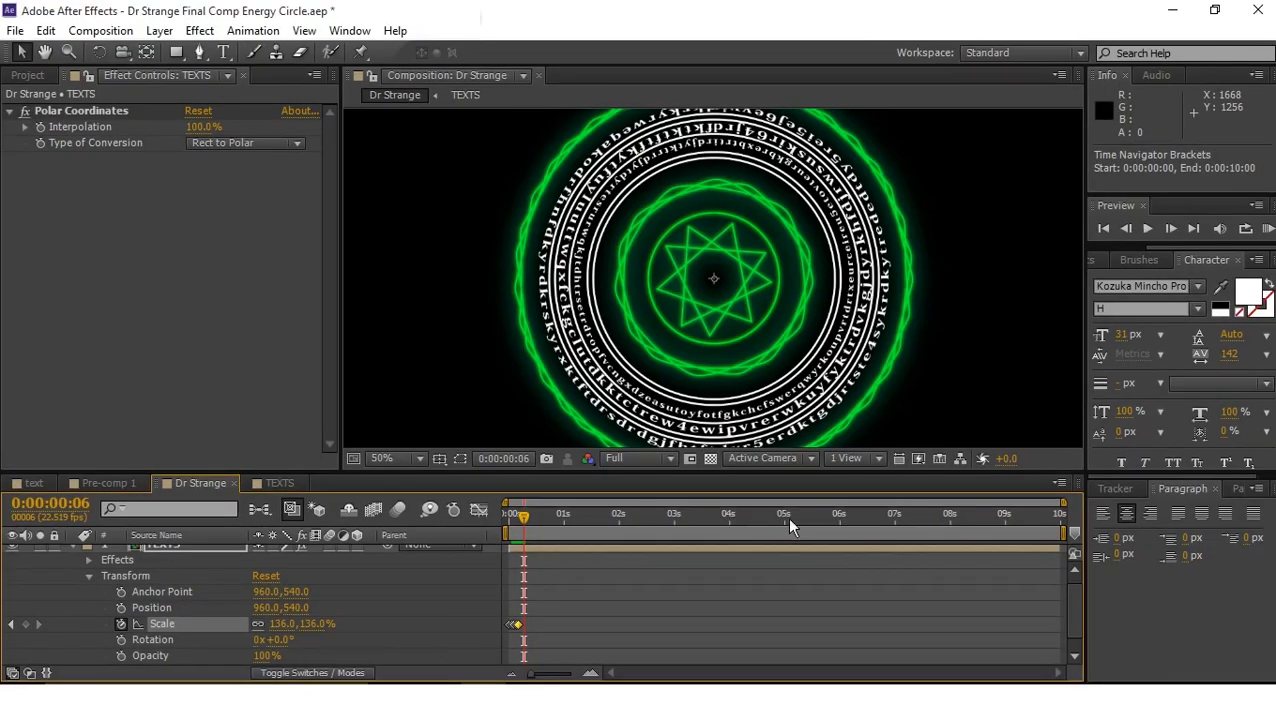
# Show Scale on the shape and TEXTS layers and add a TEXTS Scale keyframe at 9:06.
pyautogui.scroll(1, 120, 566)
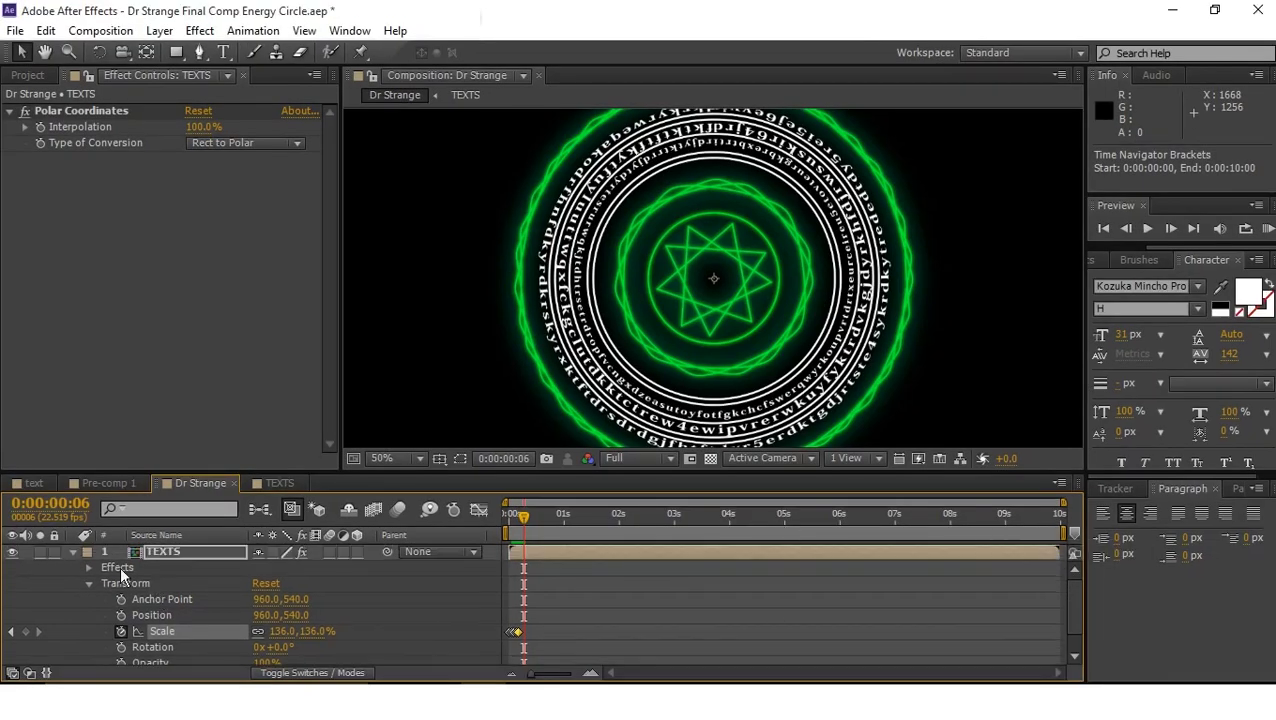
pyautogui.click(160, 567)
pyautogui.press('s')
pyautogui.click(175, 552)
pyautogui.press('s')
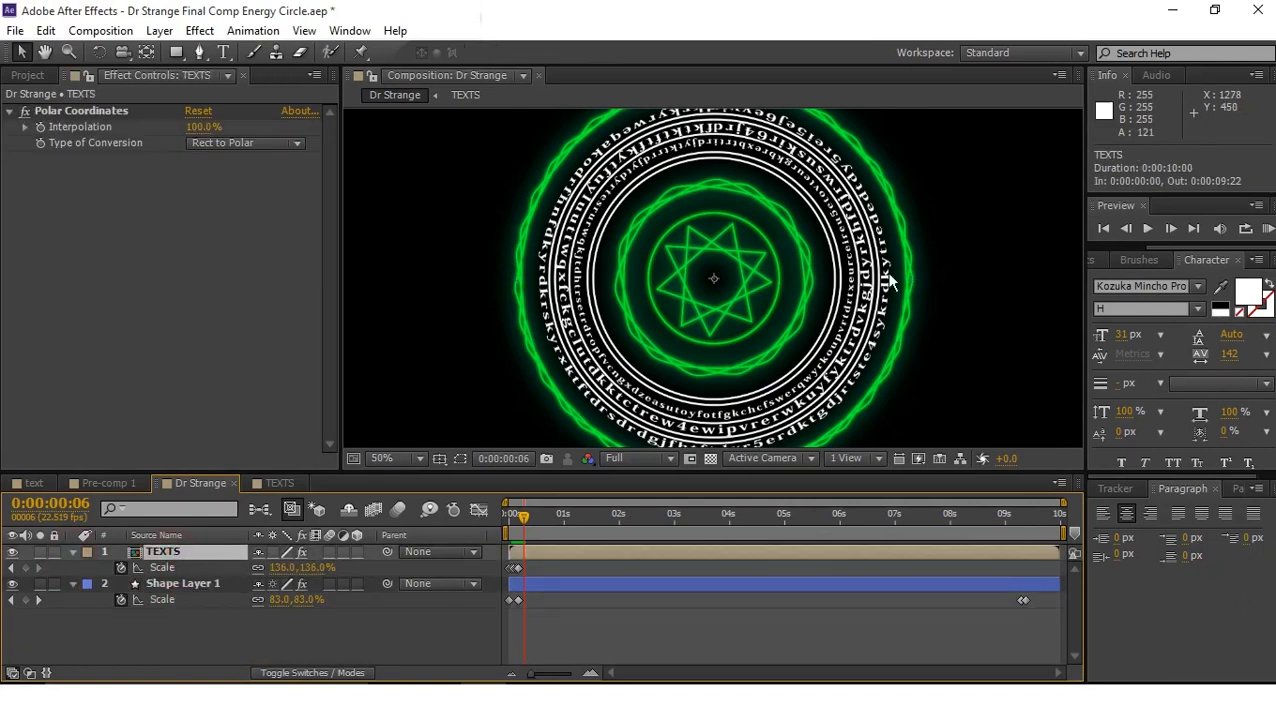
pyautogui.moveTo(1013, 522); pyautogui.dragTo(1020, 522)
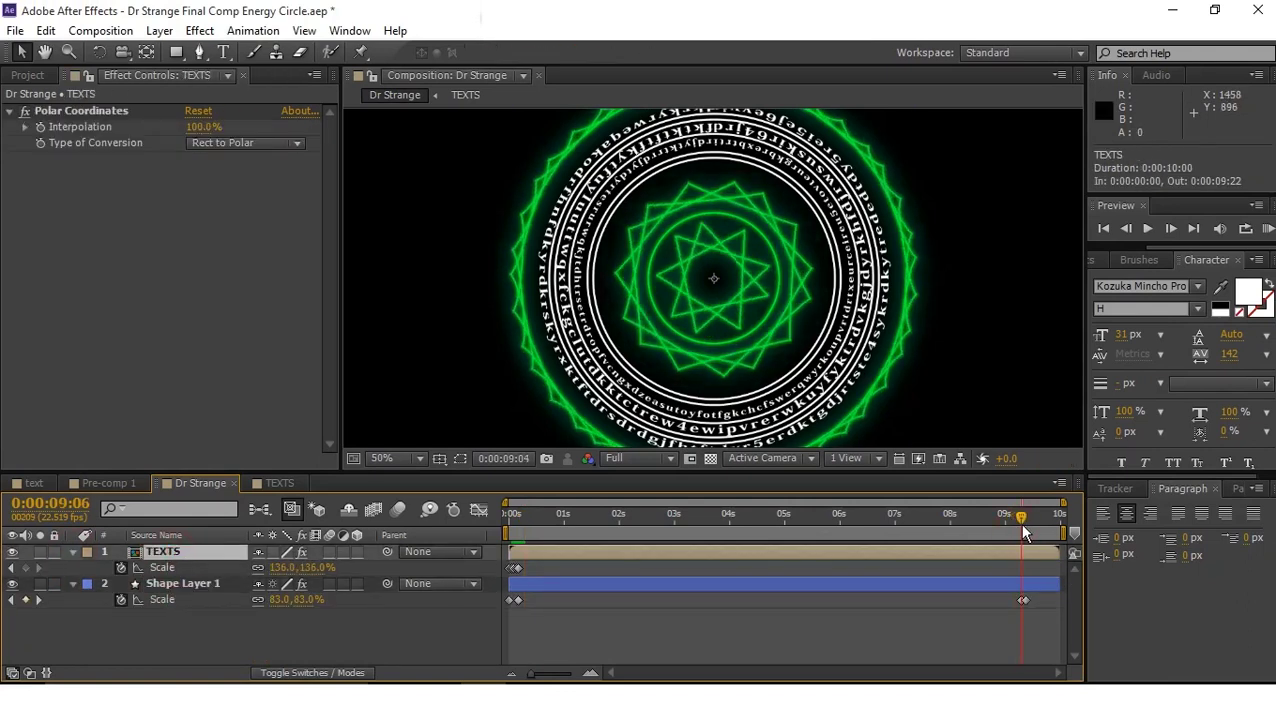
pyautogui.moveTo(530, 676); pyautogui.dragTo(575, 676)
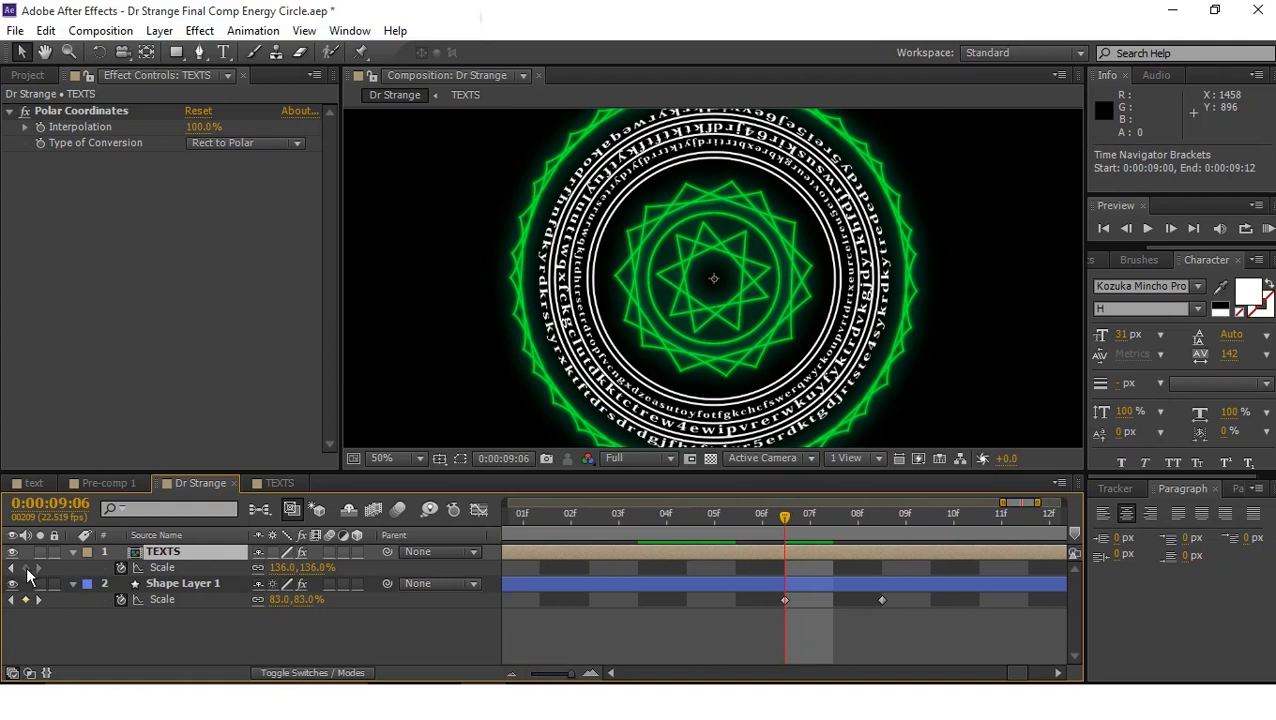
pyautogui.click(25, 567)
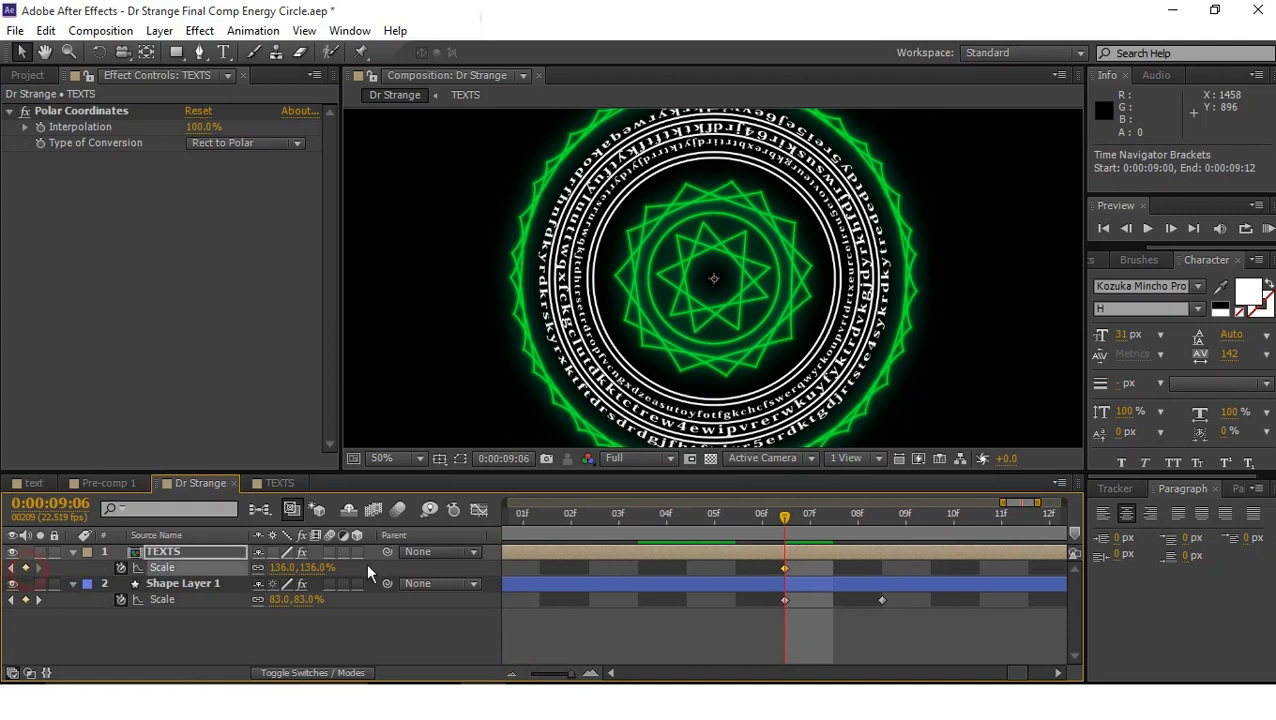
# Key the TEXTS Scale to 68% at 9:07 and 0% at 9:08.
pyautogui.click(833, 520)
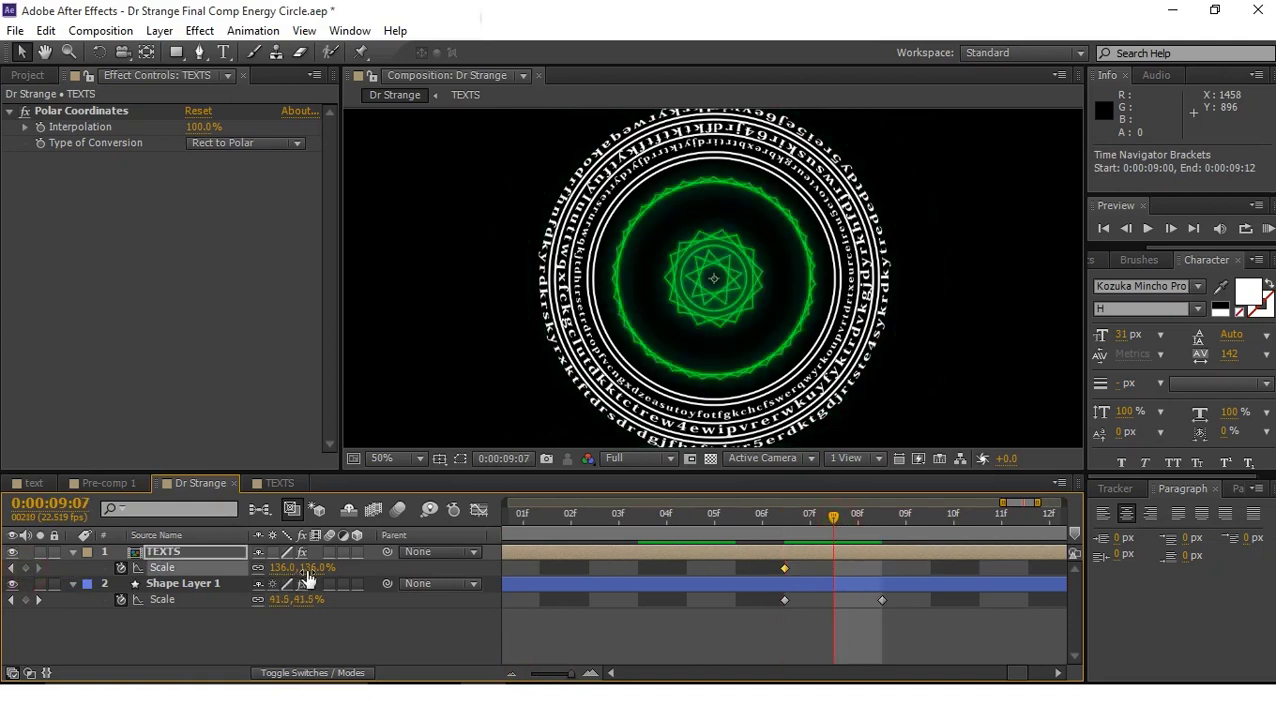
pyautogui.moveTo(300, 567); pyautogui.dragTo(320, 560)
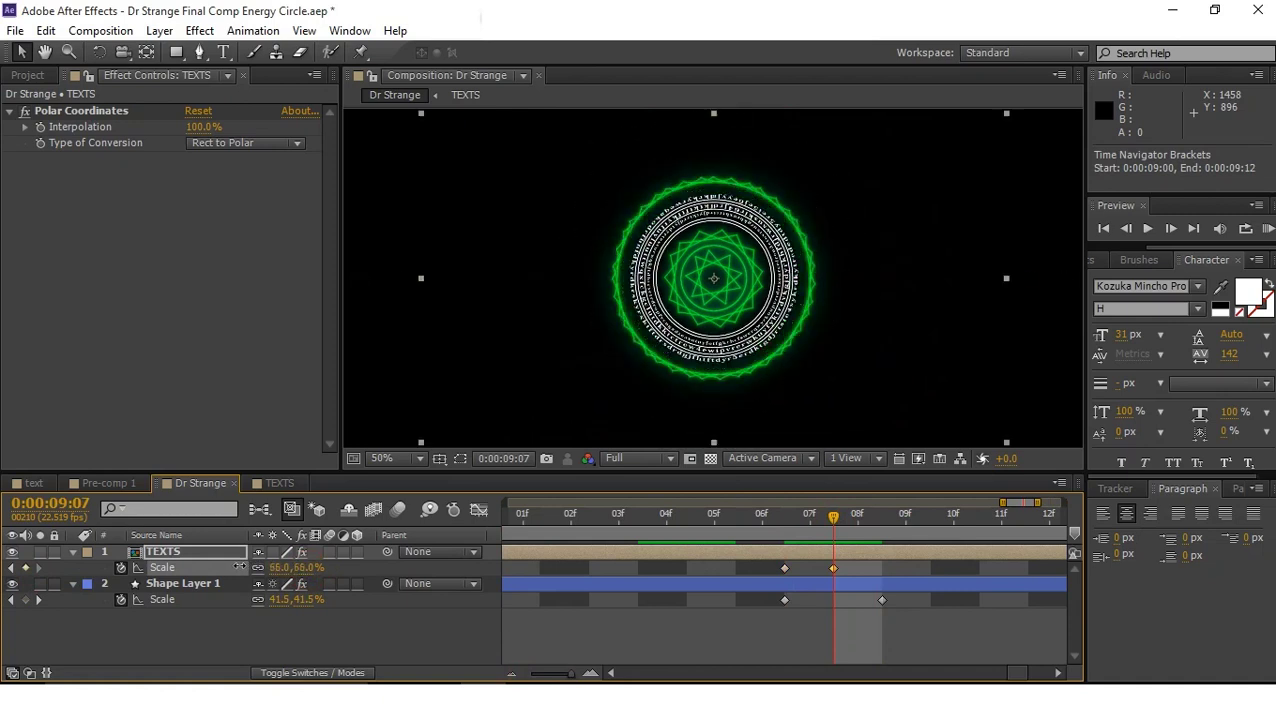
pyautogui.click(873, 532)
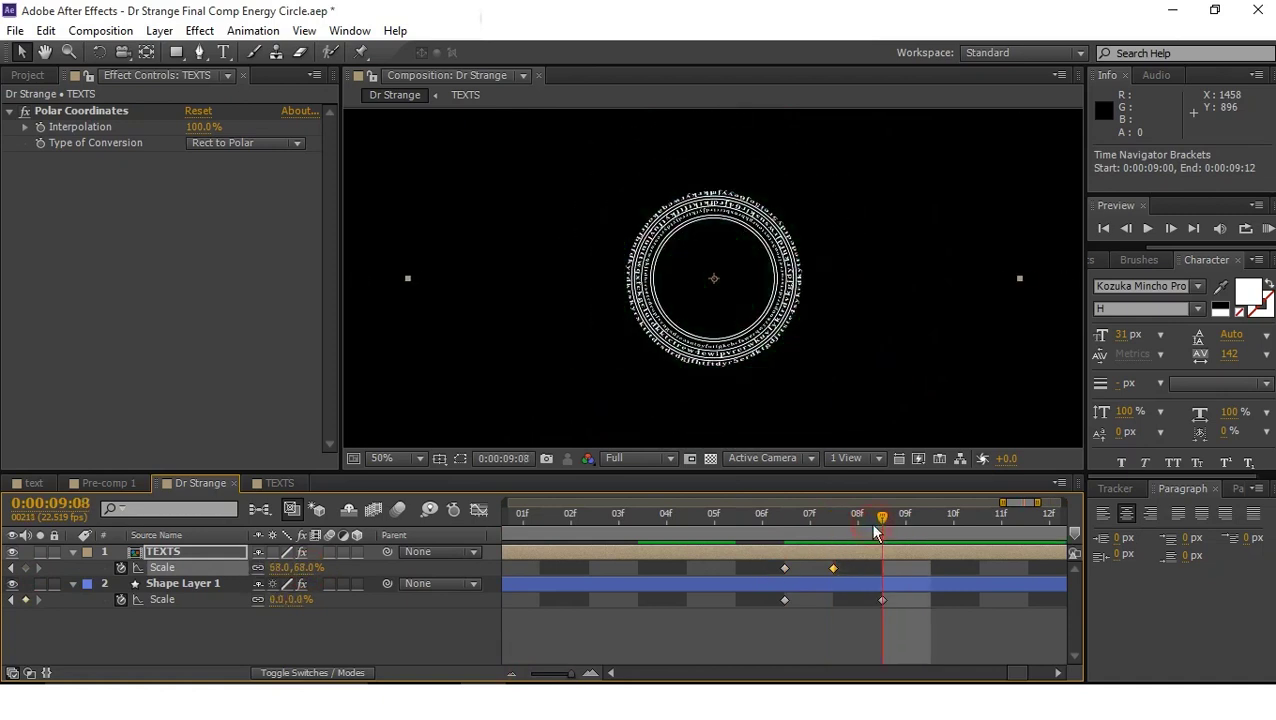
pyautogui.write('0')
pyautogui.press('Return')
# Zoom out to the full 10 seconds, preview the opening scale-in, and reselect TEXTS.
pyautogui.moveTo(560, 677); pyautogui.dragTo(517, 663)
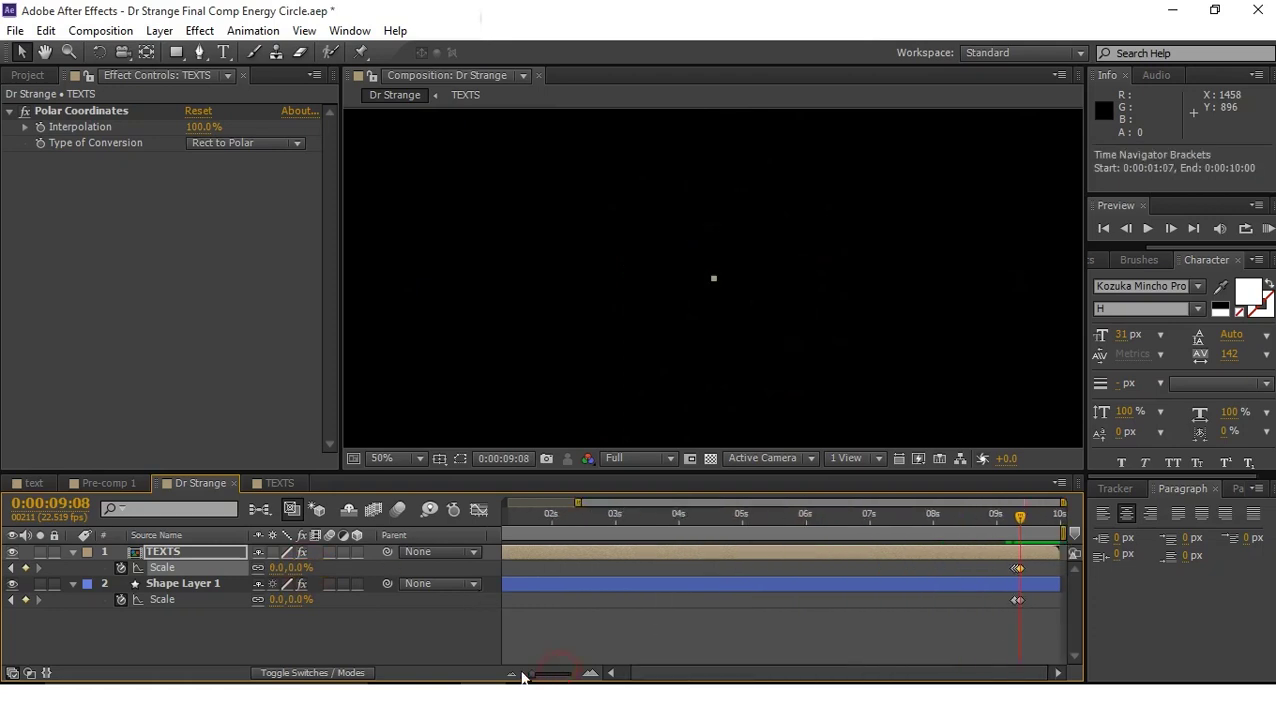
pyautogui.moveTo(514, 532); pyautogui.dragTo(510, 524)
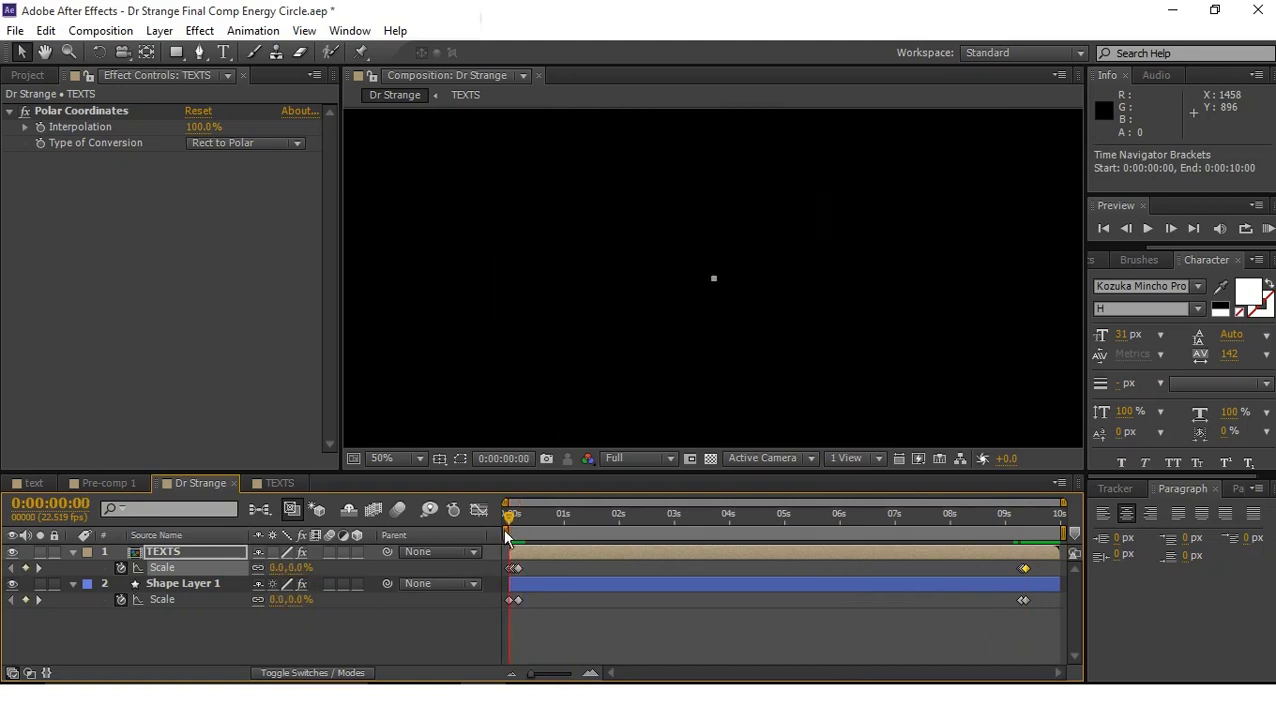
pyautogui.moveTo(511, 528)
pyautogui.mouseDown()
pyautogui.moveTo(555, 534)
pyautogui.moveTo(526, 527)
pyautogui.mouseUp()
pyautogui.click(193, 632)
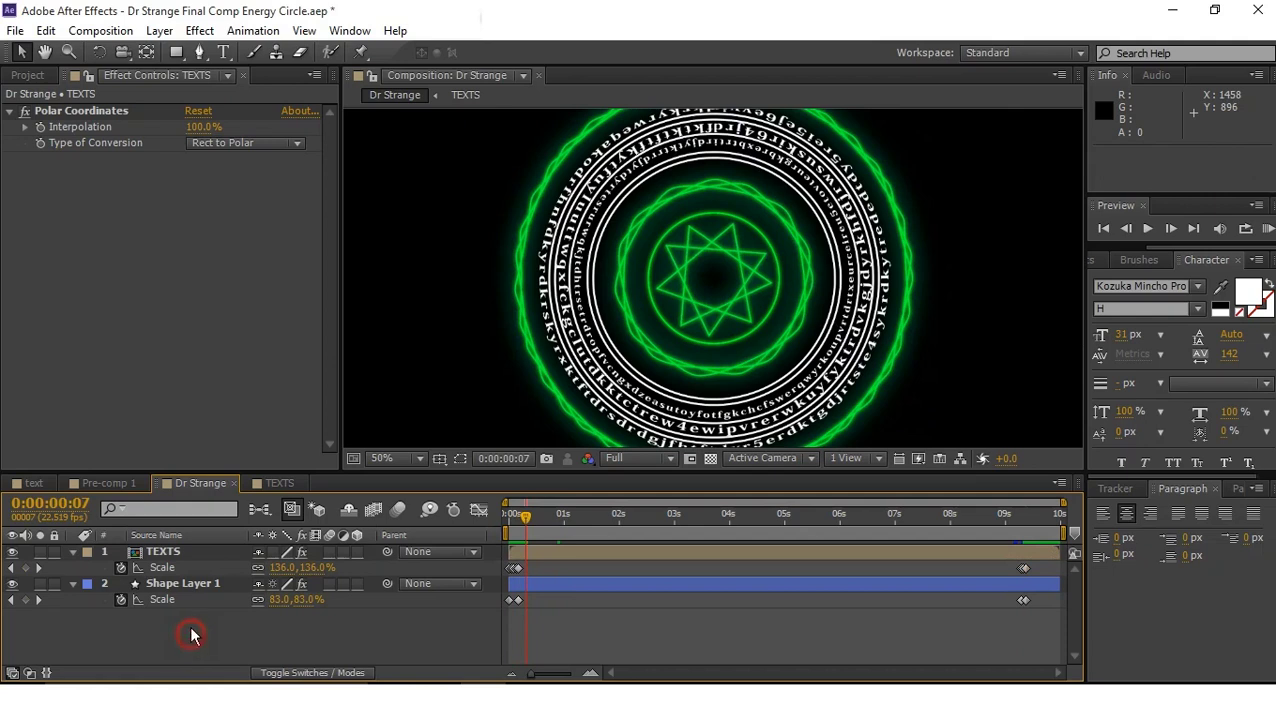
pyautogui.click(179, 553)
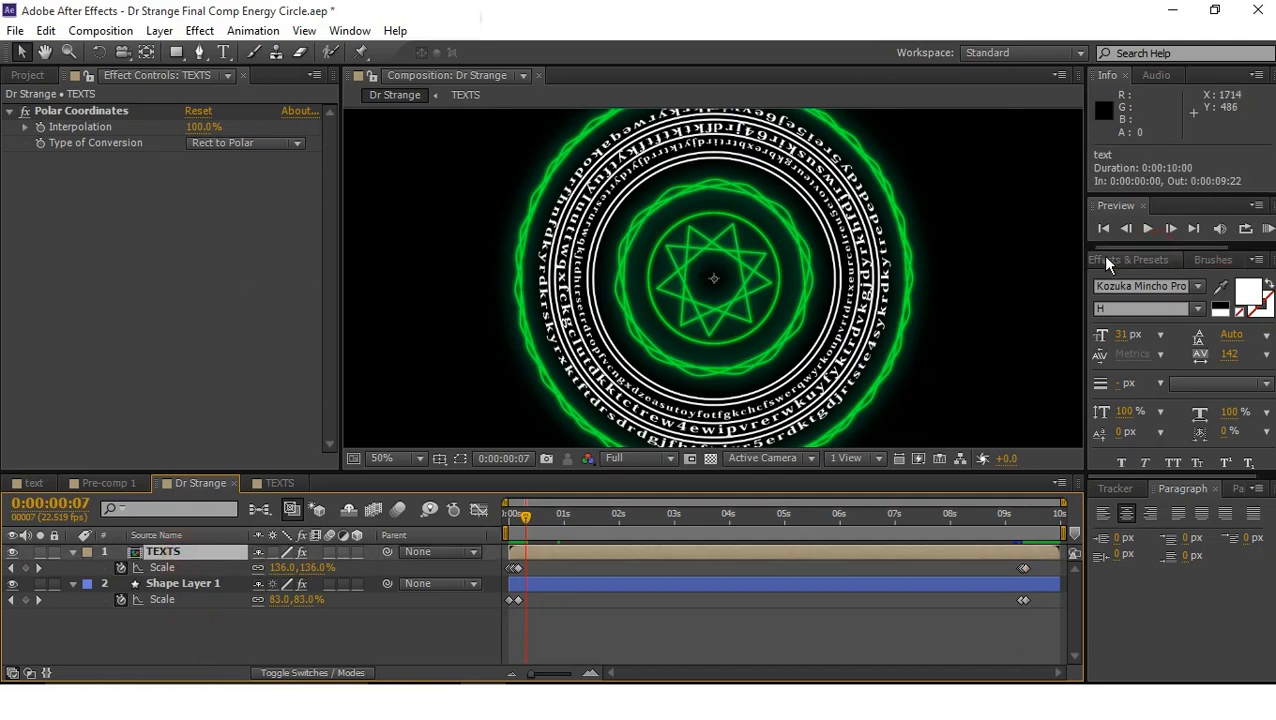
# Apply VC Color Vibrance to the TEXTS layer with its colour set to #00FF12.
pyautogui.click(1101, 257)
pyautogui.click(1240, 281)
pyautogui.write('vc')
pyautogui.moveTo(1183, 314); pyautogui.dragTo(749, 336)
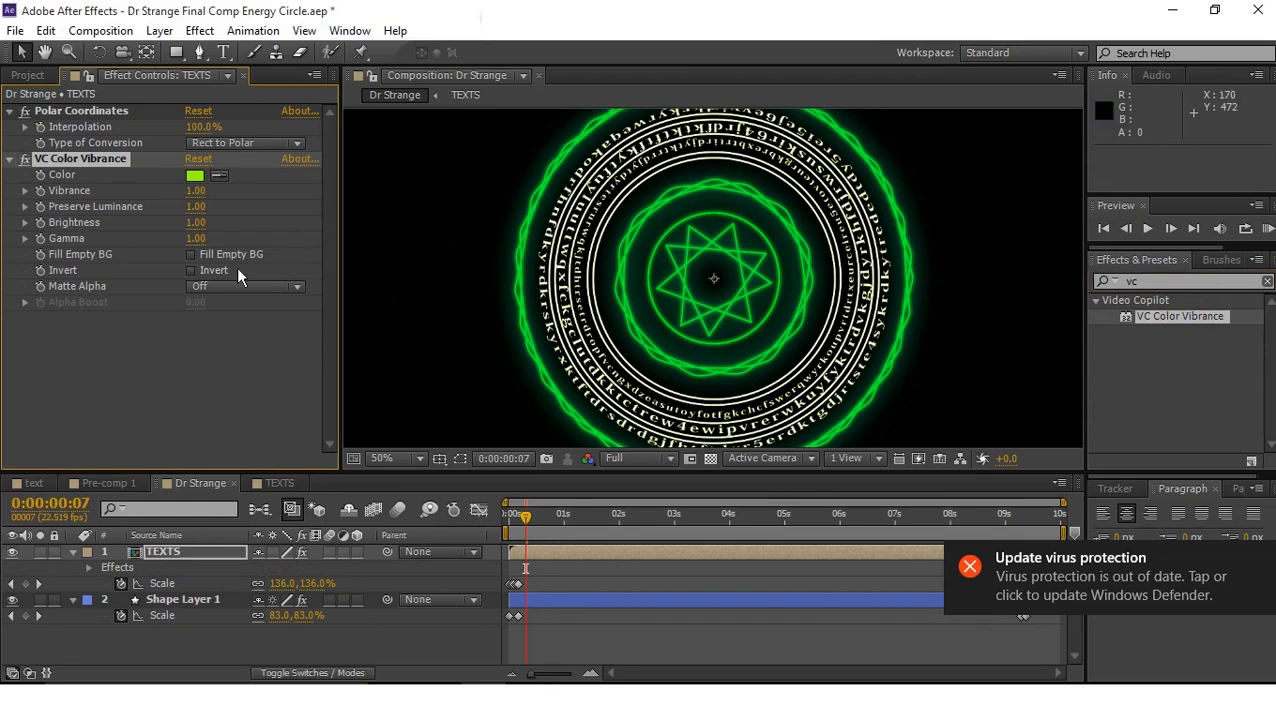
pyautogui.click(195, 176)
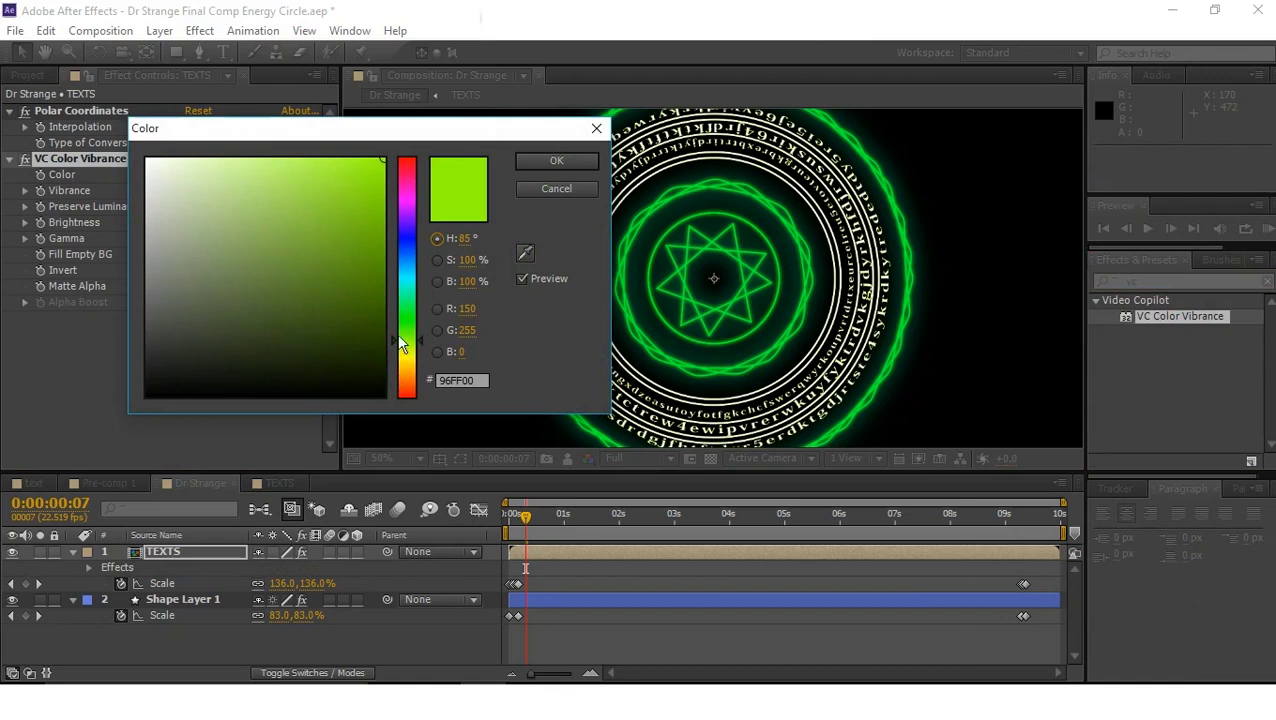
pyautogui.moveTo(476, 380); pyautogui.dragTo(436, 385)
pyautogui.write('00FF12')
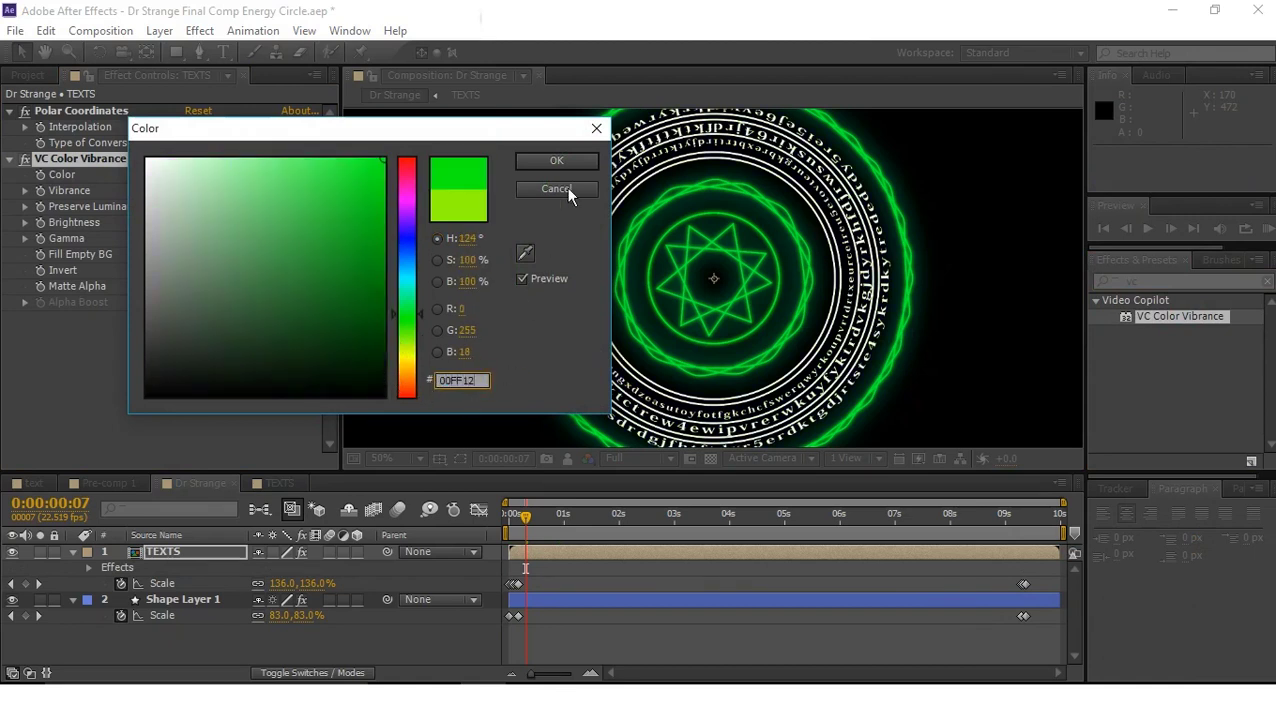
pyautogui.click(575, 170)
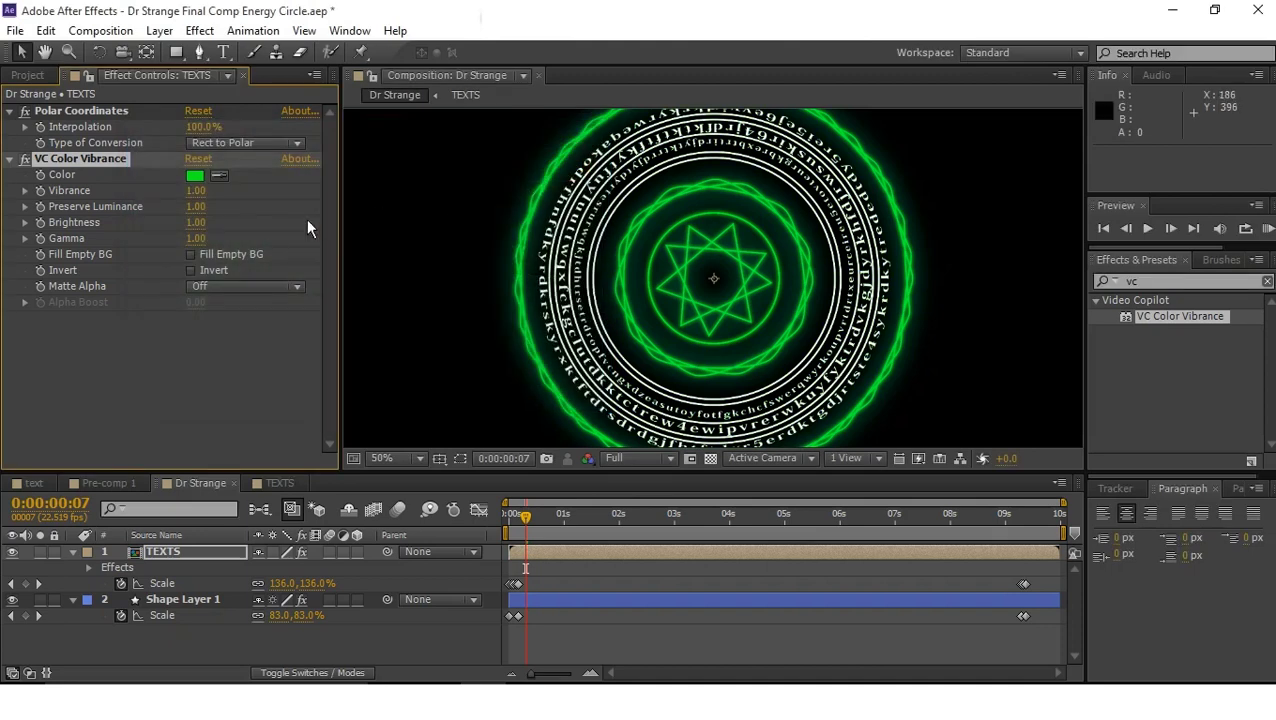
pyautogui.click(1133, 281)
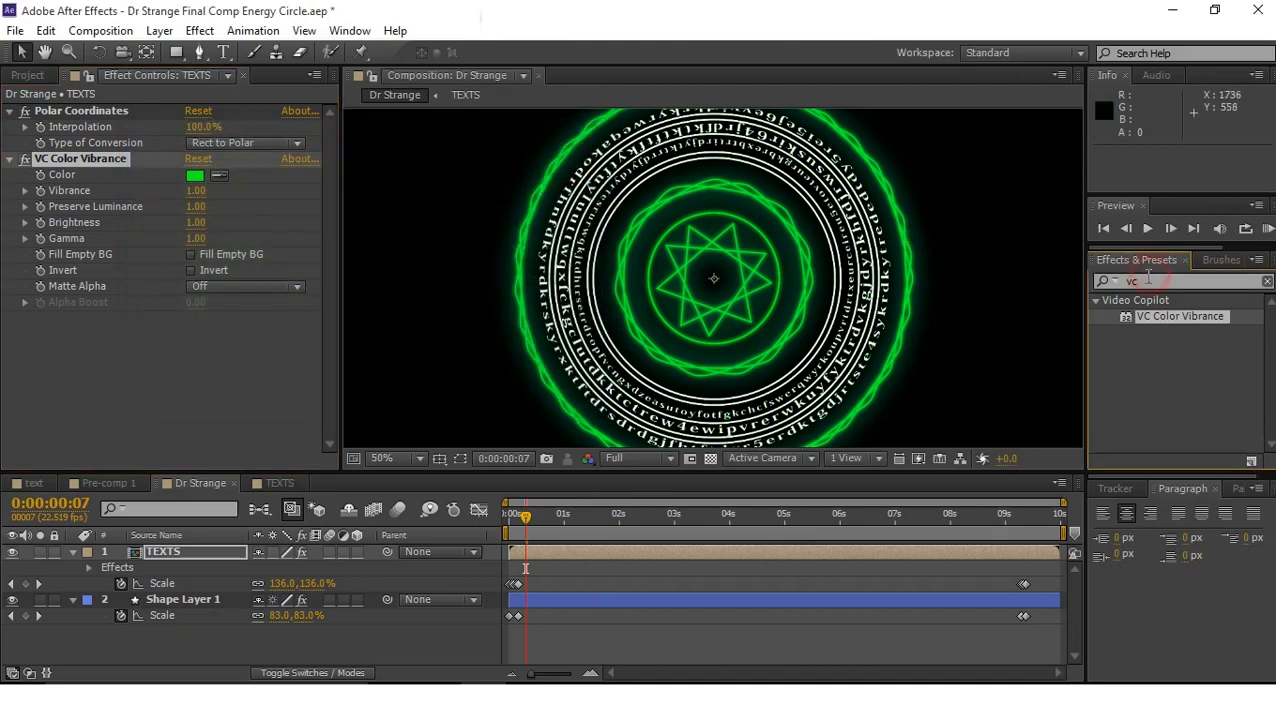
# Apply the Glow effect twice to the TEXTS layer.
pyautogui.write('glow')
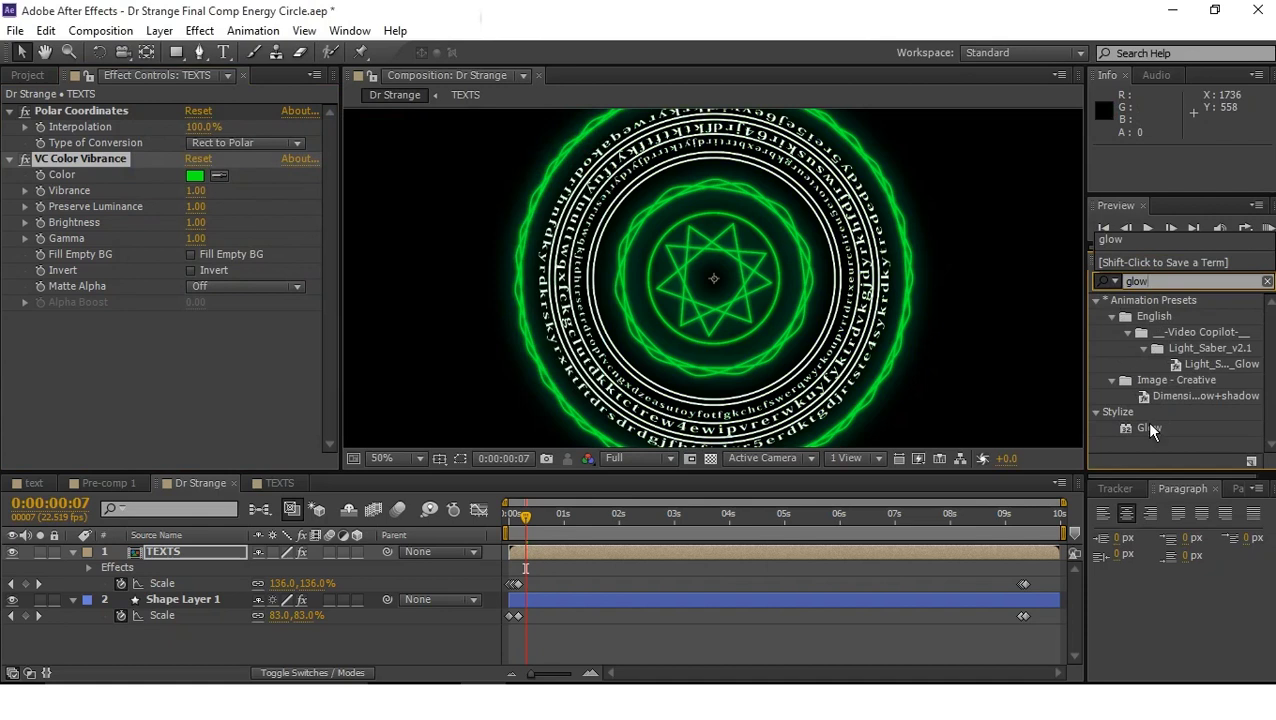
pyautogui.click(1148, 429)
pyautogui.moveTo(1147, 436); pyautogui.dragTo(779, 322)
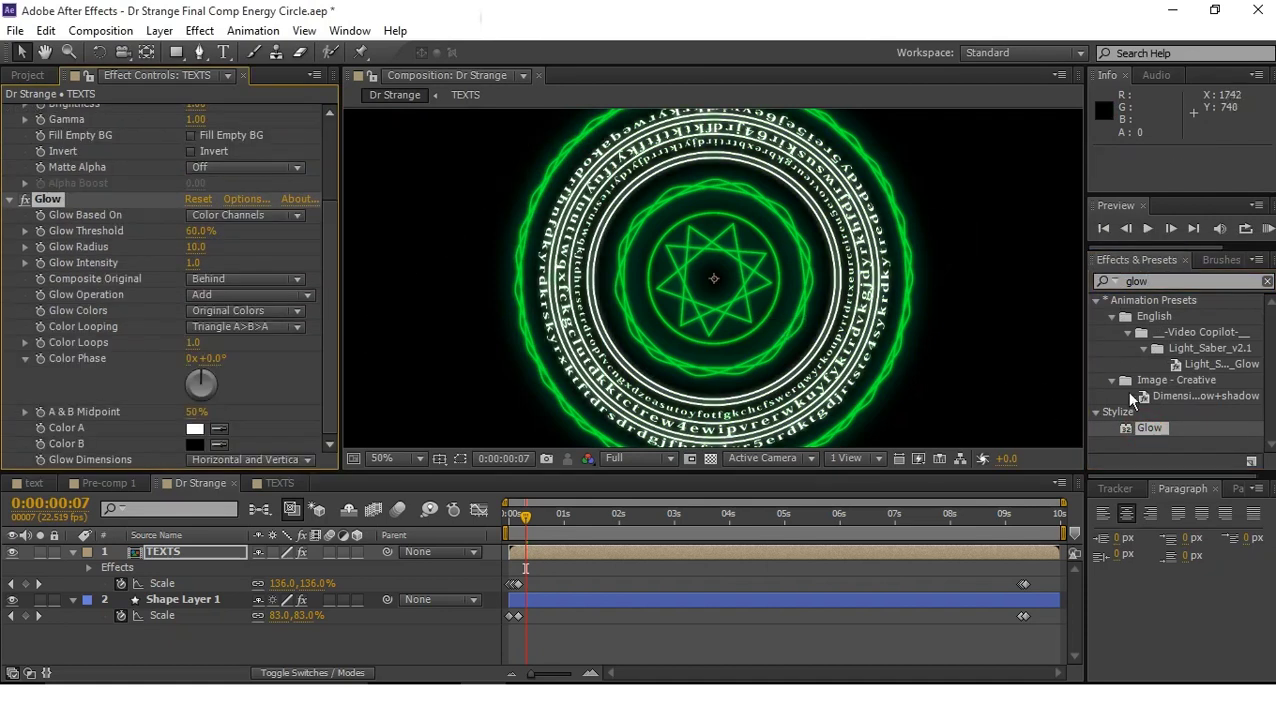
pyautogui.moveTo(1143, 424); pyautogui.dragTo(751, 326)
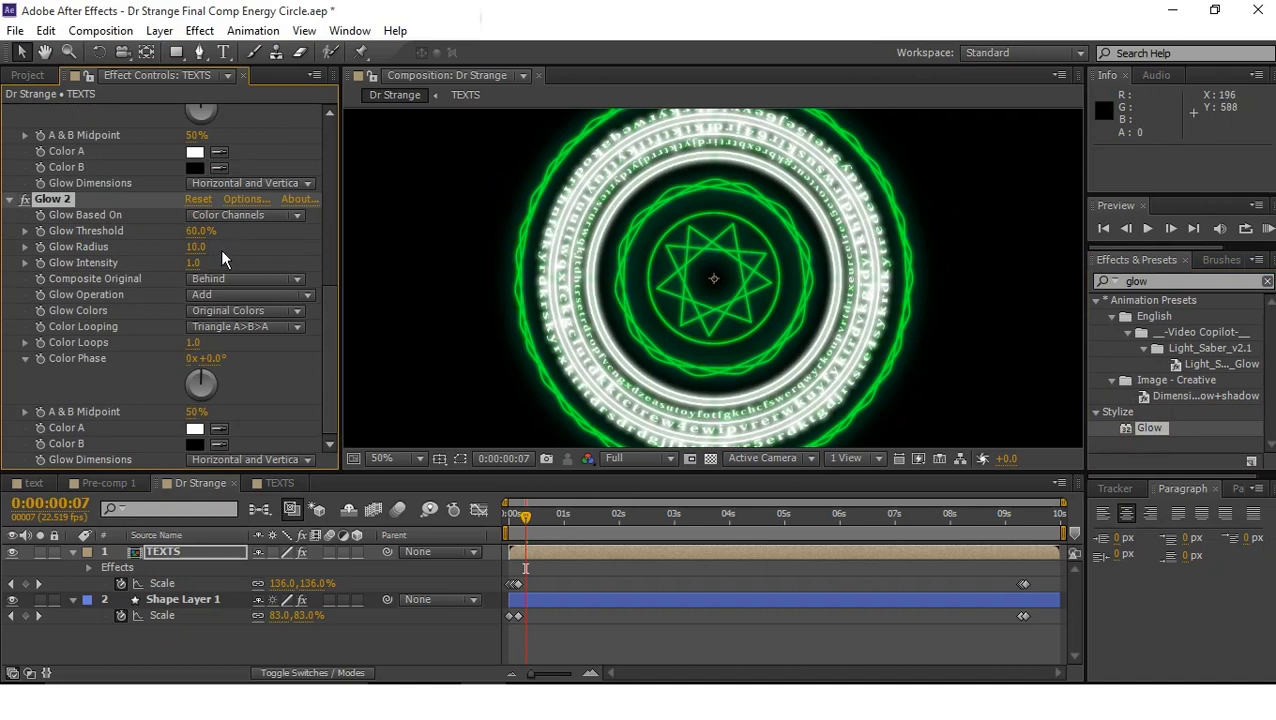
# Set Glow 2's threshold to 0% and radius to 0.
pyautogui.write('0')
pyautogui.press('Return')
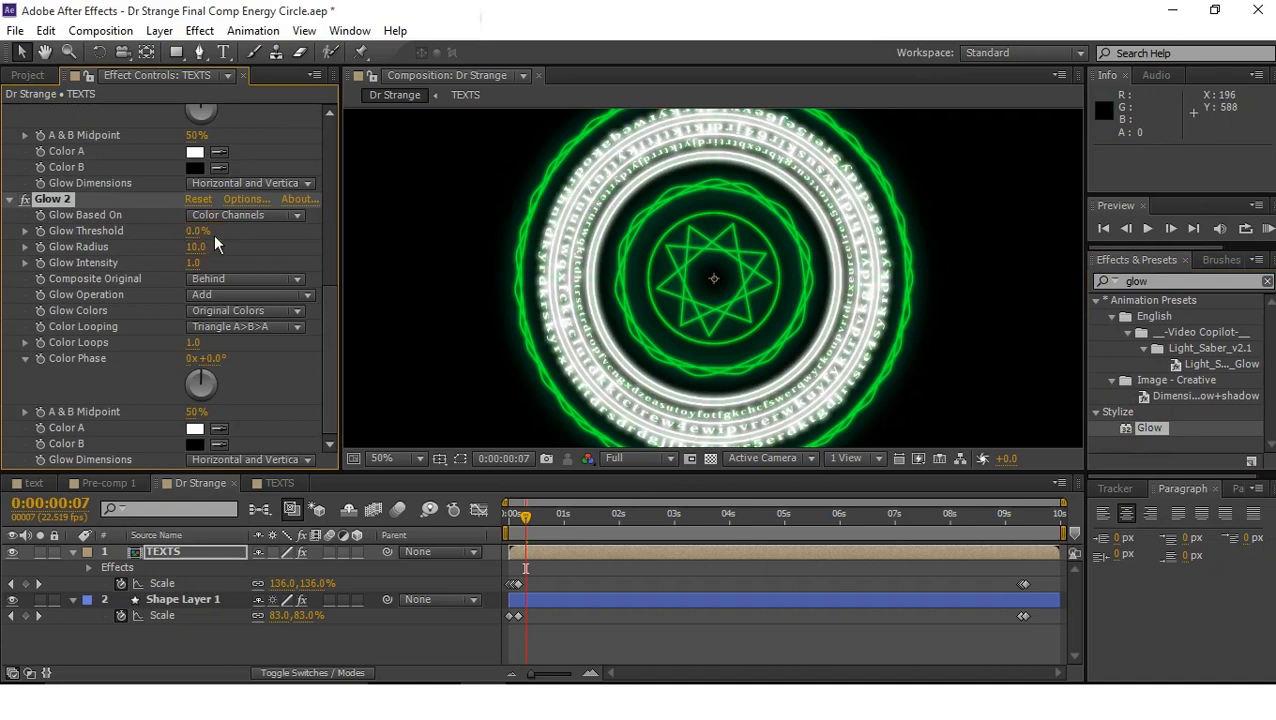
pyautogui.click(194, 247)
pyautogui.write('0')
pyautogui.press('Return')
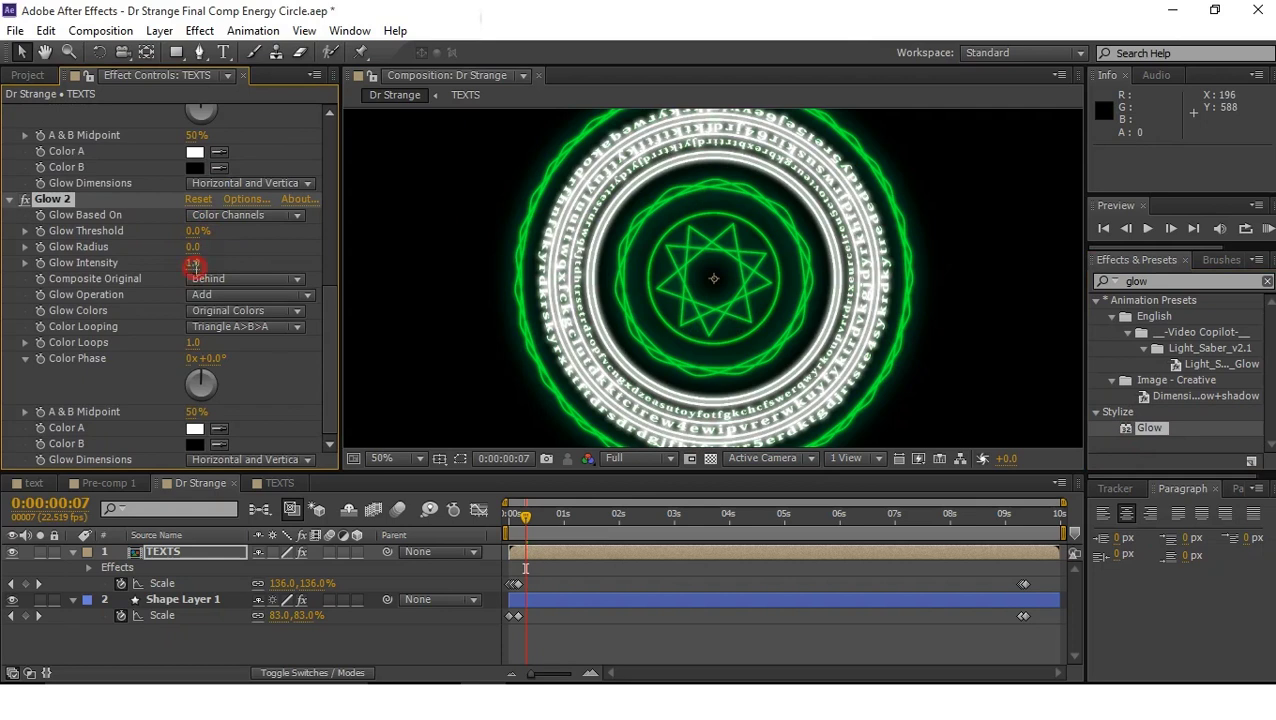
pyautogui.press('Return')
pyautogui.scroll(-2, 647, 316)
pyautogui.scroll(8, 228, 293)
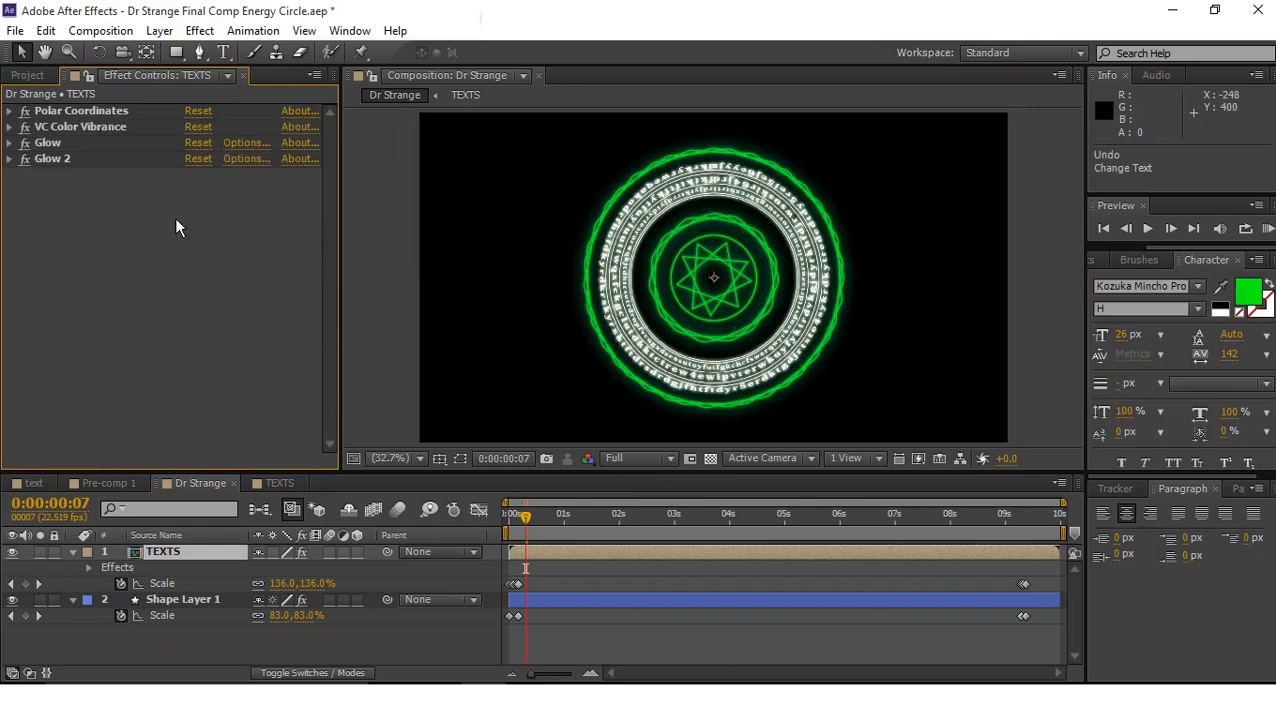
# Colour the first text row in TEXTS green 00FF12.
pyautogui.click(270, 483)
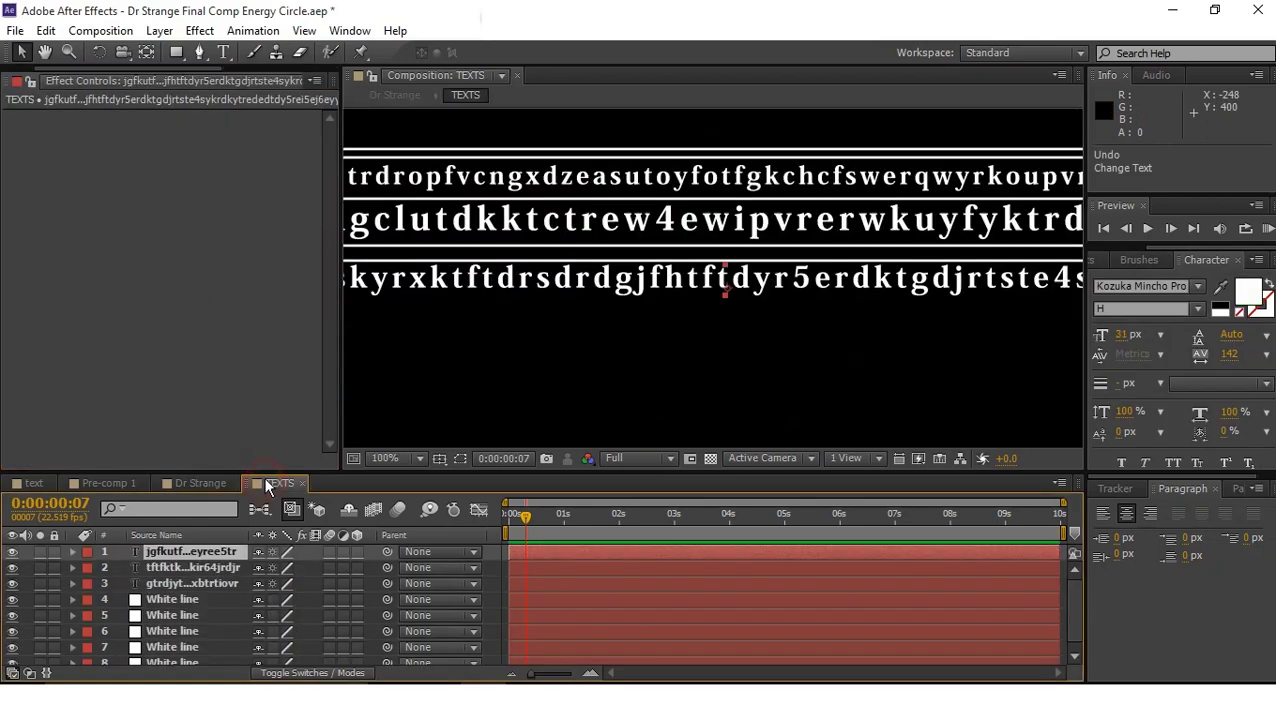
pyautogui.doubleClick(228, 549)
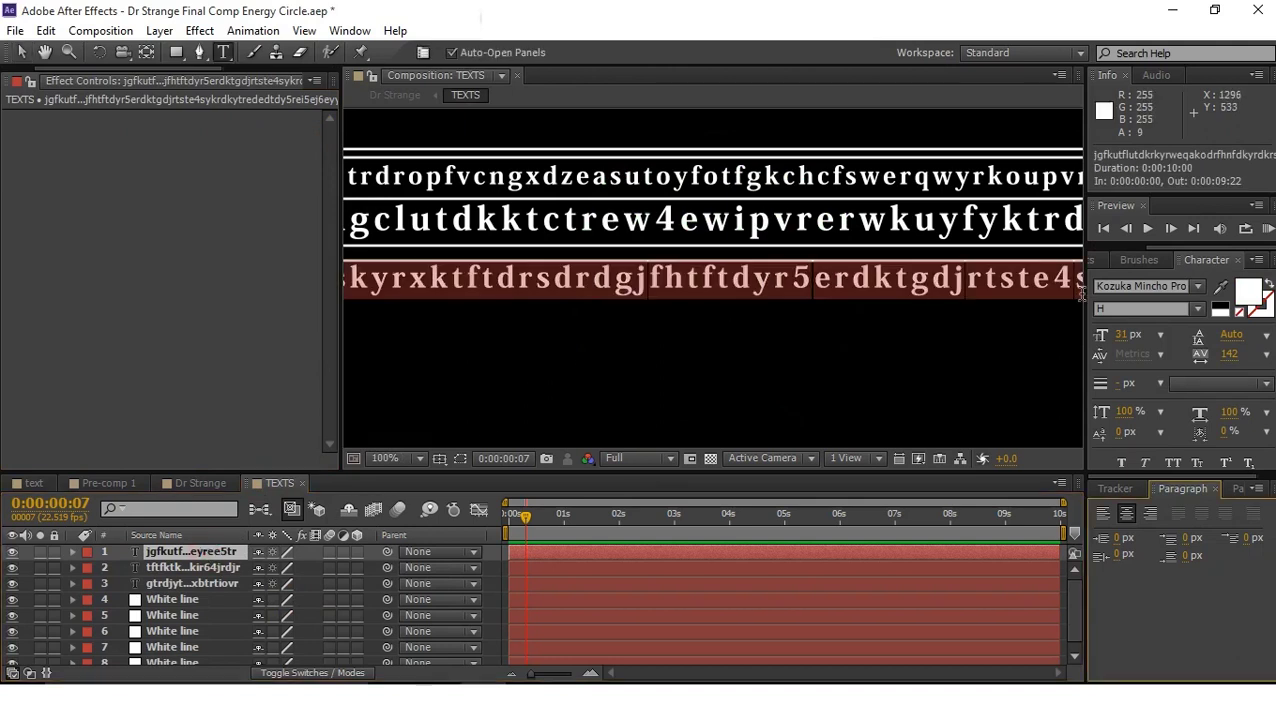
pyautogui.click(1247, 293)
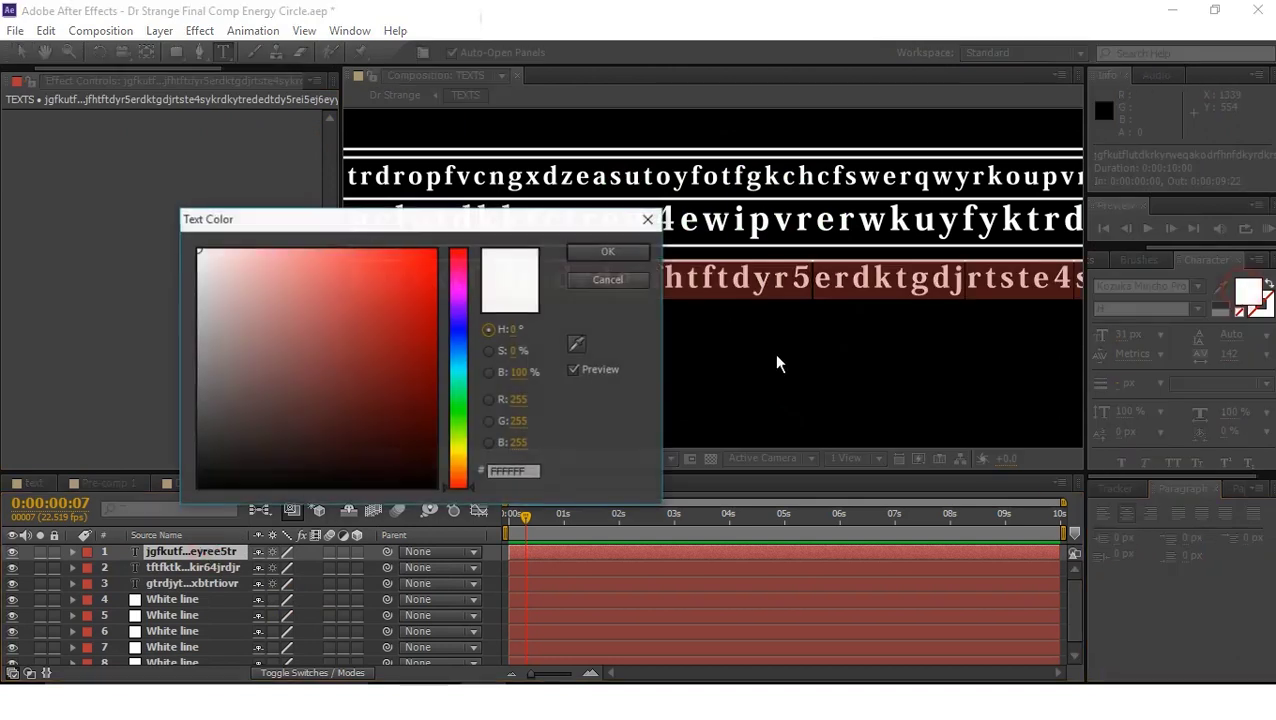
pyautogui.click(531, 471)
pyautogui.write('00FF12')
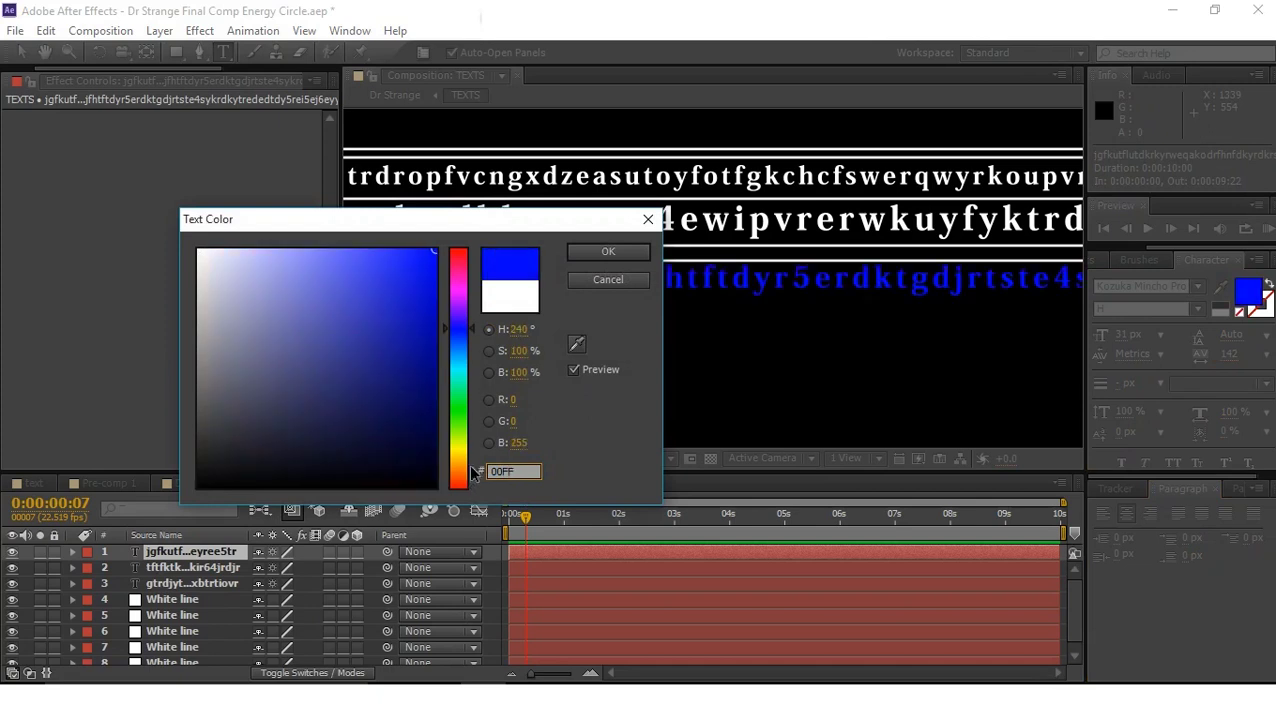
pyautogui.press('Return')
# Make the second and third text rows green 00FF12 as well.
pyautogui.click(176, 567)
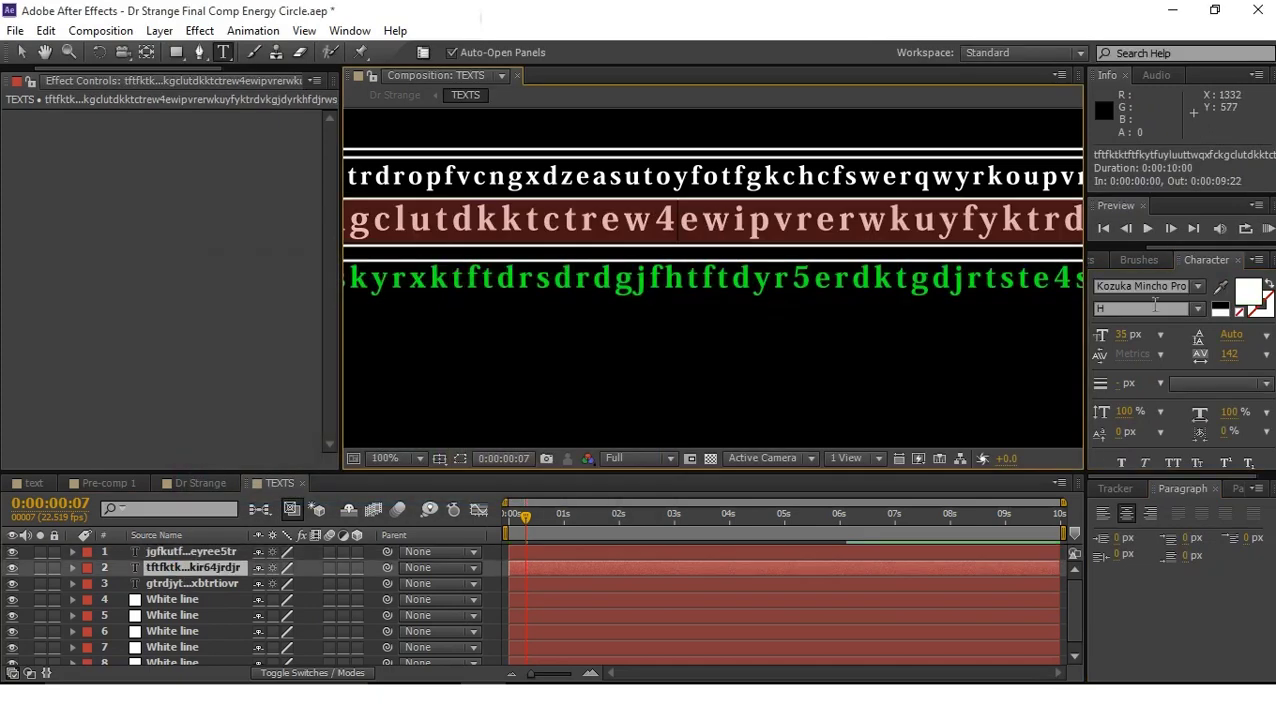
pyautogui.click(1247, 291)
pyautogui.click(533, 470)
pyautogui.write('00FF12')
pyautogui.press('Return')
pyautogui.click(190, 583)
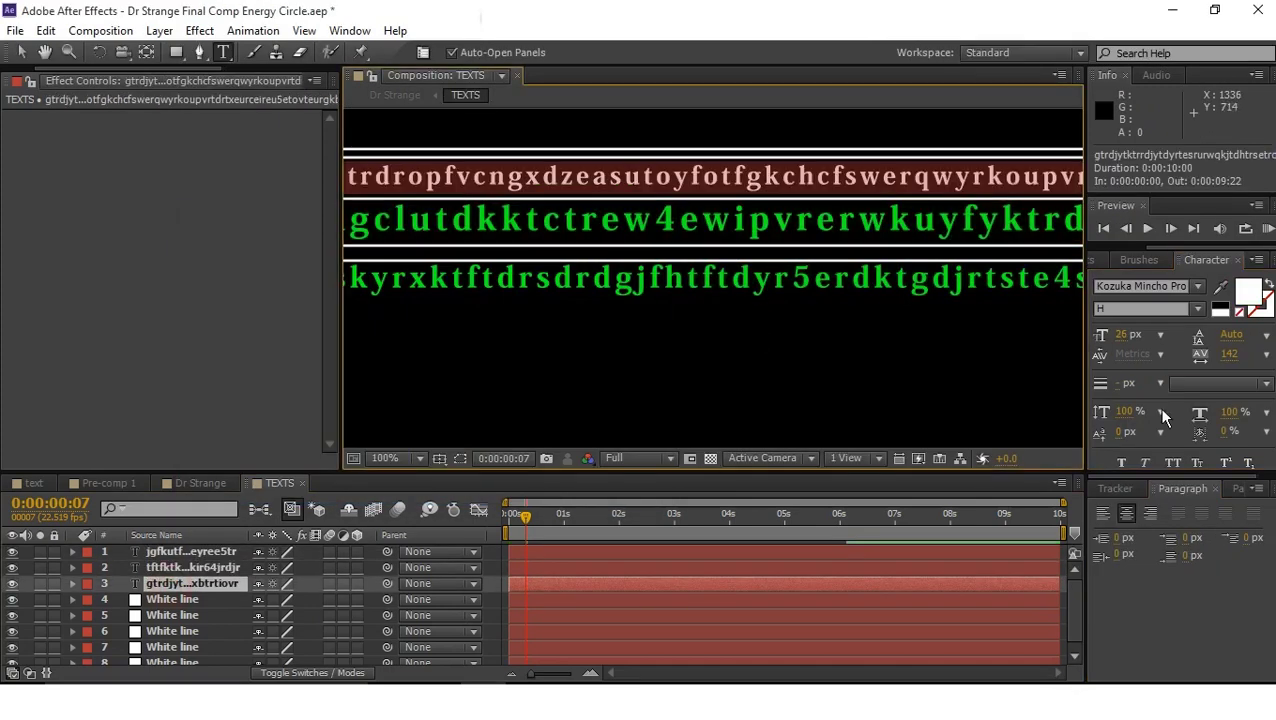
pyautogui.click(1247, 291)
pyautogui.click(513, 471)
pyautogui.write('00FF12')
pyautogui.press('Return')
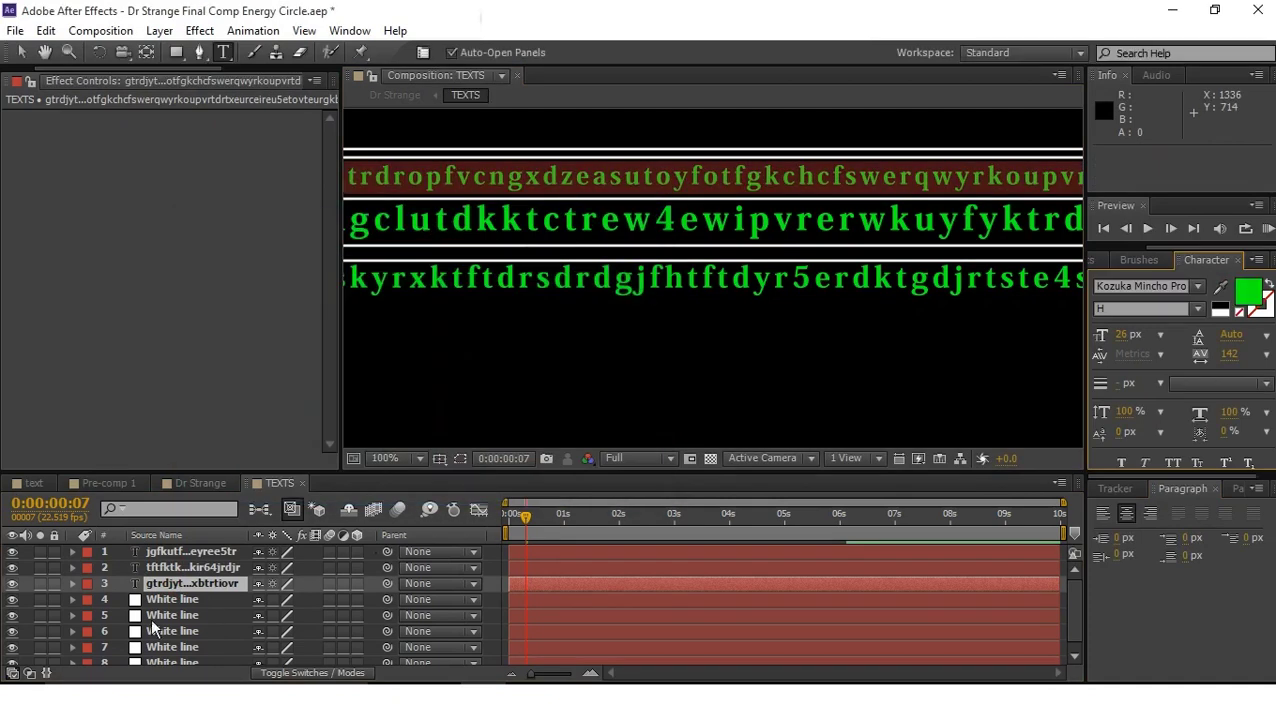
# Open Solid Settings for the first White line solid.
pyautogui.click(174, 600)
pyautogui.click(200, 31)
pyautogui.hotkey('ctrl', 'shift', 'y')
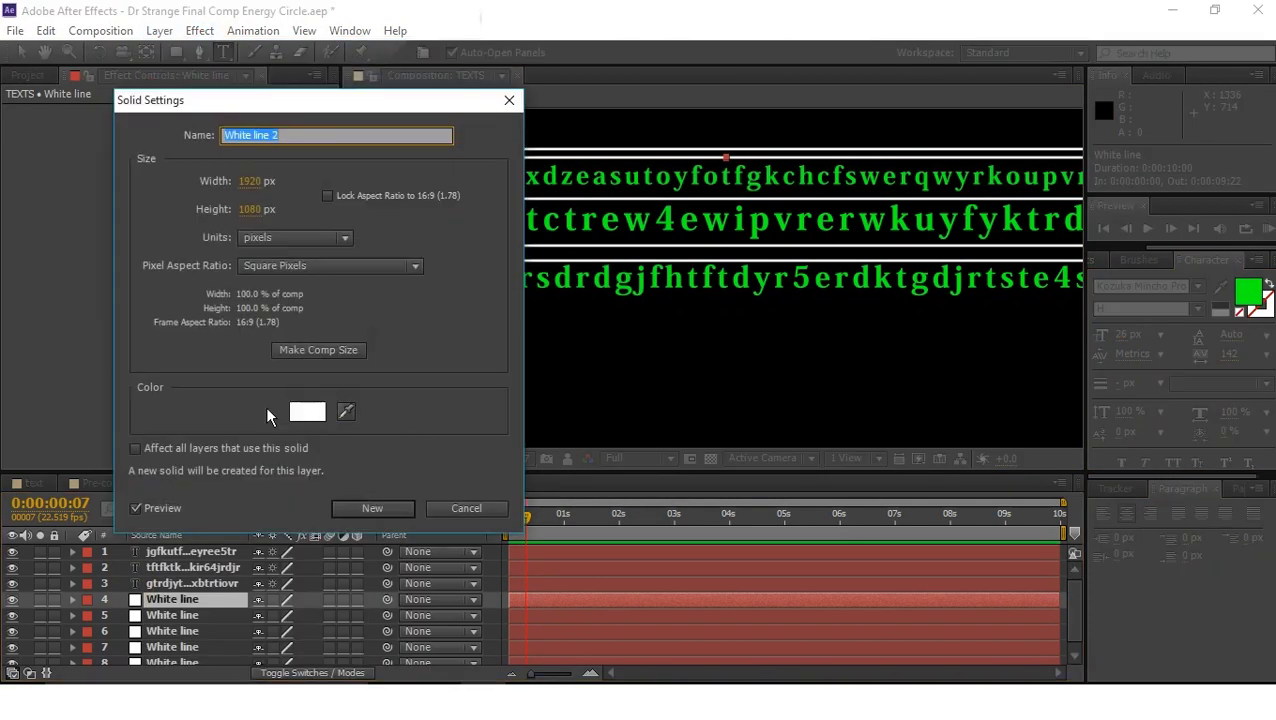
# Recolour the first two White line solids in TEXTS to green, hex 00FF12.
pyautogui.click(308, 413)
pyautogui.write('00FF12')
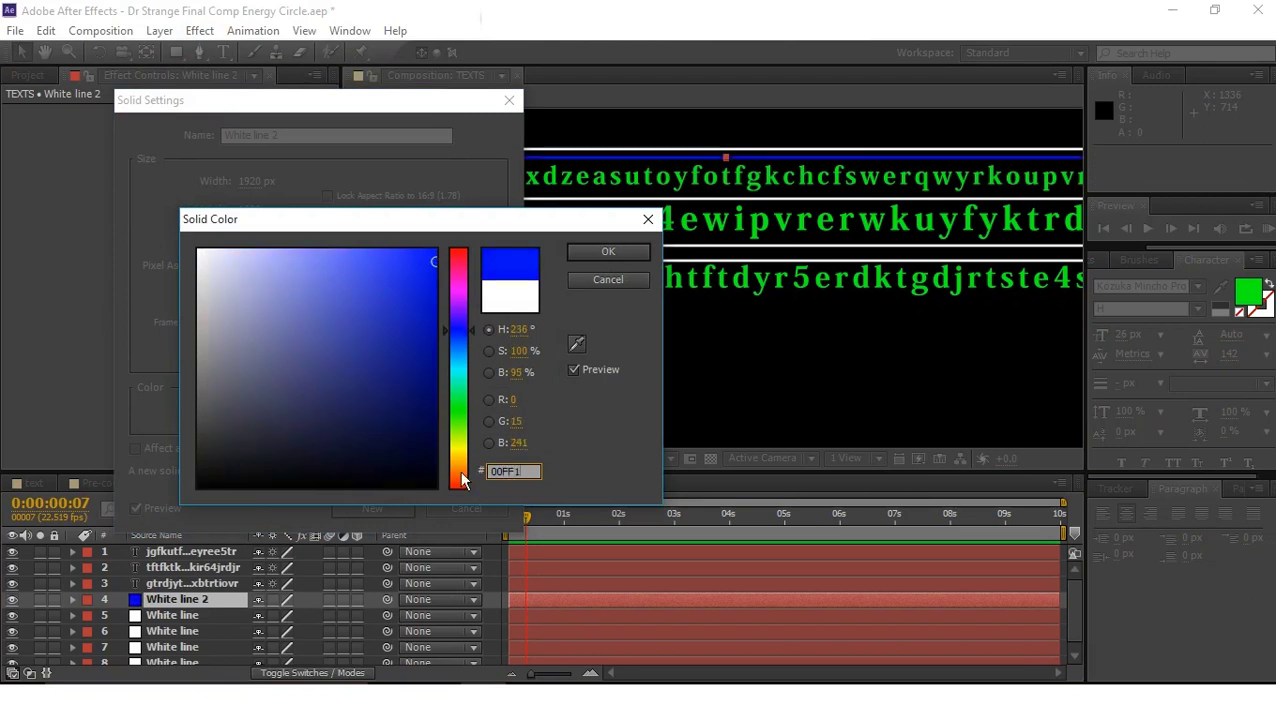
pyautogui.press('Return')
pyautogui.press('Return')
pyautogui.click(172, 615)
pyautogui.click(159, 31)
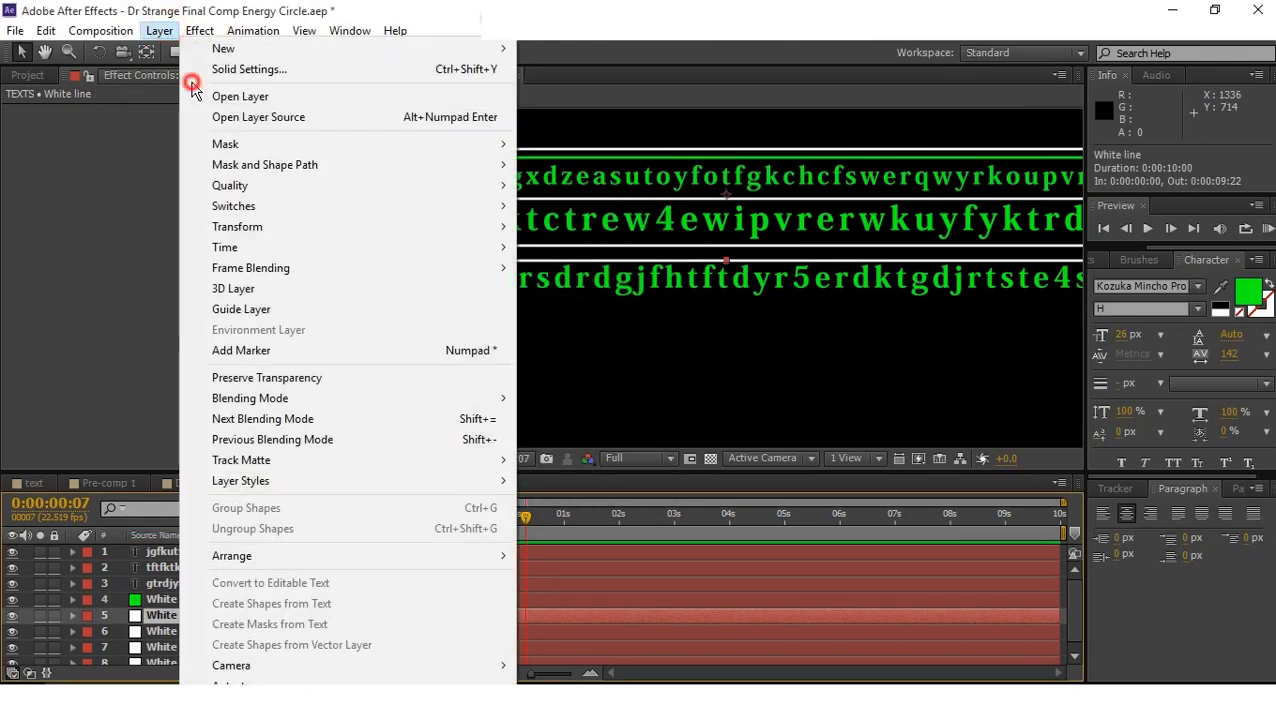
pyautogui.click(215, 68)
pyautogui.click(308, 413)
pyautogui.click(513, 471)
pyautogui.write('00FF12')
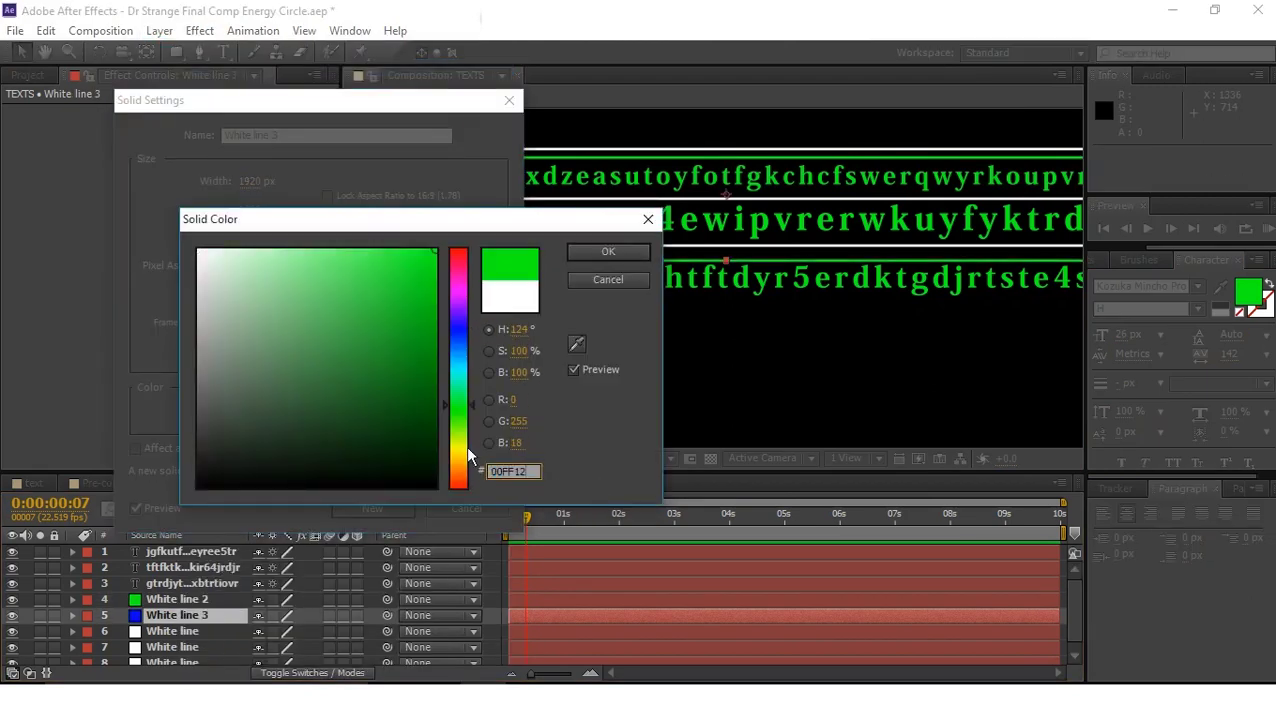
pyautogui.press('Return')
pyautogui.click(405, 507)
# Set the third White line solid's colour to 00FF12.
pyautogui.click(159, 31)
pyautogui.click(215, 68)
pyautogui.click(308, 413)
pyautogui.click(513, 471)
pyautogui.write('00FF12')
pyautogui.press('Return')
pyautogui.press('Return')
# Change the fourth White line solid's colour to green 00FF12.
pyautogui.scroll(-1, 200, 630)
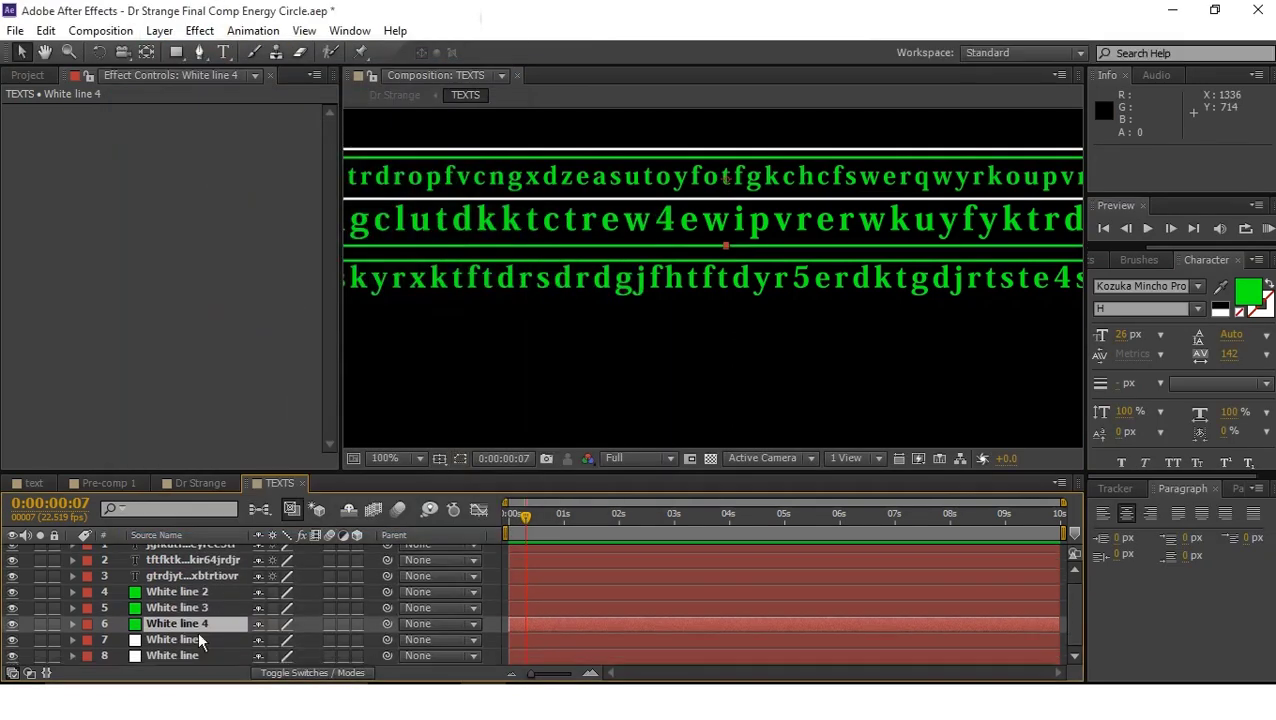
pyautogui.click(172, 639)
pyautogui.click(159, 31)
pyautogui.click(249, 69)
pyautogui.click(303, 402)
pyautogui.click(513, 471)
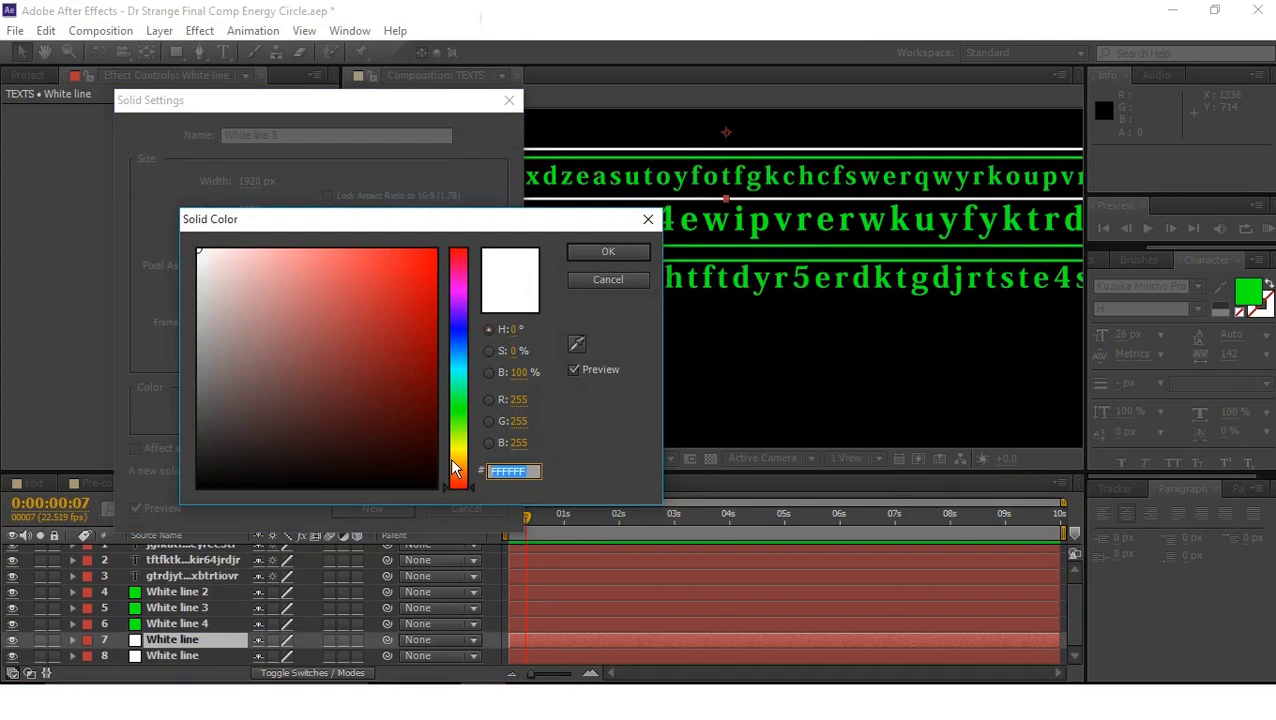
pyautogui.write('00FF12')
pyautogui.press('Return')
pyautogui.press('Return')
# Make the last White line solid 00FF12 green and return to the Dr Strange comp.
pyautogui.scroll(-1, 200, 630)
pyautogui.click(172, 655)
pyautogui.click(159, 31)
pyautogui.click(215, 69)
pyautogui.click(290, 412)
pyautogui.click(513, 471)
pyautogui.write('00FF1')
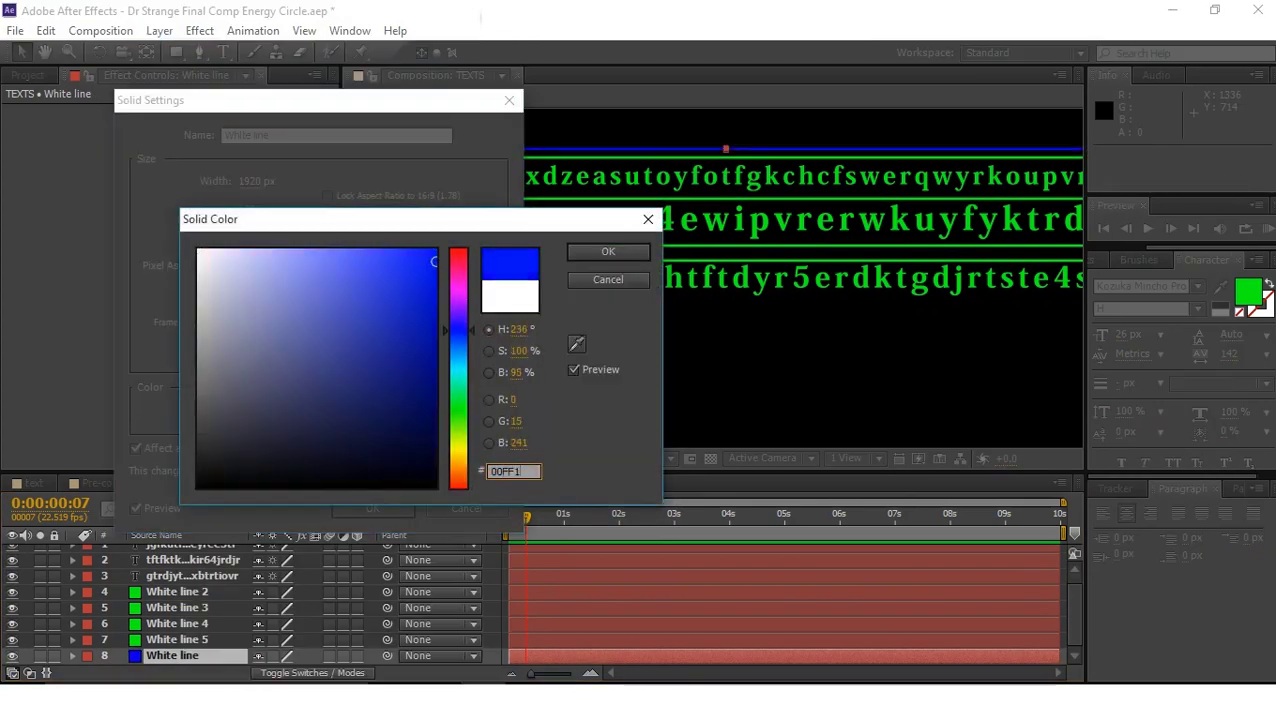
pyautogui.write('2')
pyautogui.press('Return')
pyautogui.press('Return')
pyautogui.click(200, 483)
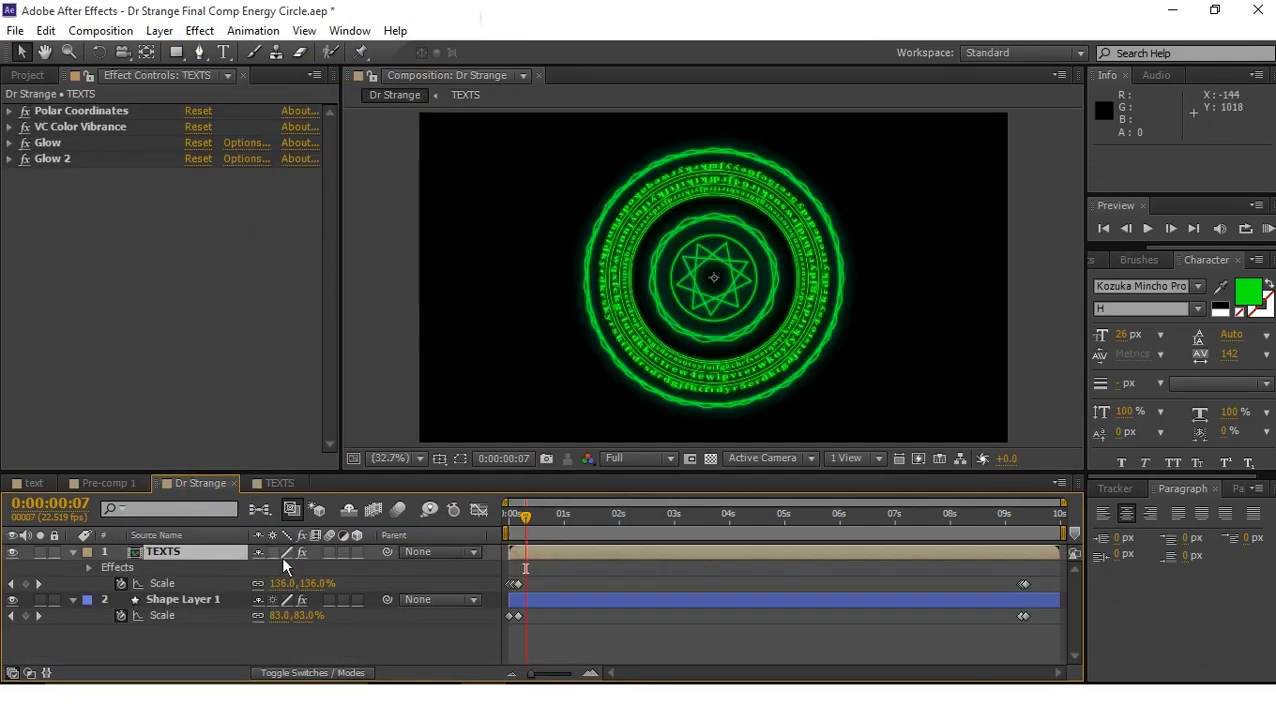
# Collapse the TEXTS and Shape Layer 1 properties and deselect all layers.
pyautogui.click(75, 553)
pyautogui.click(73, 567)
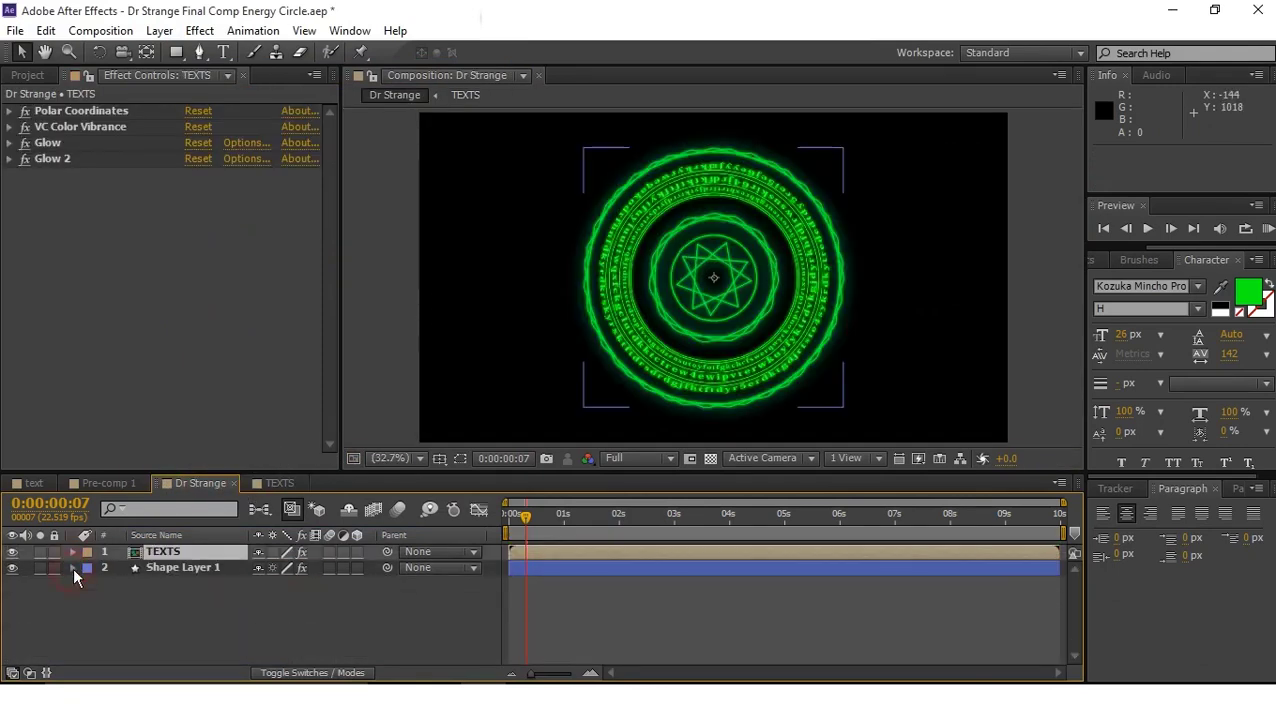
pyautogui.click(100, 582)
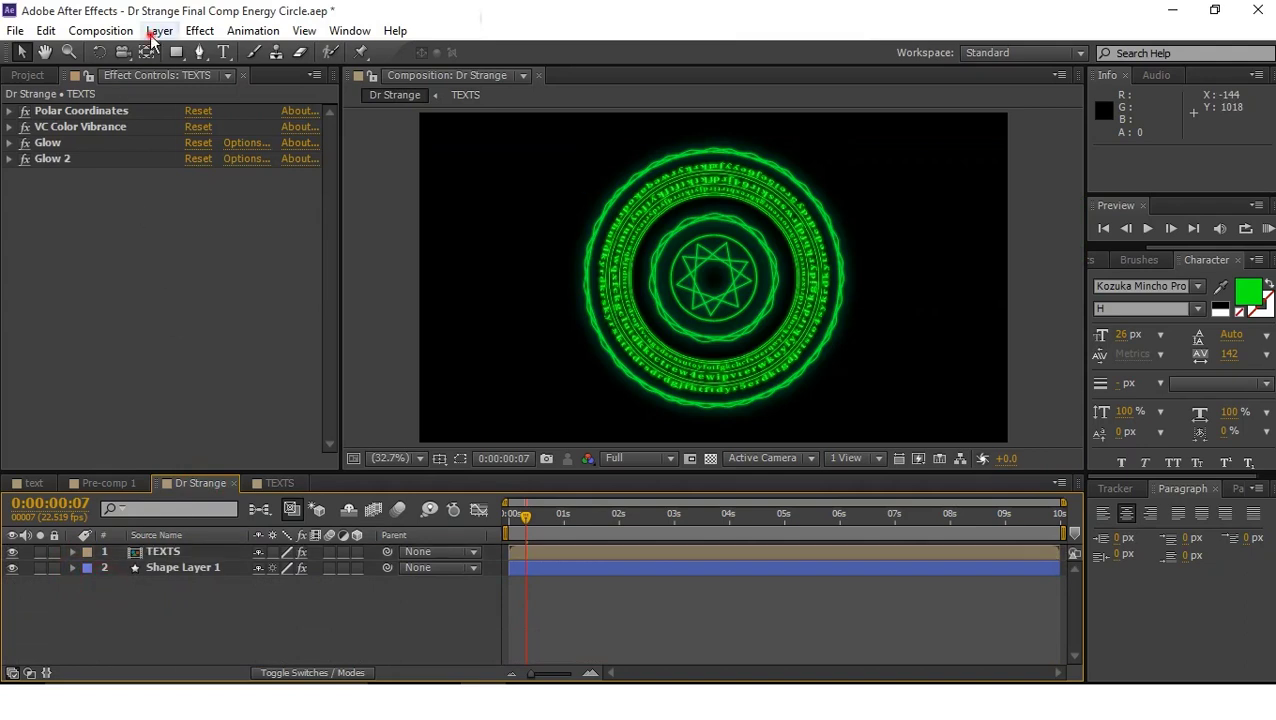
# Create a new 1920×1080 green solid, Green Solid 2, keeping the green colour.
pyautogui.click(159, 31)
pyautogui.click(161, 54)
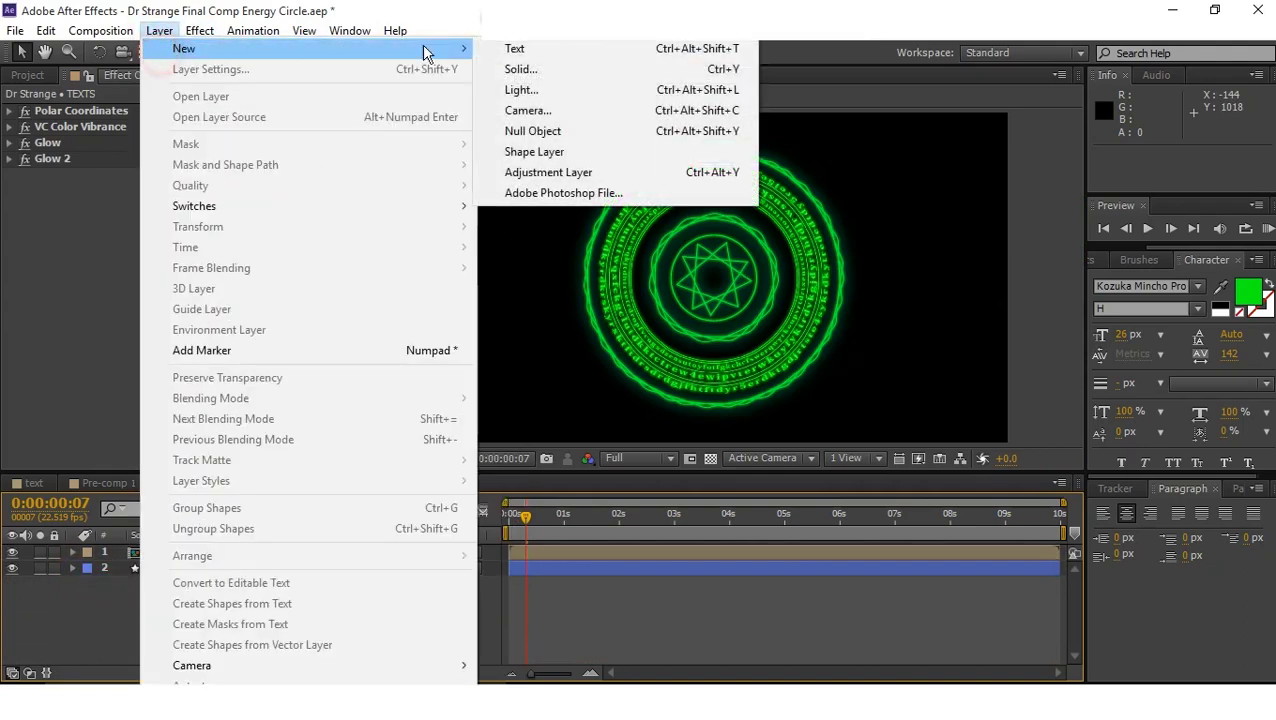
pyautogui.click(515, 70)
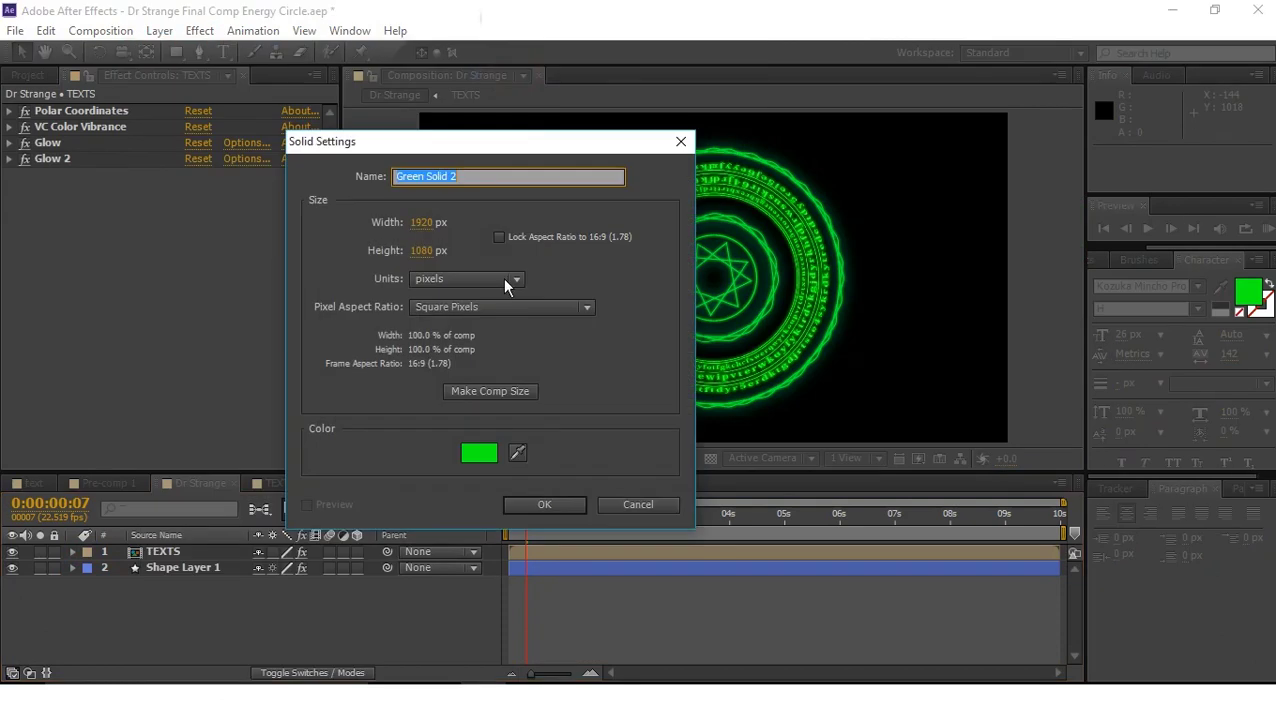
pyautogui.click(527, 505)
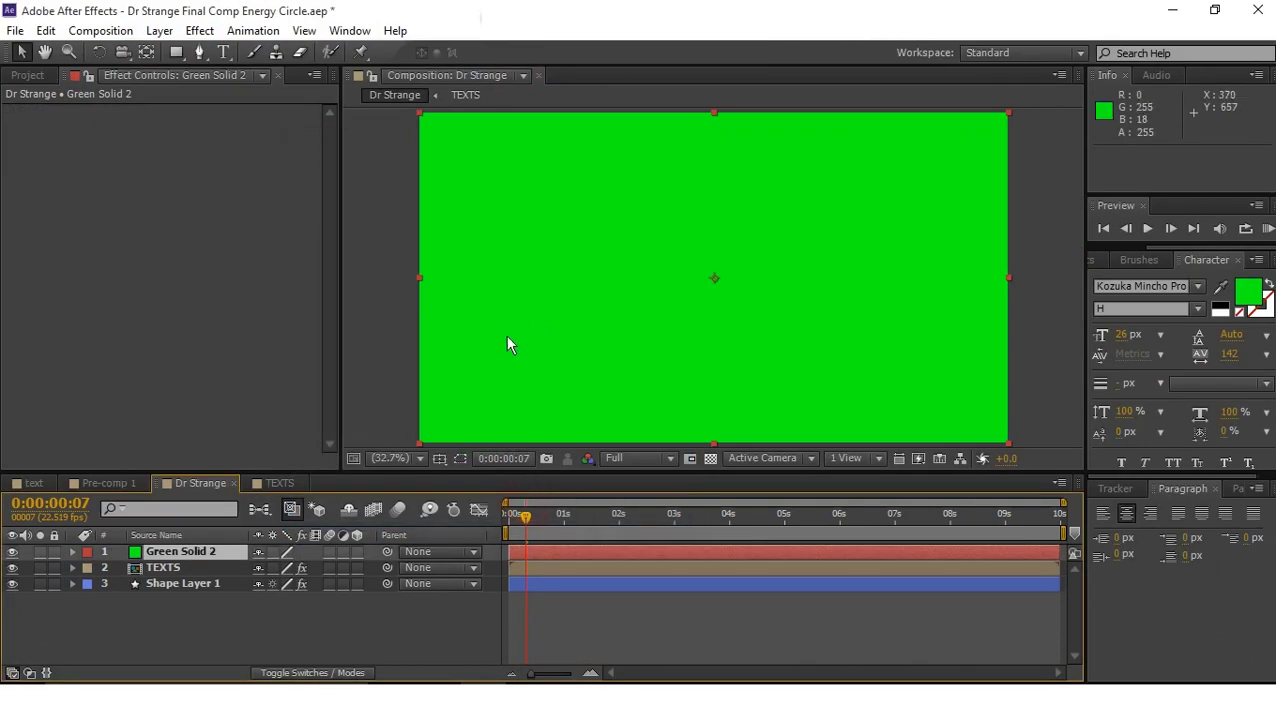
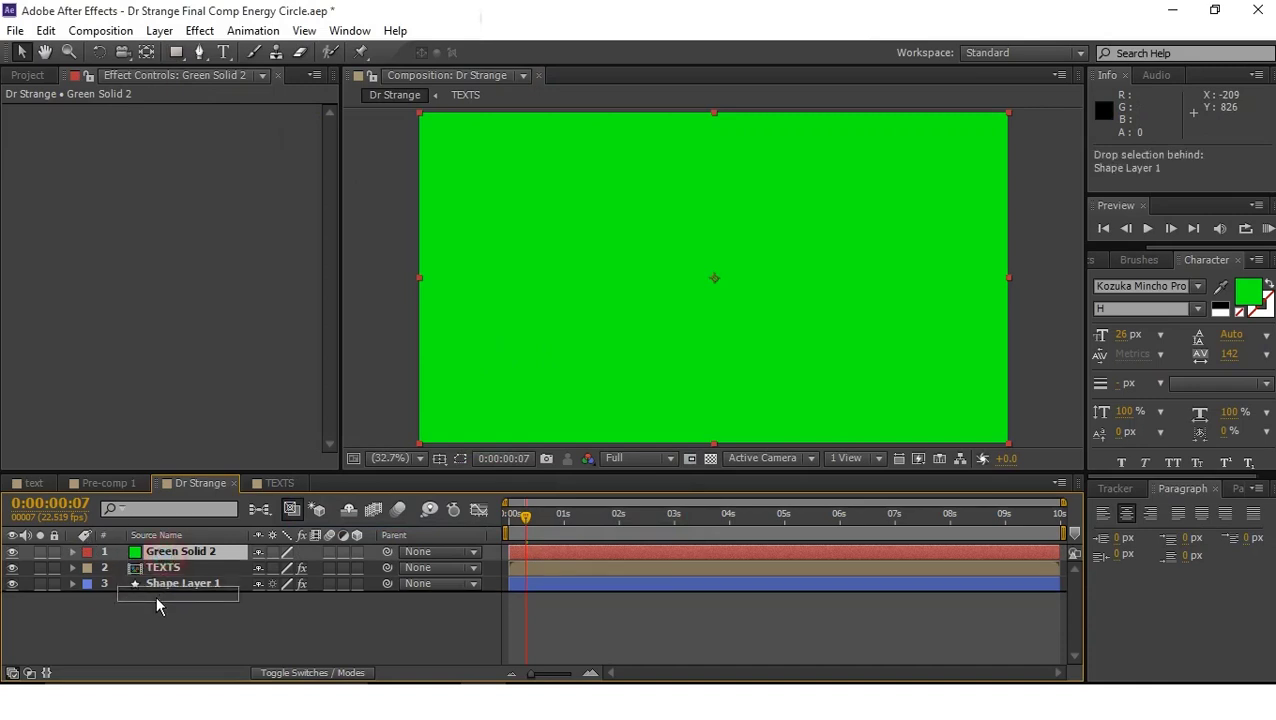
# Move Green Solid 2 below the energy circle and draw an elliptical mask around the centre.
pyautogui.moveTo(166, 559); pyautogui.dragTo(156, 595)
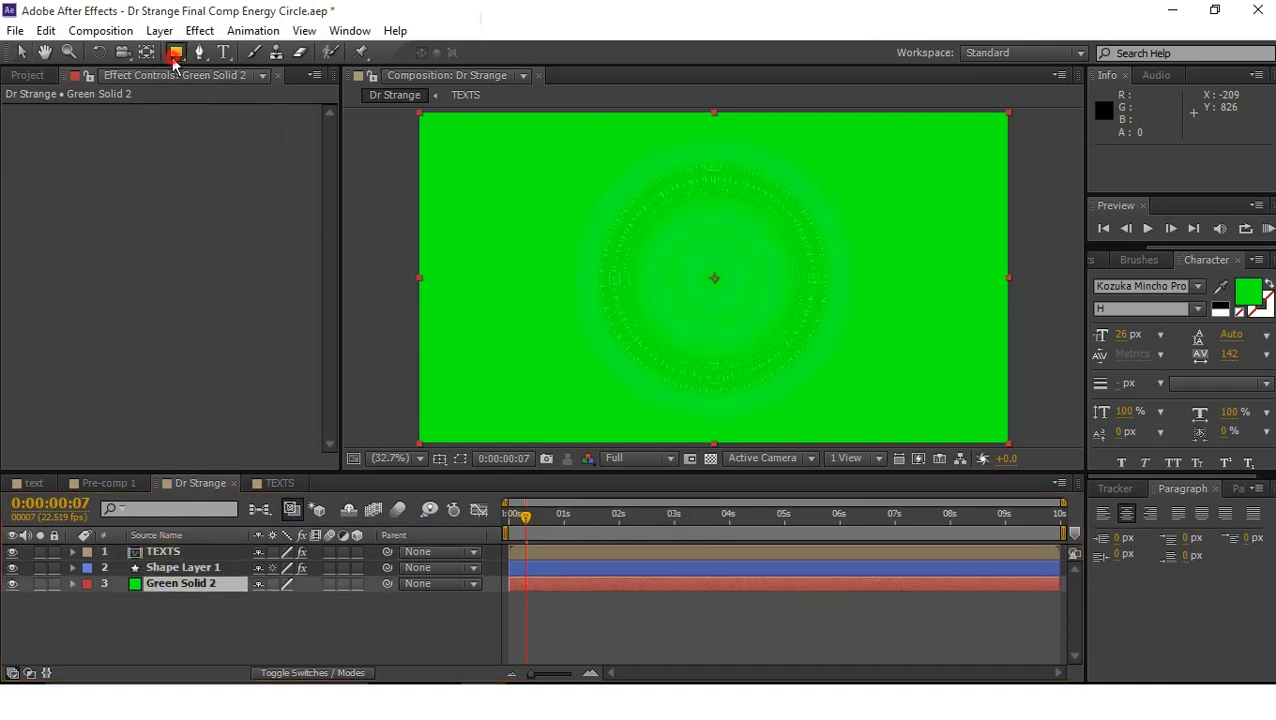
pyautogui.moveTo(176, 52); pyautogui.dragTo(245, 89)
pyautogui.click(423, 126)
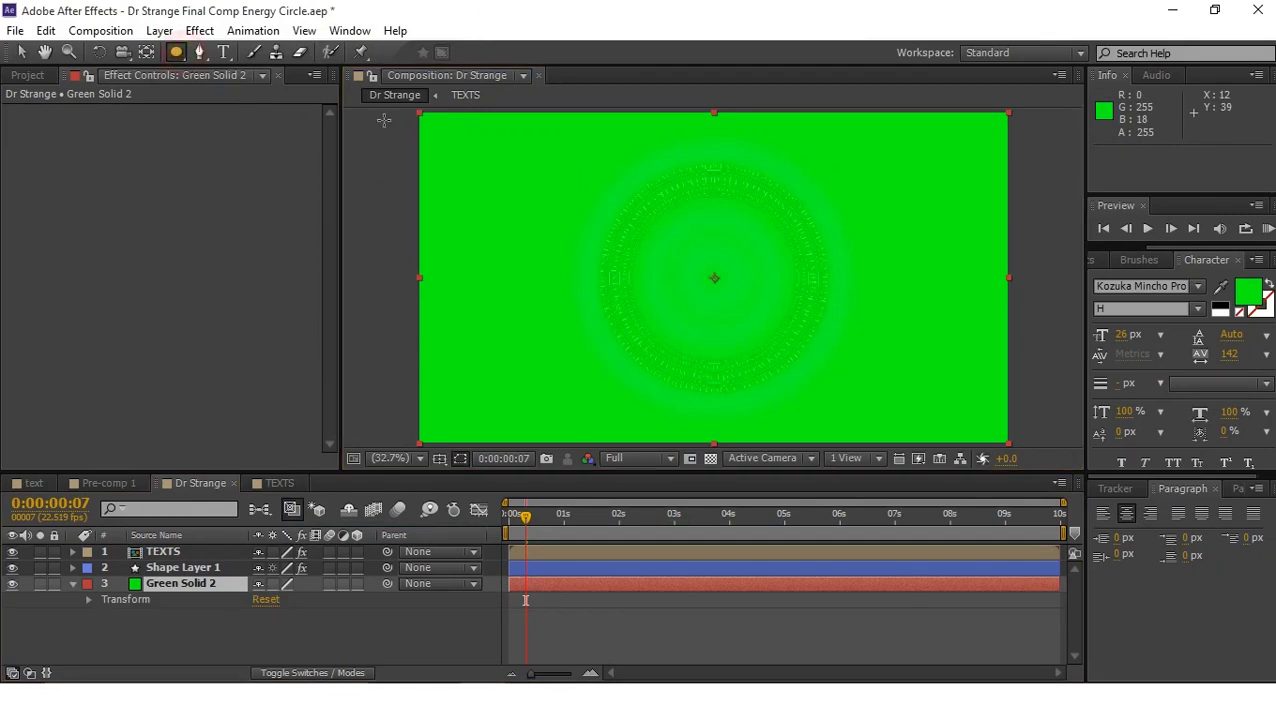
pyautogui.moveTo(711, 280); pyautogui.dragTo(796, 394)
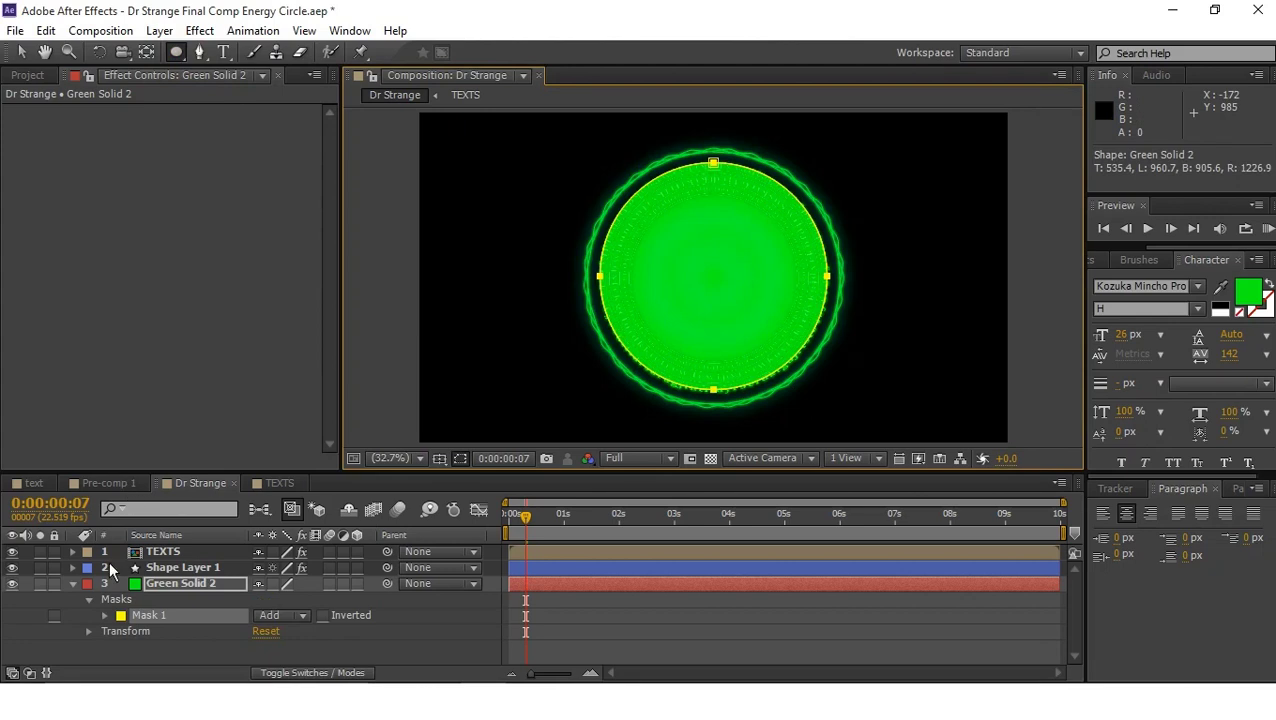
# Set the mask feather to 780 pixels and the mask expansion to -71 pixels.
pyautogui.click(105, 616)
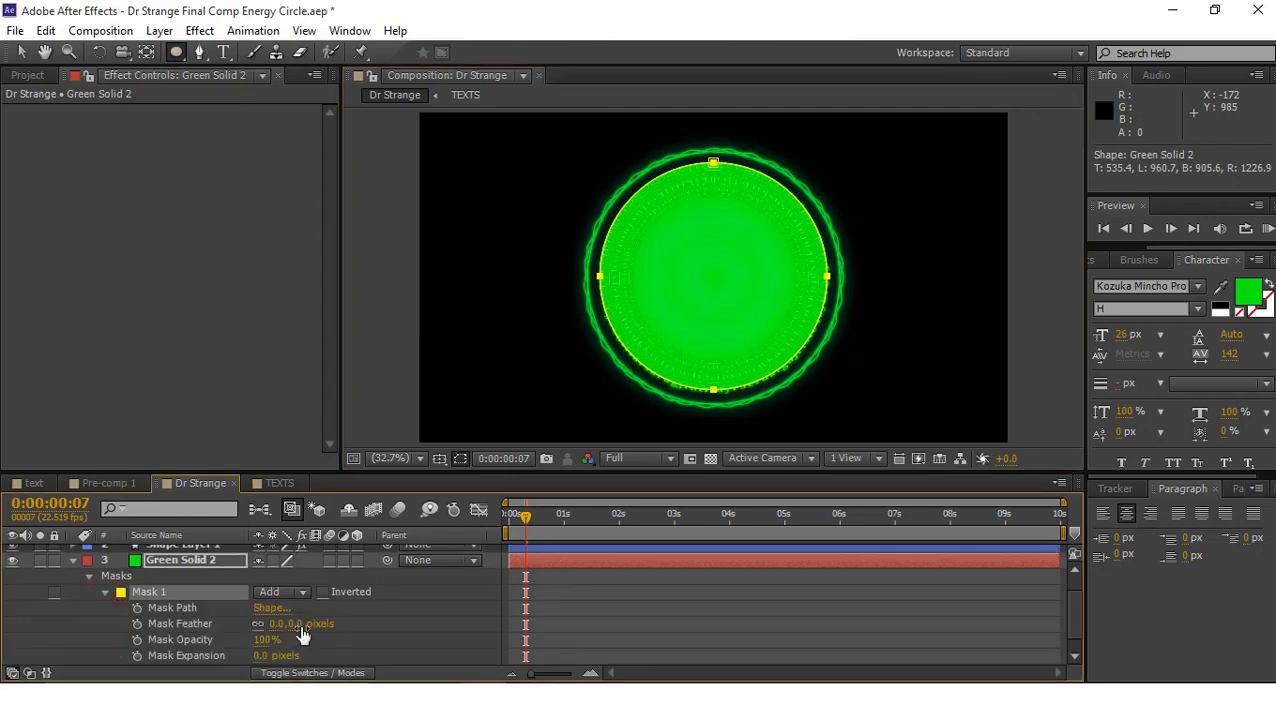
pyautogui.write('780')
pyautogui.press('Return')
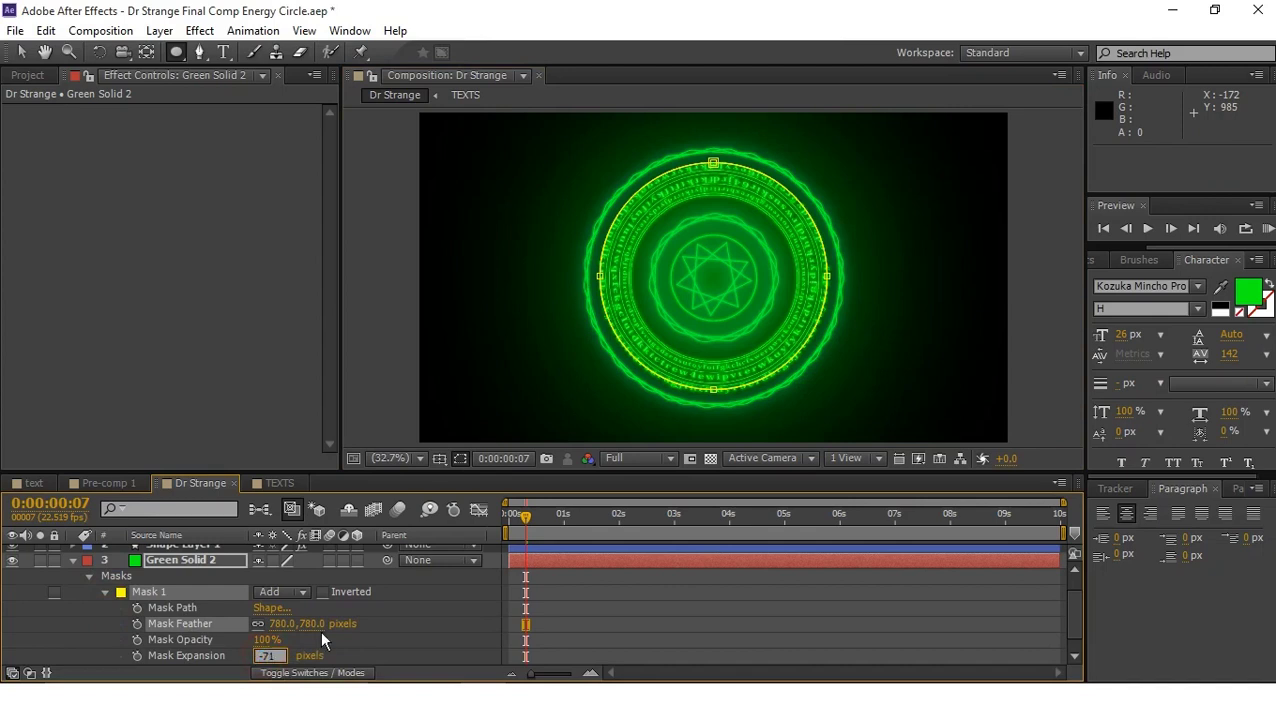
pyautogui.press('Return')
pyautogui.click(70, 562)
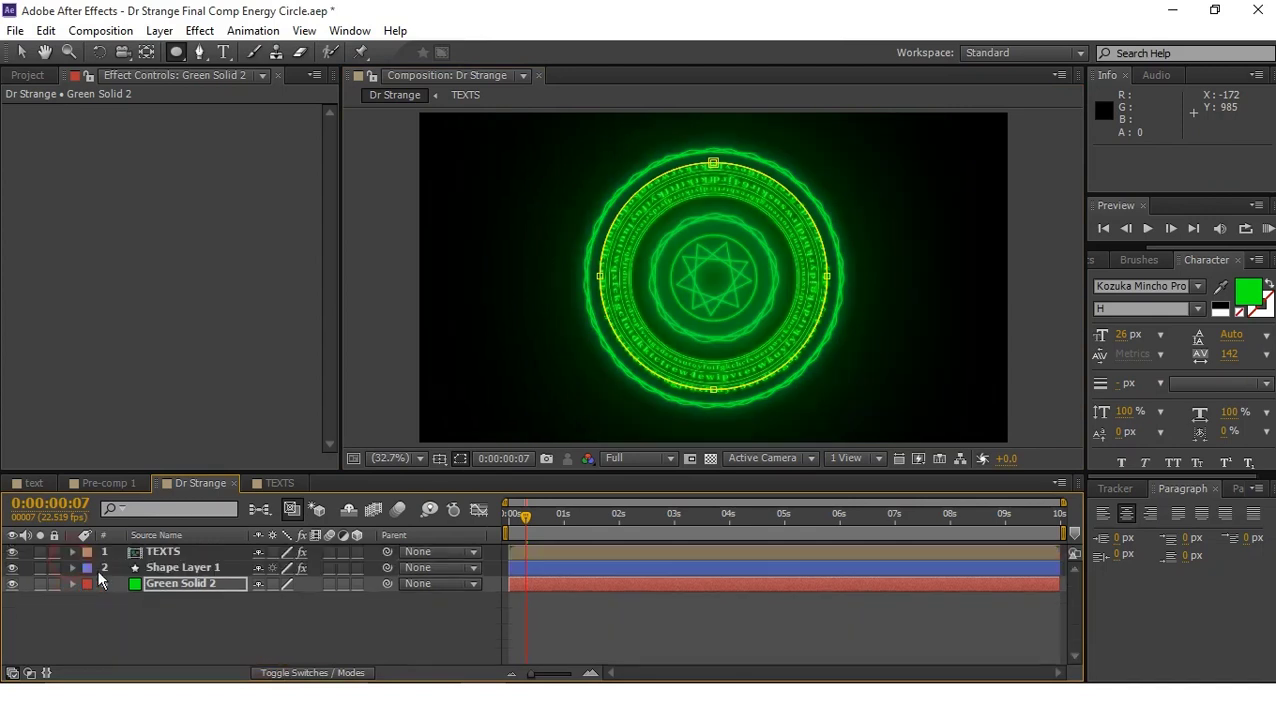
# At the first frame, add a Scale keyframe of 0% on Green Solid 2.
pyautogui.click(150, 615)
pyautogui.moveTo(519, 518); pyautogui.dragTo(510, 520)
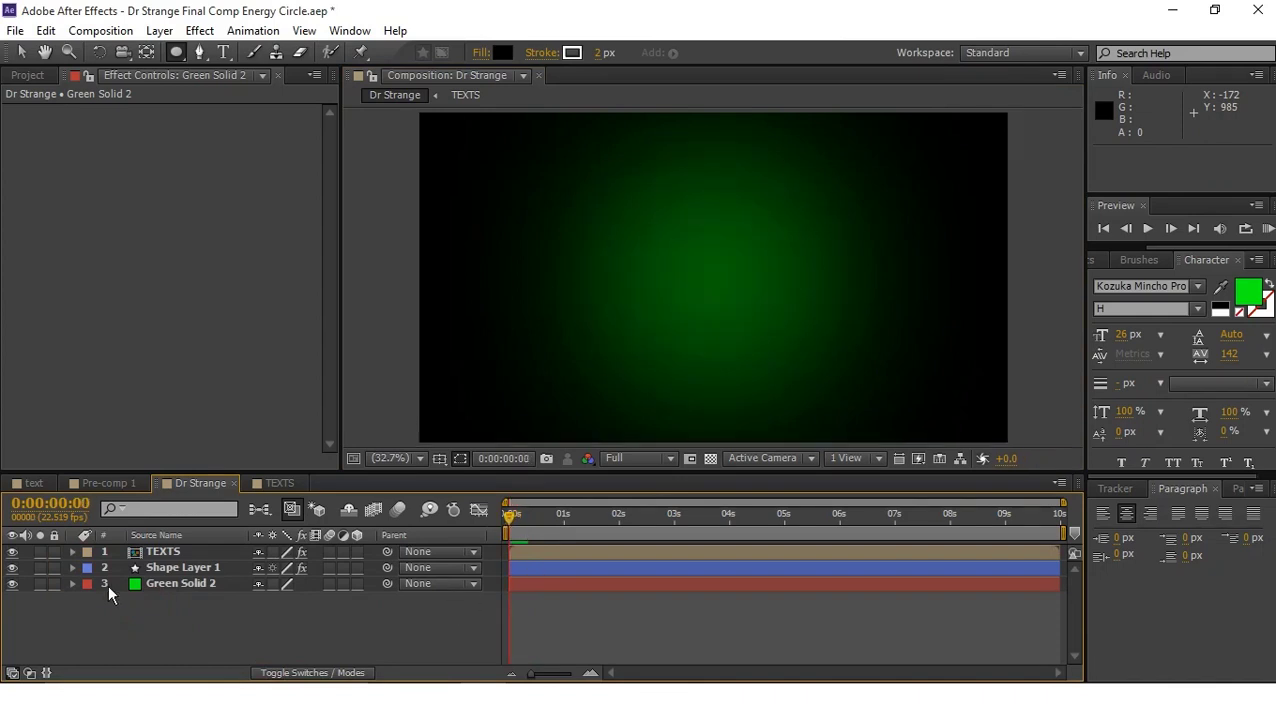
pyautogui.click(135, 584)
pyautogui.press('s')
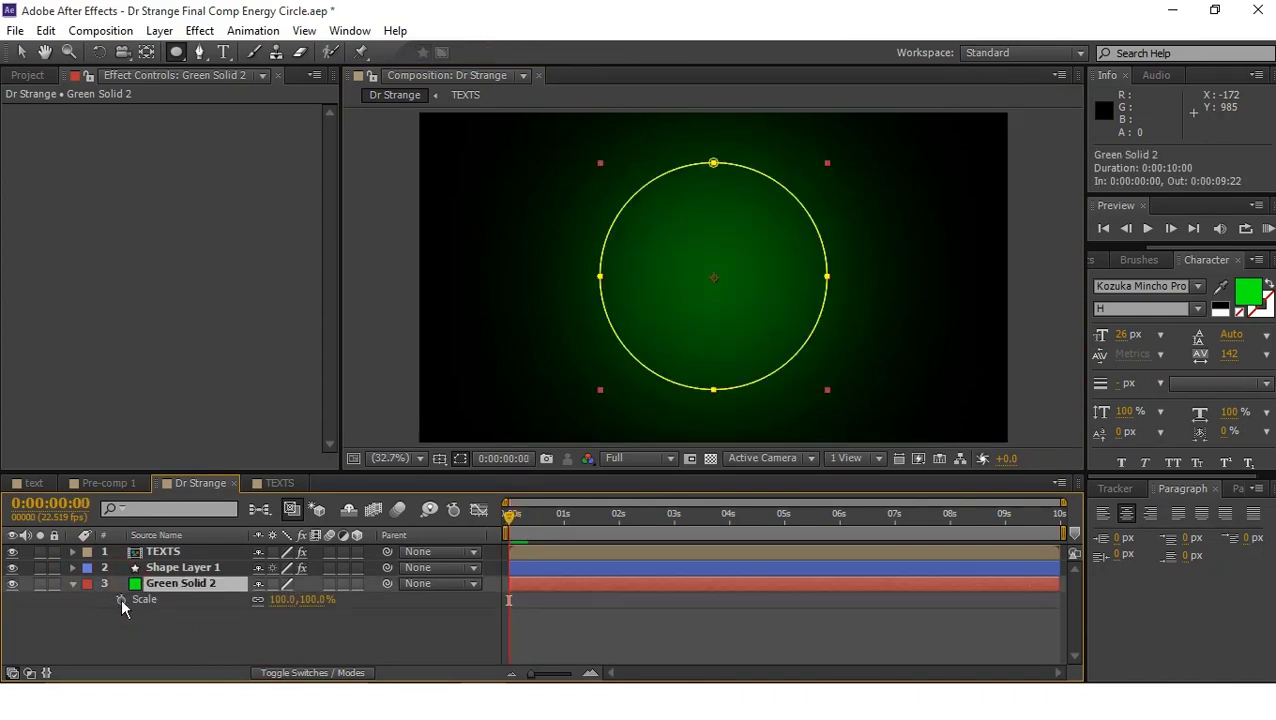
pyautogui.click(121, 602)
pyautogui.moveTo(316, 601); pyautogui.dragTo(229, 613)
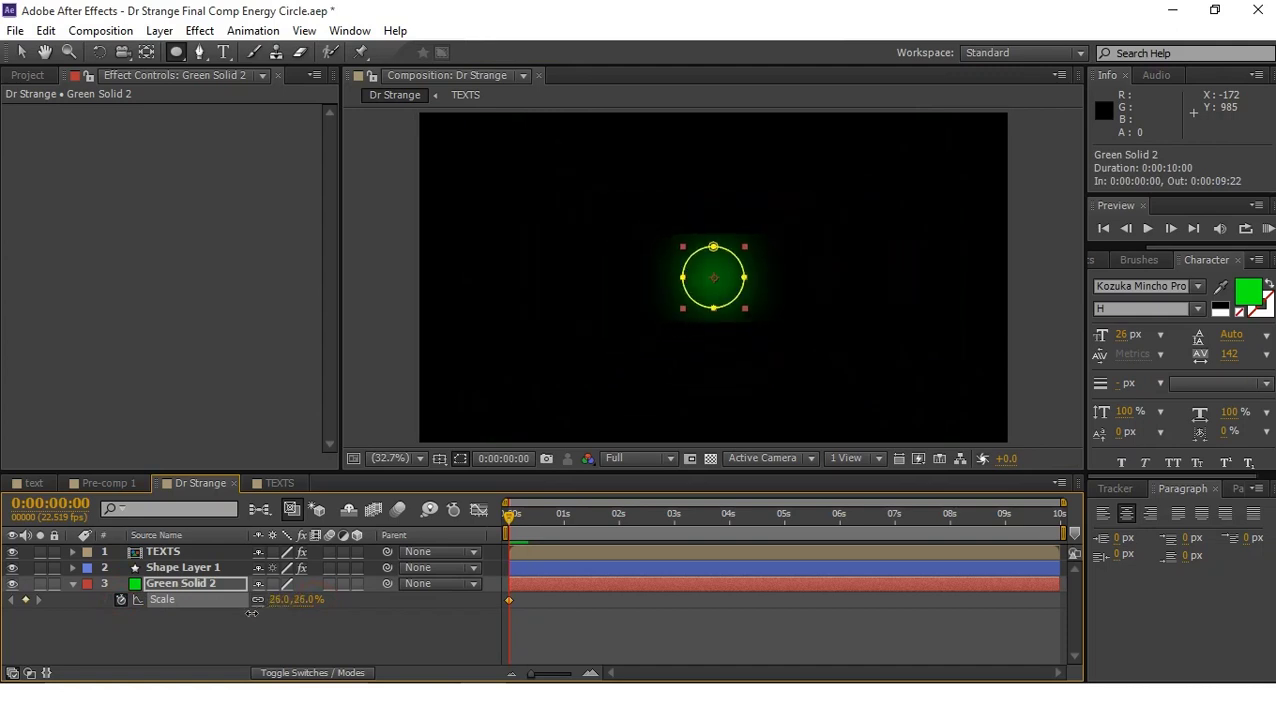
pyautogui.write('0')
pyautogui.press('Return')
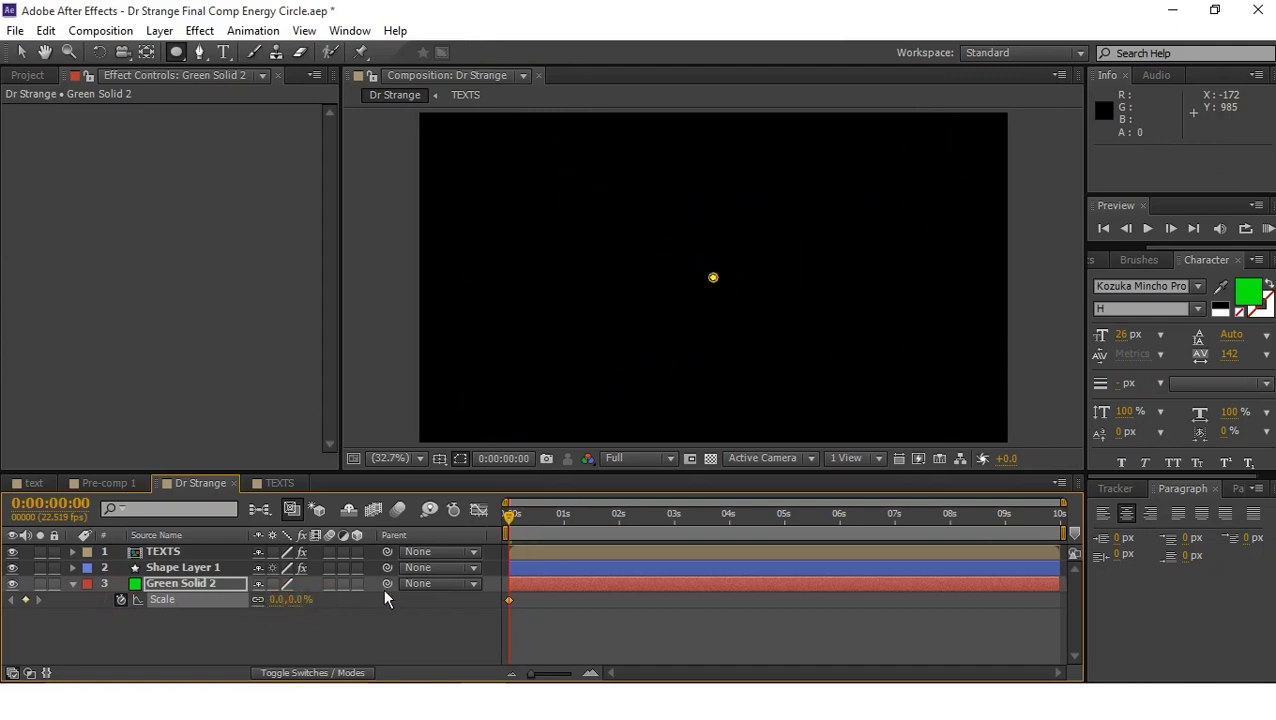
# At frame 4, key Green Solid 2's Scale at 100%.
pyautogui.moveTo(530, 673); pyautogui.dragTo(572, 673)
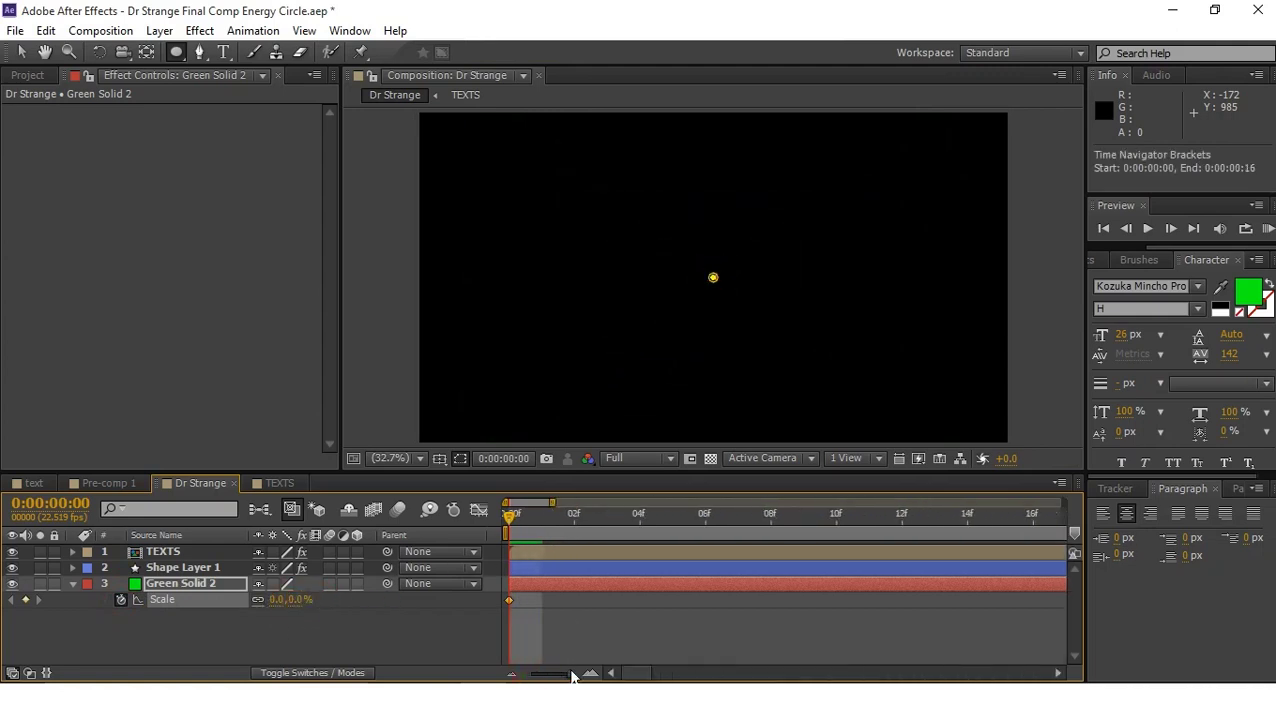
pyautogui.moveTo(532, 530); pyautogui.dragTo(750, 533)
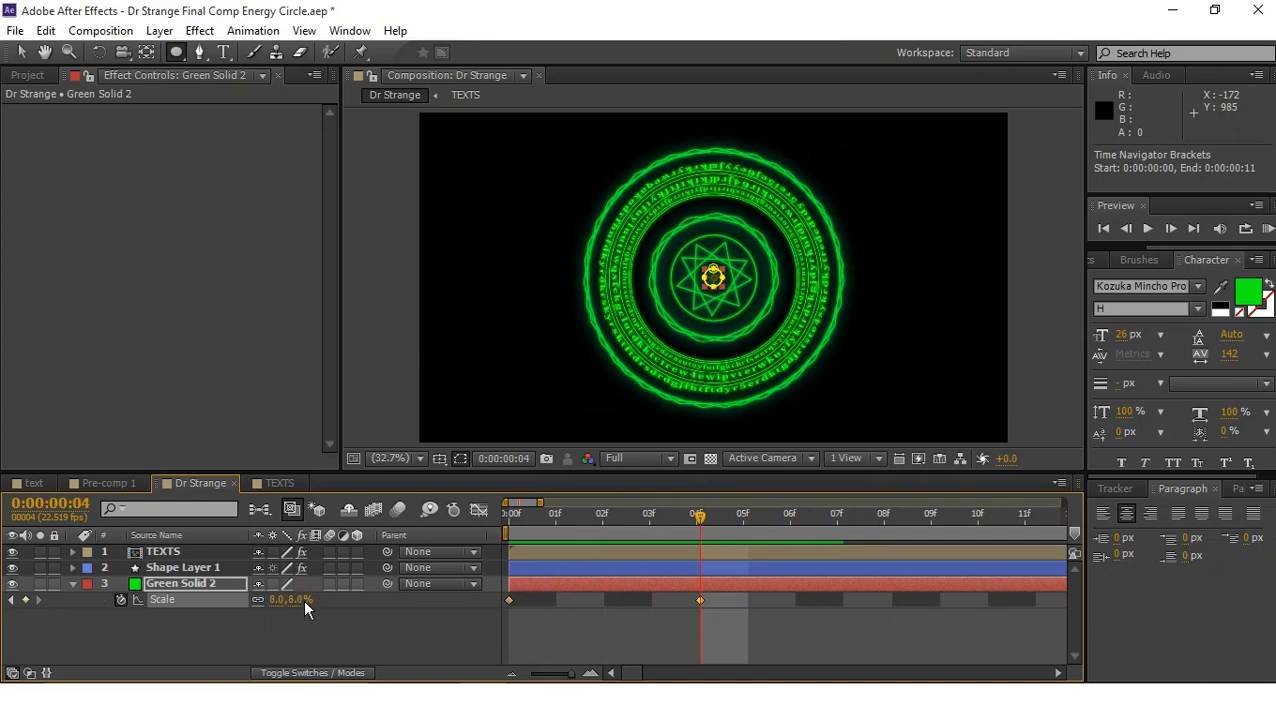
pyautogui.moveTo(303, 600); pyautogui.dragTo(336, 599)
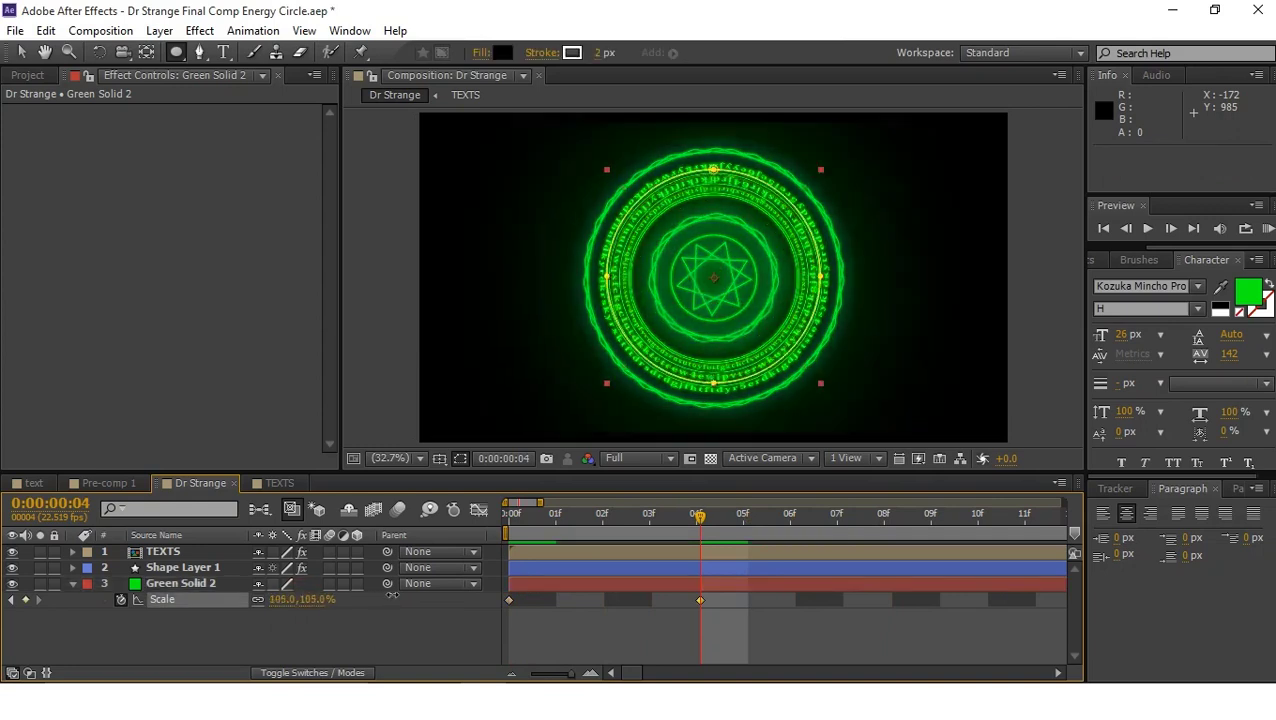
pyautogui.click(316, 600)
pyautogui.write('100')
pyautogui.press('Return')
pyautogui.click(333, 635)
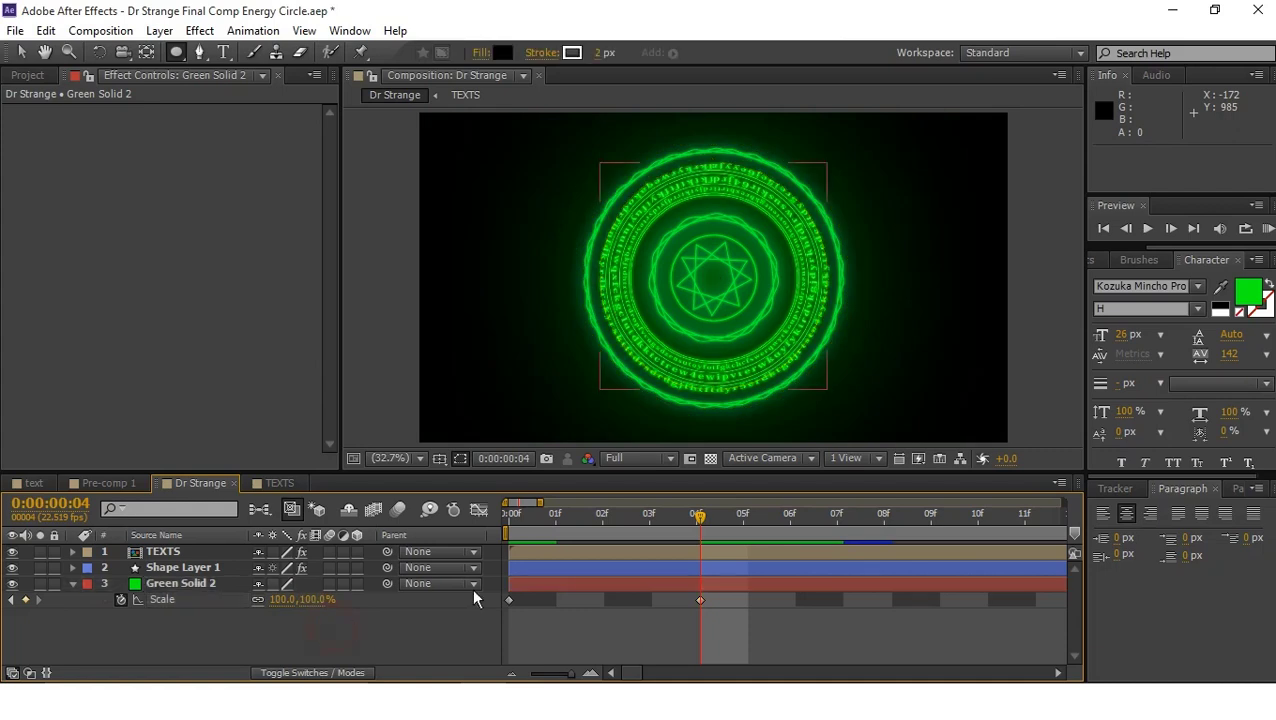
pyautogui.moveTo(569, 673); pyautogui.dragTo(522, 677)
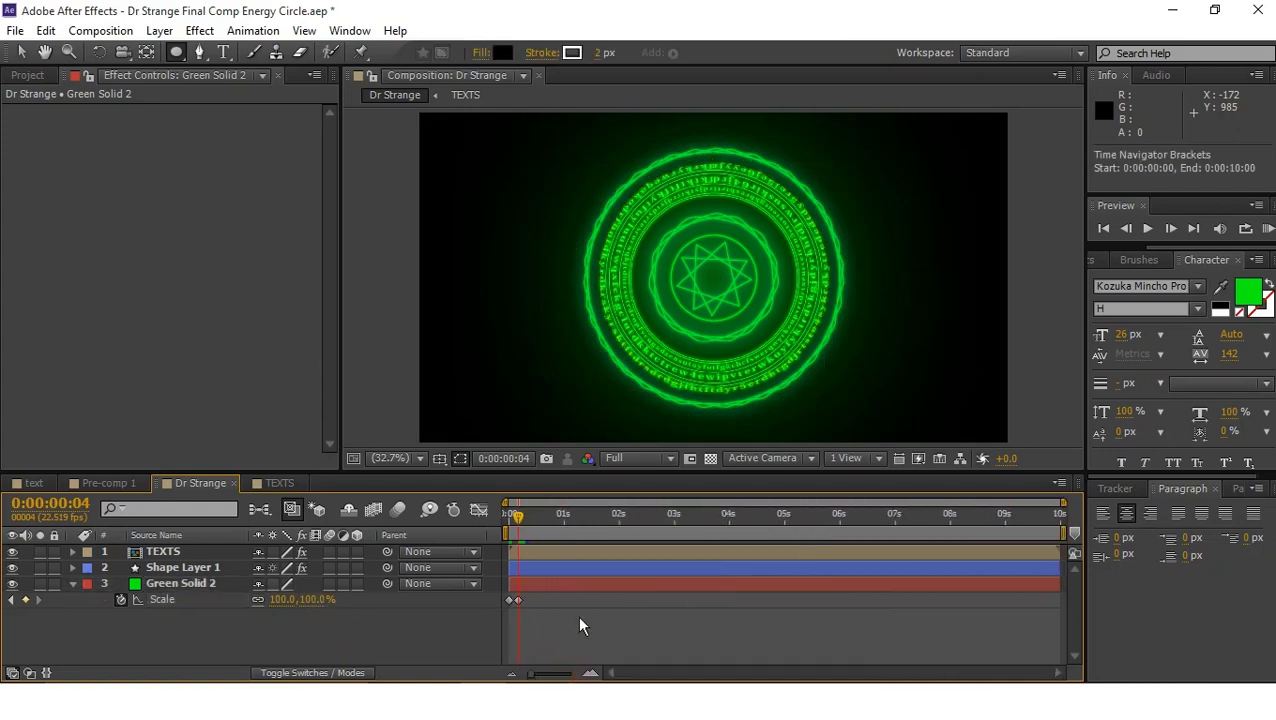
pyautogui.moveTo(1003, 516); pyautogui.dragTo(1014, 518)
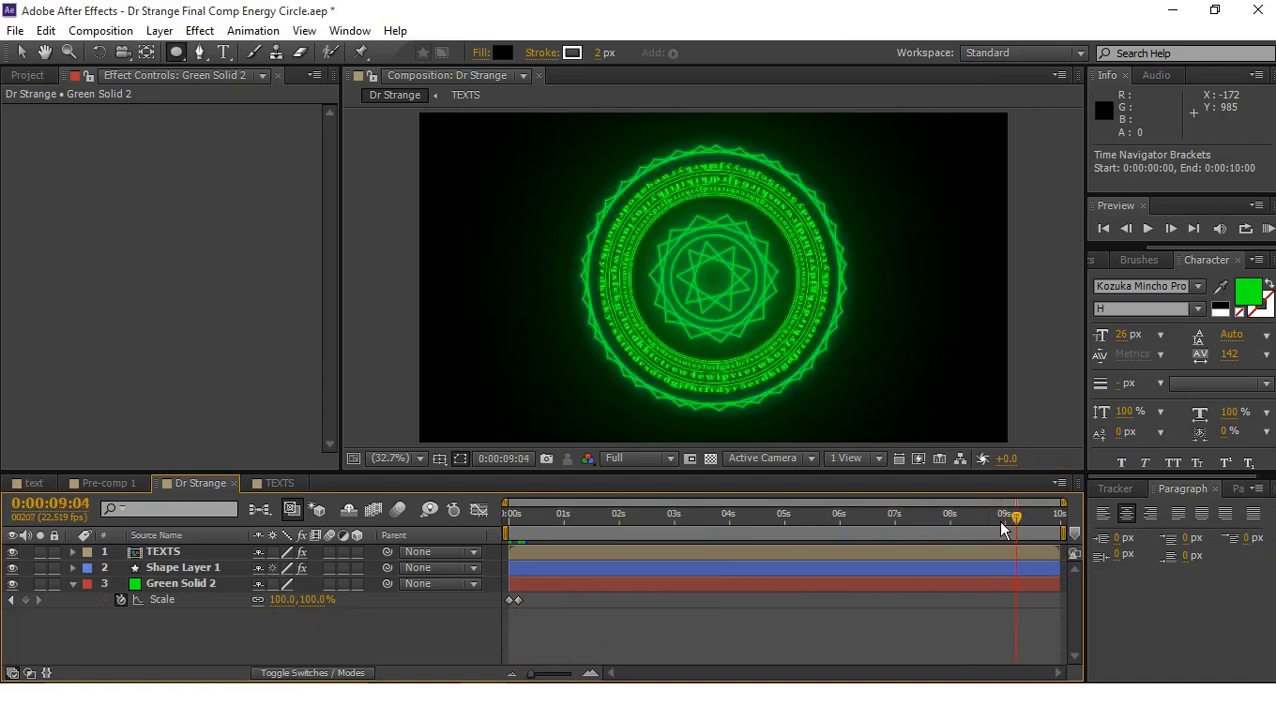
# Key Green Solid 2's Scale at 100% on 0:00:09:06 and 0% on 0:00:09:08.
pyautogui.moveTo(535, 675); pyautogui.dragTo(565, 675)
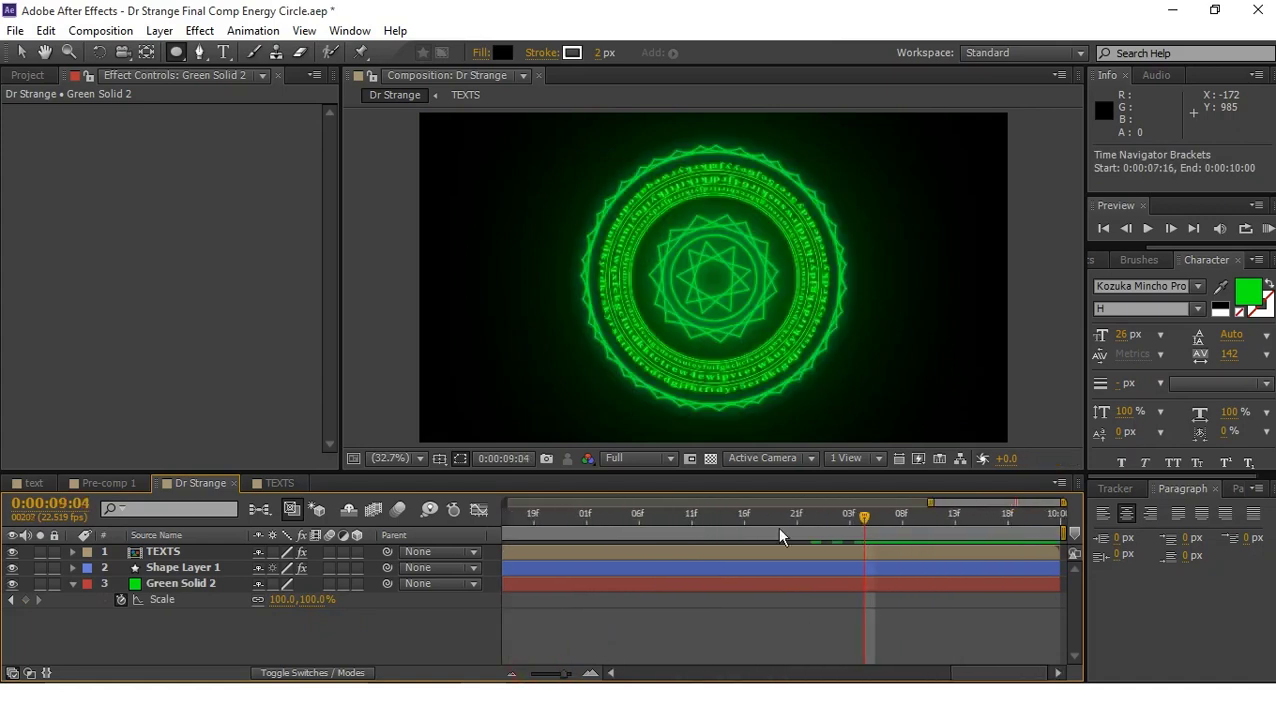
pyautogui.moveTo(883, 513); pyautogui.dragTo(880, 515)
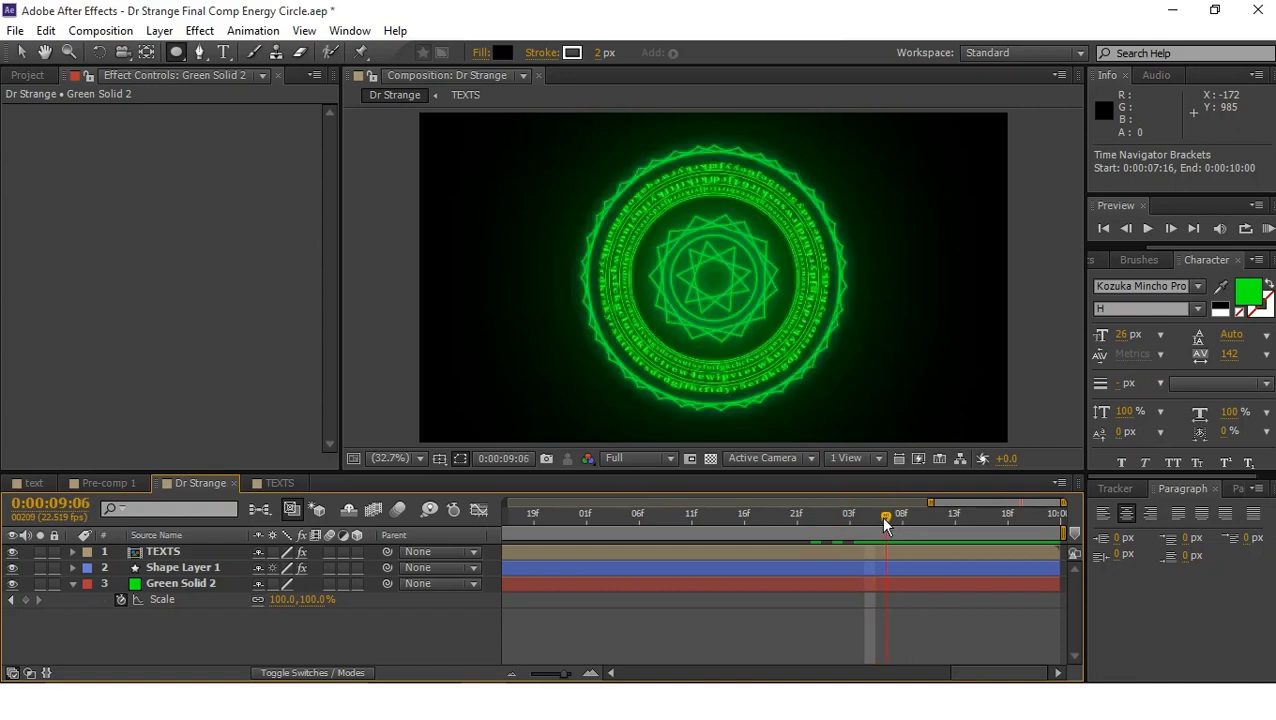
pyautogui.click(26, 600)
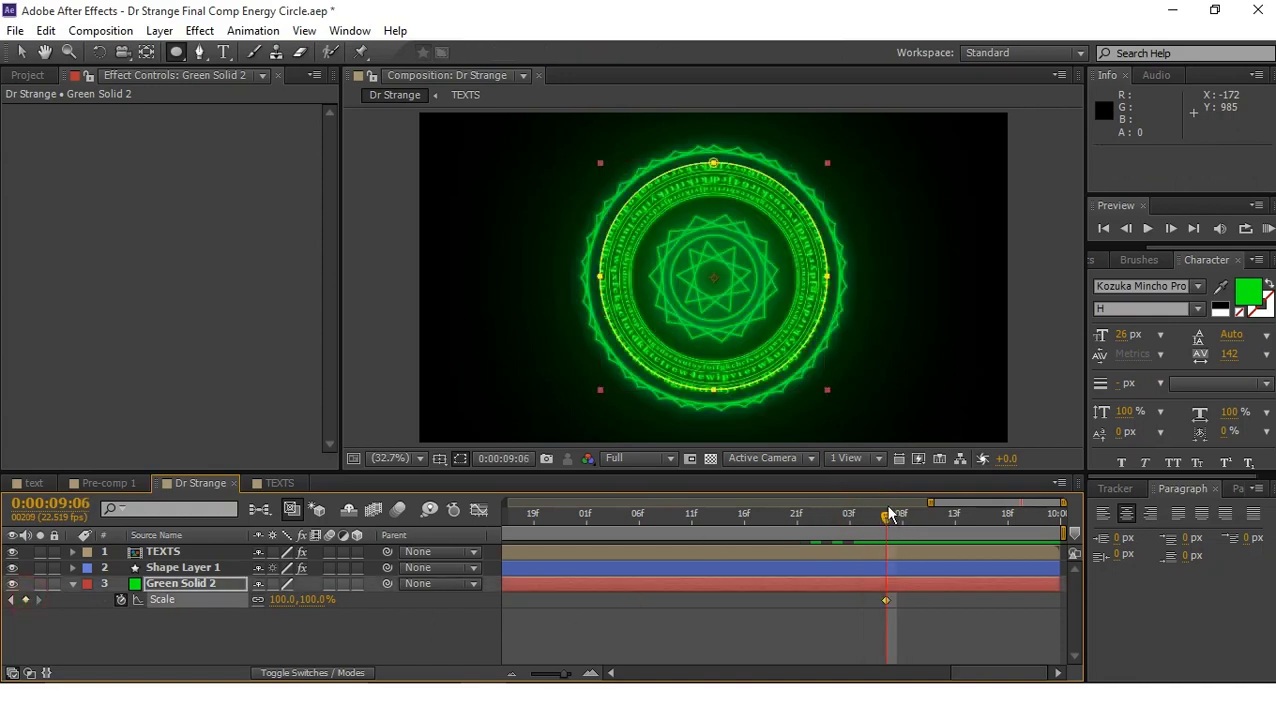
pyautogui.moveTo(886, 517); pyautogui.dragTo(907, 517)
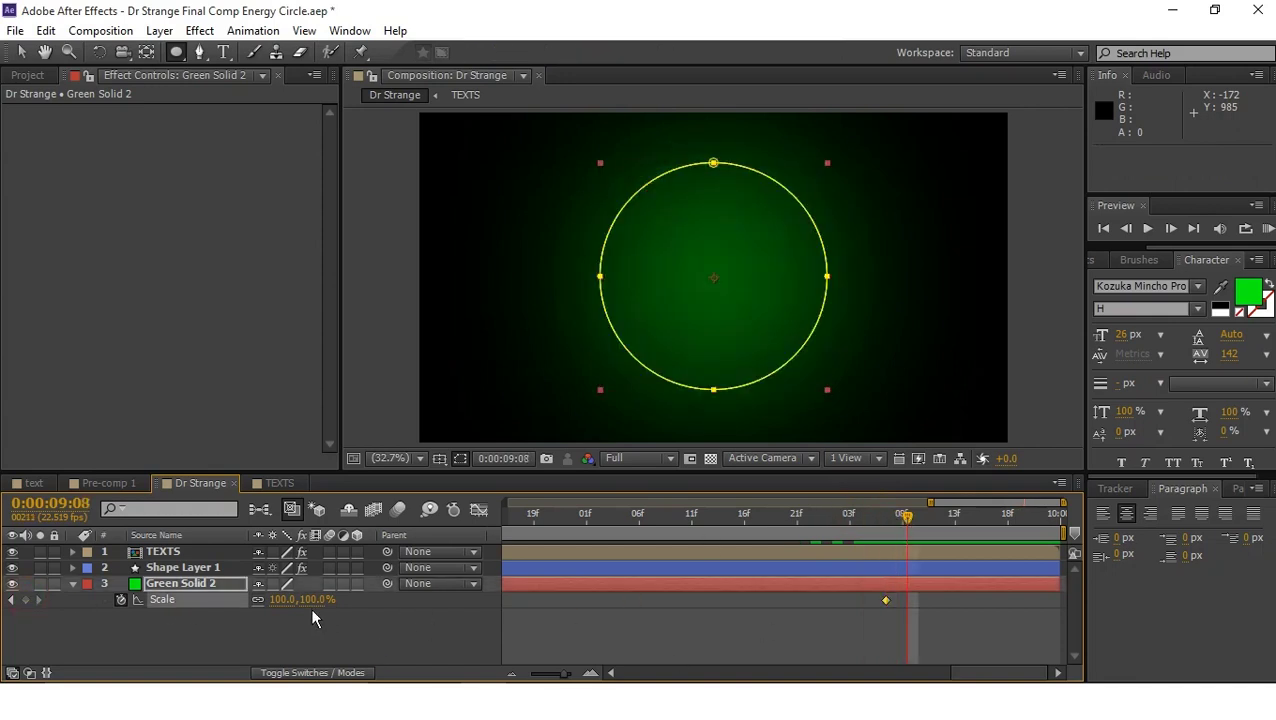
pyautogui.write('0')
pyautogui.press('Return')
pyautogui.moveTo(564, 674); pyautogui.dragTo(513, 677)
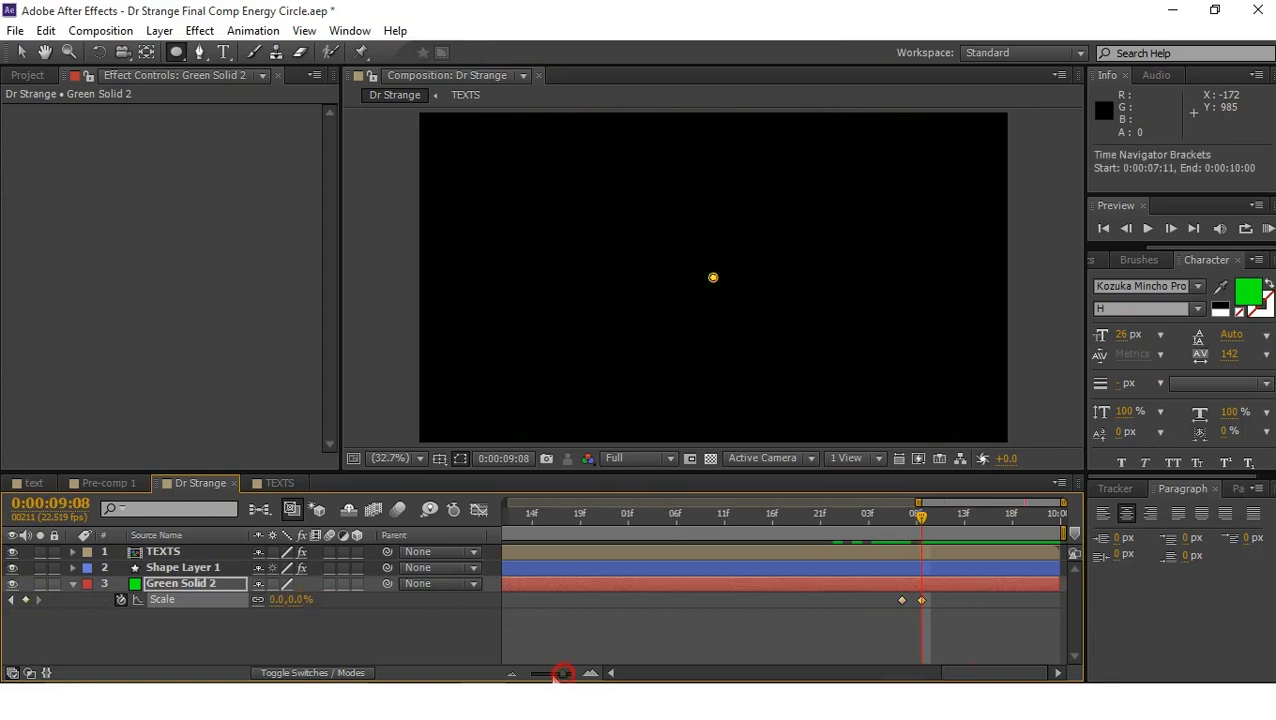
pyautogui.moveTo(521, 527)
pyautogui.mouseDown()
pyautogui.moveTo(490, 533)
pyautogui.moveTo(545, 522)
pyautogui.mouseUp()
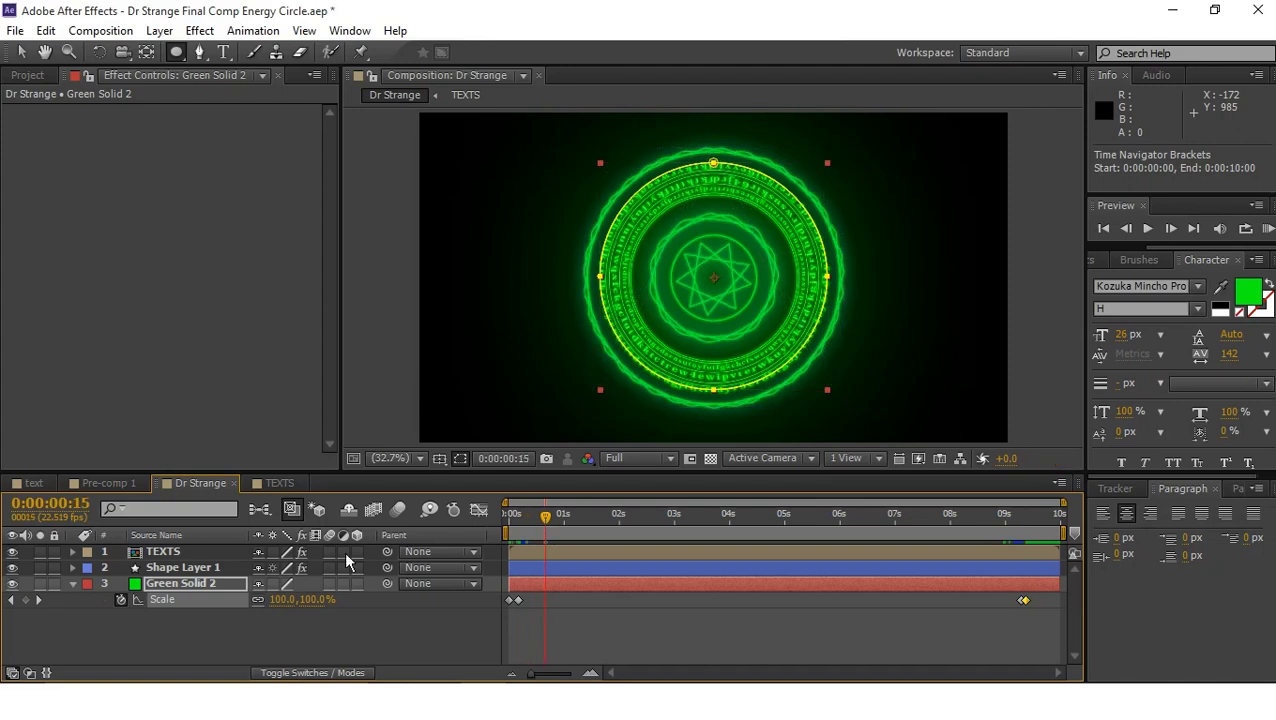
pyautogui.click(163, 552)
# Keyframe the TEXTS layer's Rotation at 0° on the first frame and 200° at 0:00:09:22.
pyautogui.click(72, 552)
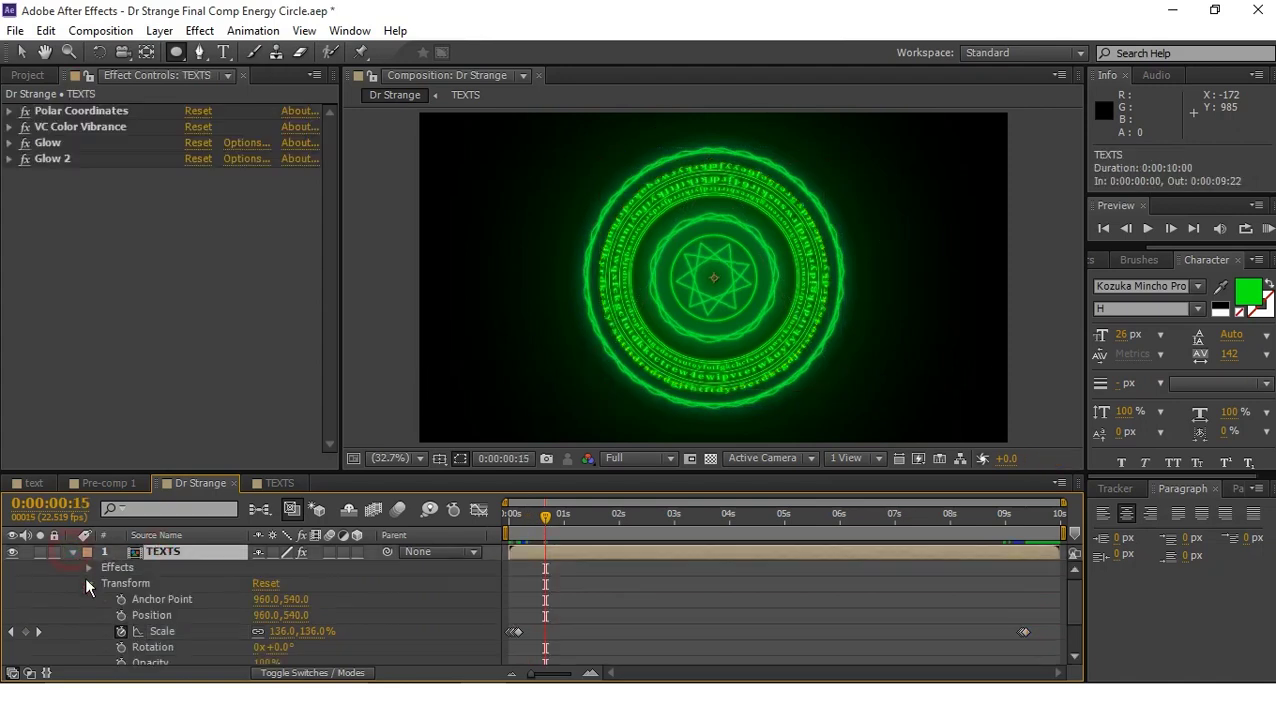
pyautogui.scroll(-2, 454, 542)
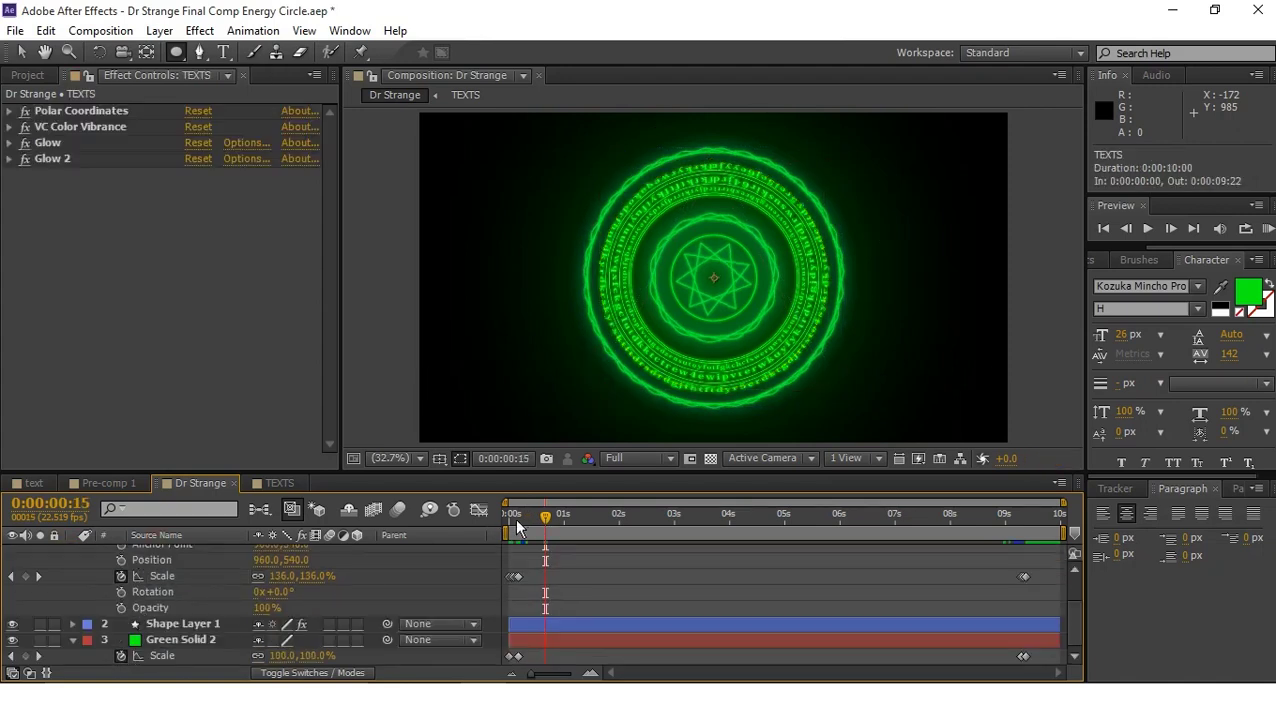
pyautogui.moveTo(516, 520); pyautogui.dragTo(502, 528)
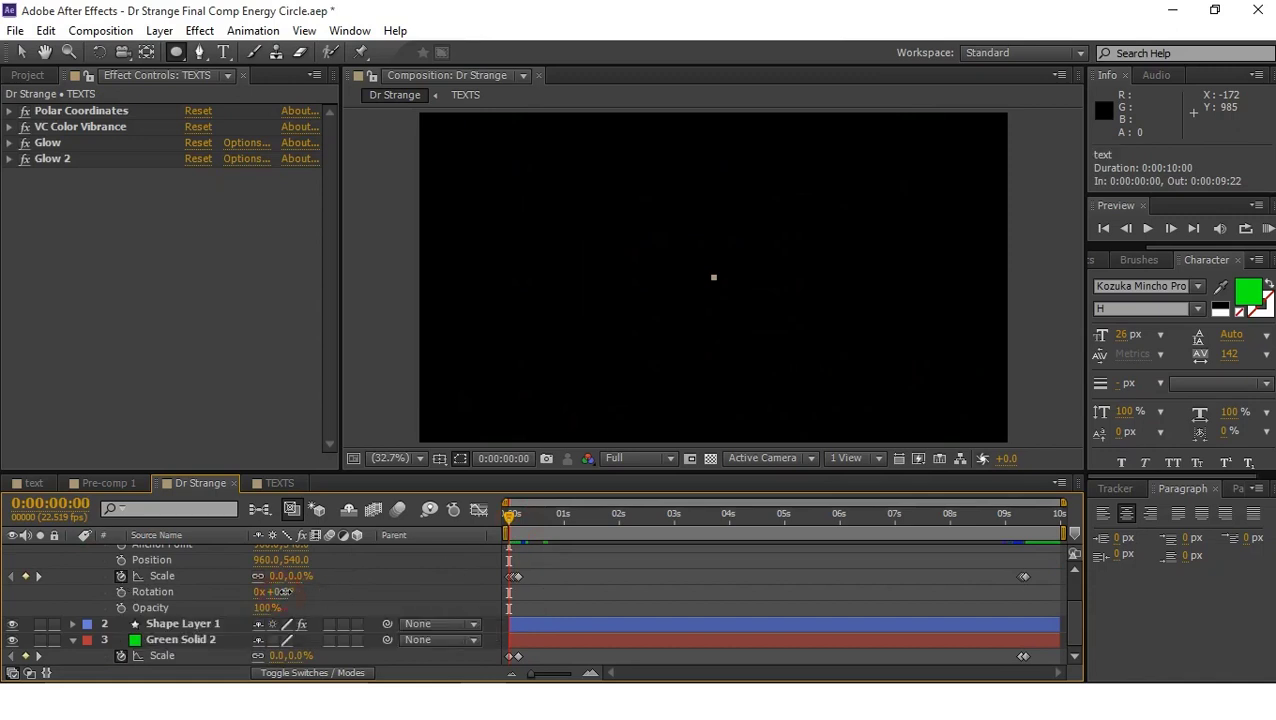
pyautogui.click(311, 591)
pyautogui.click(121, 591)
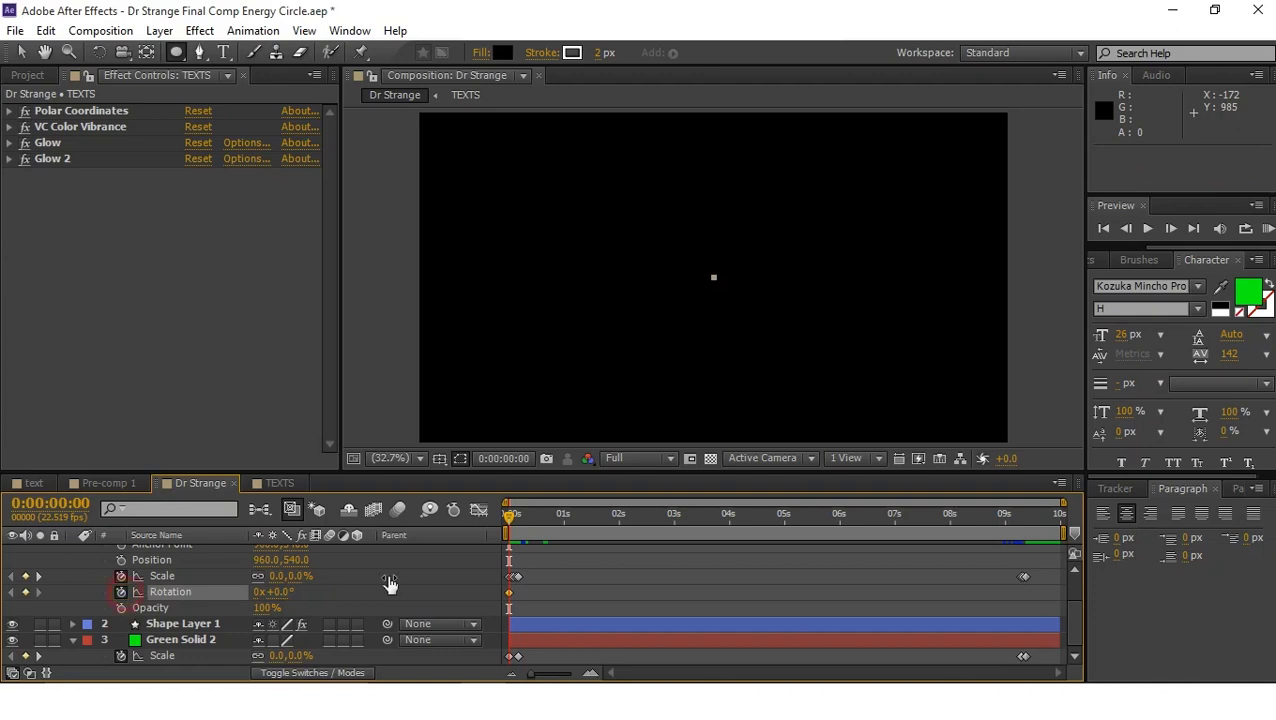
pyautogui.moveTo(512, 516); pyautogui.dragTo(1060, 514)
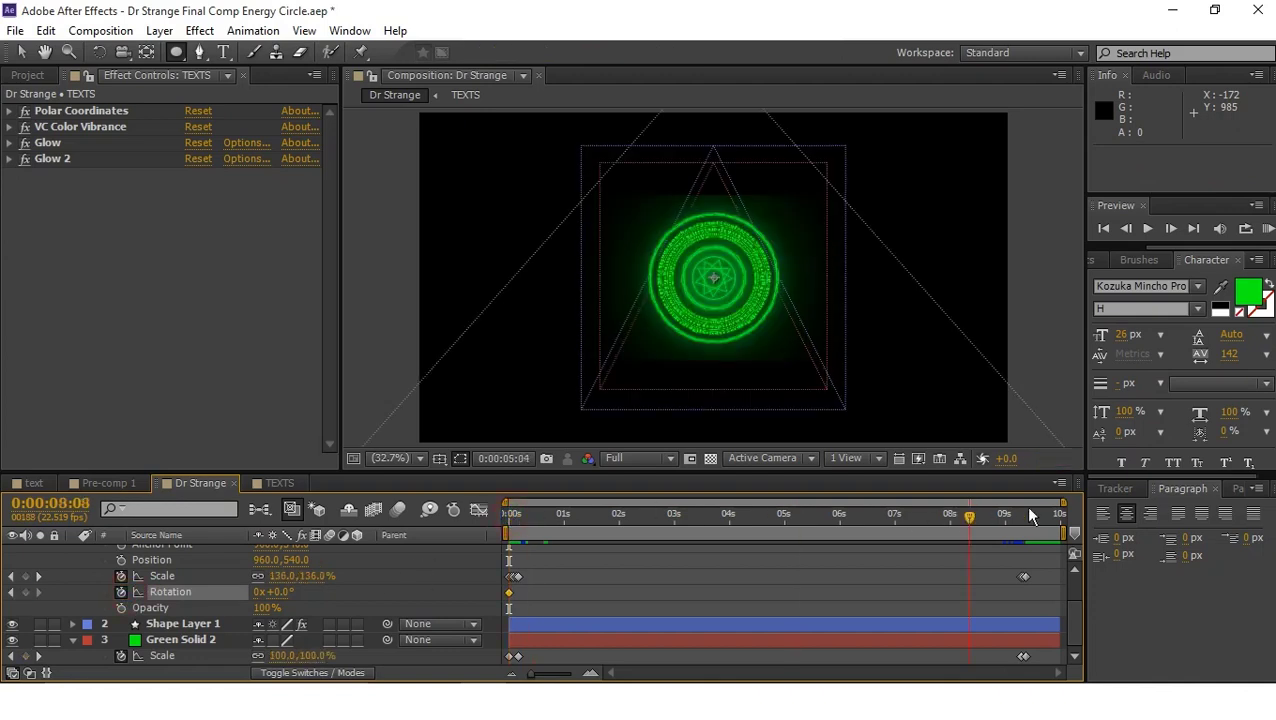
pyautogui.click(281, 592)
pyautogui.write('2')
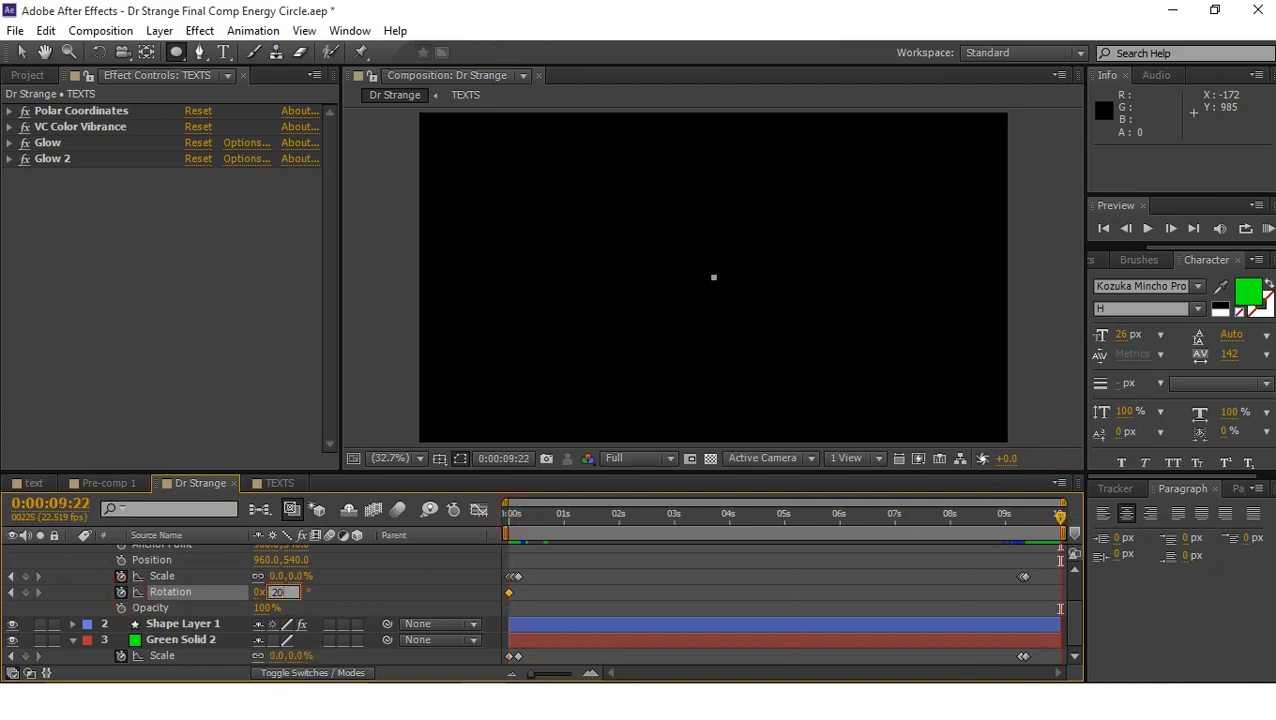
pyautogui.click(336, 586)
pyautogui.scroll(3, 238, 596)
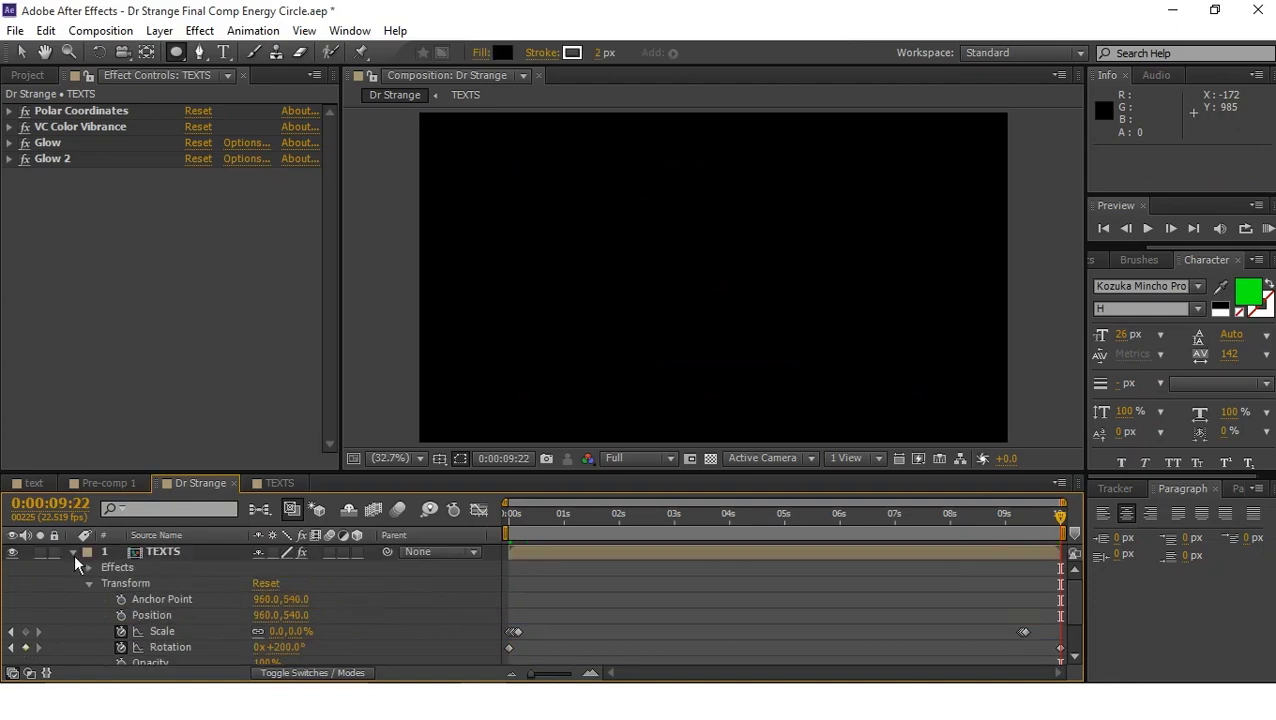
pyautogui.click(74, 554)
pyautogui.click(72, 584)
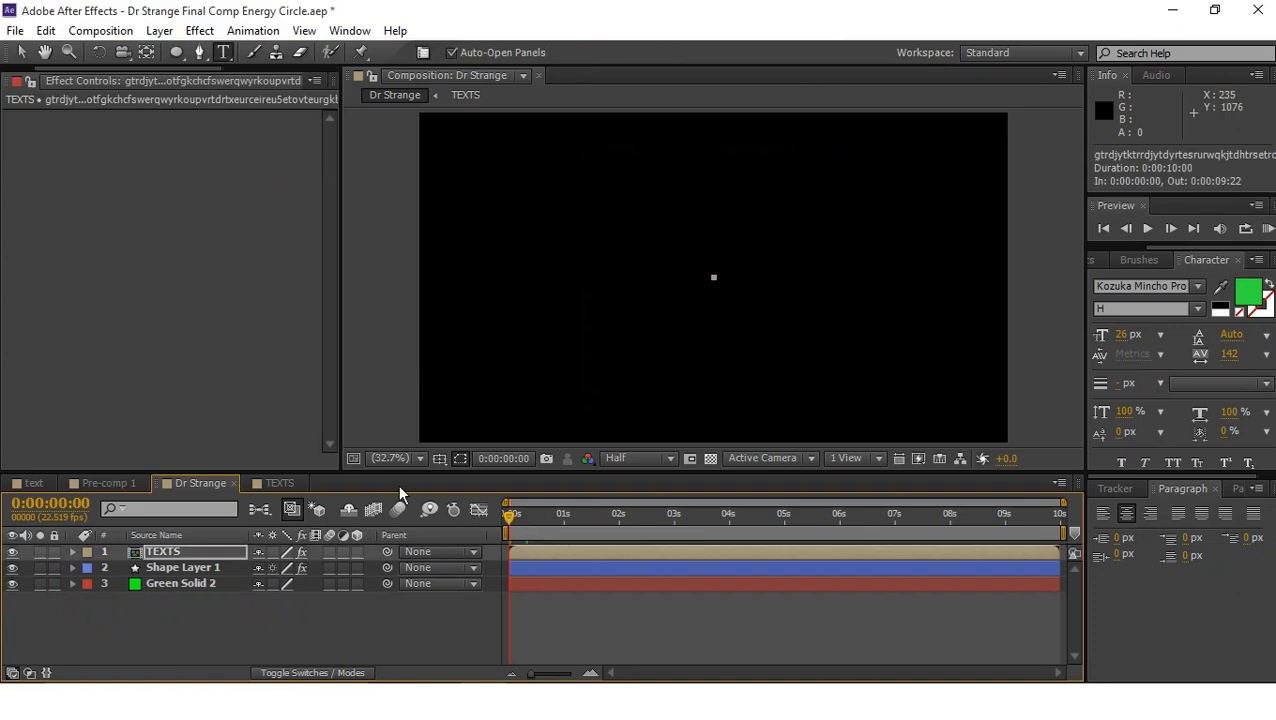
# RAM-preview the animation, then replay it from 0s in an enlarged composition viewer.
pyautogui.click(1267, 230)
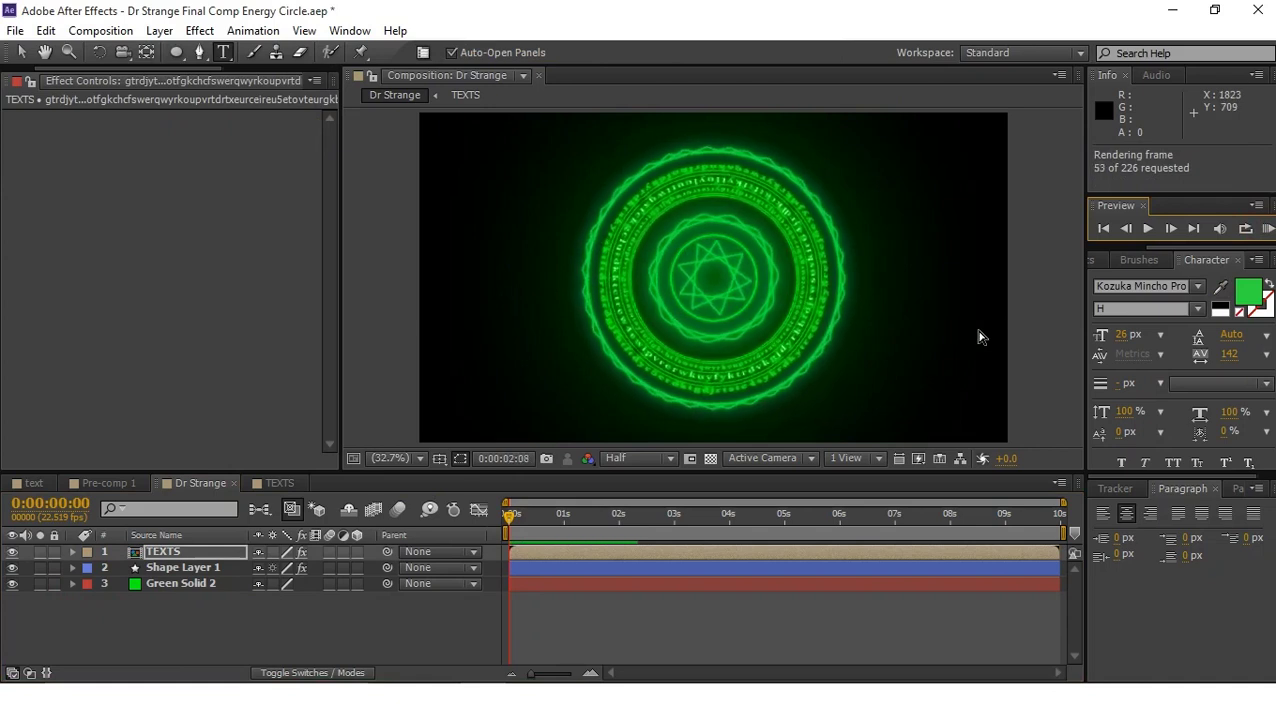
pyautogui.click(1264, 232)
pyautogui.moveTo(661, 514); pyautogui.dragTo(502, 527)
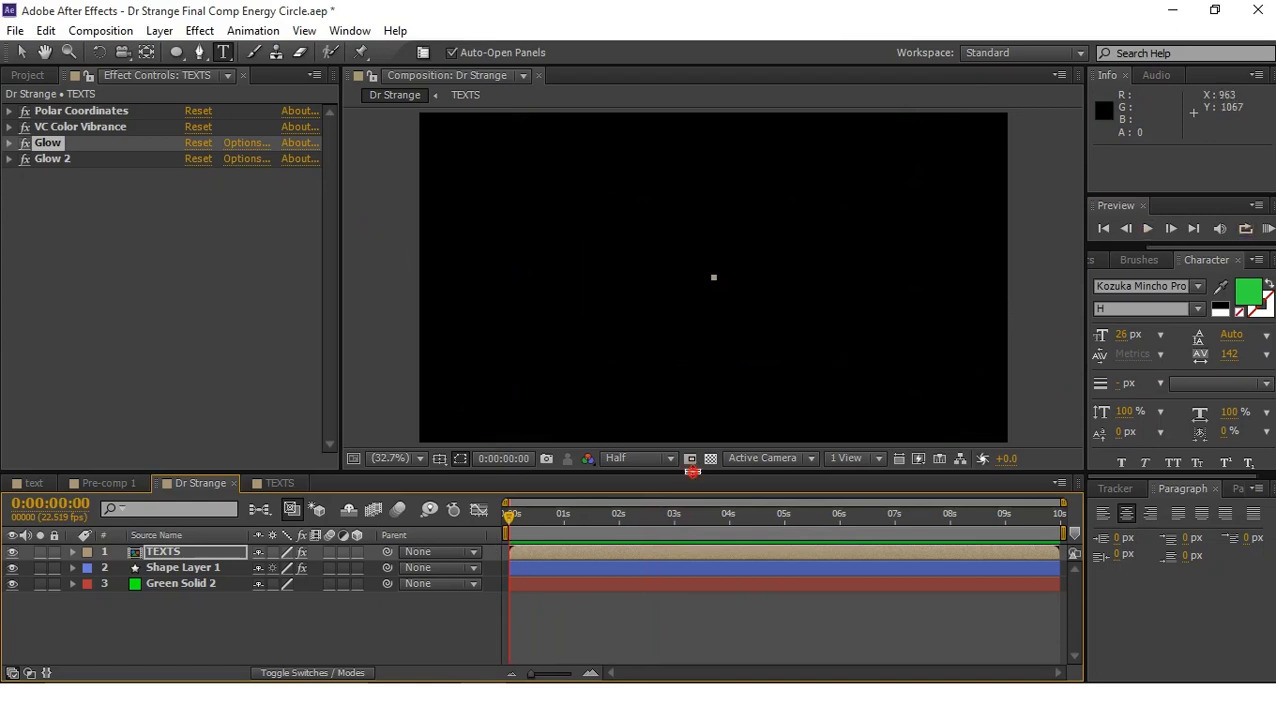
pyautogui.moveTo(692, 471); pyautogui.dragTo(690, 528)
pyautogui.click(1264, 226)
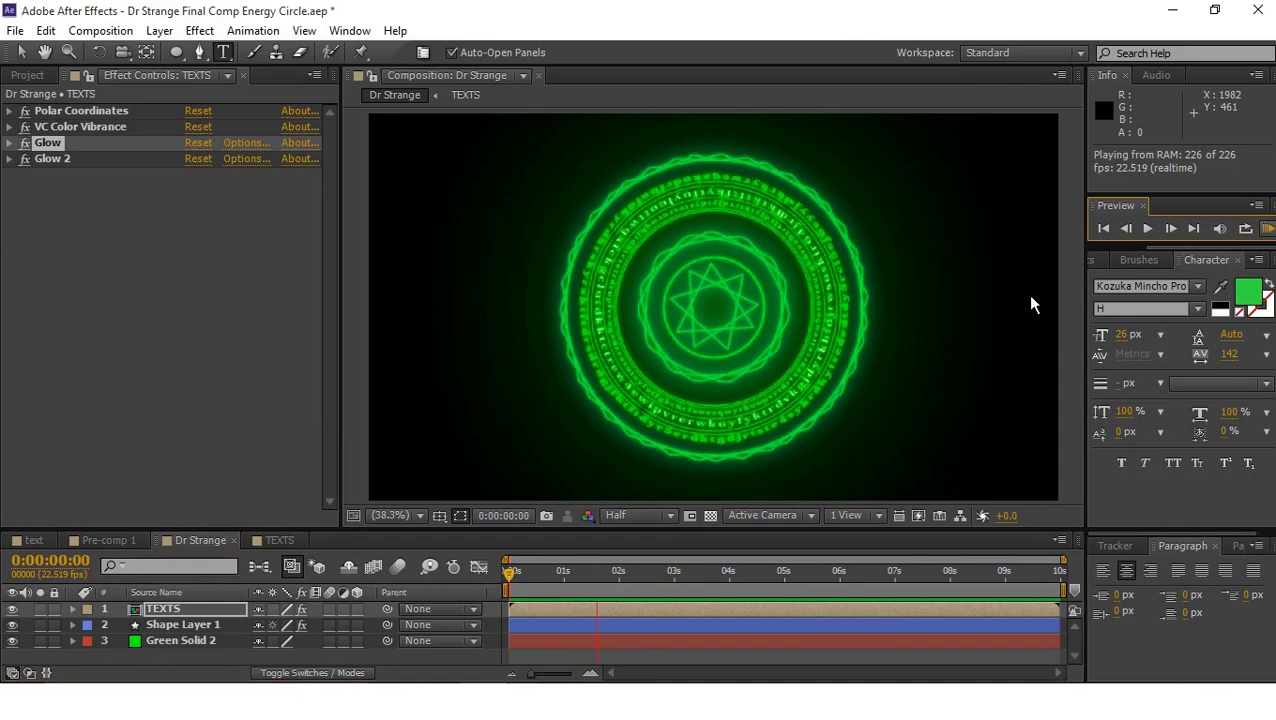